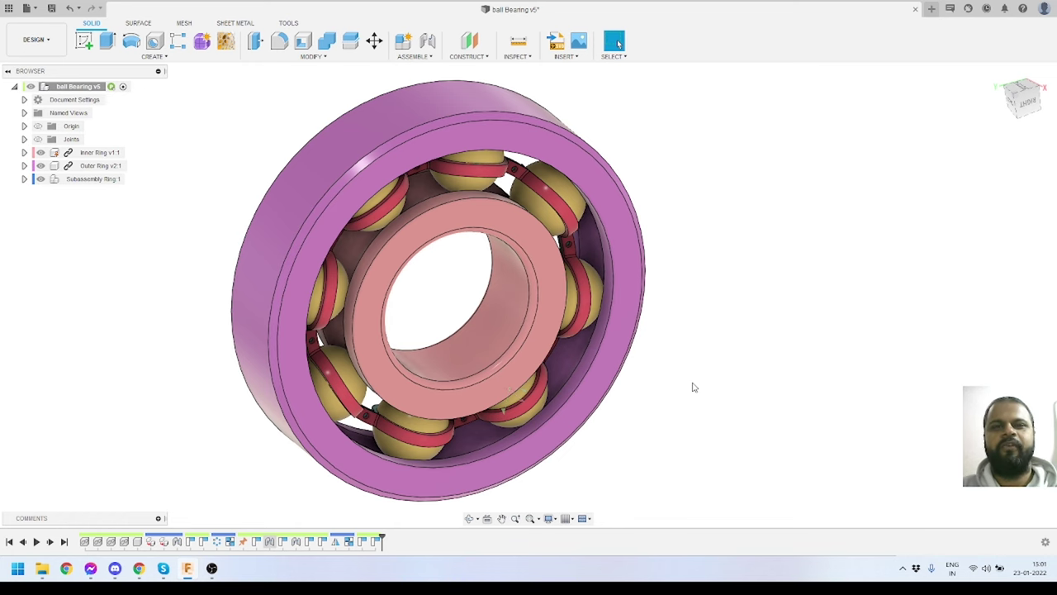
Examine the finished ball bearing assembly from both sides, including its rings, balls and cage.
scroll(432, 316, up, 2)
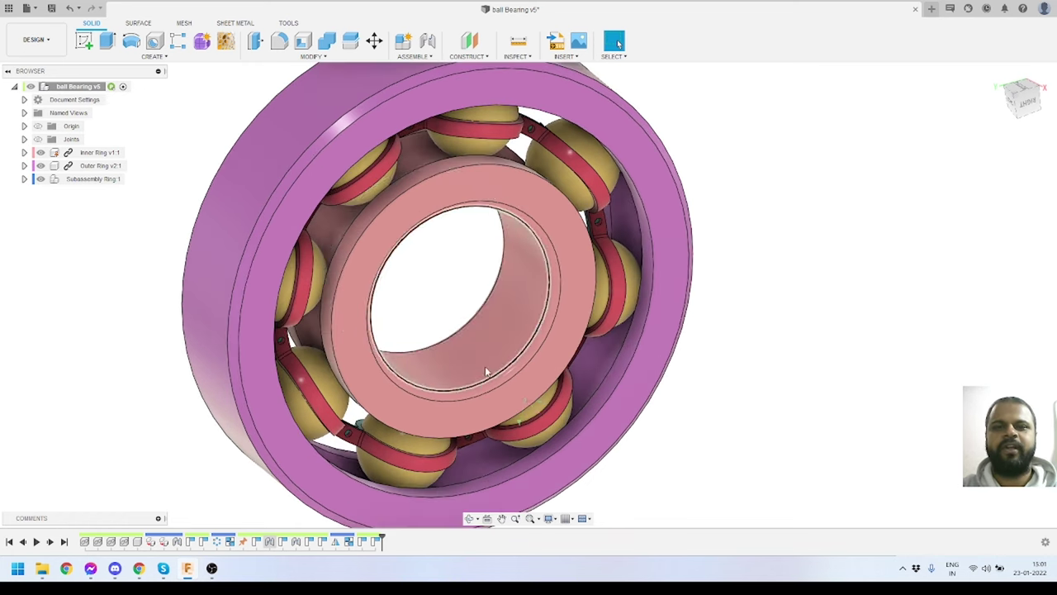
scroll(441, 338, down, 3)
scroll(454, 417, up, 3)
click(471, 517)
scroll(432, 237, down, 3)
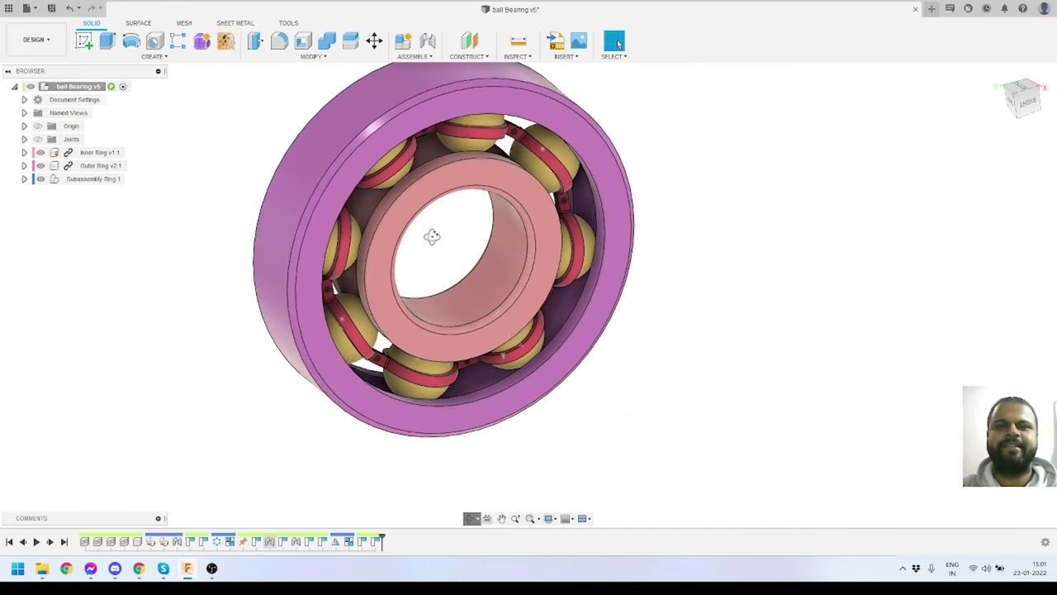
drag(431, 255, 541, 275)
key(Escape)
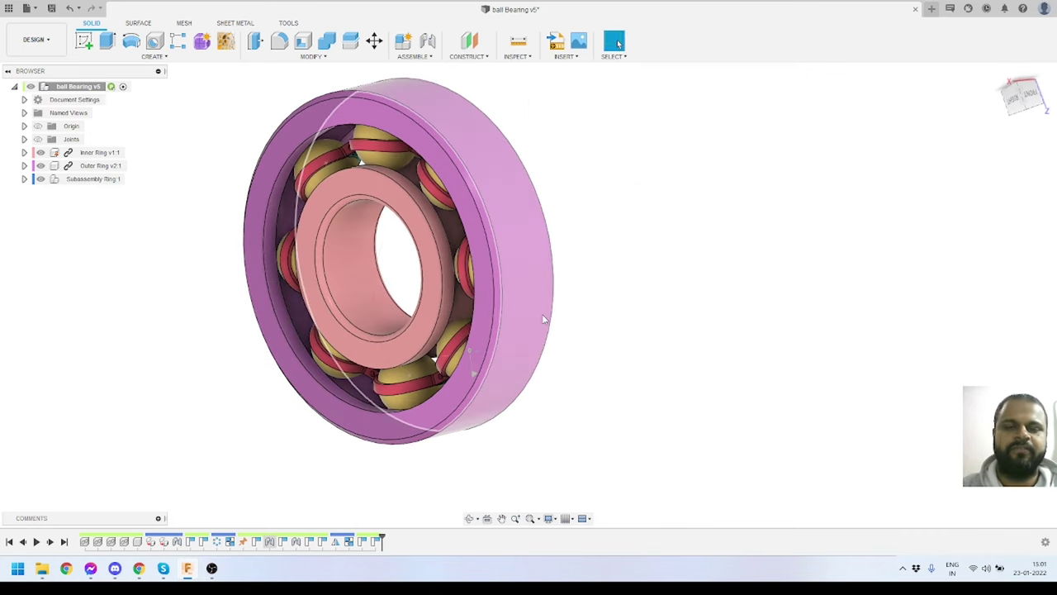
click(471, 518)
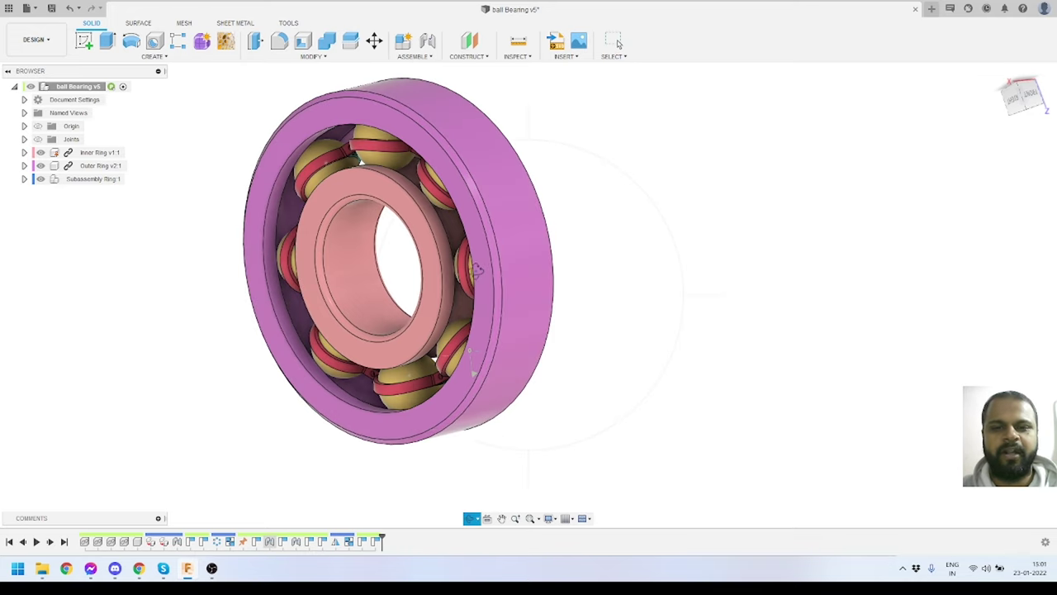
mouse_move(478, 272)
mouse_down()
mouse_move(423, 281)
mouse_move(493, 274)
mouse_move(479, 288)
mouse_move(474, 271)
mouse_up()
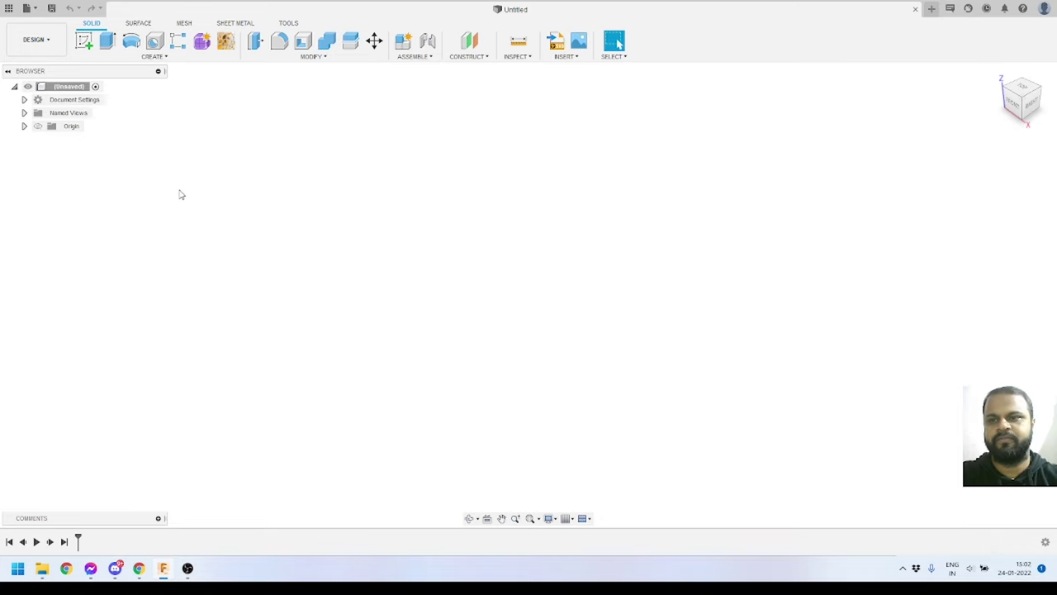
Create a folder named Ball Bearing in the YouTube 3Diest project and open it.
click(10, 10)
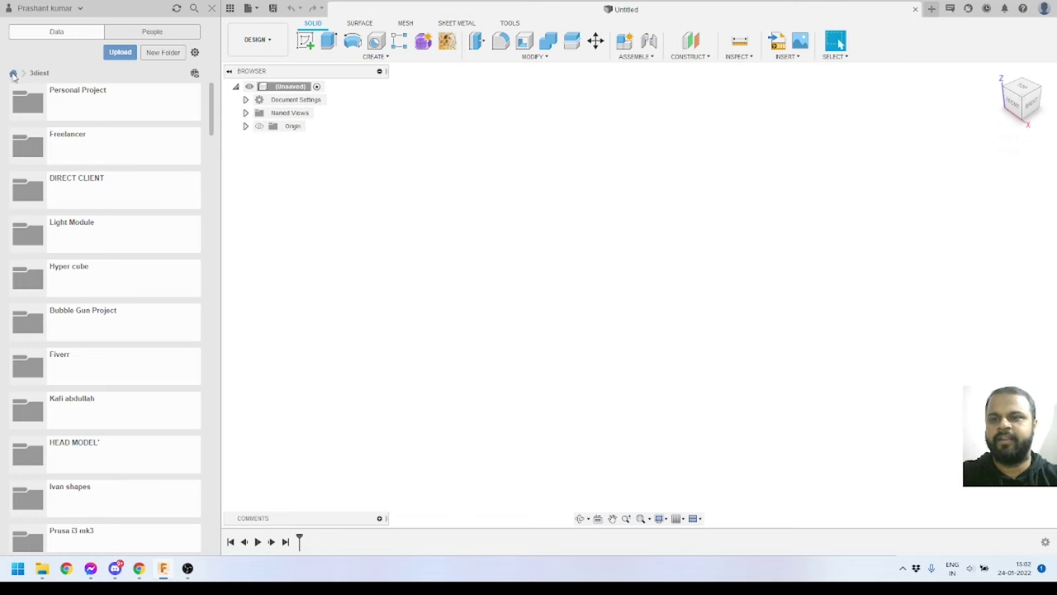
click(13, 74)
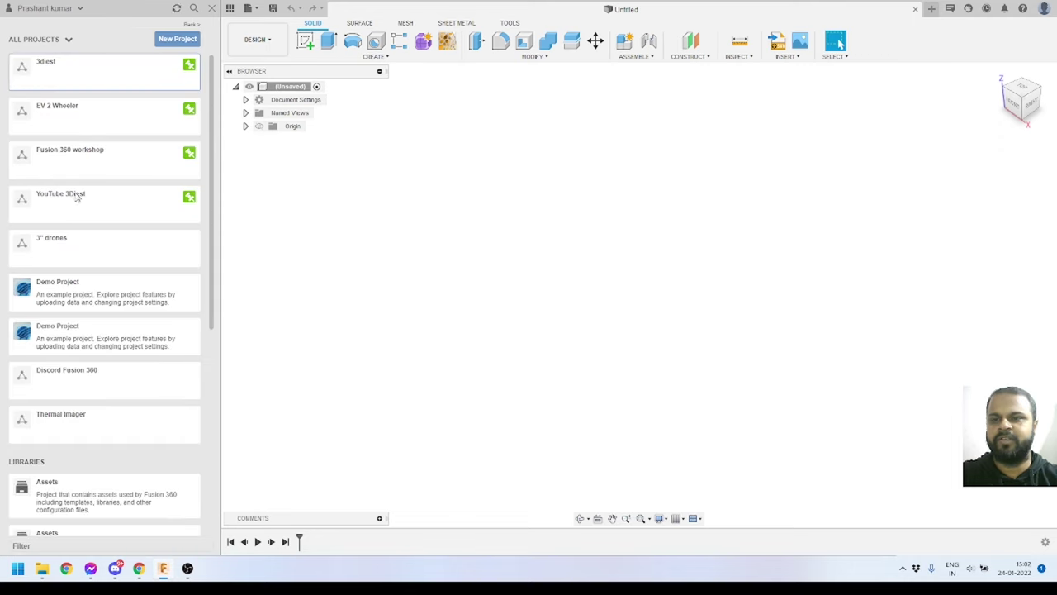
click(126, 211)
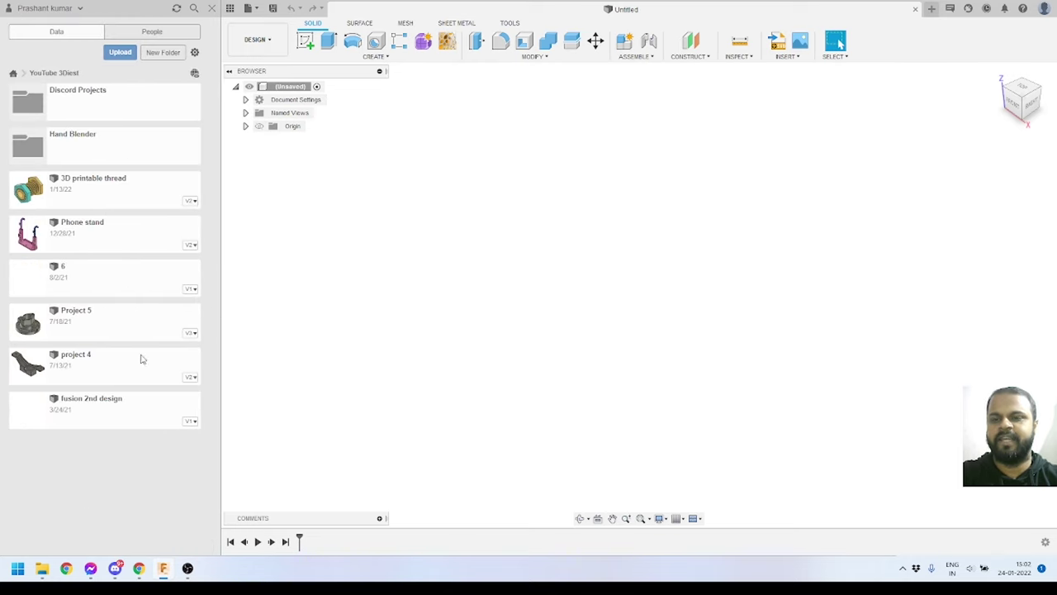
click(162, 54)
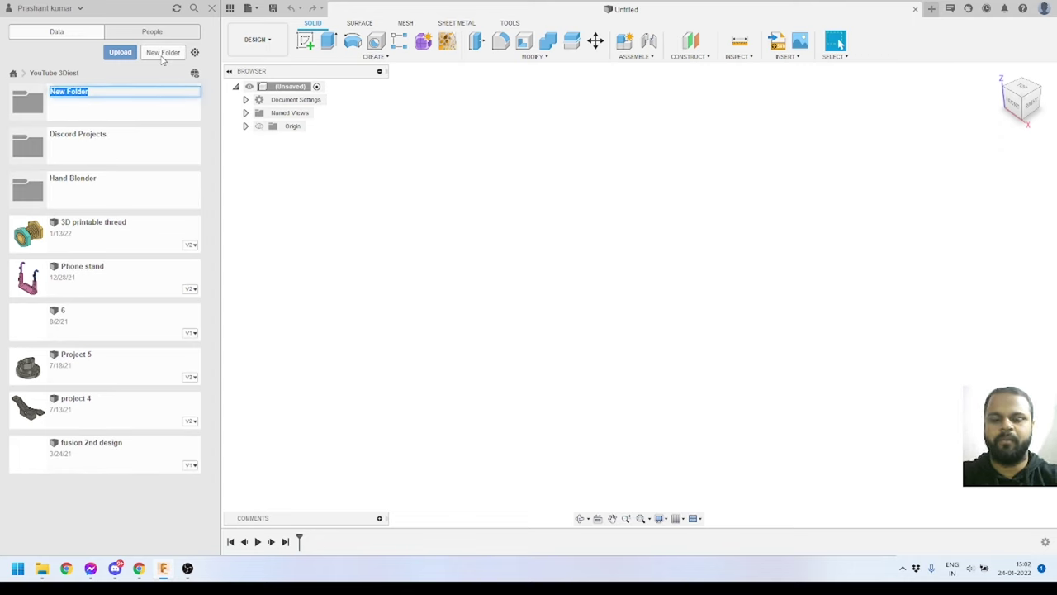
text(Ba)
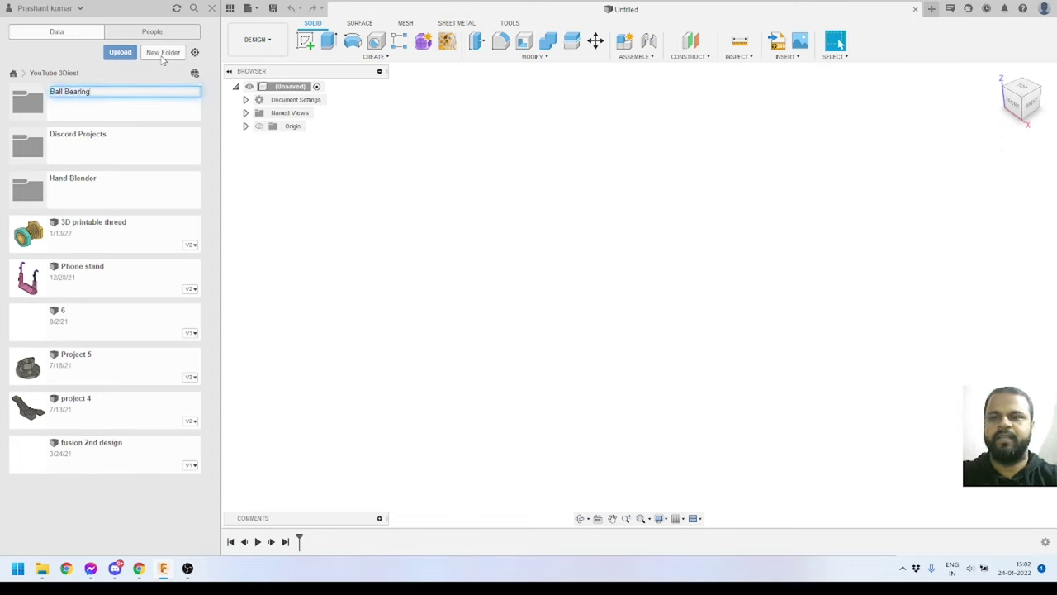
text(ll Bearing)
key(Return)
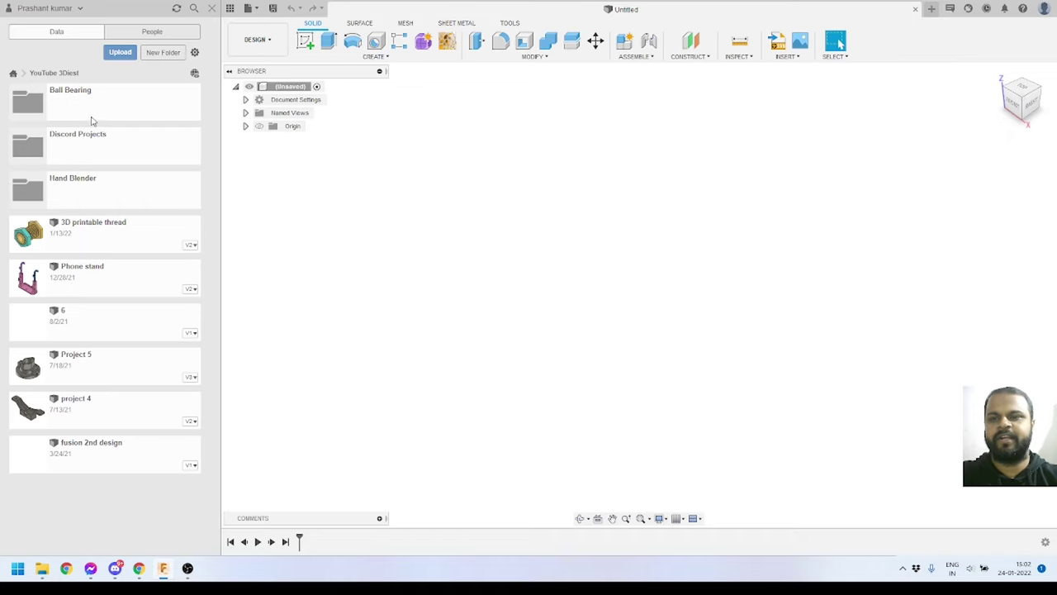
click(117, 111)
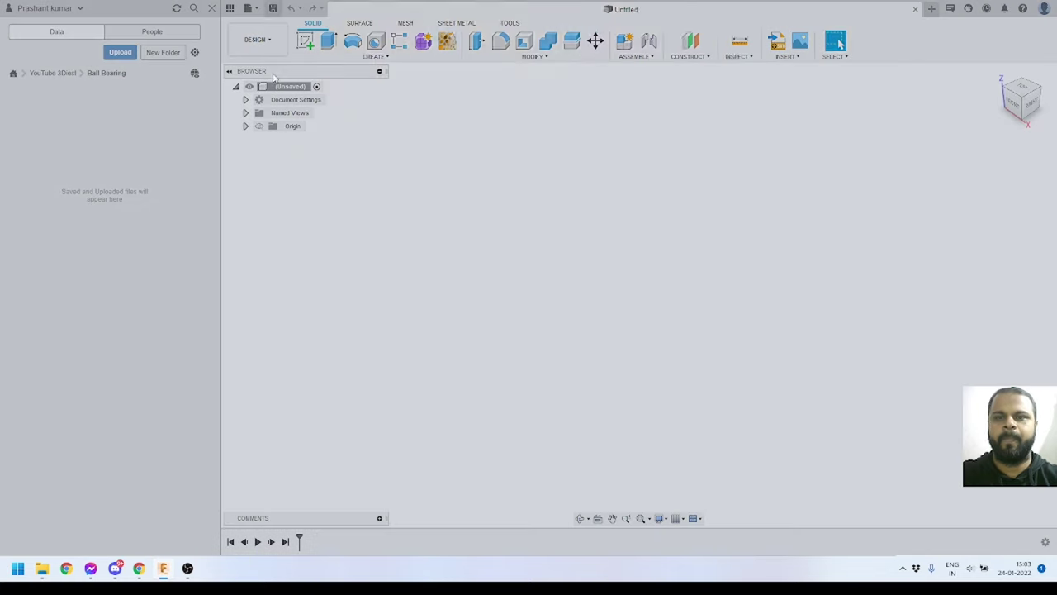
Save the untitled design as Ball Bearing in the YouTube 3Diest > Ball Bearing folder and close the project data view.
click(273, 8)
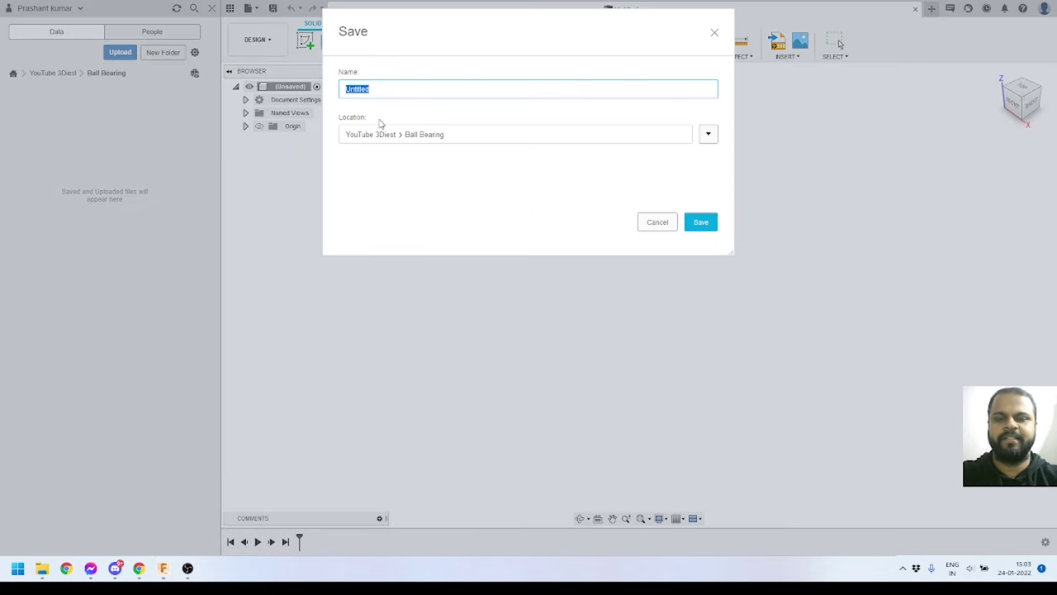
text(Ball Bearing)
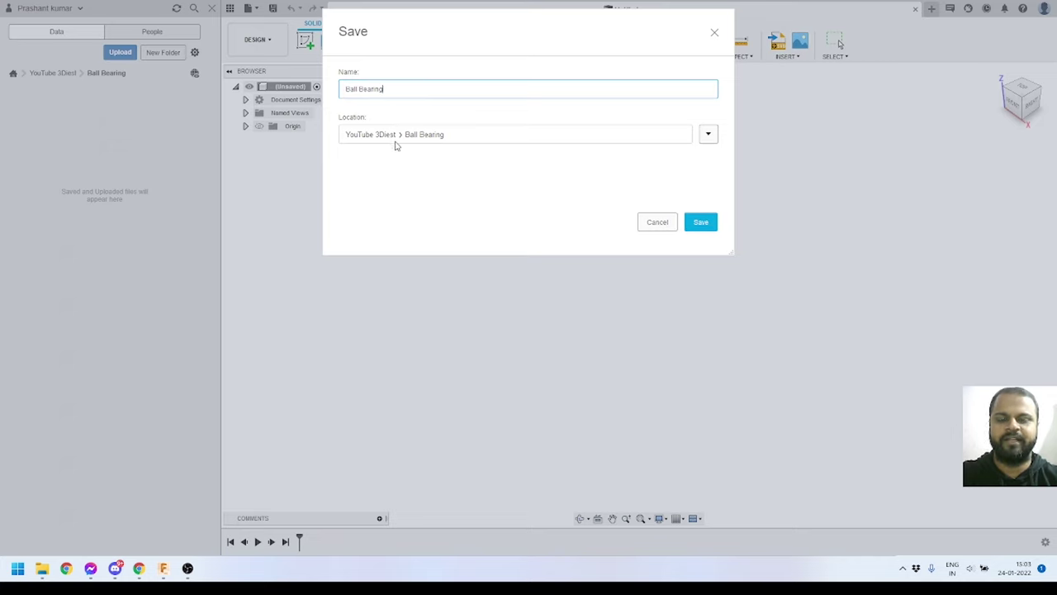
click(703, 225)
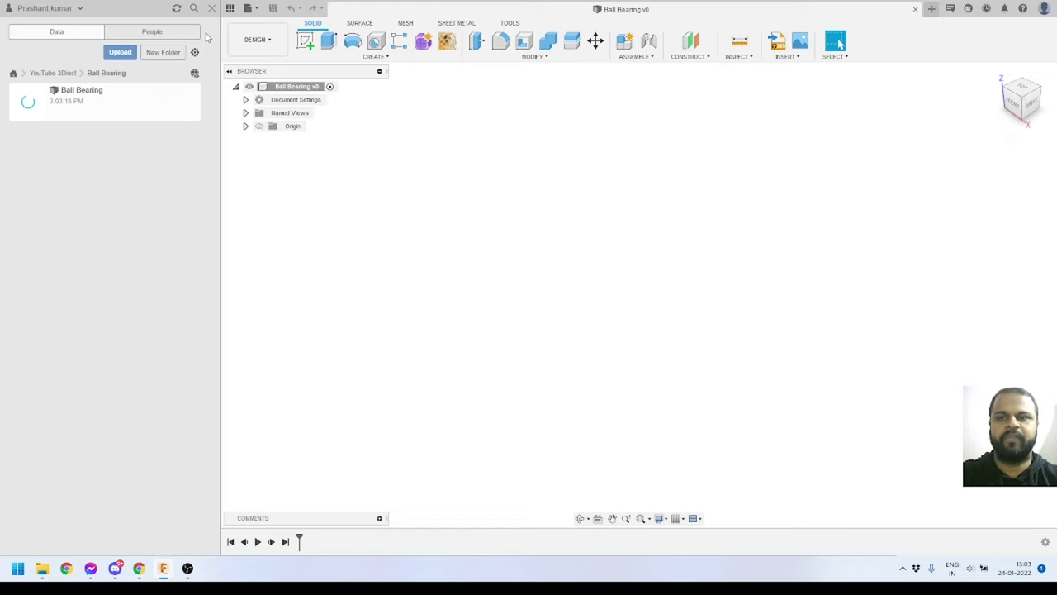
click(211, 9)
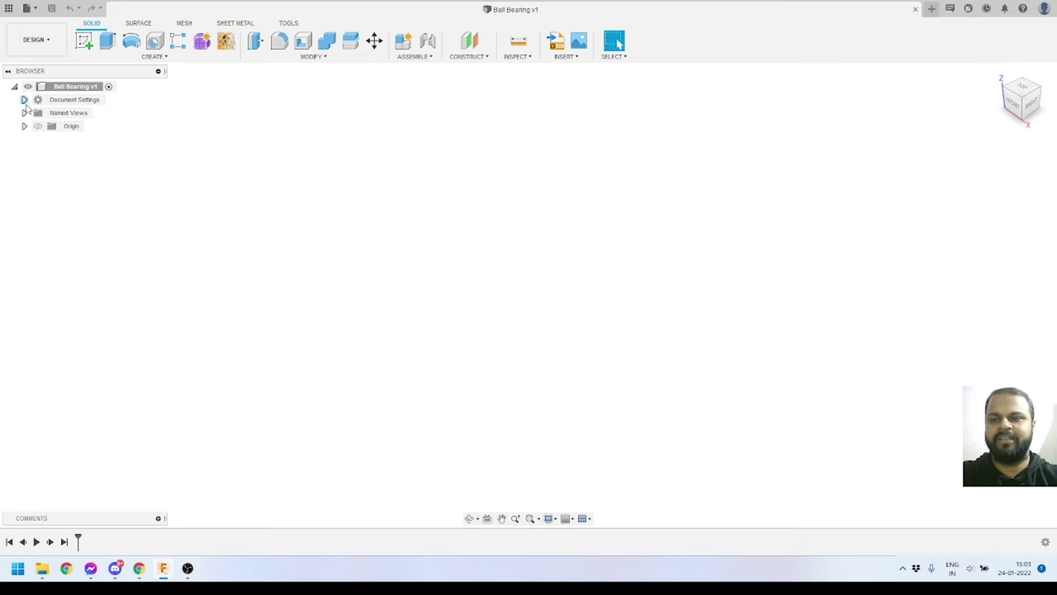
Check the document units, and create an active internal standard component named Outer Ring.
click(24, 99)
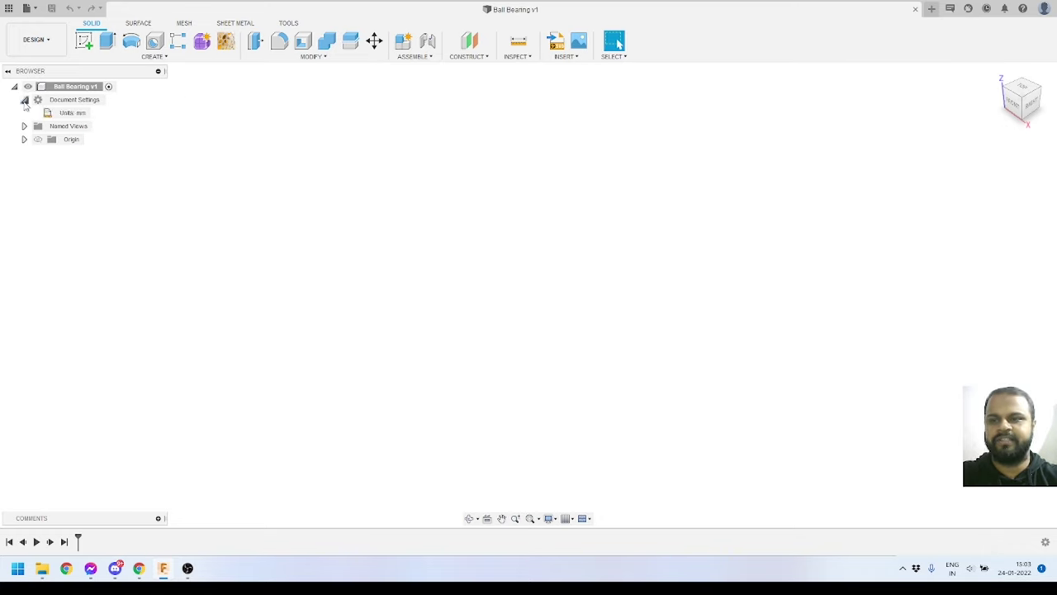
mouse_move(64, 117)
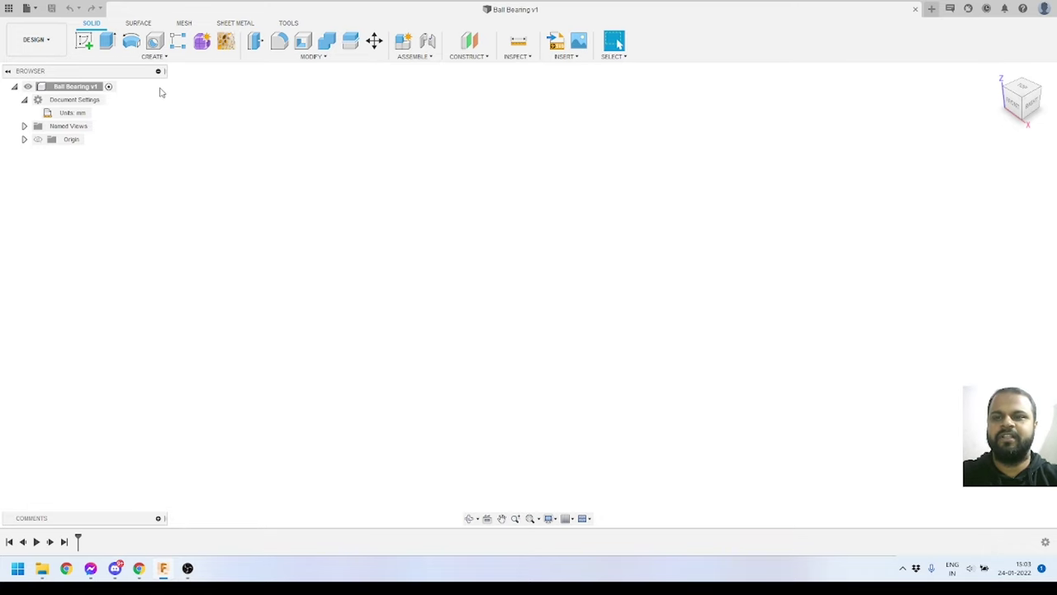
click(163, 57)
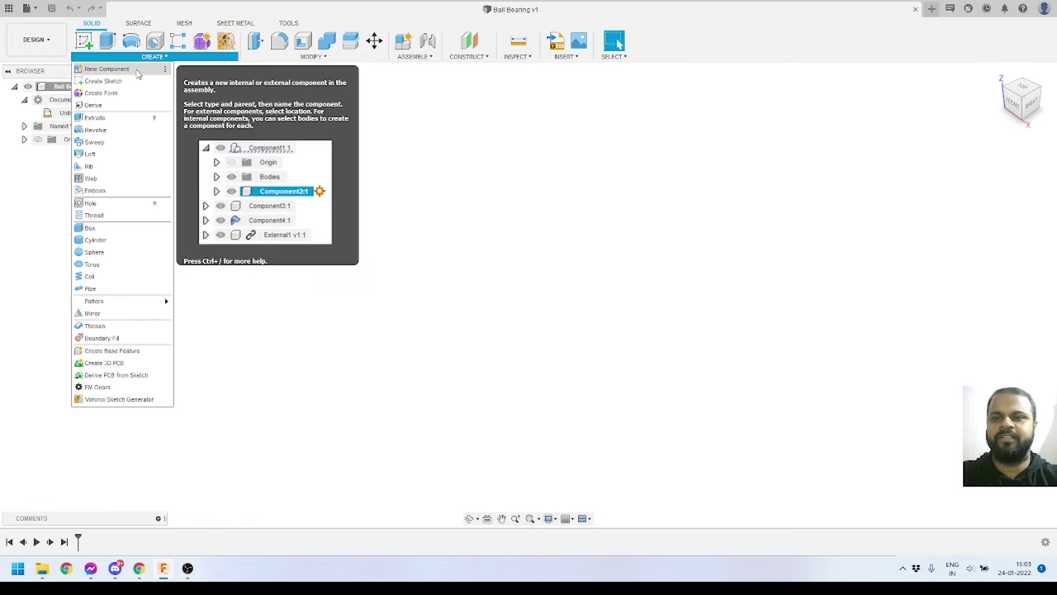
click(138, 73)
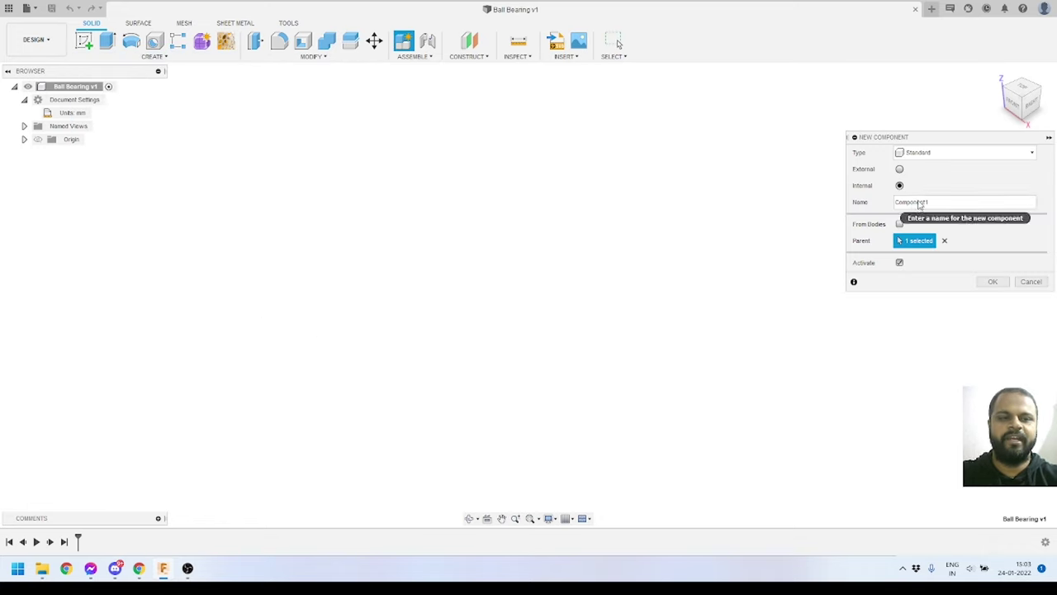
double_click(940, 203)
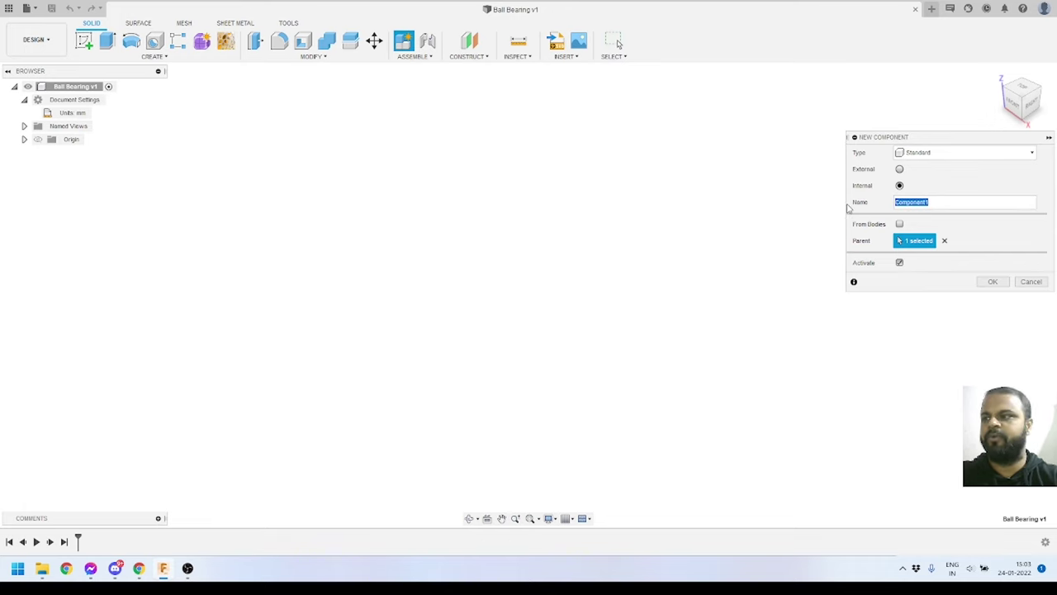
text(Outer Ring)
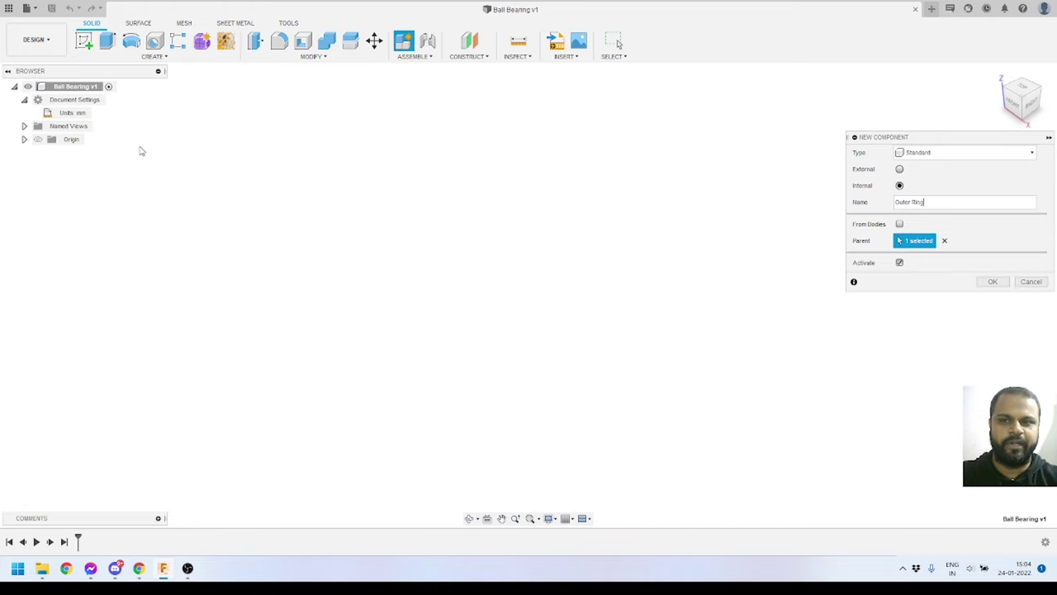
click(989, 282)
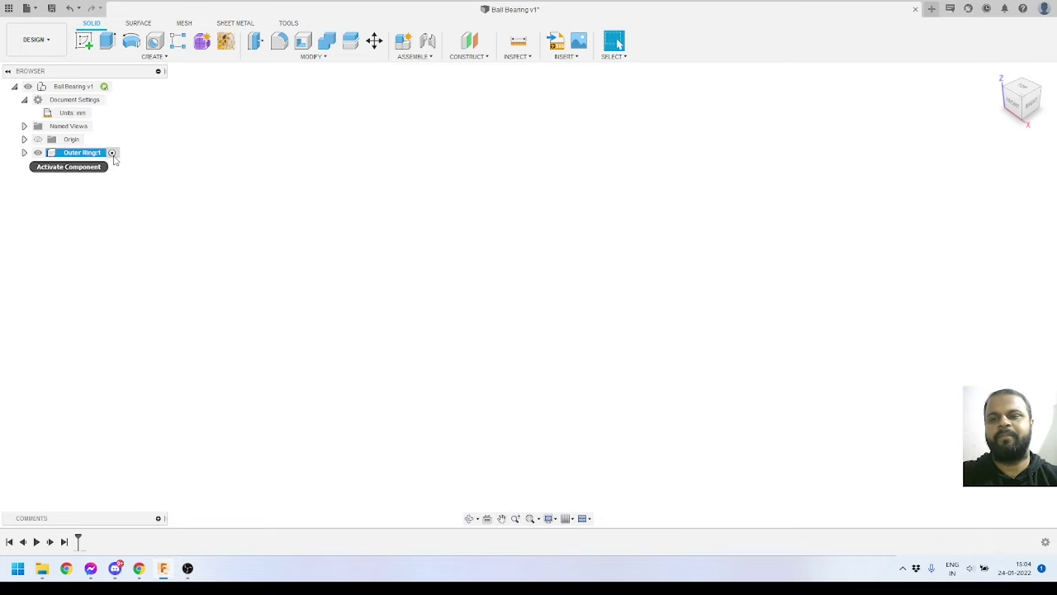
Start a sketch on the XZ origin plane in the Outer Ring component.
click(24, 152)
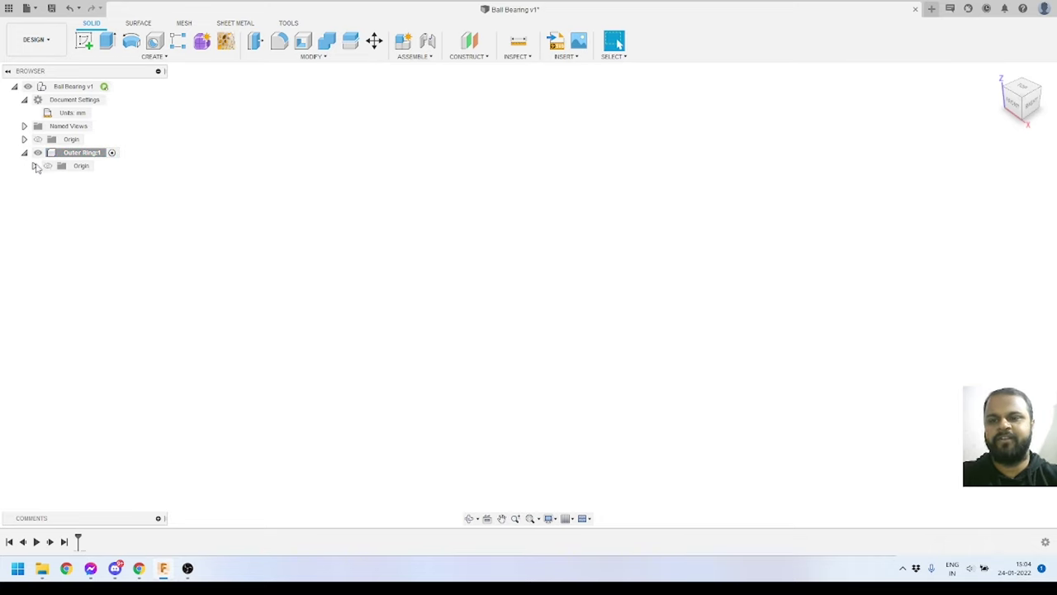
click(34, 166)
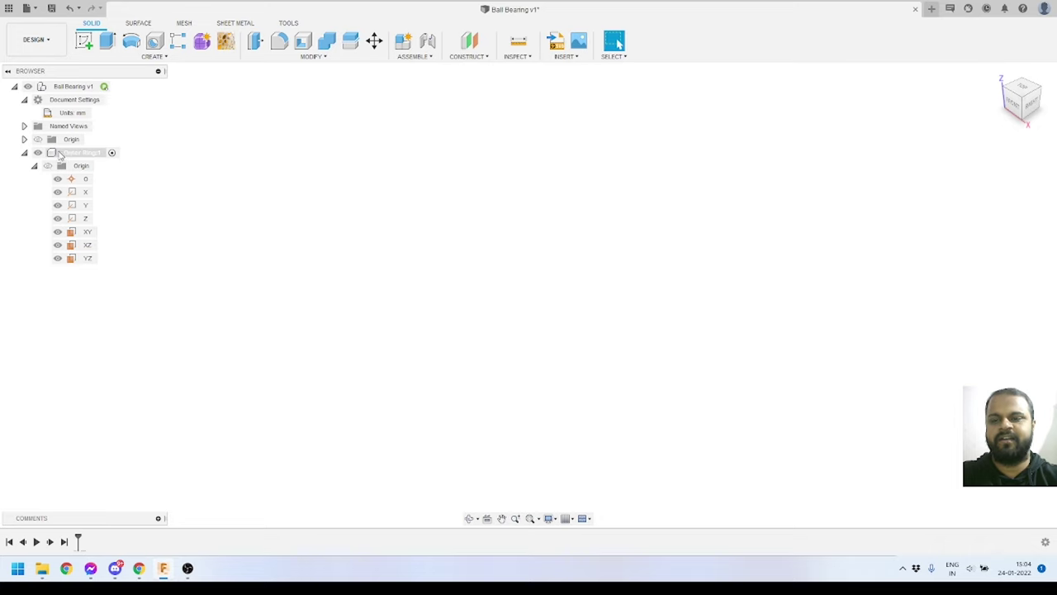
click(95, 153)
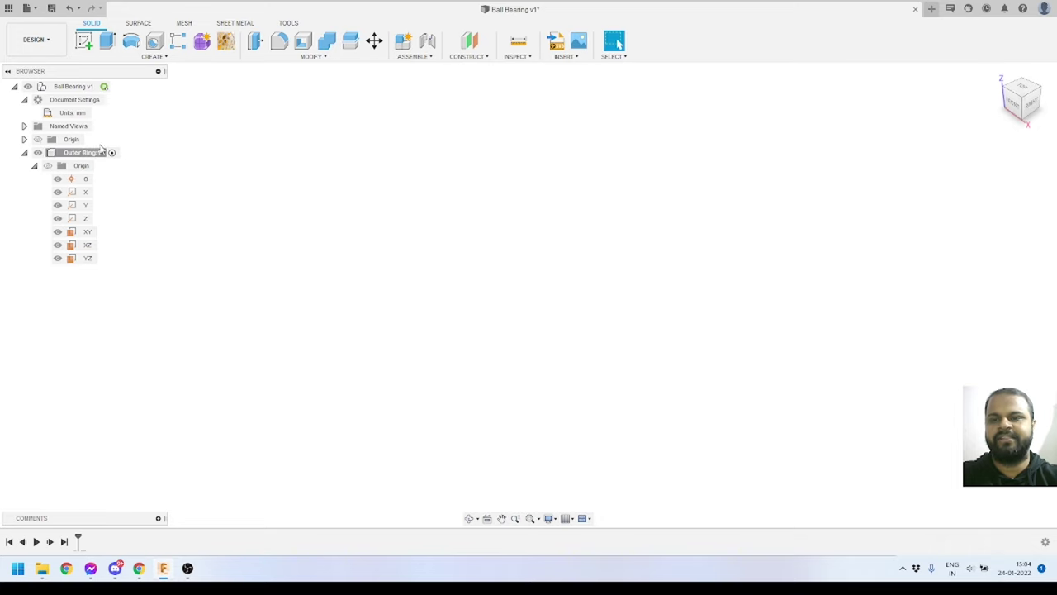
click(86, 43)
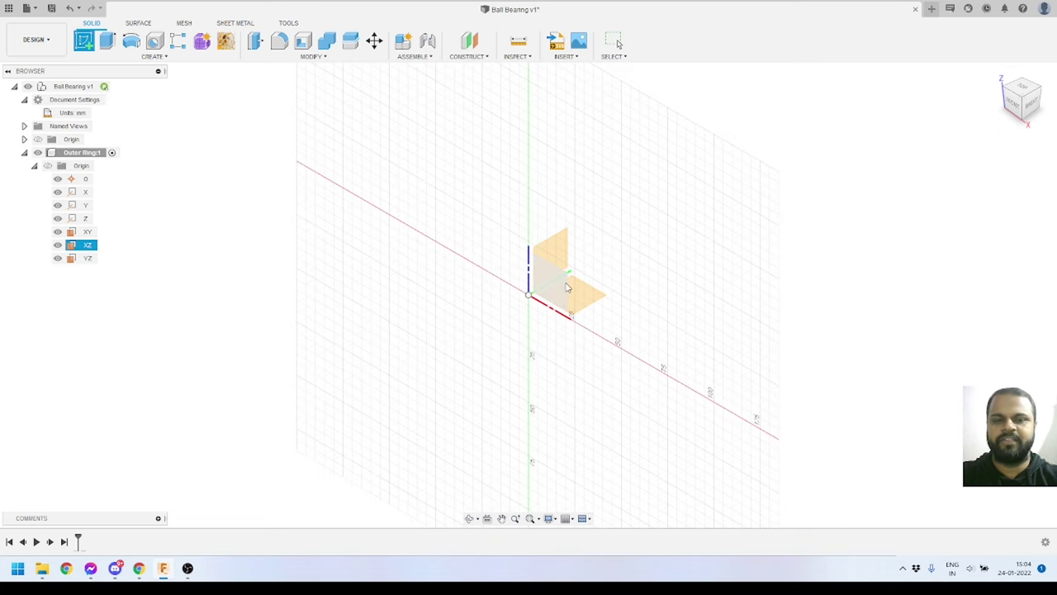
click(556, 294)
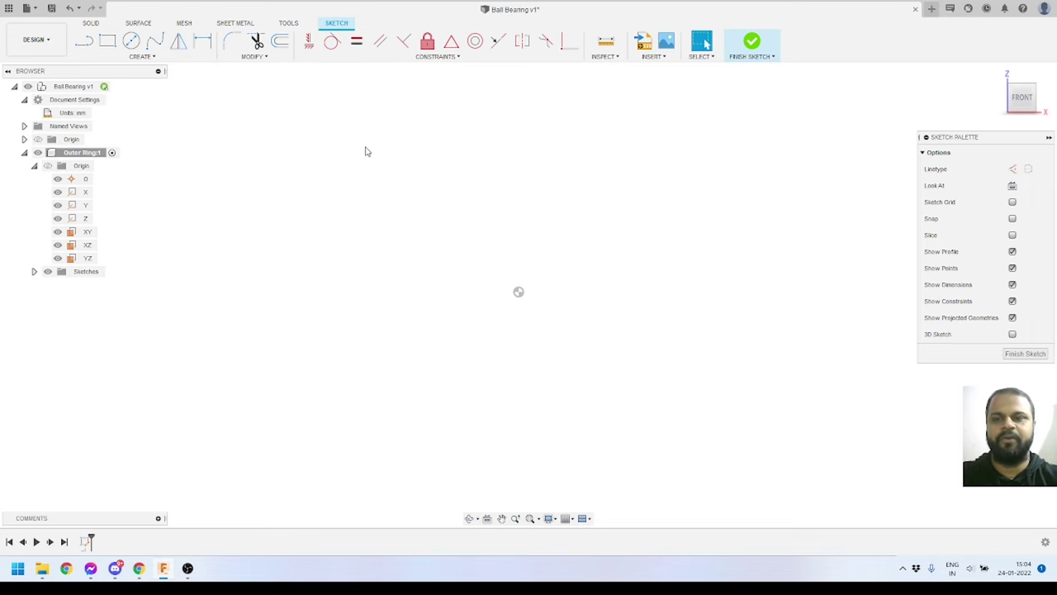
Sketch a horizontal line about 53 mm long that runs across the origin.
click(84, 40)
click(519, 292)
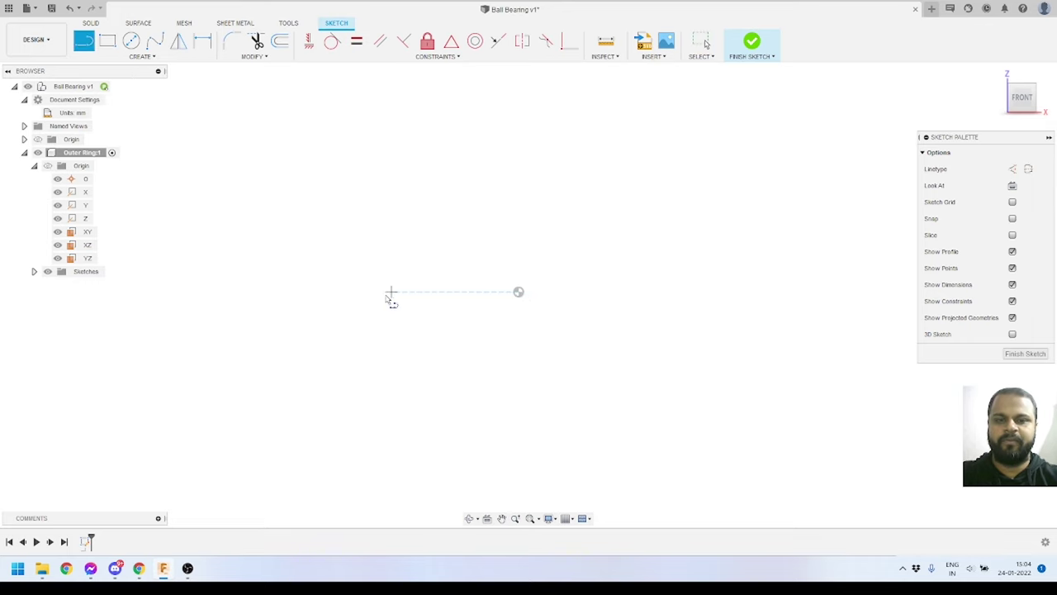
click(336, 292)
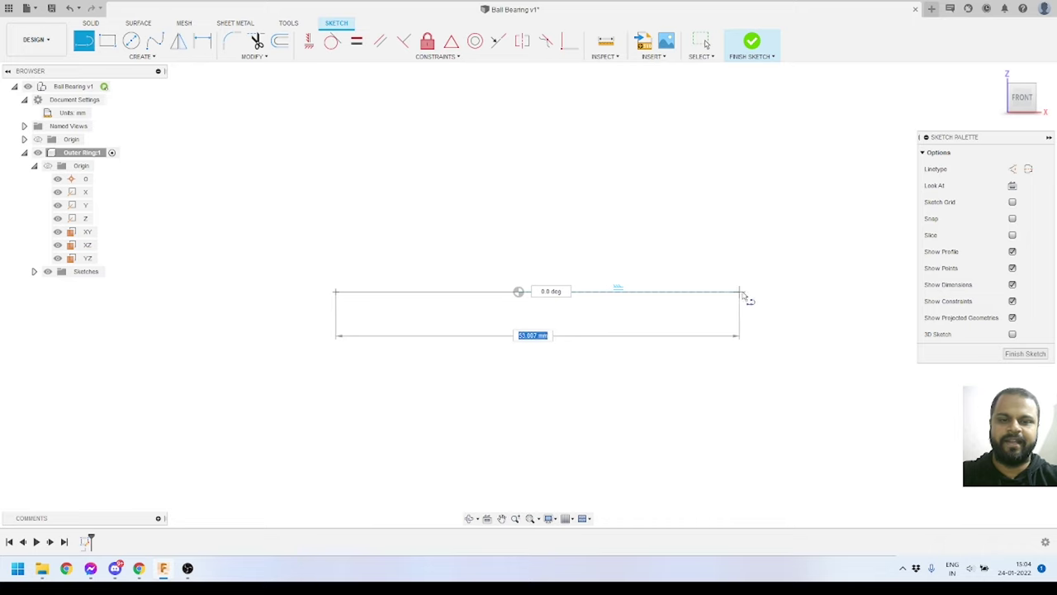
click(744, 293)
key(Escape)
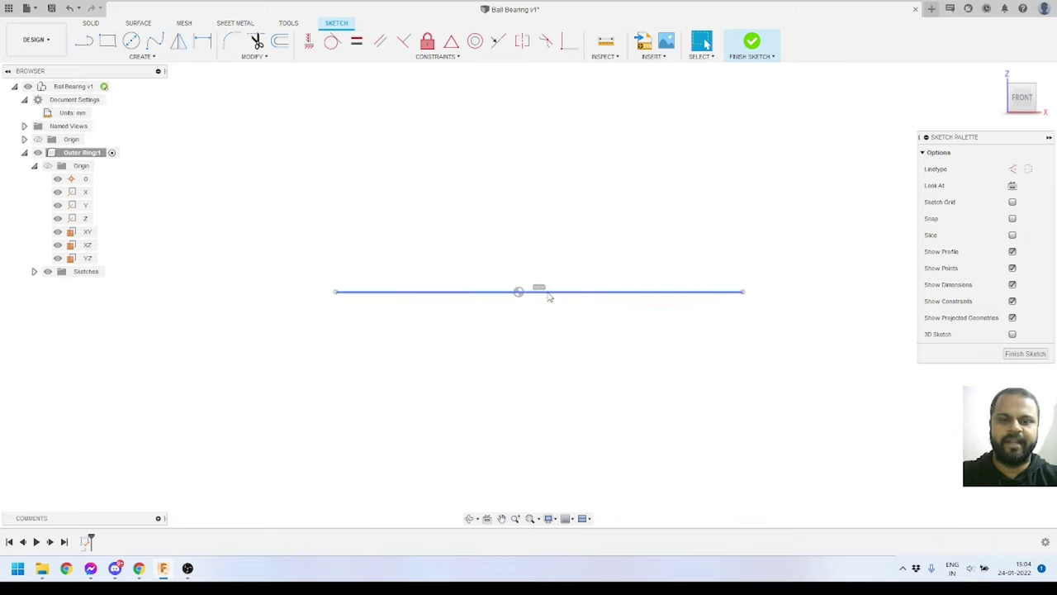
Move the horizontal line slightly below the origin and constrain it coincident with the origin point.
mouse_move(553, 296)
mouse_down()
mouse_move(526, 347)
mouse_move(621, 308)
mouse_move(500, 339)
mouse_move(626, 294)
mouse_move(479, 342)
mouse_move(557, 316)
mouse_move(542, 326)
mouse_up()
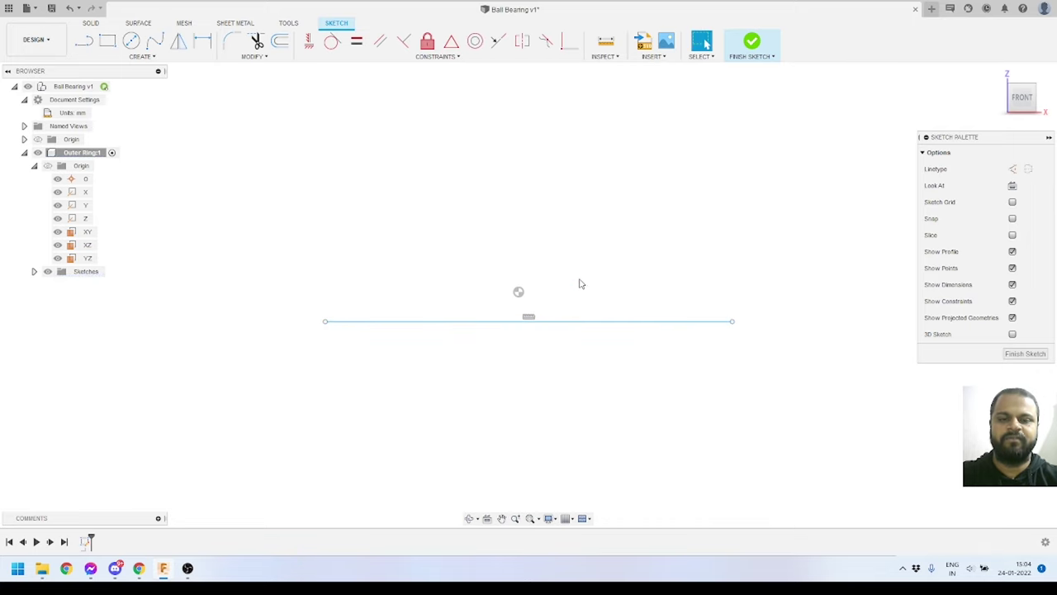
click(569, 44)
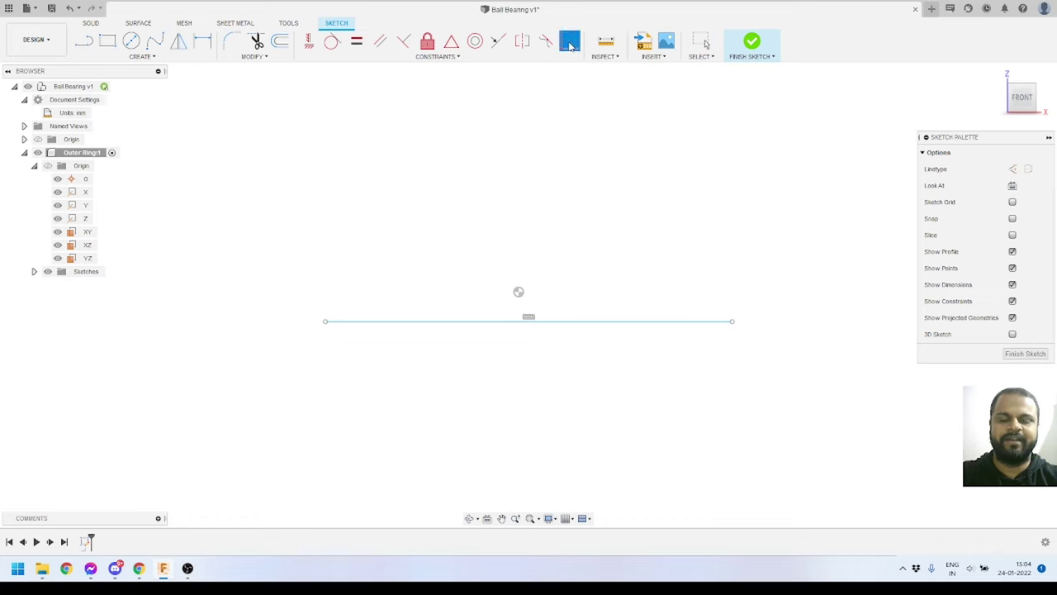
click(554, 322)
click(518, 292)
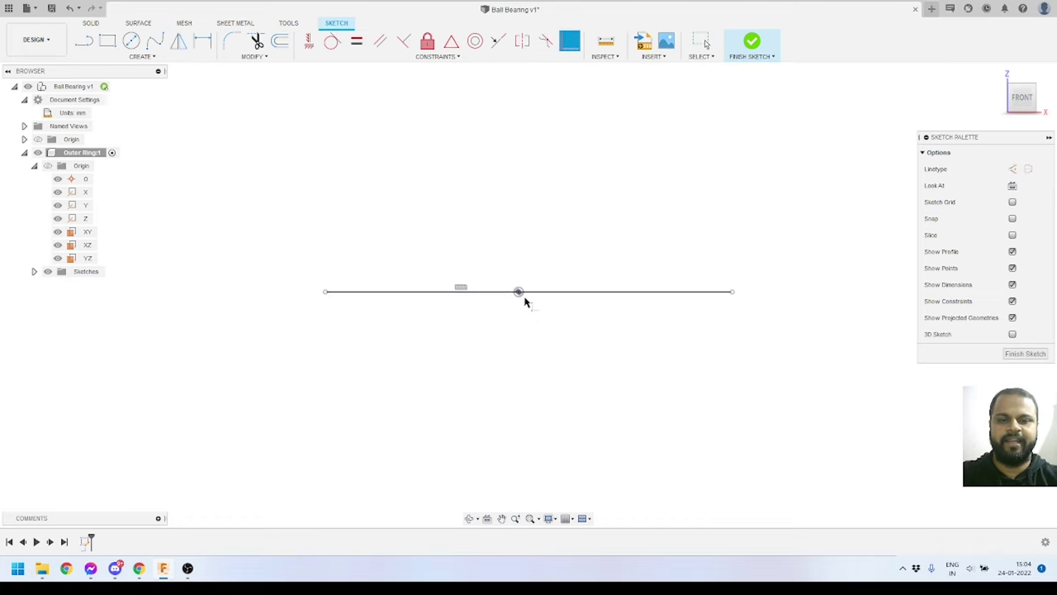
key(Escape)
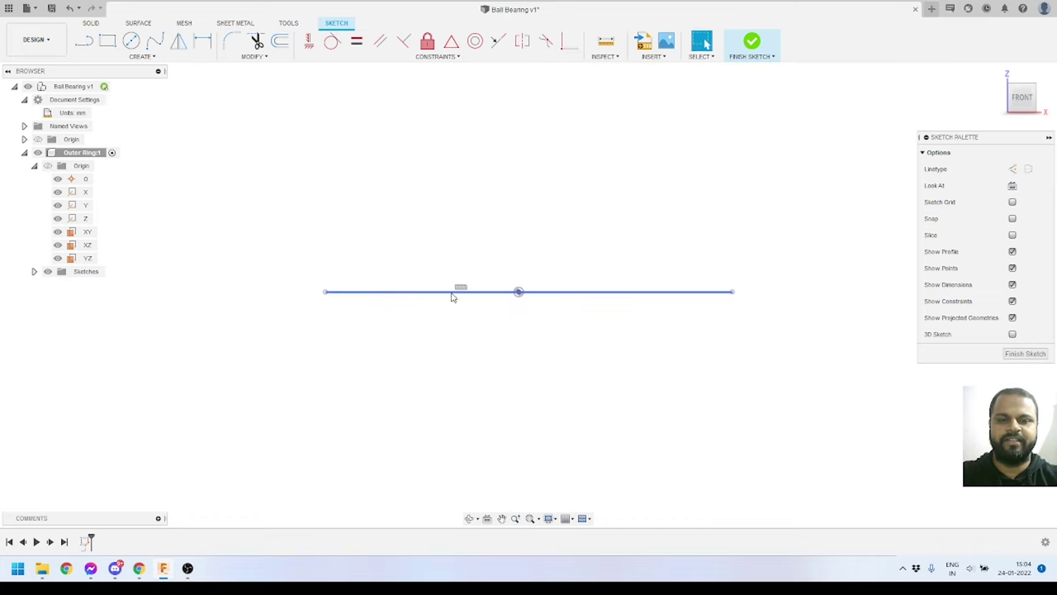
Convert the horizontal line through the origin into a construction line and view the sketch plane straight on.
click(639, 294)
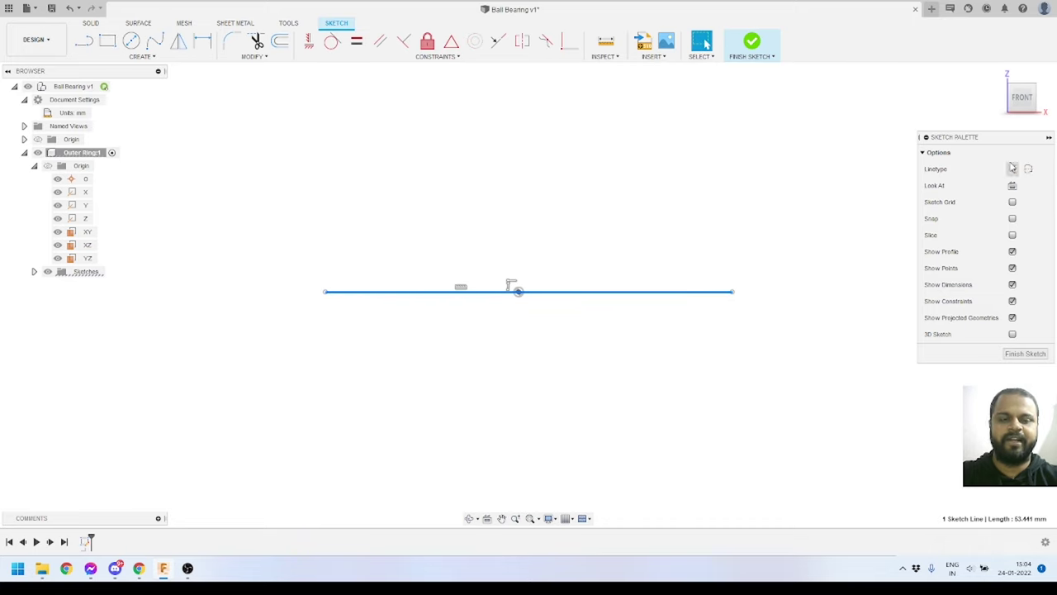
click(1014, 169)
click(1013, 185)
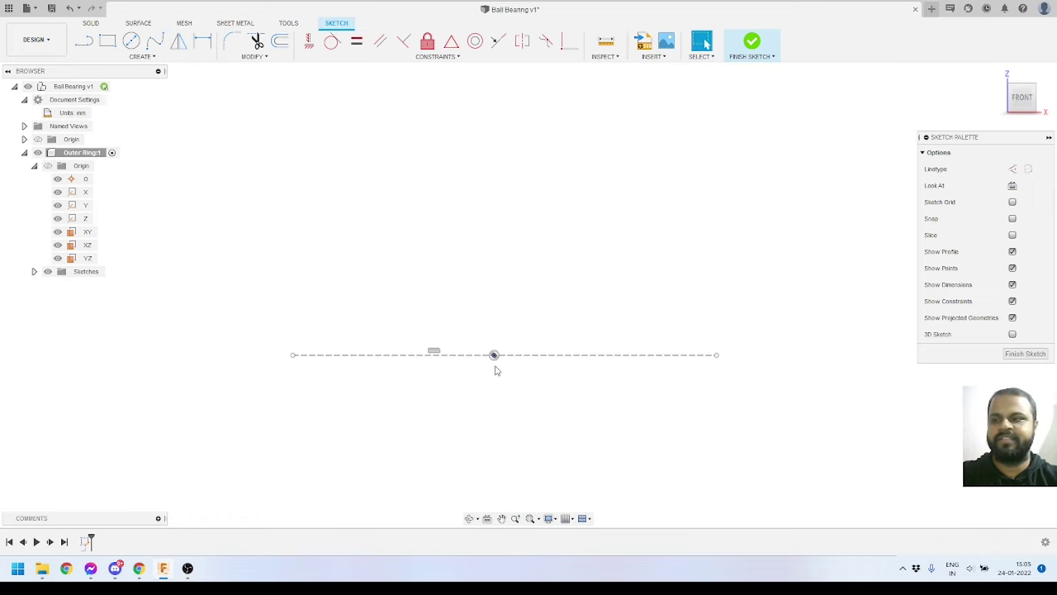
Sketch a center rectangle about 25 mm wide directly above the origin, clear of the horizontal construction line.
click(149, 58)
mouse_move(138, 82)
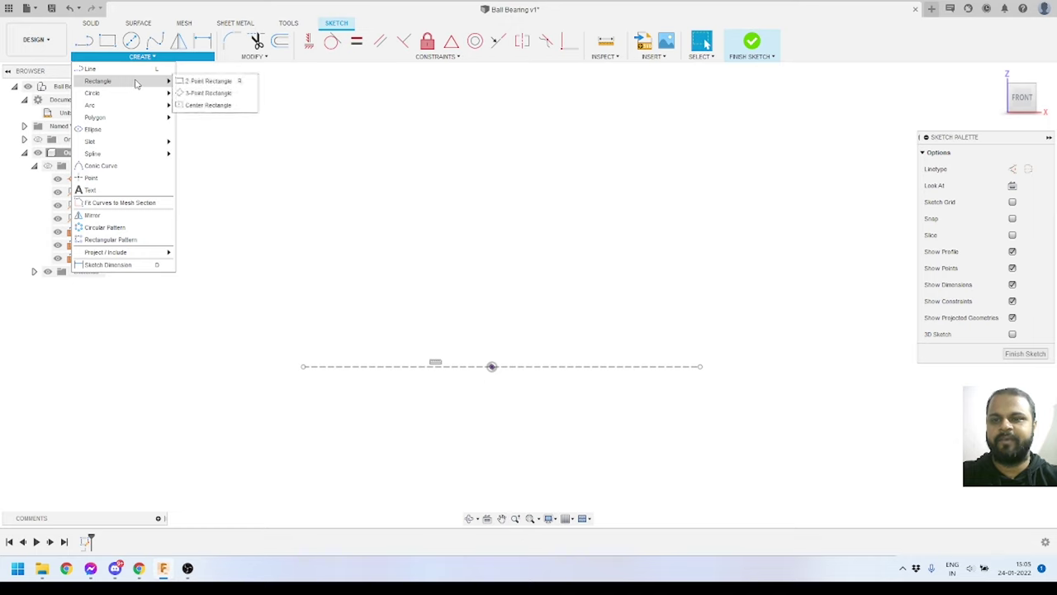
click(209, 107)
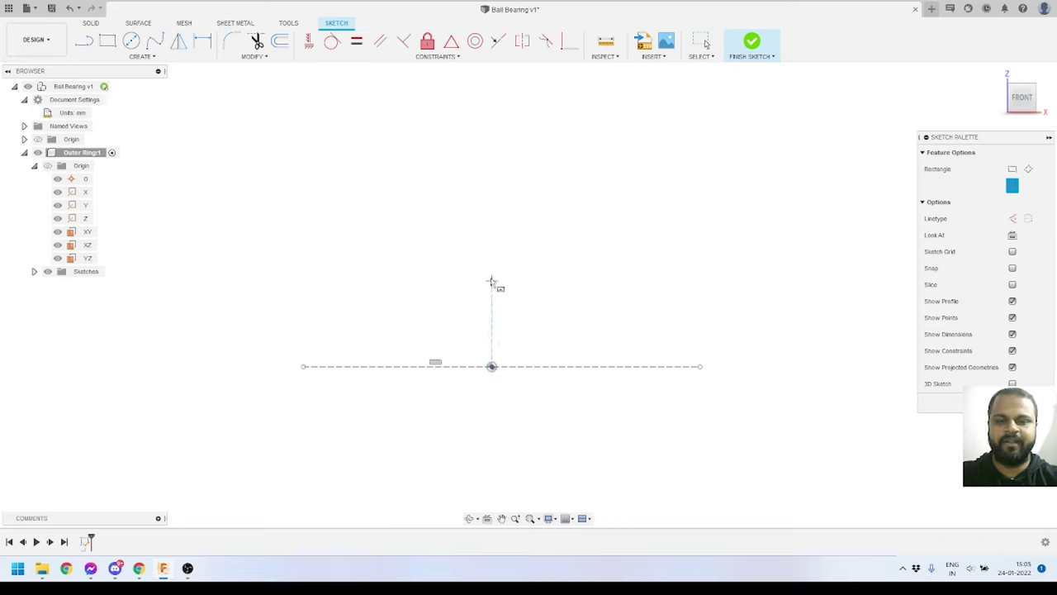
click(492, 251)
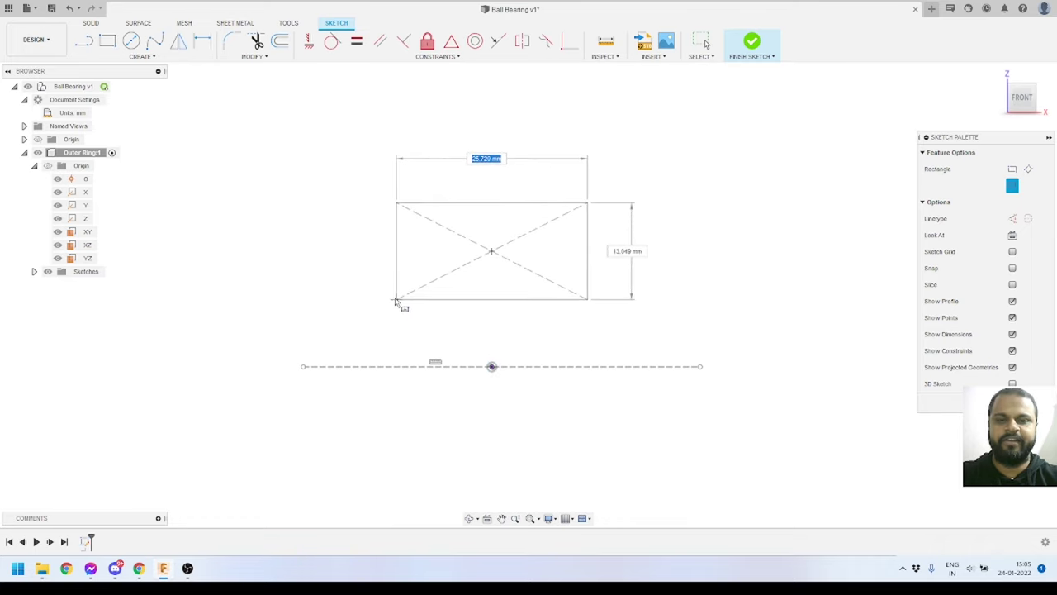
click(405, 281)
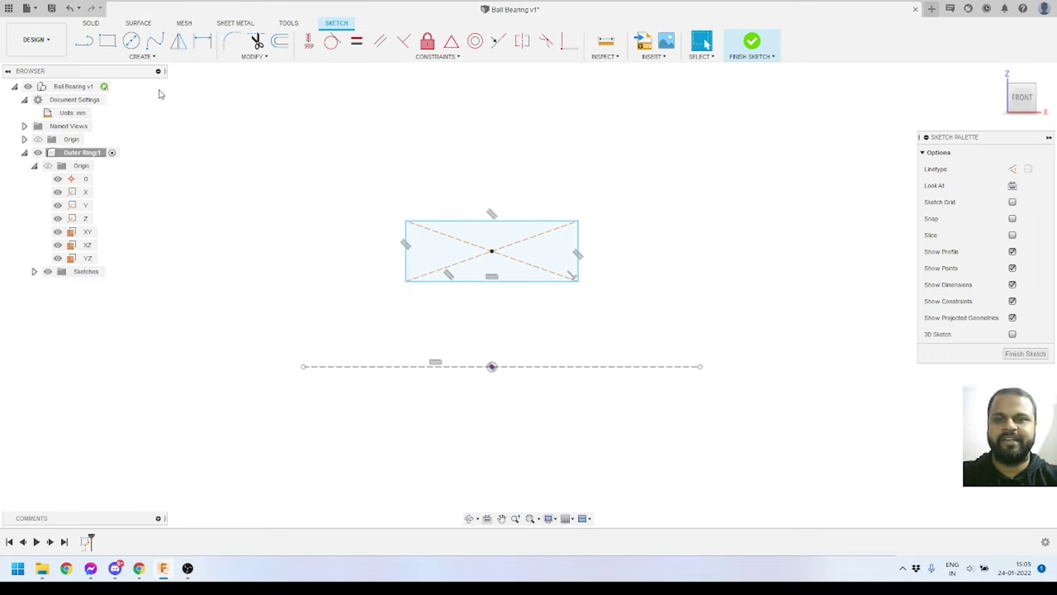
Dimension the rectangle's upper edge to a width of 31 mm.
click(205, 50)
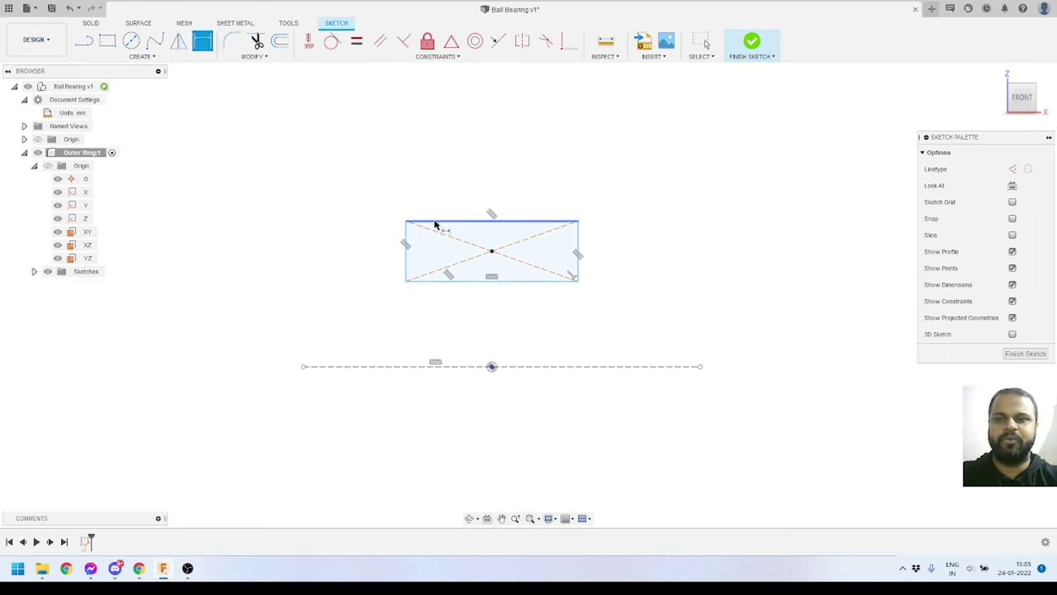
click(487, 220)
click(492, 173)
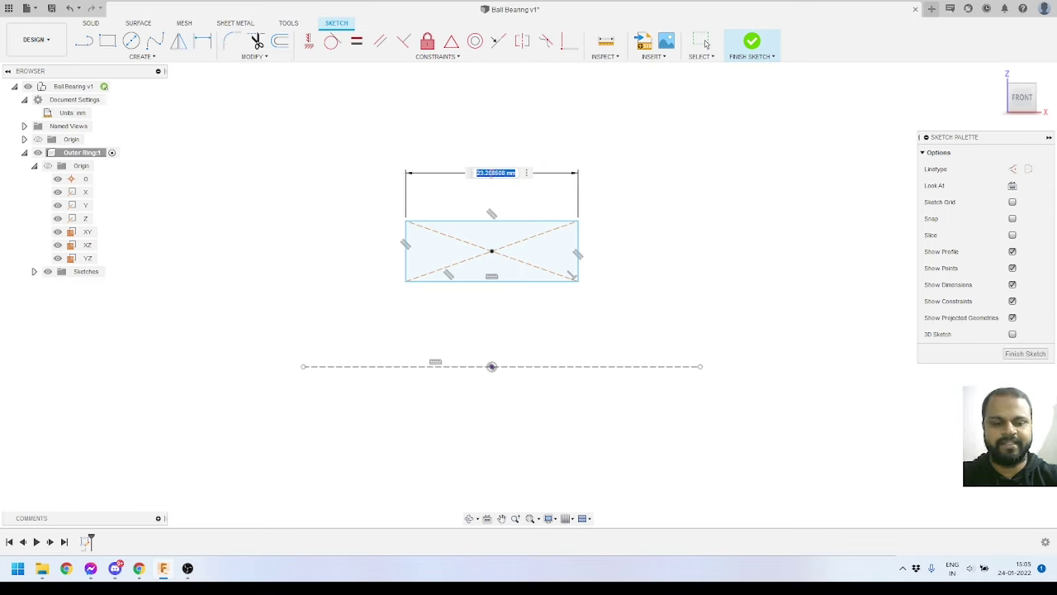
key(Return)
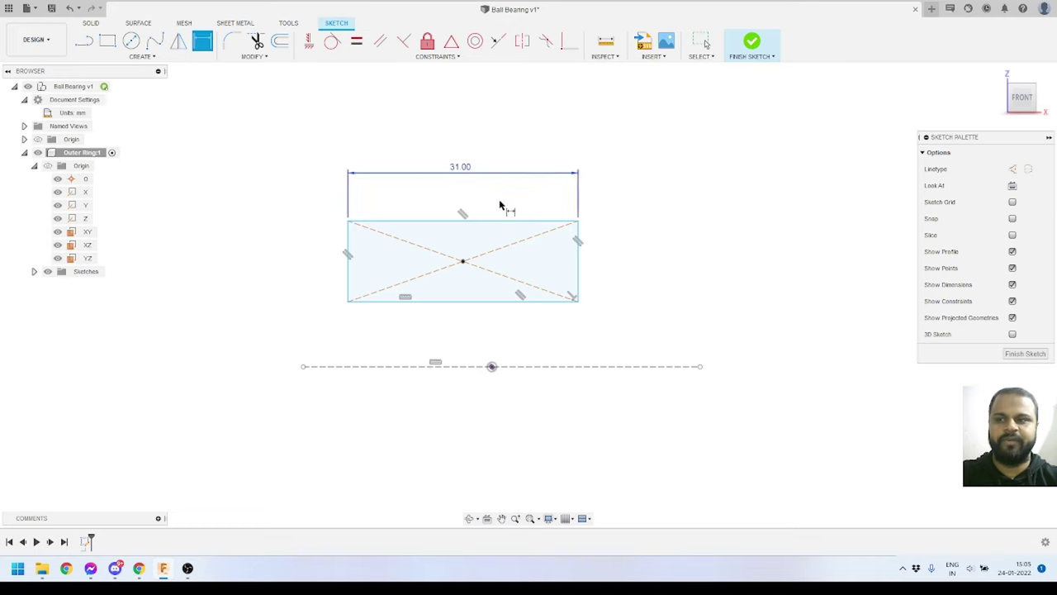
click(580, 274)
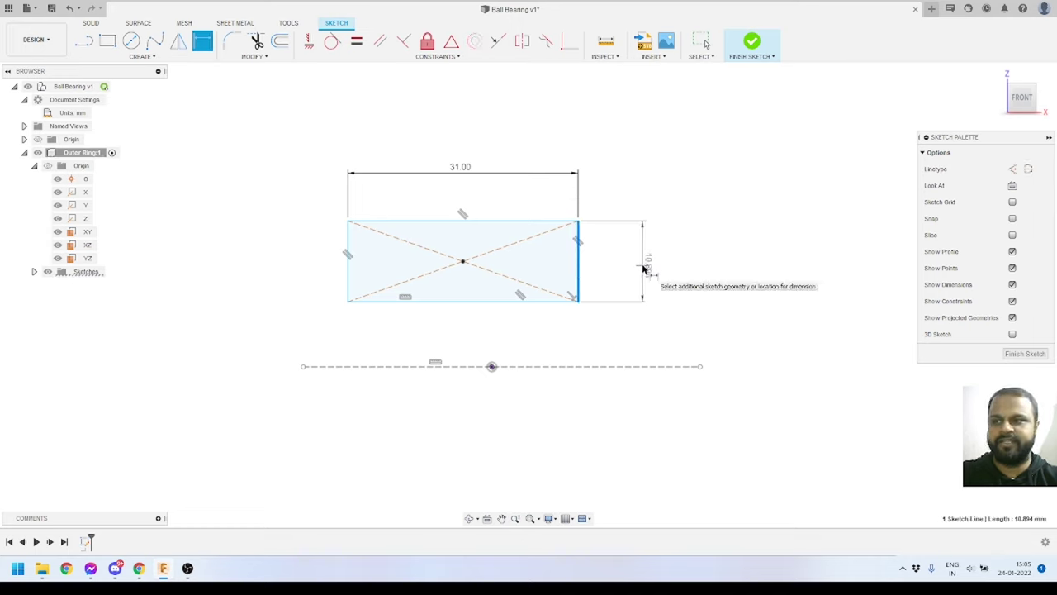
key(Escape)
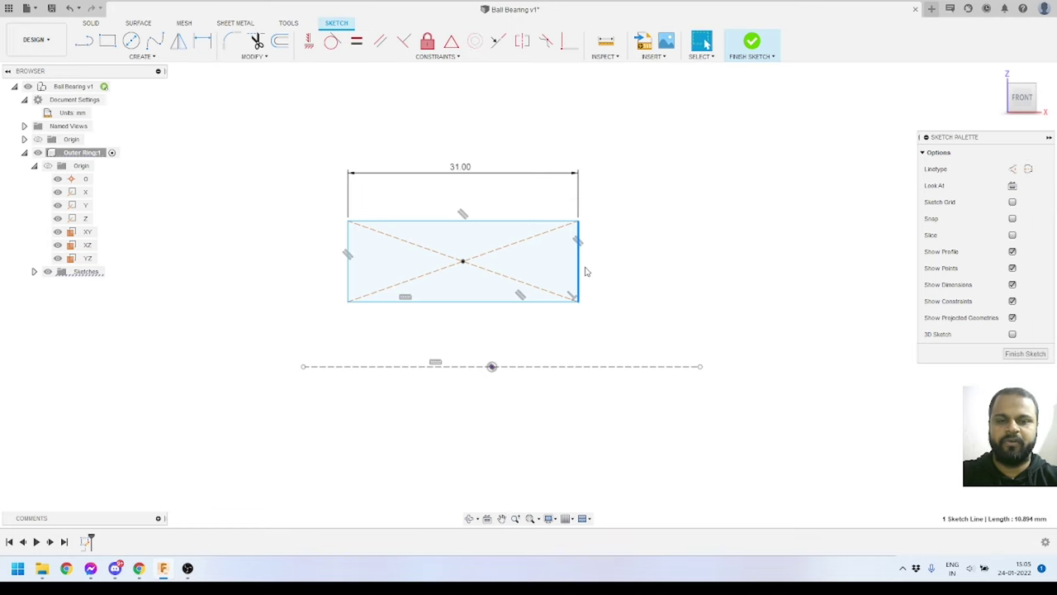
click(627, 259)
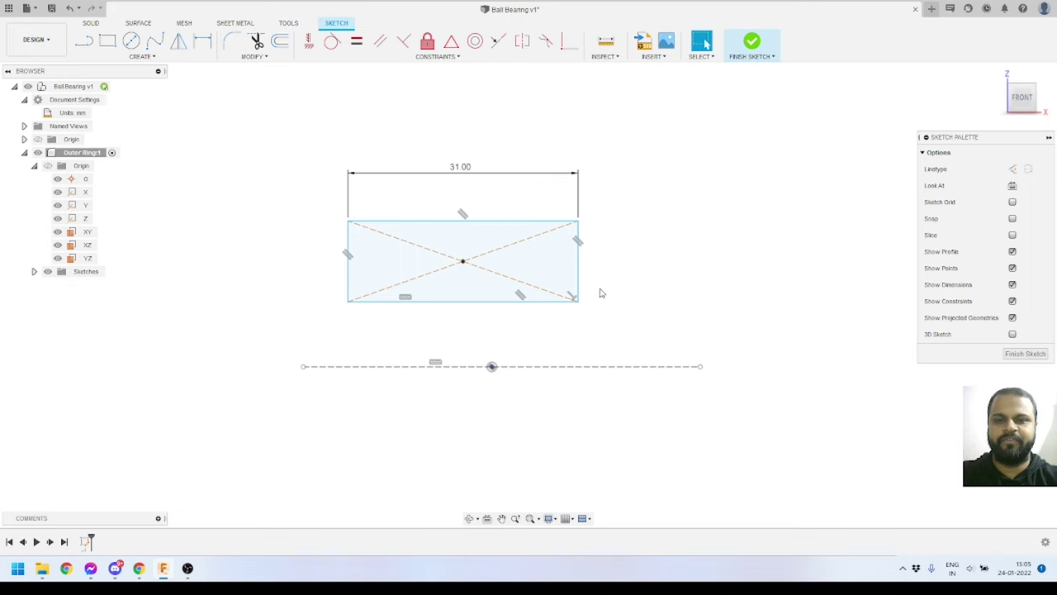
Align the rectangle's center point vertically with the origin using a Horizontal/Vertical constraint.
click(463, 262)
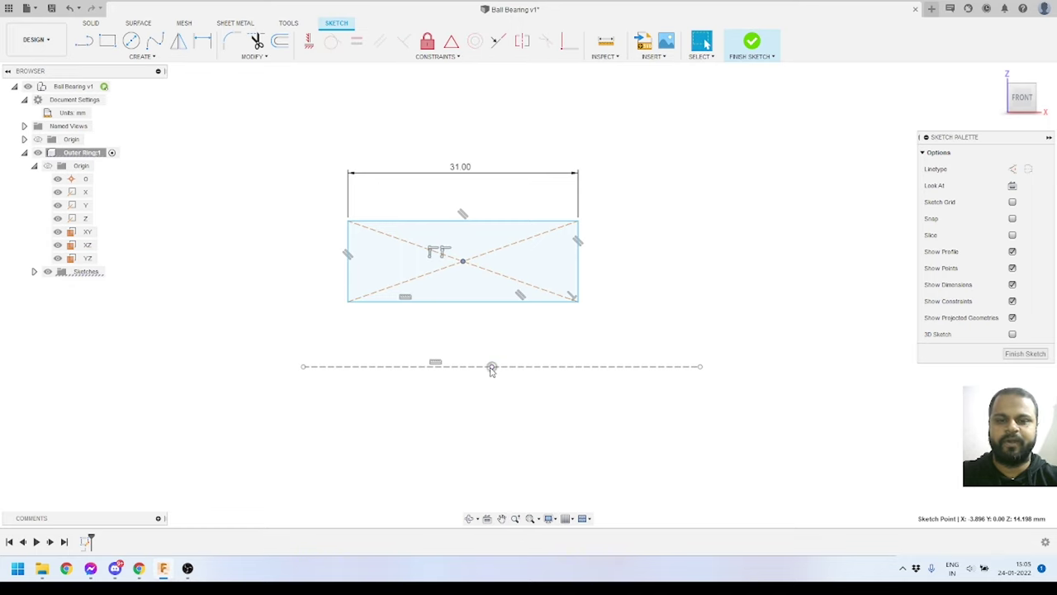
click(491, 367)
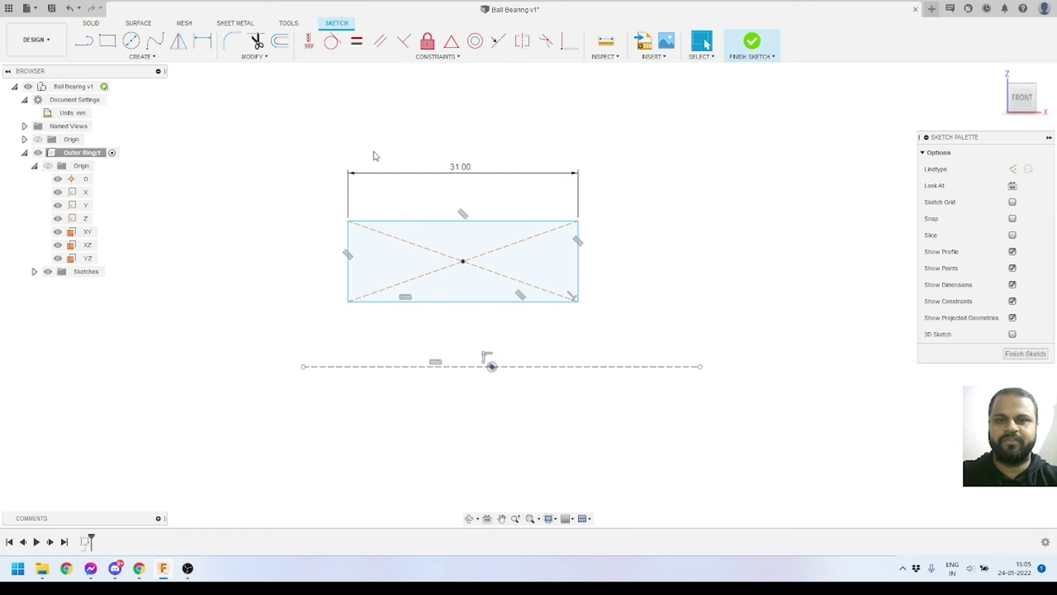
click(309, 46)
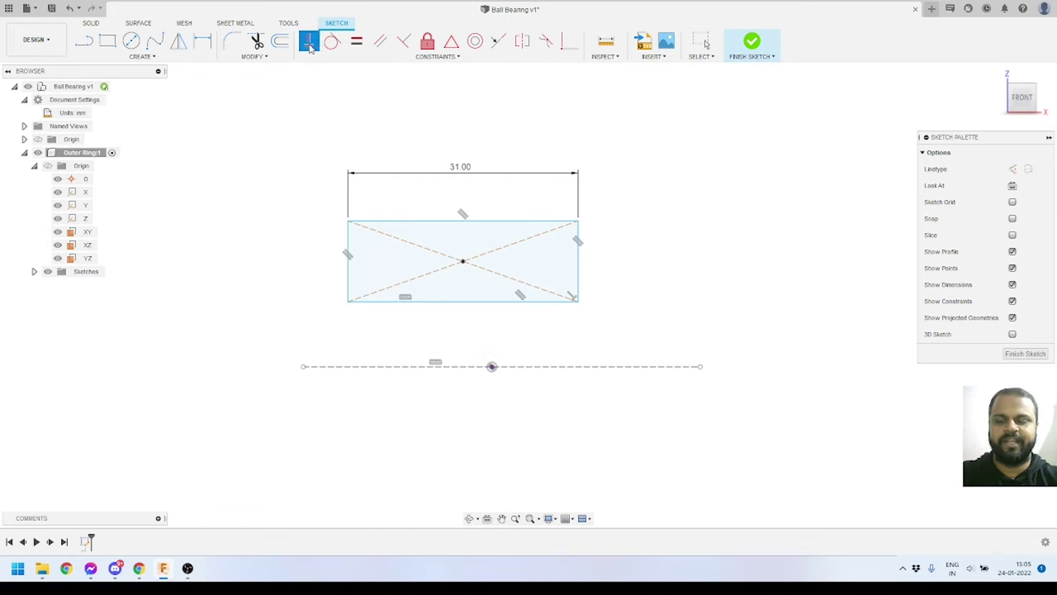
click(463, 262)
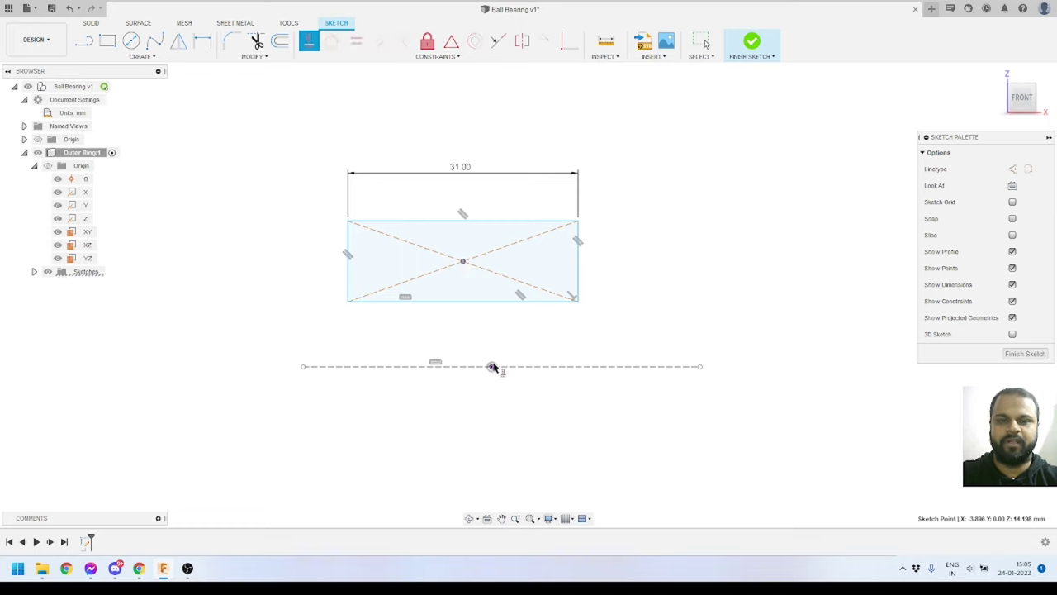
click(491, 366)
key(Escape)
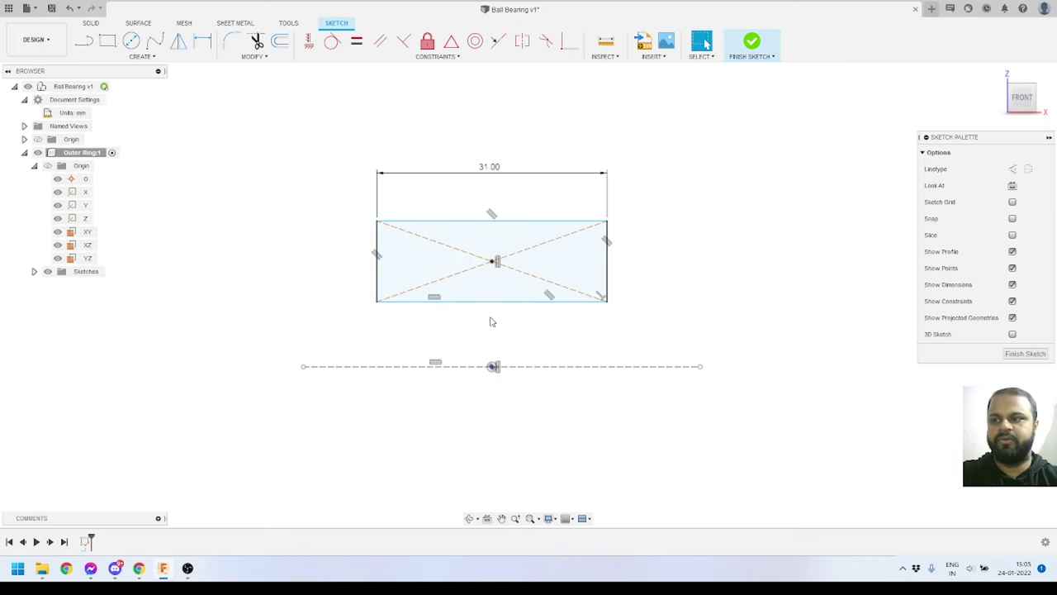
Dimension the distance from the horizontal construction line to the rectangle's lower edge as 53 mm.
click(202, 46)
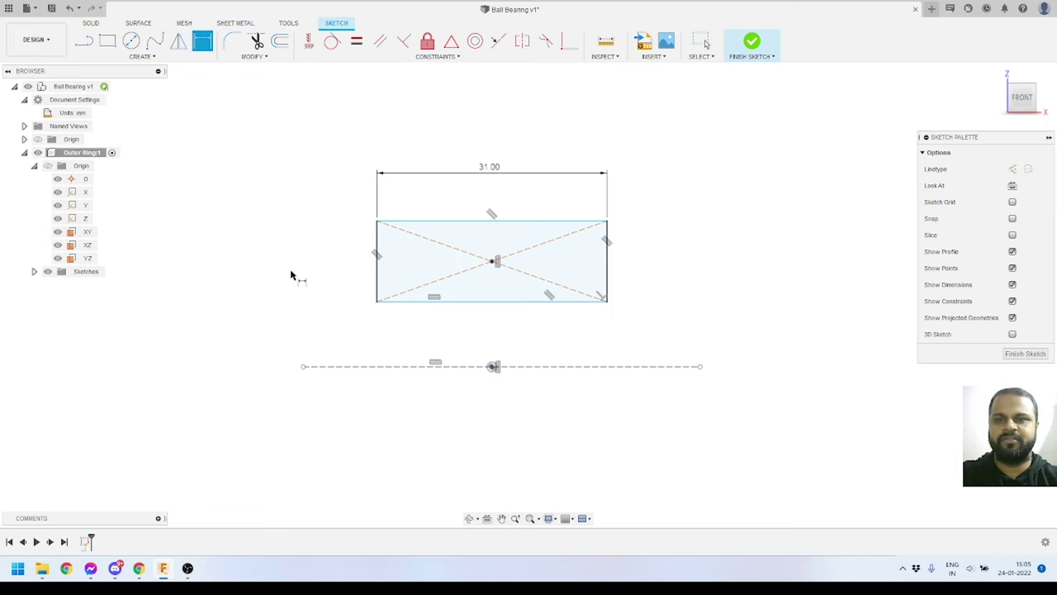
click(361, 368)
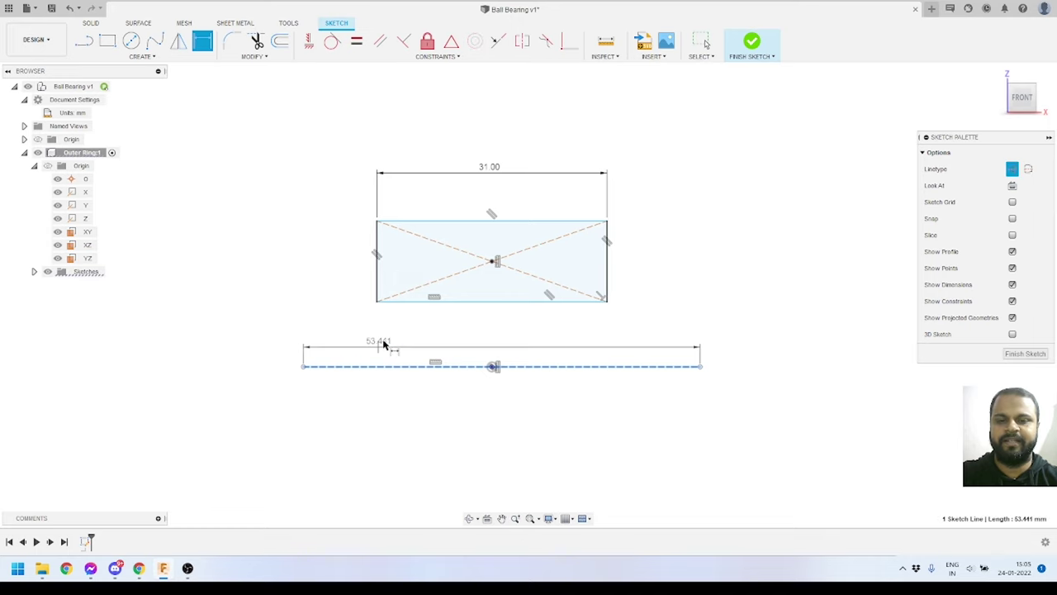
click(406, 301)
click(326, 322)
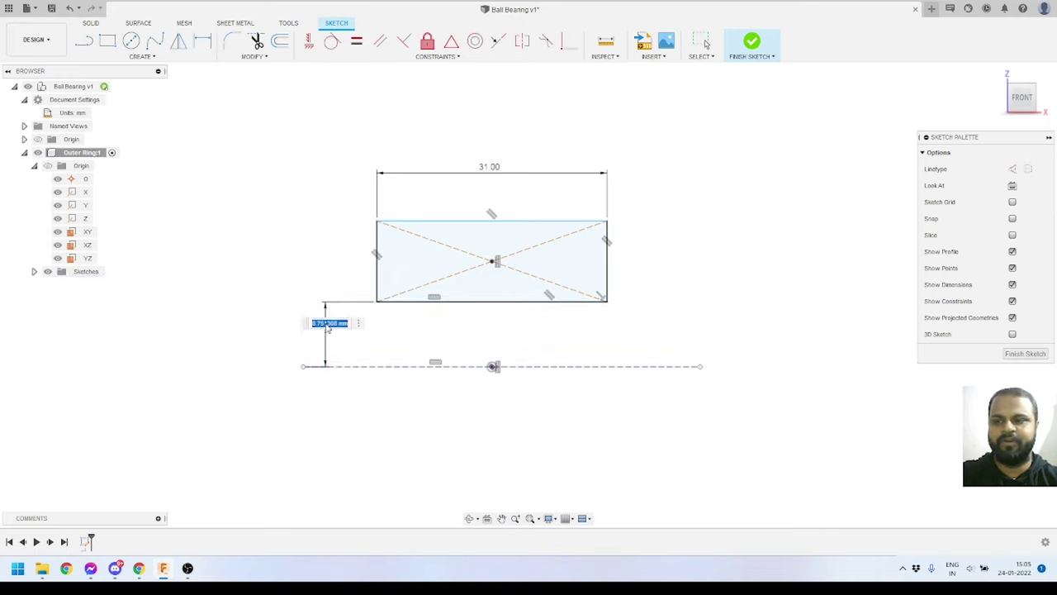
text(53)
key(Return)
Dimension the distance from the horizontal construction line to the rectangle's upper edge as 65 mm.
scroll(437, 425, down, 4)
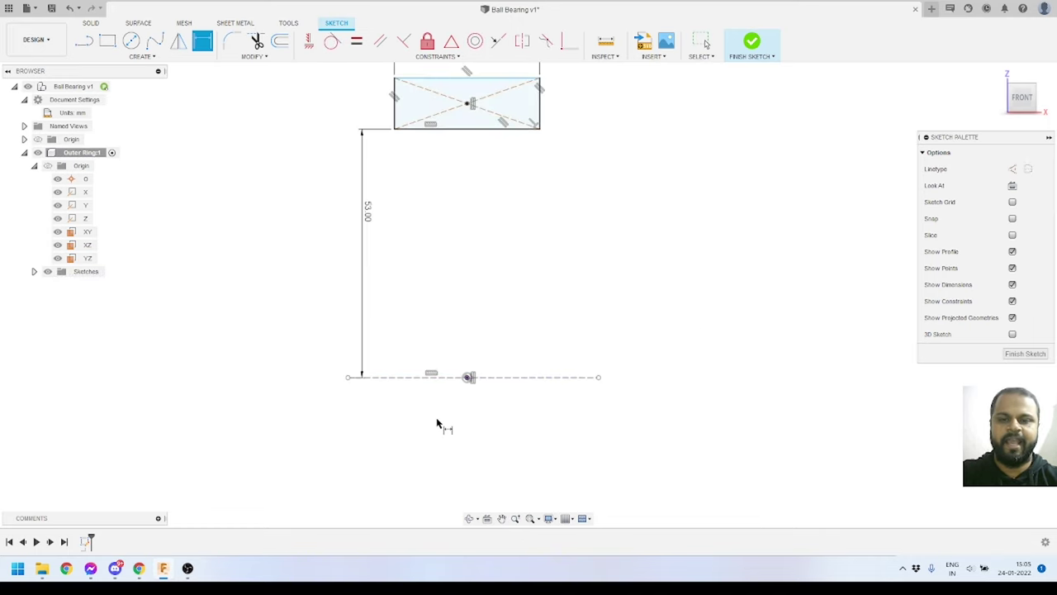
scroll(428, 330, up, 1)
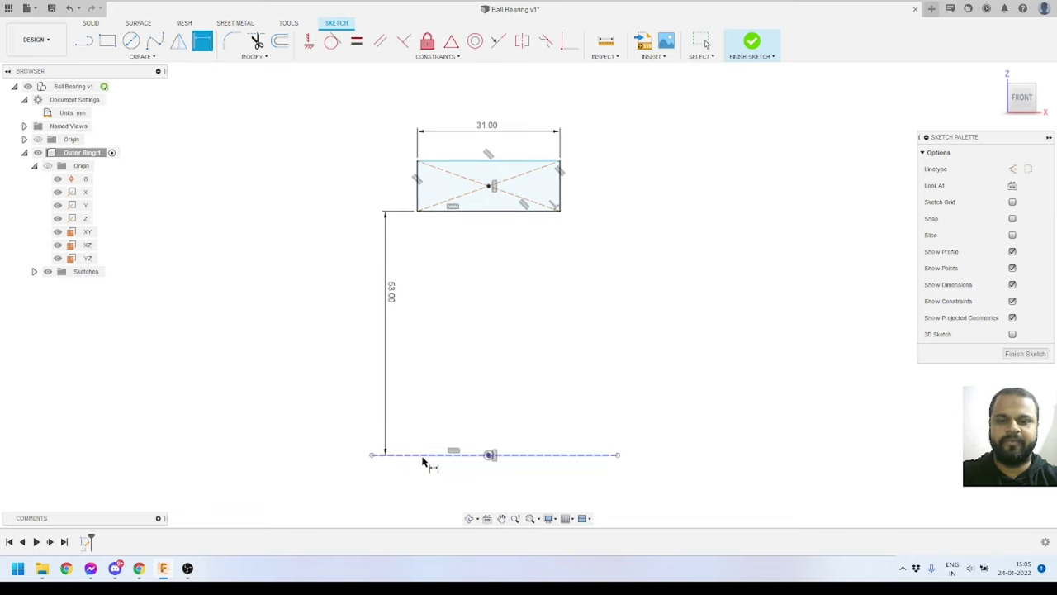
click(422, 456)
click(441, 161)
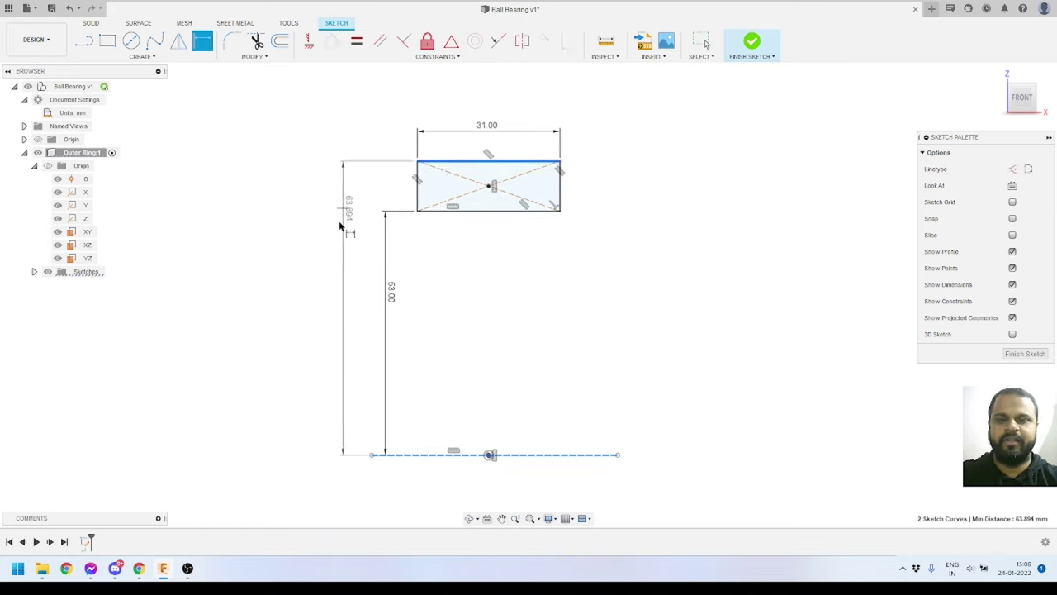
click(317, 255)
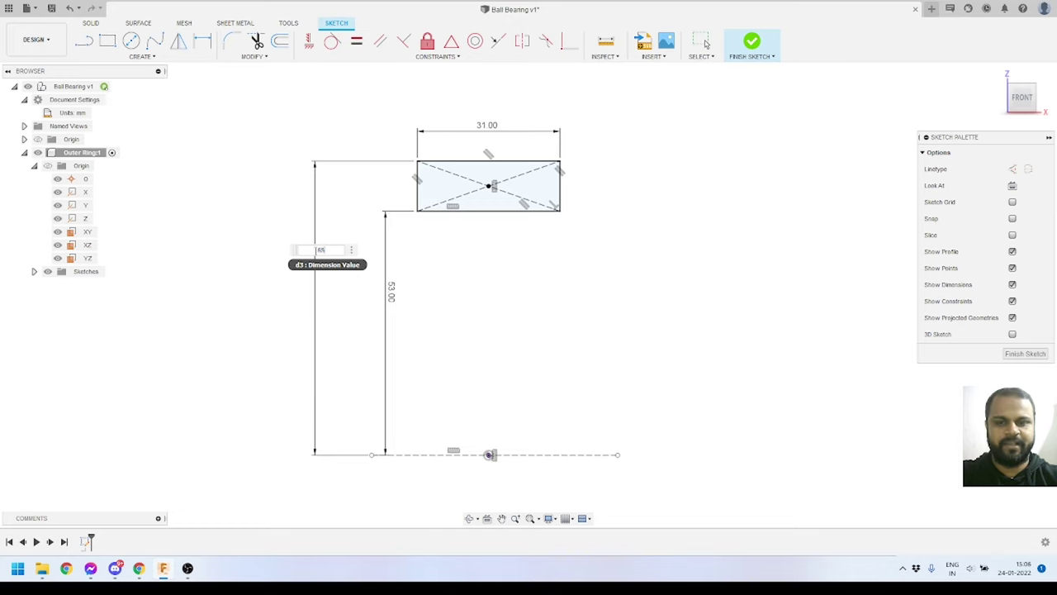
key(Return)
Sketch a vertical line from the rectangle's center point to the origin and convert it into a construction line.
scroll(469, 192, up, 2)
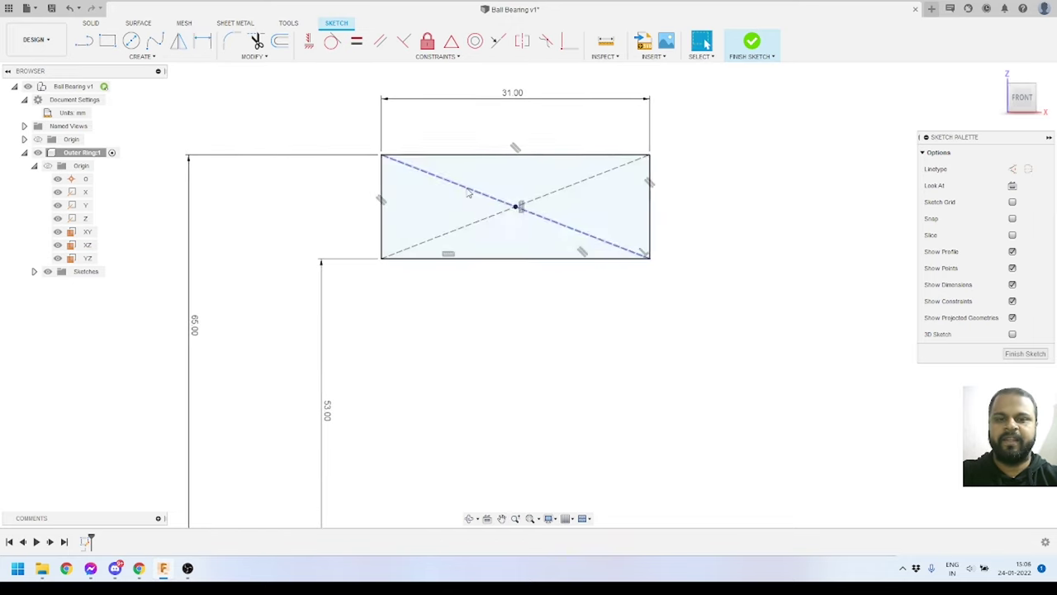
scroll(468, 192, down, 2)
scroll(502, 213, up, 3)
scroll(504, 212, down, 2)
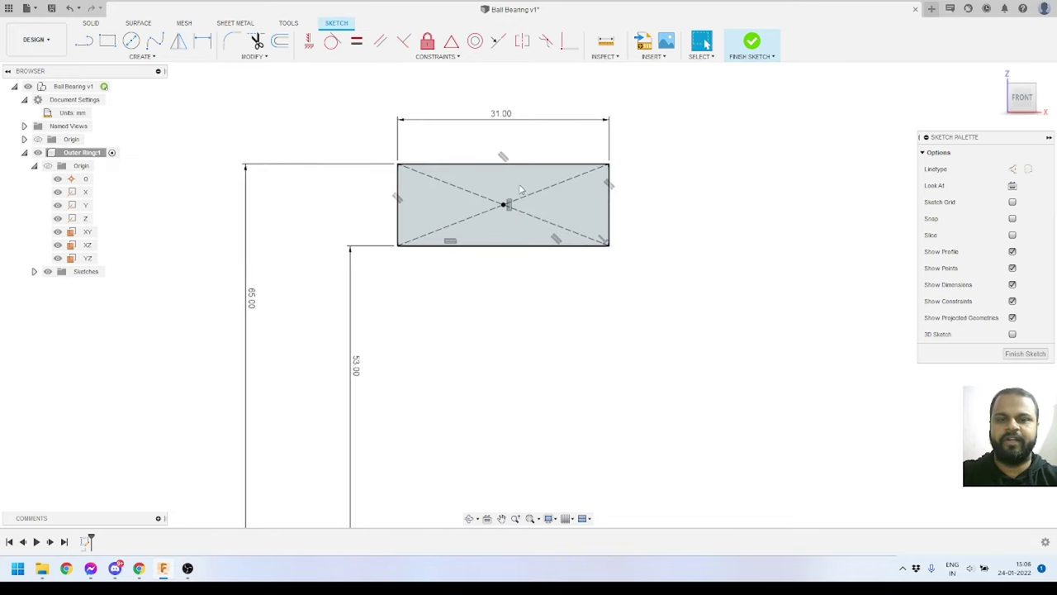
scroll(520, 190, down, 2)
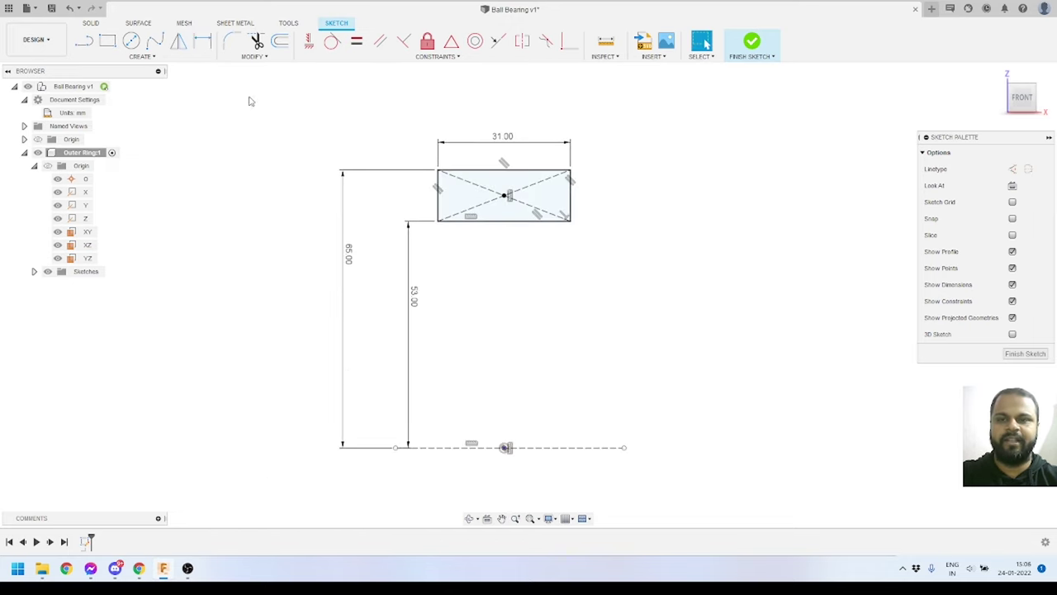
click(84, 42)
scroll(436, 296, up, 1)
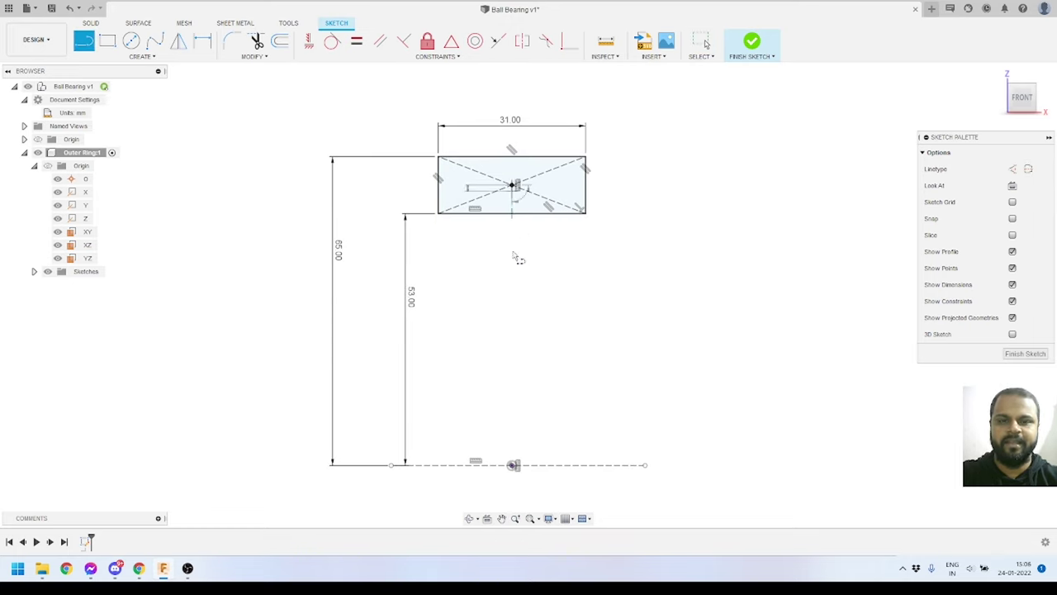
click(512, 185)
click(512, 465)
key(Escape)
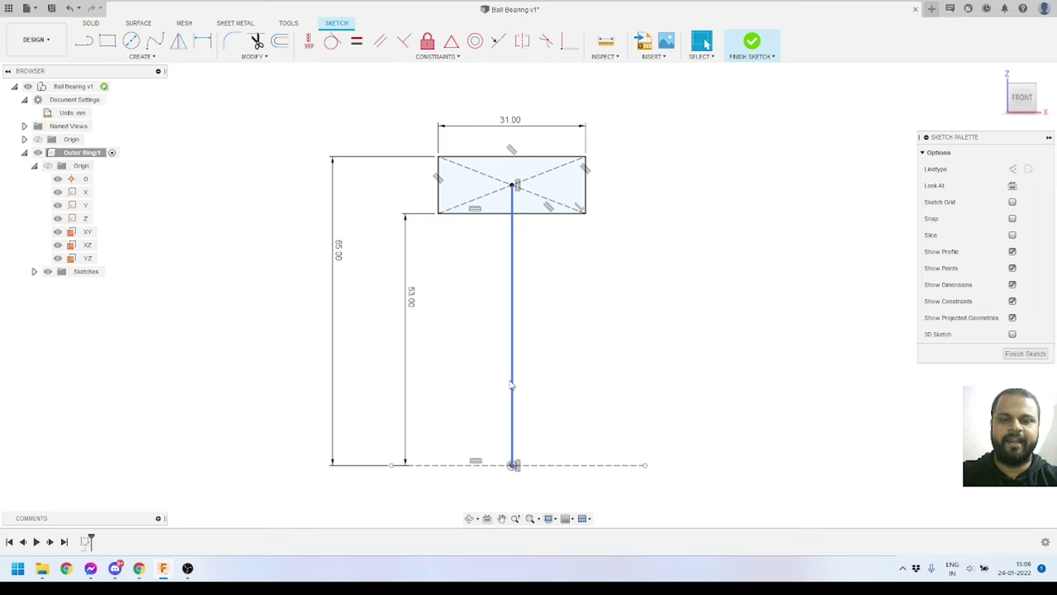
click(512, 385)
click(1013, 169)
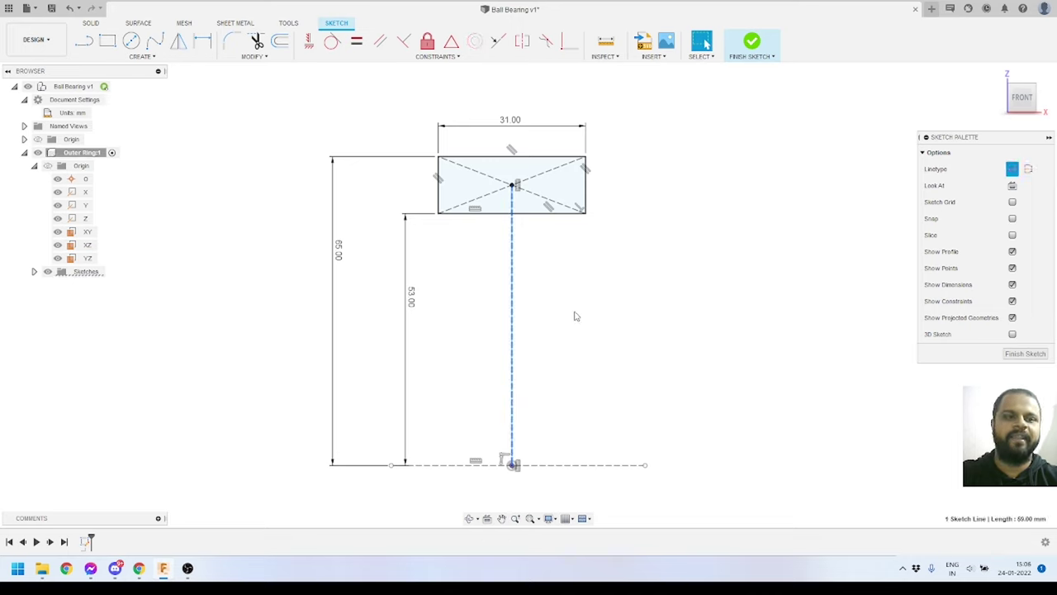
Sketch a center point arc centered on the vertical construction line, spanning between two points near the rectangle's lower edge and bulging into the rectangle.
scroll(513, 245, up, 3)
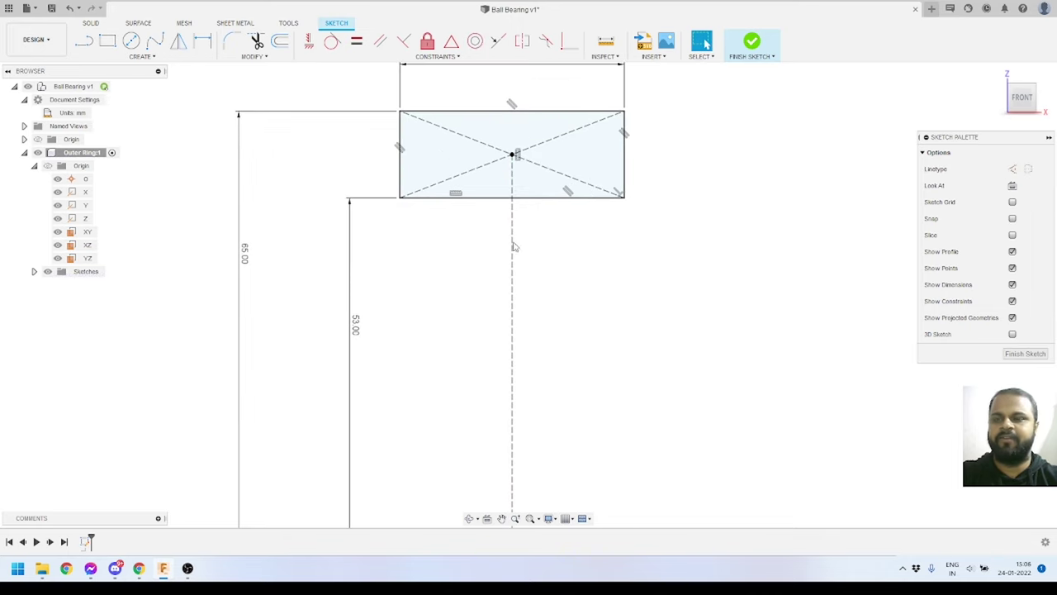
scroll(338, 253, down, 2)
scroll(488, 91, up, 1)
scroll(429, 361, down, 2)
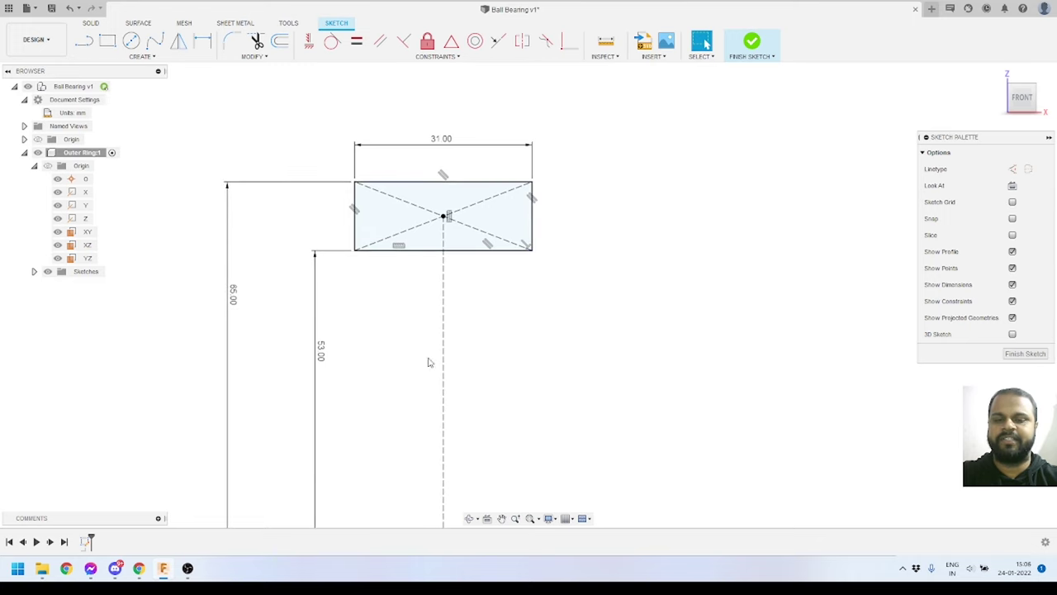
scroll(476, 335, up, 1)
click(153, 58)
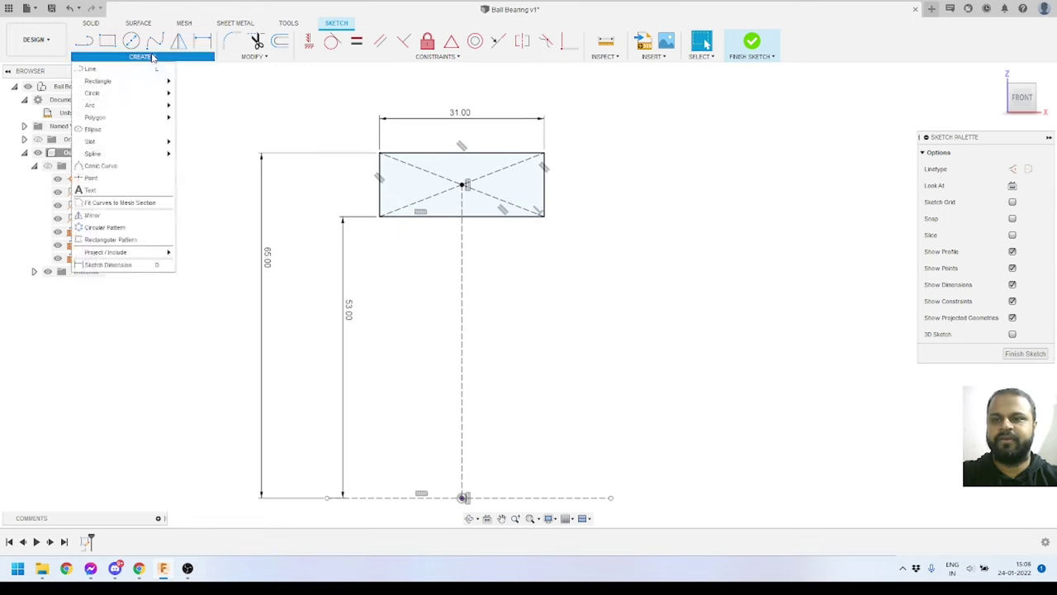
mouse_move(139, 106)
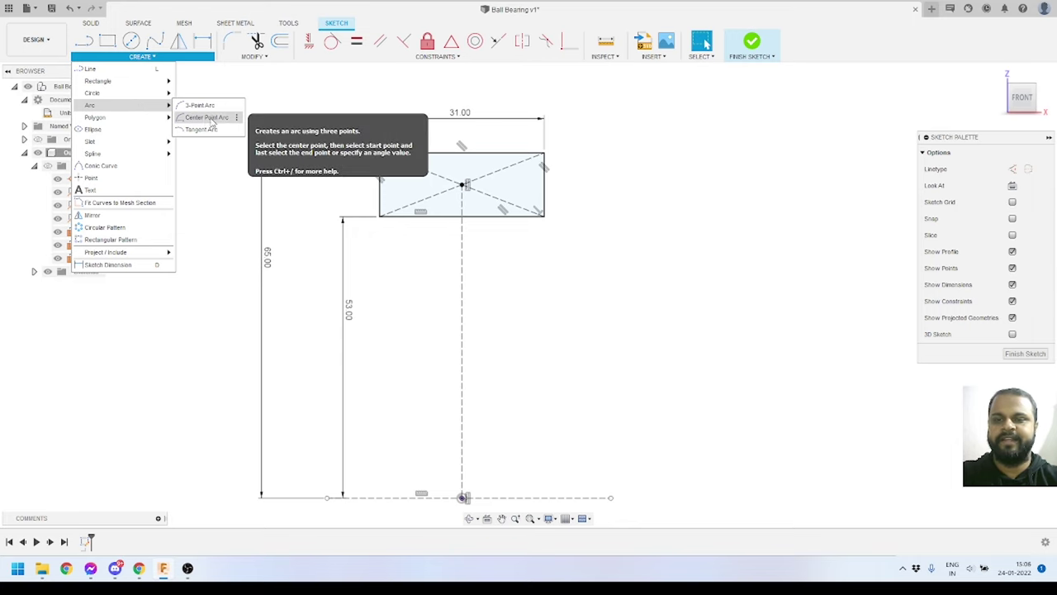
click(207, 118)
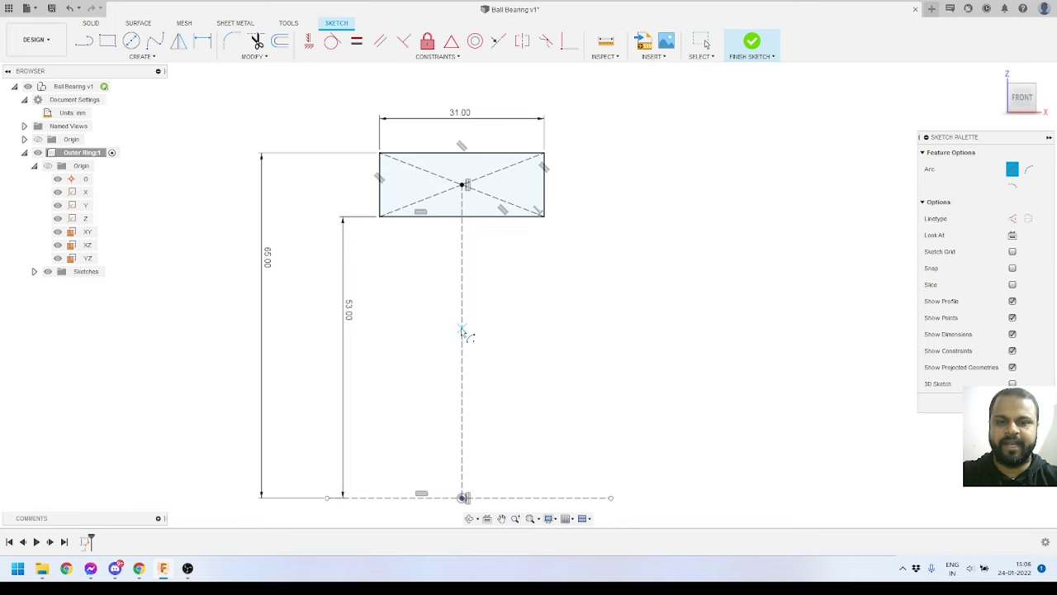
click(463, 331)
scroll(456, 213, up, 5)
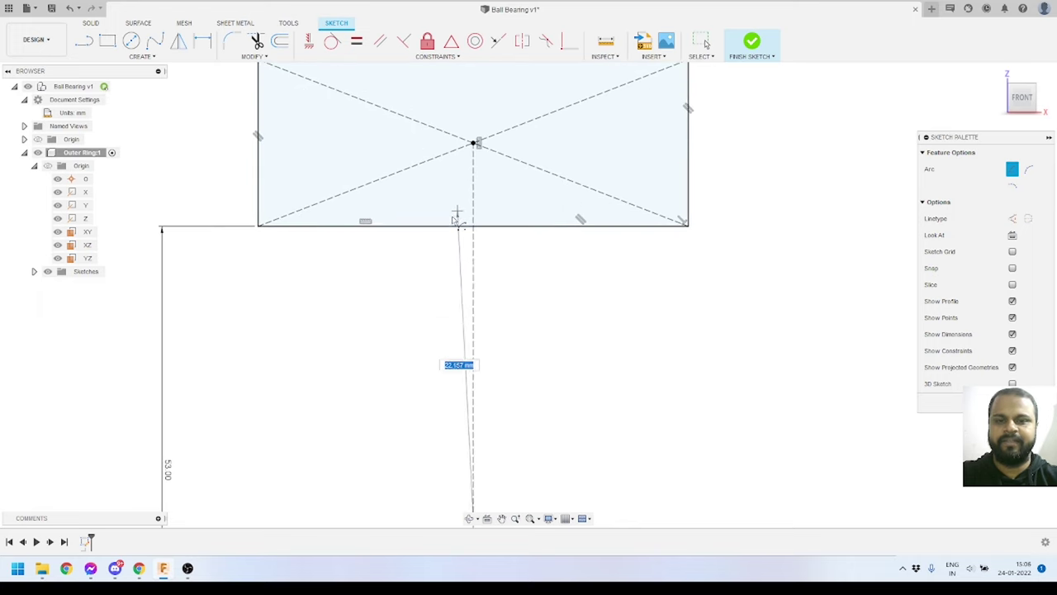
click(347, 226)
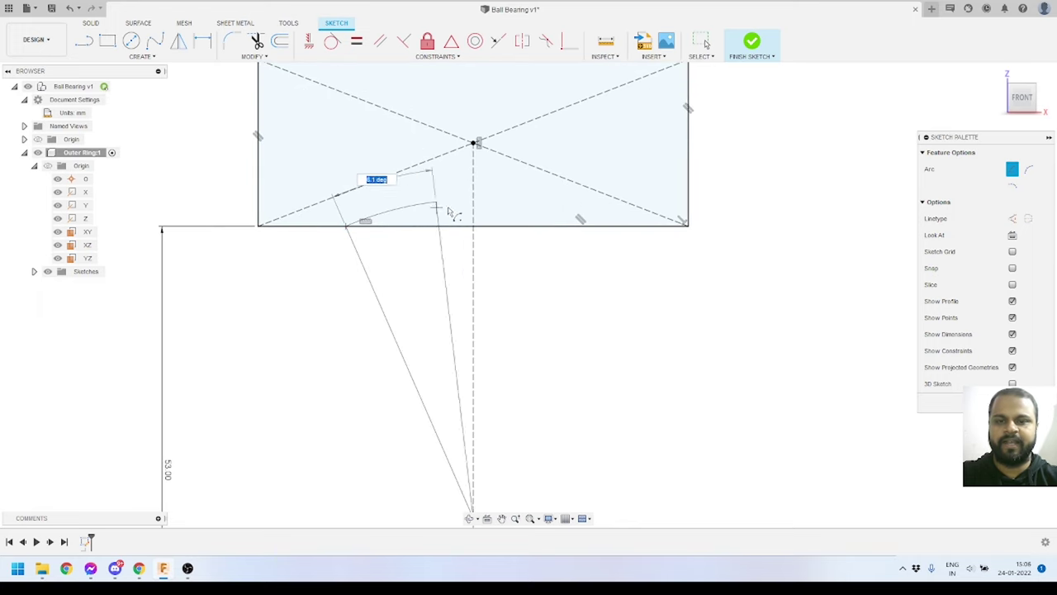
click(608, 227)
key(Escape)
Attach the arc's loose right endpoint to the rectangle's lower edge.
scroll(609, 231, up, 3)
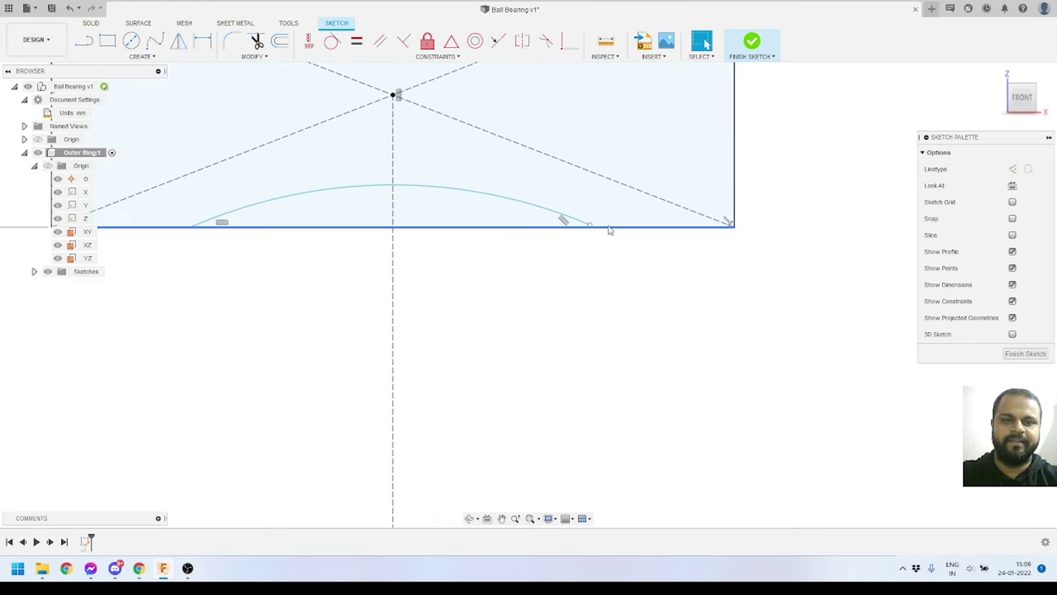
scroll(608, 230, up, 5)
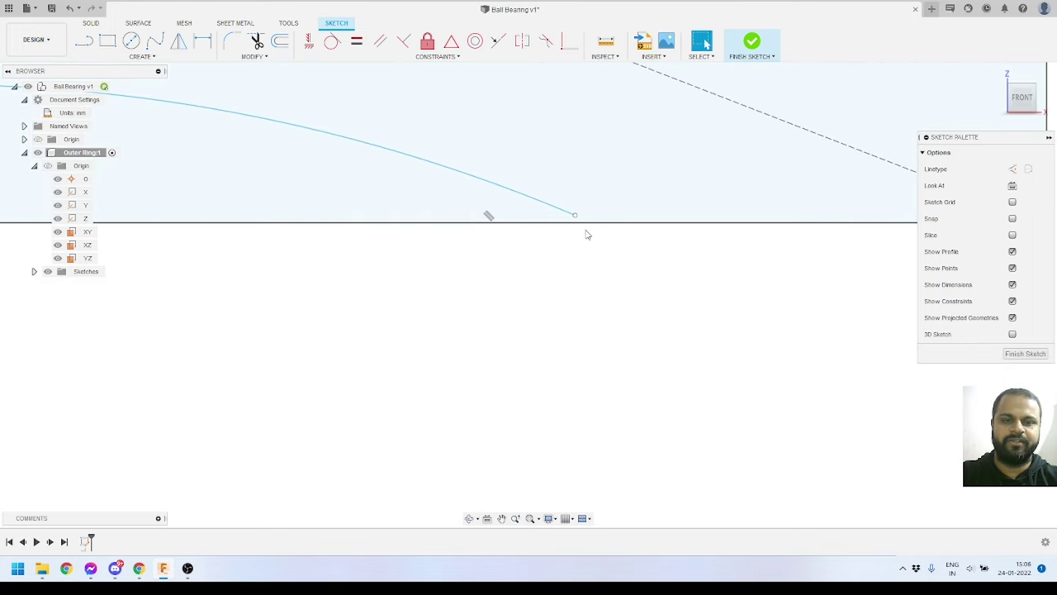
drag(575, 219, 583, 226)
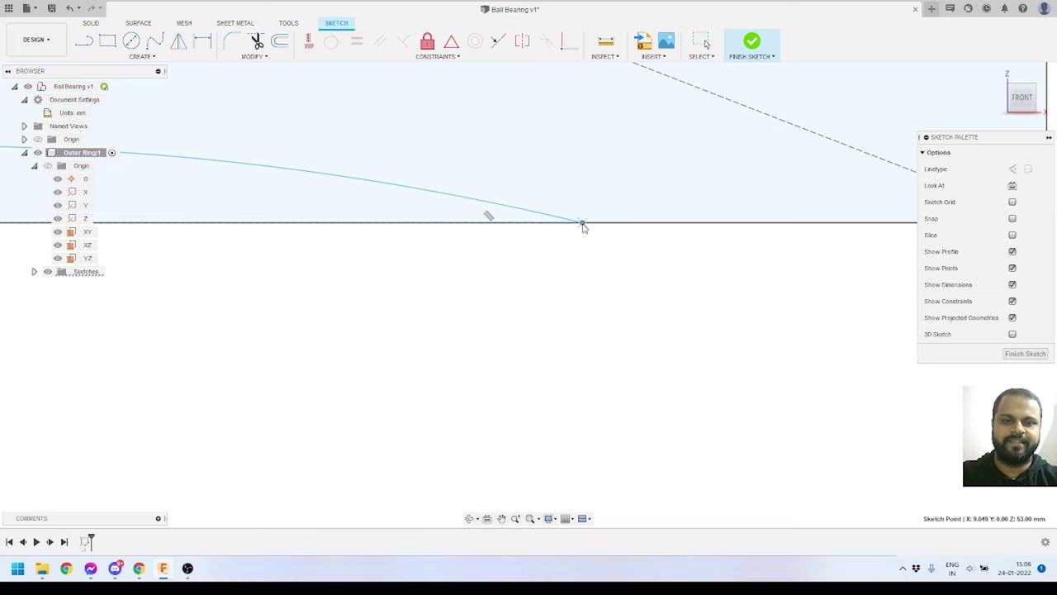
Dimension the groove arc's radius as 12 mm.
scroll(583, 239, down, 8)
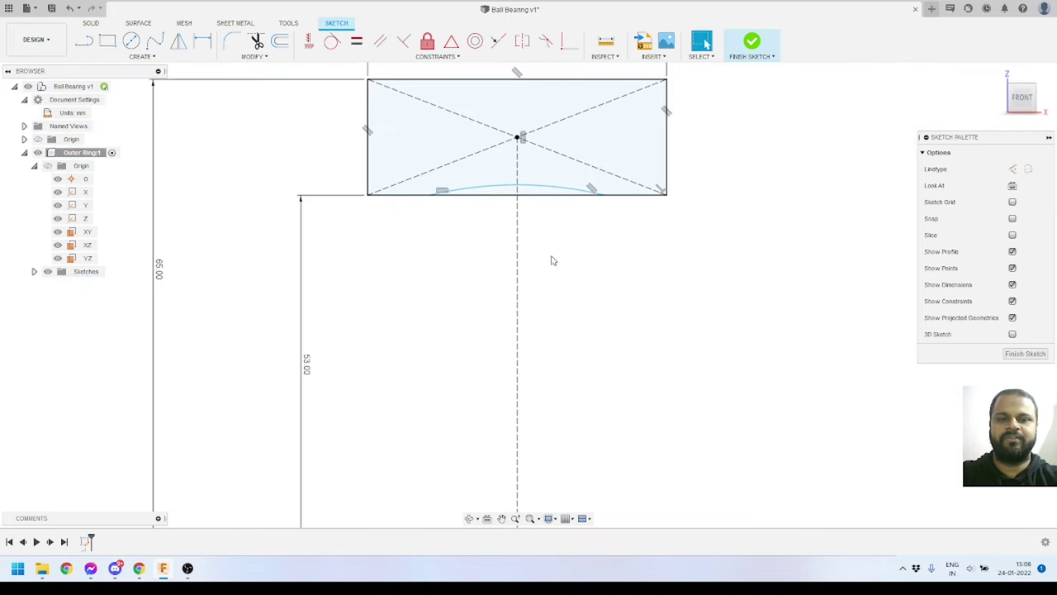
scroll(512, 165, up, 2)
scroll(533, 206, down, 2)
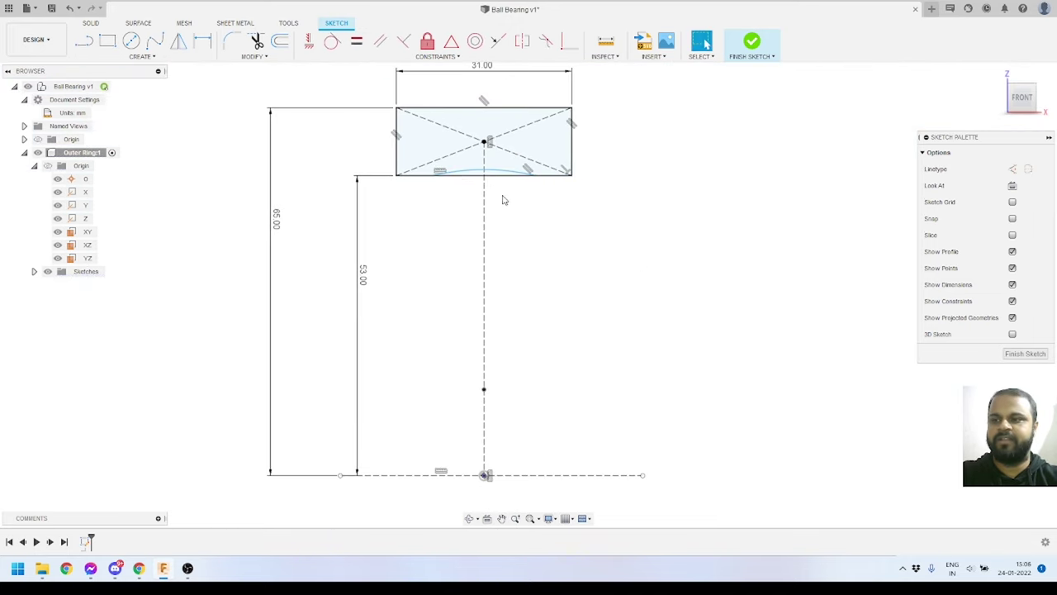
scroll(504, 200, up, 2)
scroll(517, 188, down, 2)
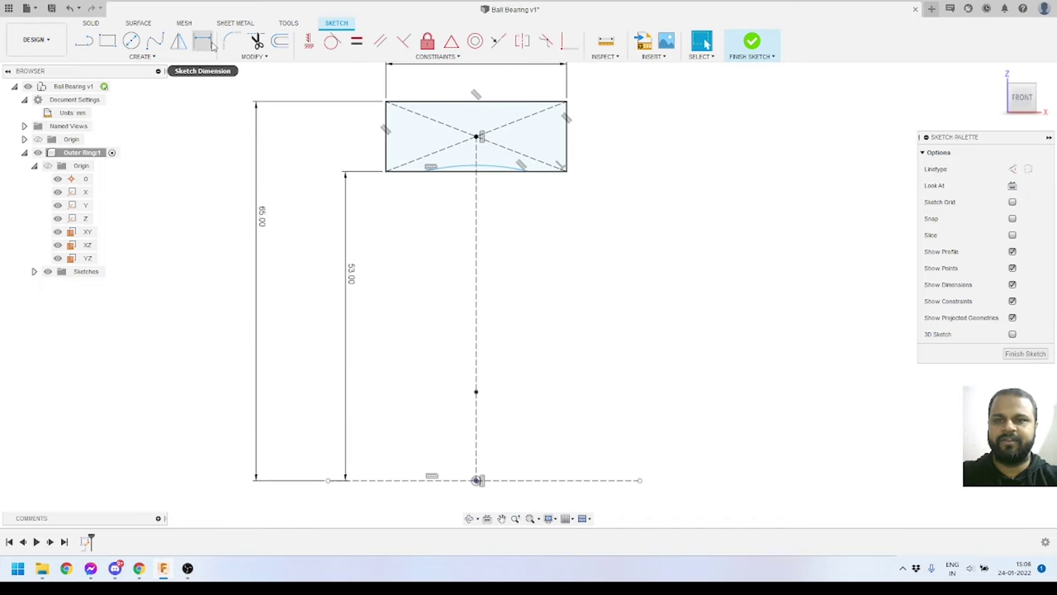
click(211, 46)
scroll(488, 166, up, 3)
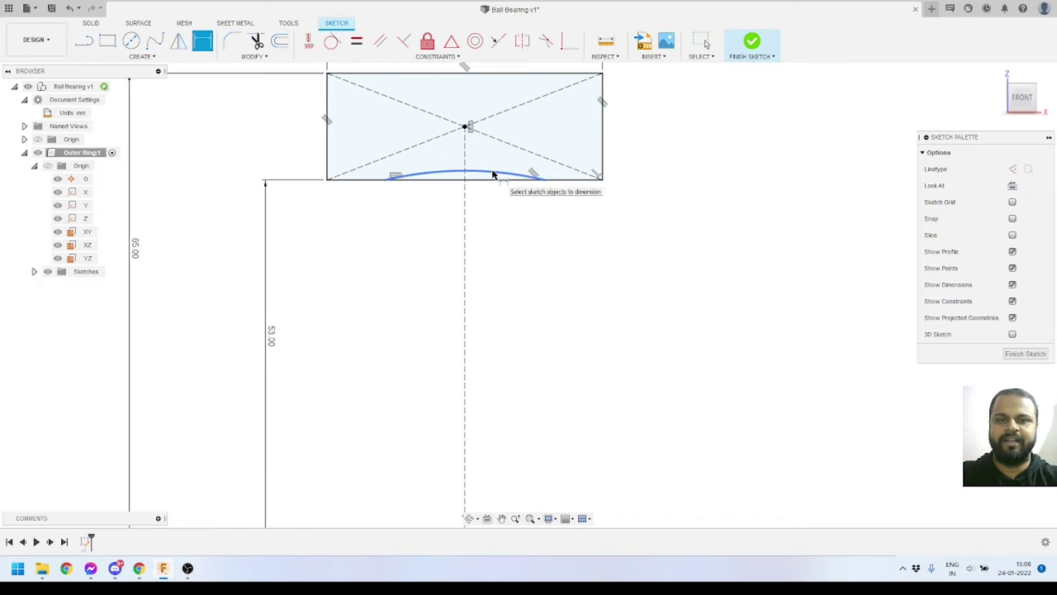
click(492, 175)
click(665, 105)
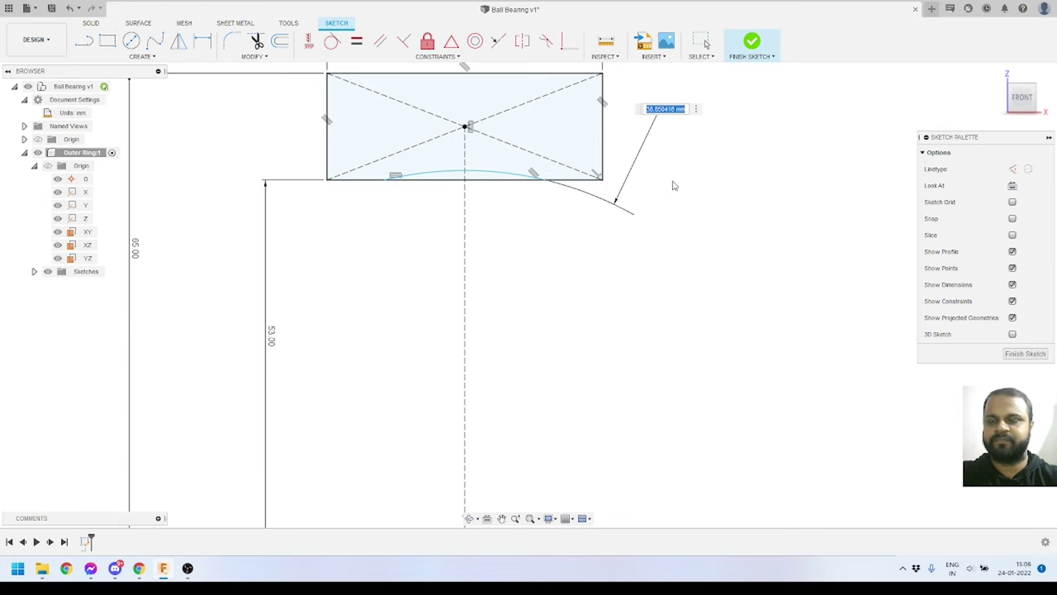
key(Return)
scroll(603, 177, down, 3)
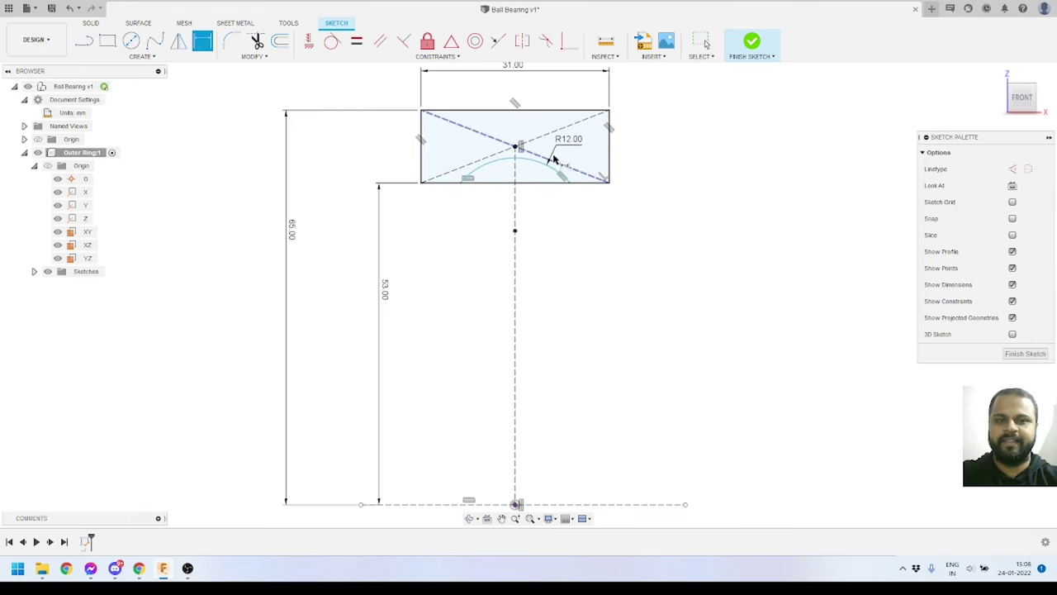
key(Escape)
scroll(522, 214, up, 2)
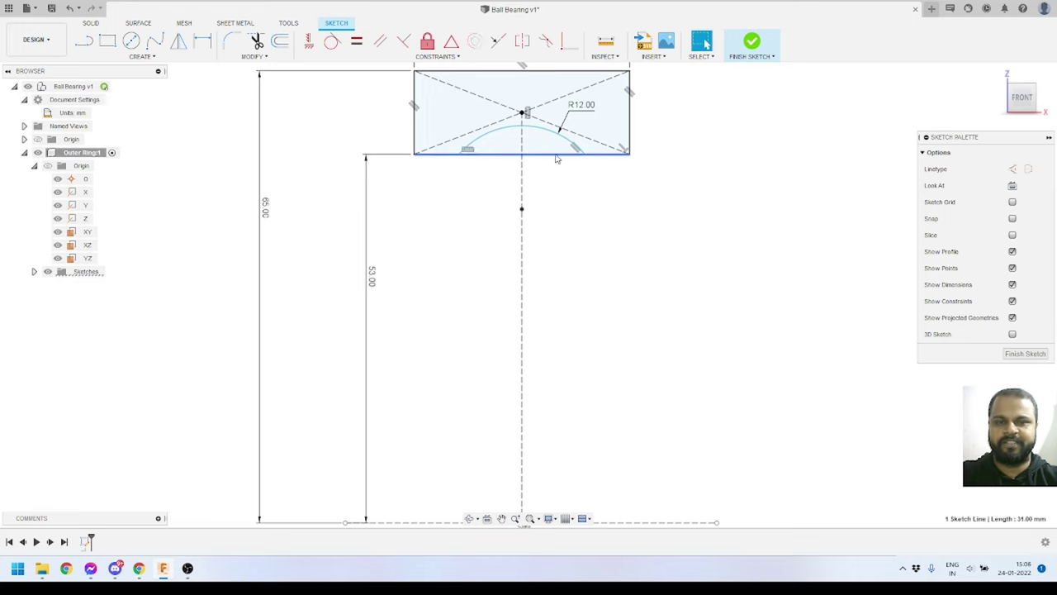
Dimension the distance from the rectangle's lower edge to the arc's center point as 8 mm and finish the sketch.
click(203, 42)
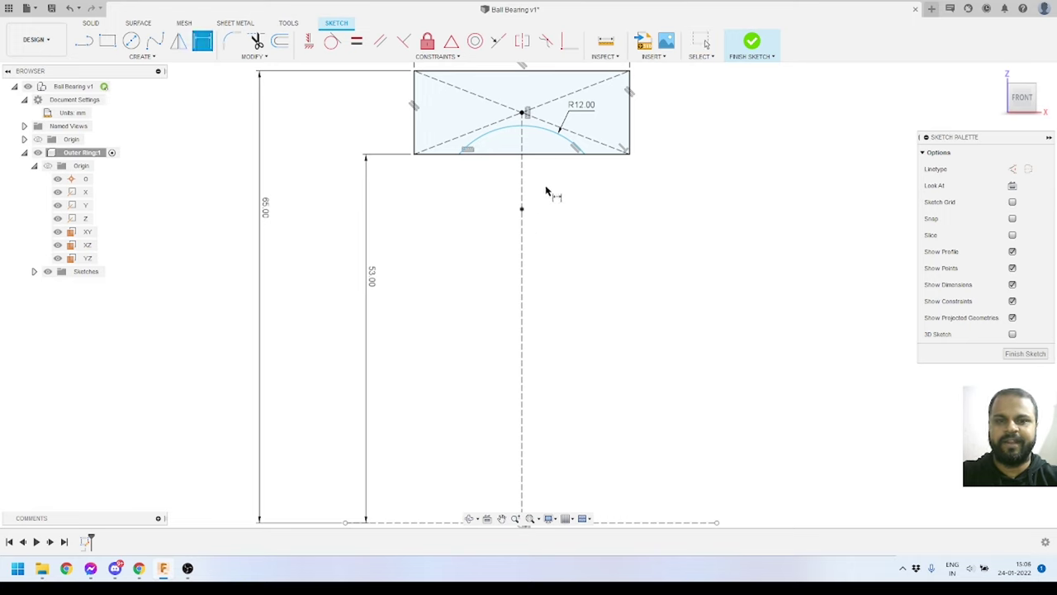
click(554, 154)
click(522, 208)
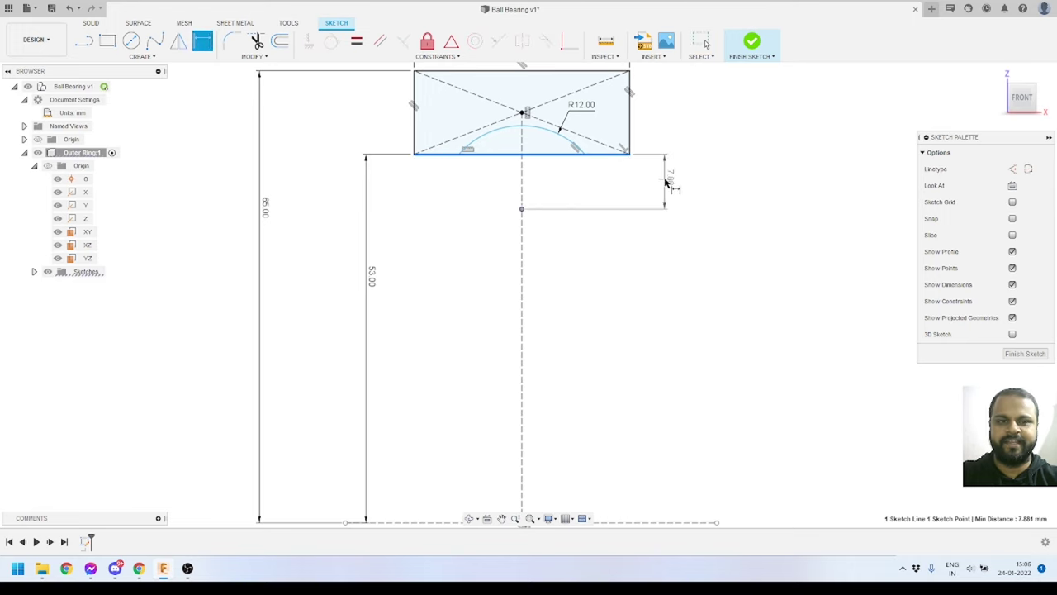
click(668, 183)
text(8)
key(Return)
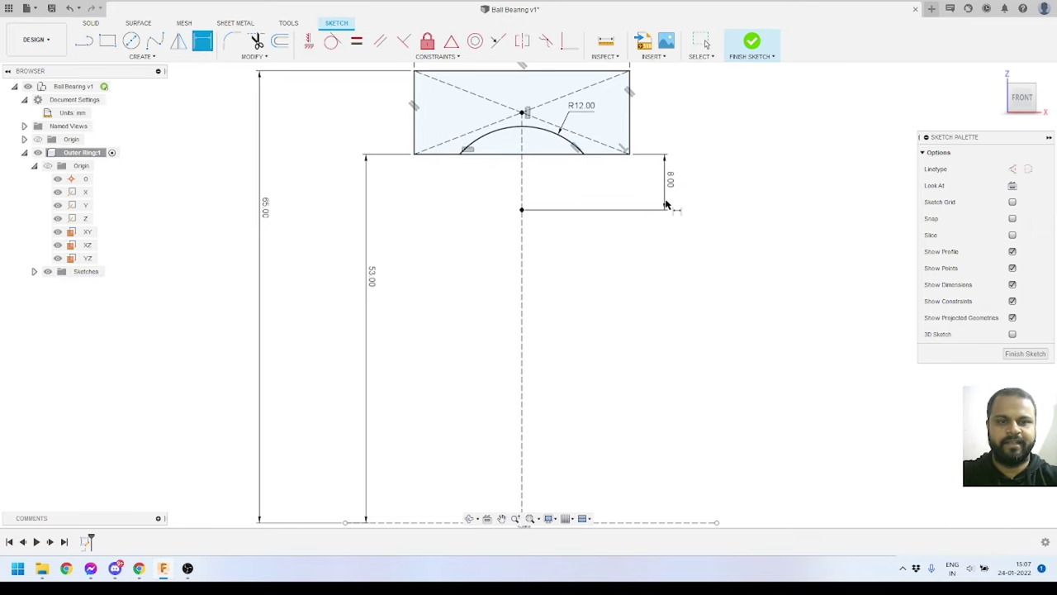
key(Escape)
scroll(442, 324, up, 2)
scroll(441, 324, down, 1)
scroll(490, 192, up, 2)
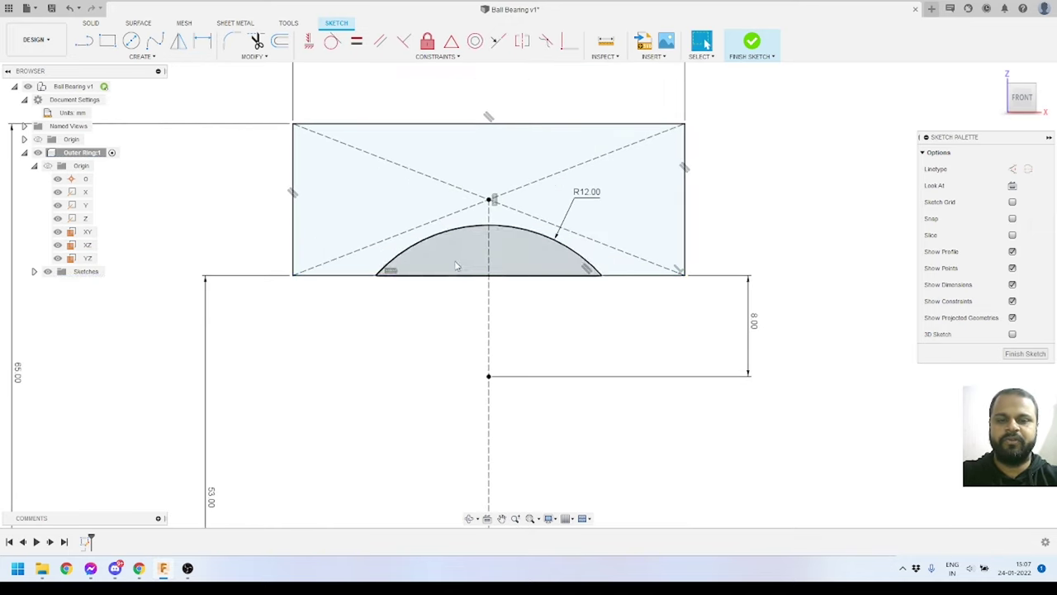
scroll(507, 147, down, 3)
scroll(506, 147, down, 2)
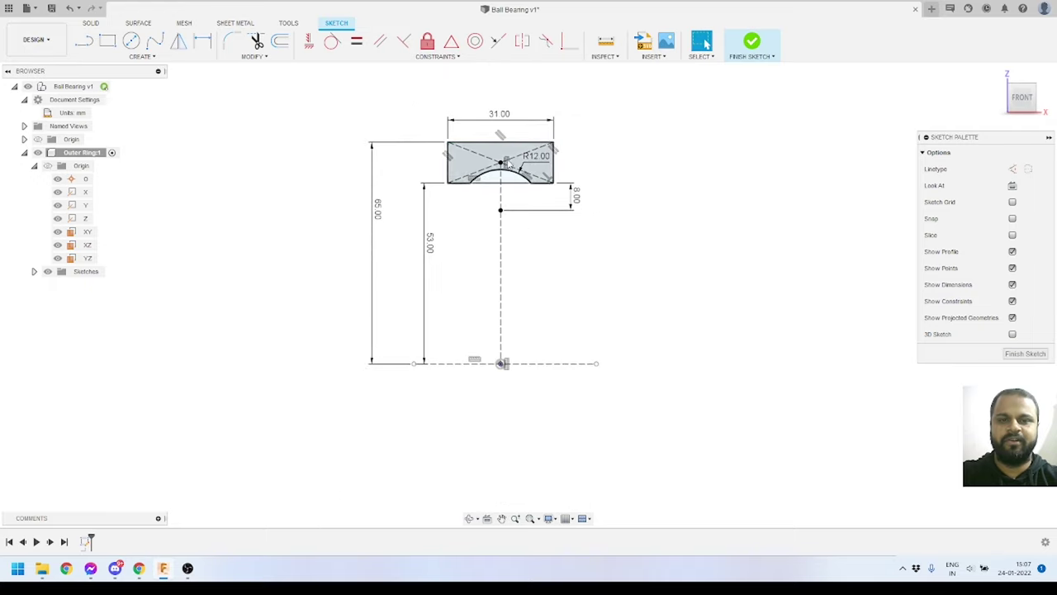
click(743, 48)
Revolve the grooved rectangle profile 360 degrees around the horizontal construction line as a new body.
mouse_move(529, 203)
shift+middle_down()
mouse_move(517, 206)
mouse_move(576, 228)
mouse_move(535, 238)
mouse_move(557, 219)
shift+middle_up()
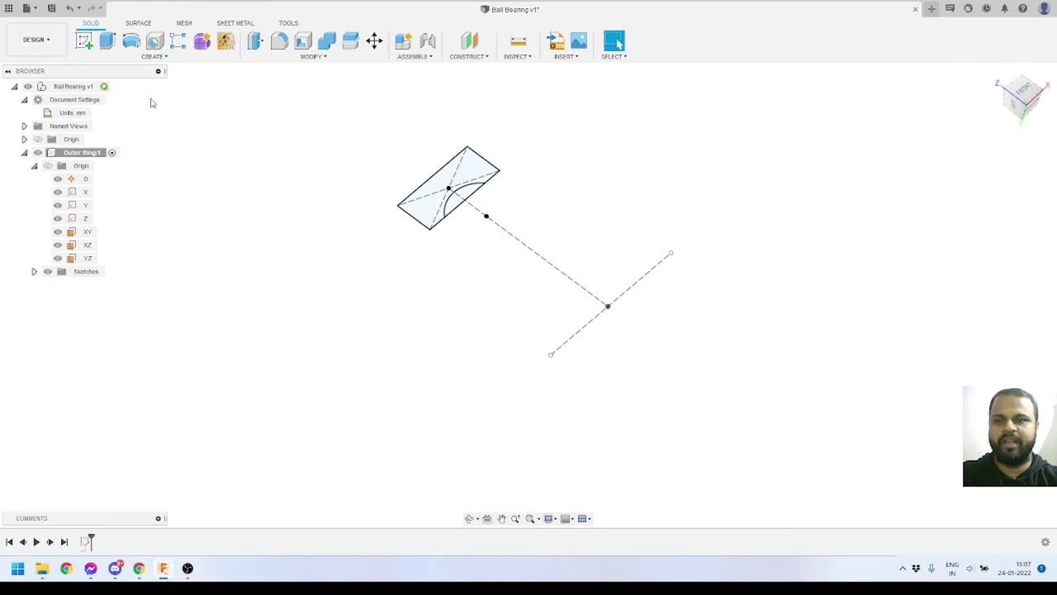
click(131, 41)
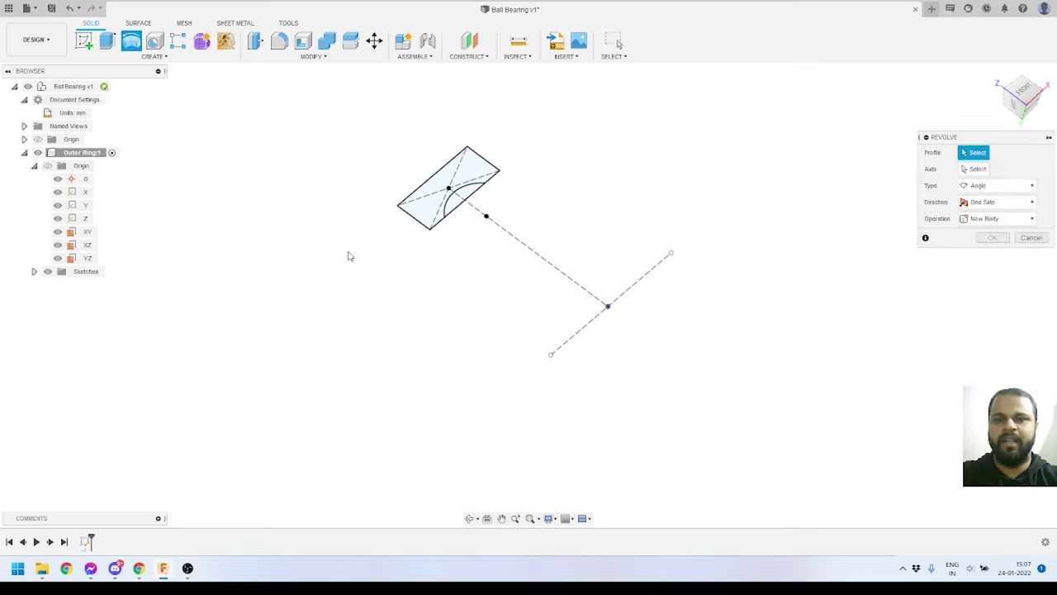
click(438, 213)
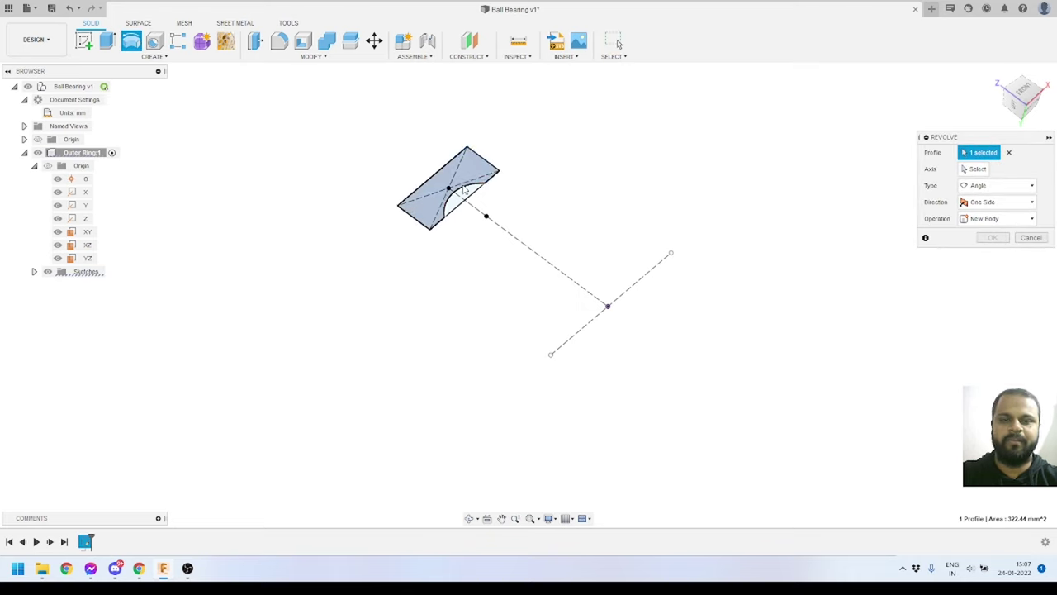
scroll(438, 221, up, 2)
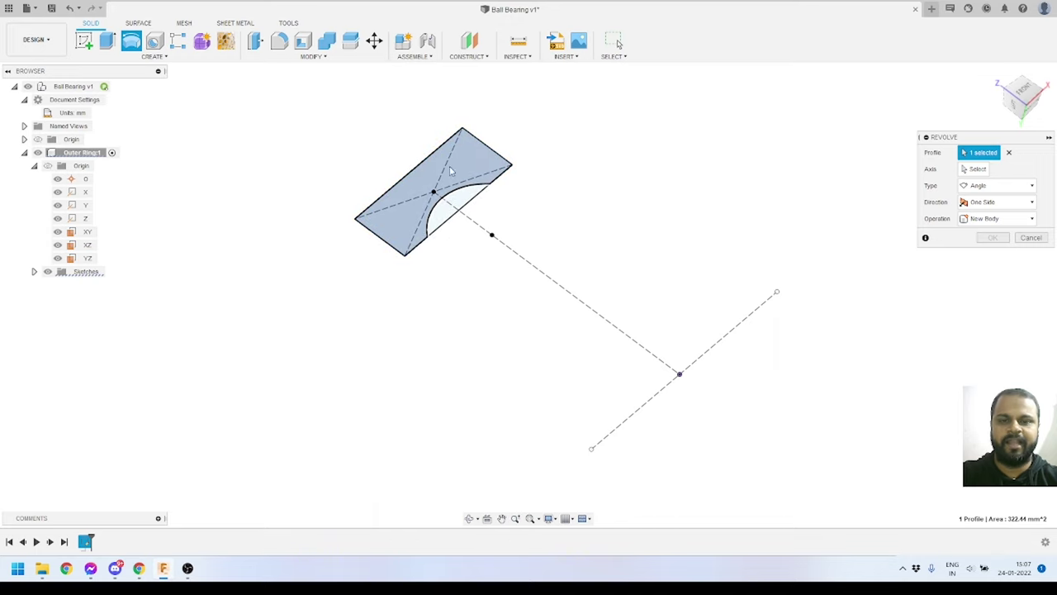
click(971, 170)
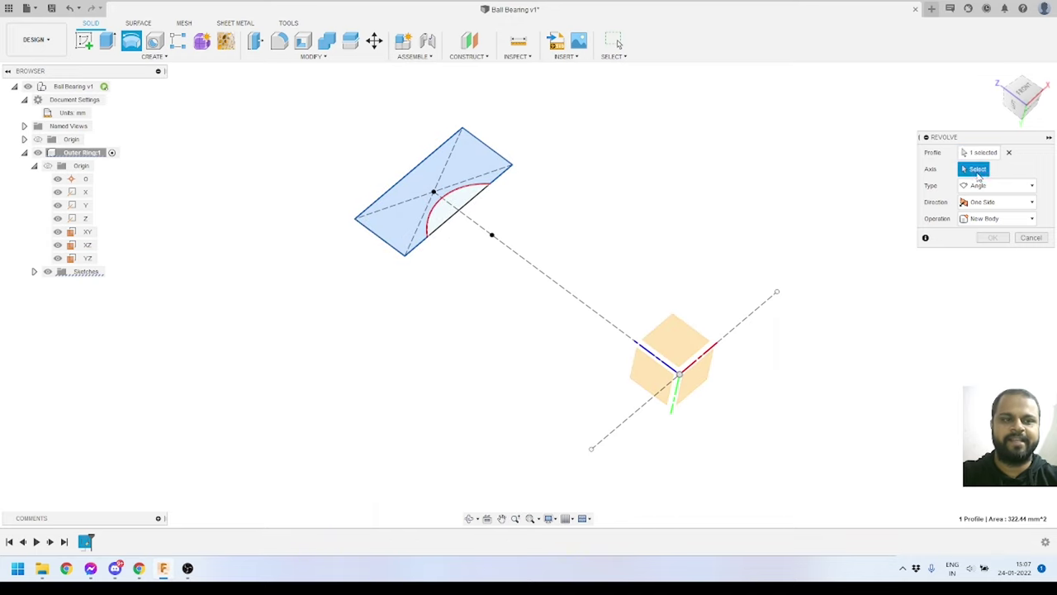
click(751, 324)
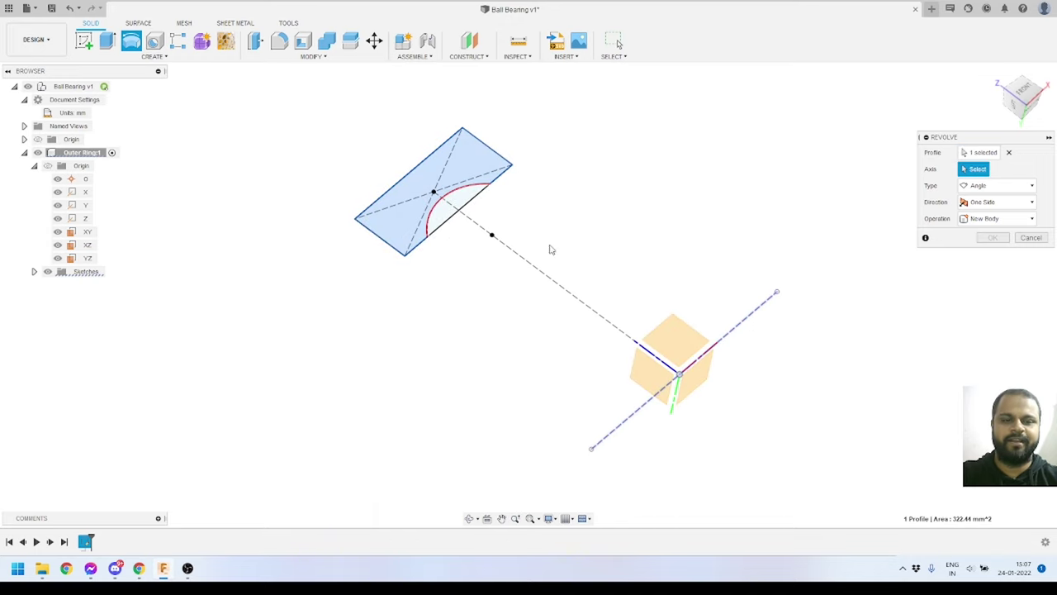
scroll(608, 306, down, 4)
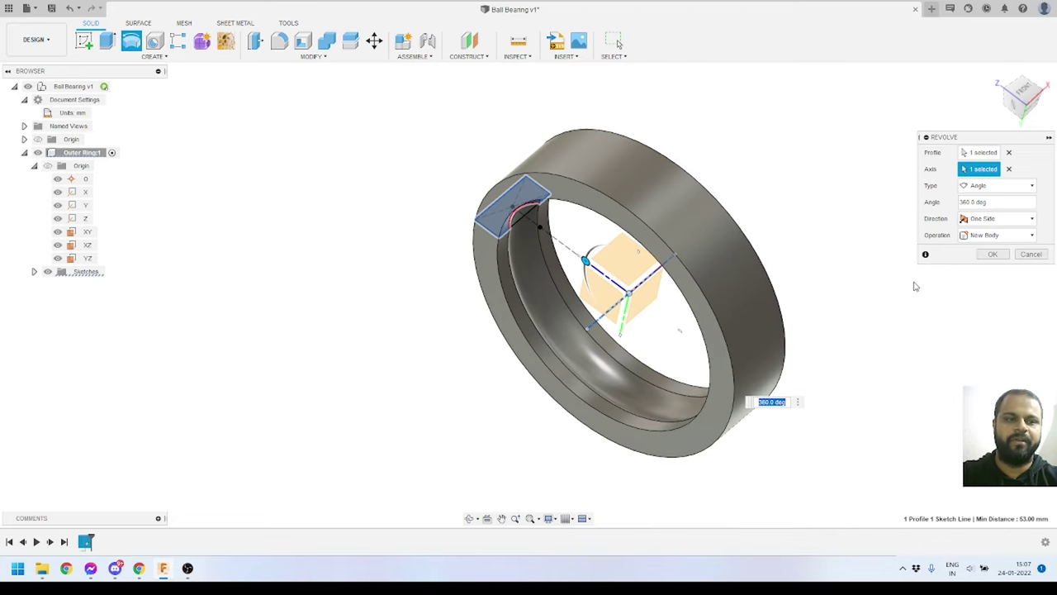
click(991, 256)
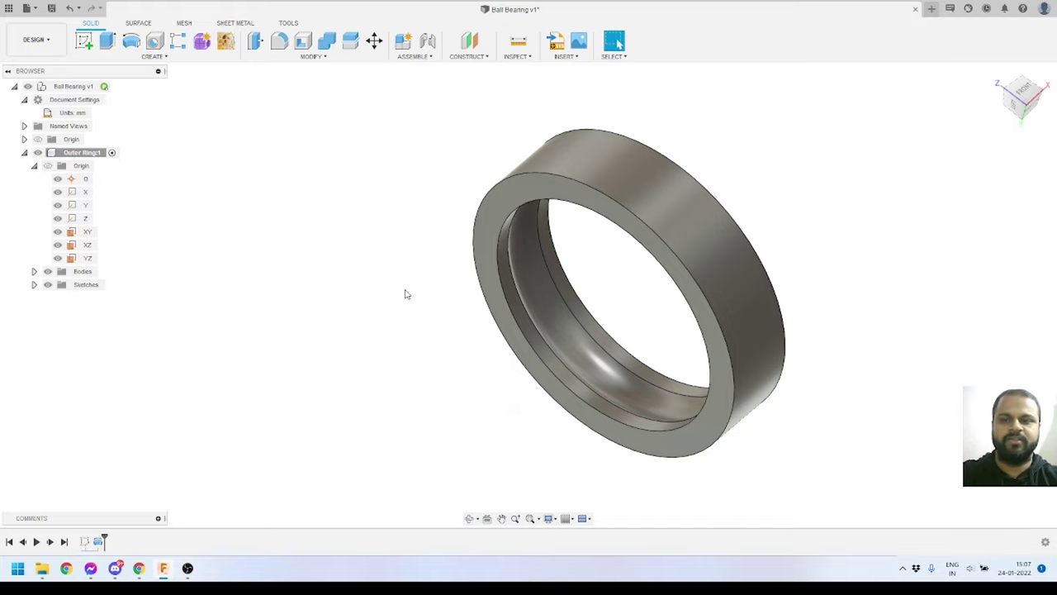
Chamfer both outer circular edges of the outer ring with an equal distance of 2.1 mm.
scroll(387, 262, down, 2)
scroll(505, 281, up, 3)
shift+middle_drag(506, 282, 463, 291)
scroll(589, 233, down, 2)
scroll(589, 235, up, 2)
shift+middle_drag(589, 235, 563, 274)
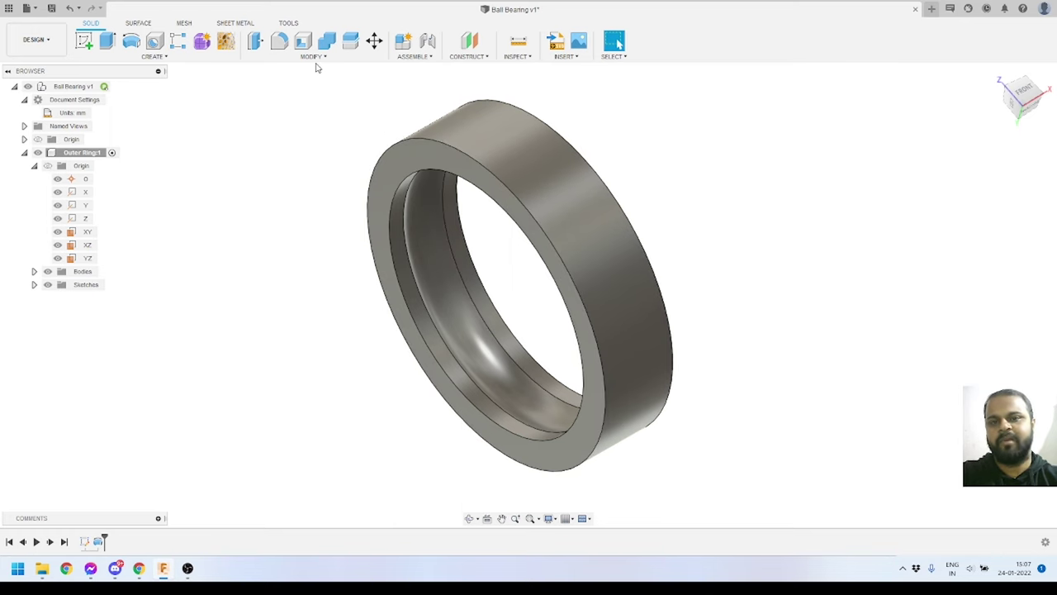
click(306, 58)
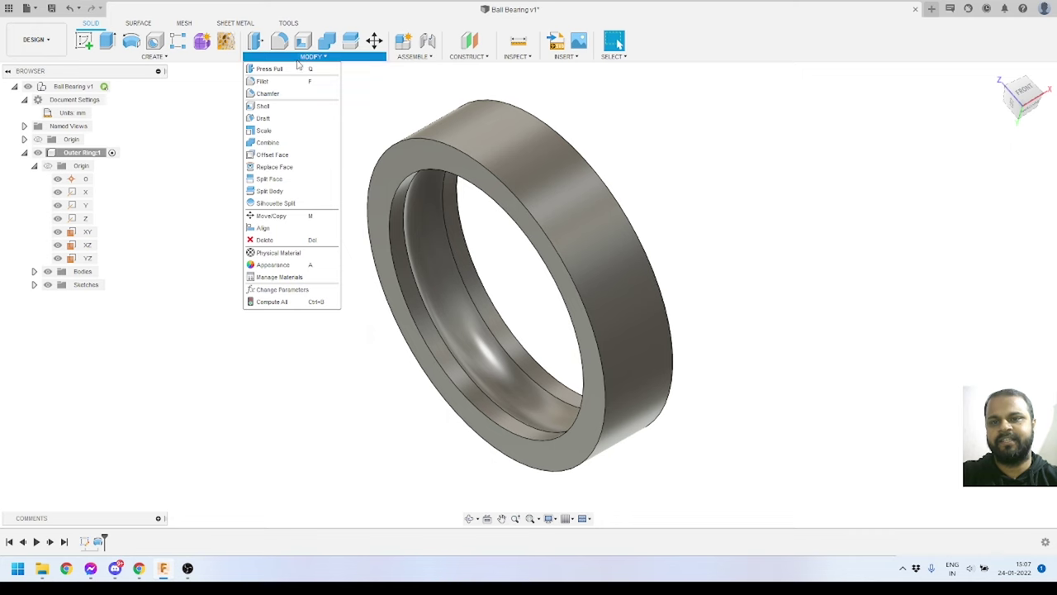
click(275, 96)
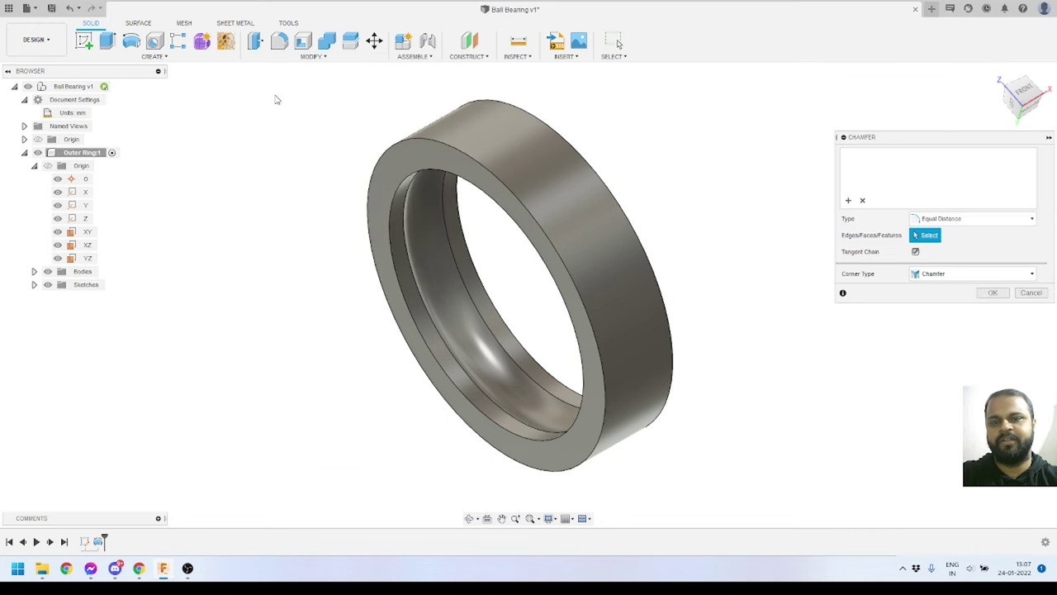
click(549, 245)
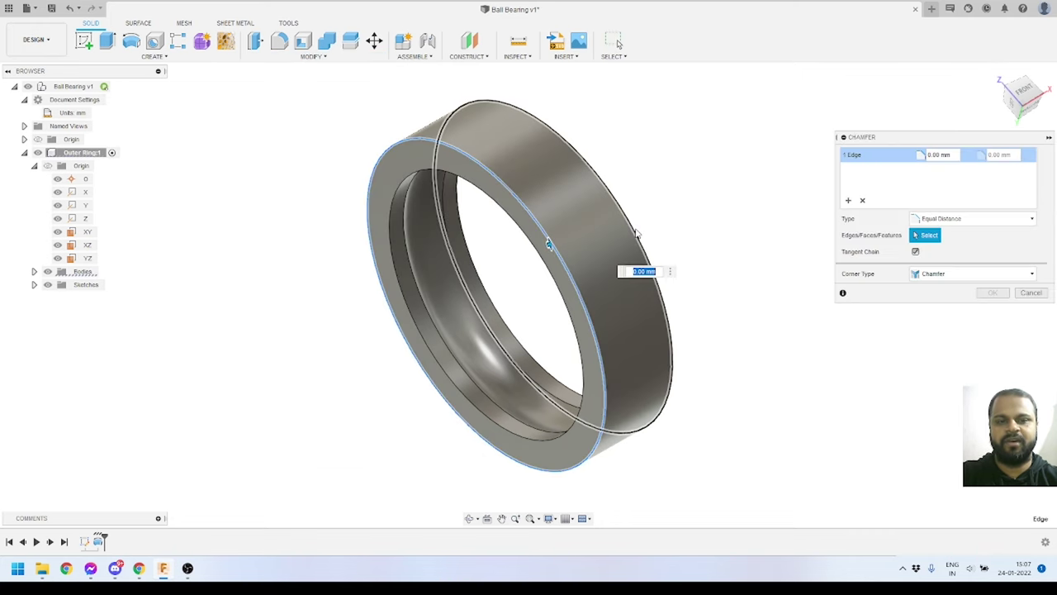
click(637, 234)
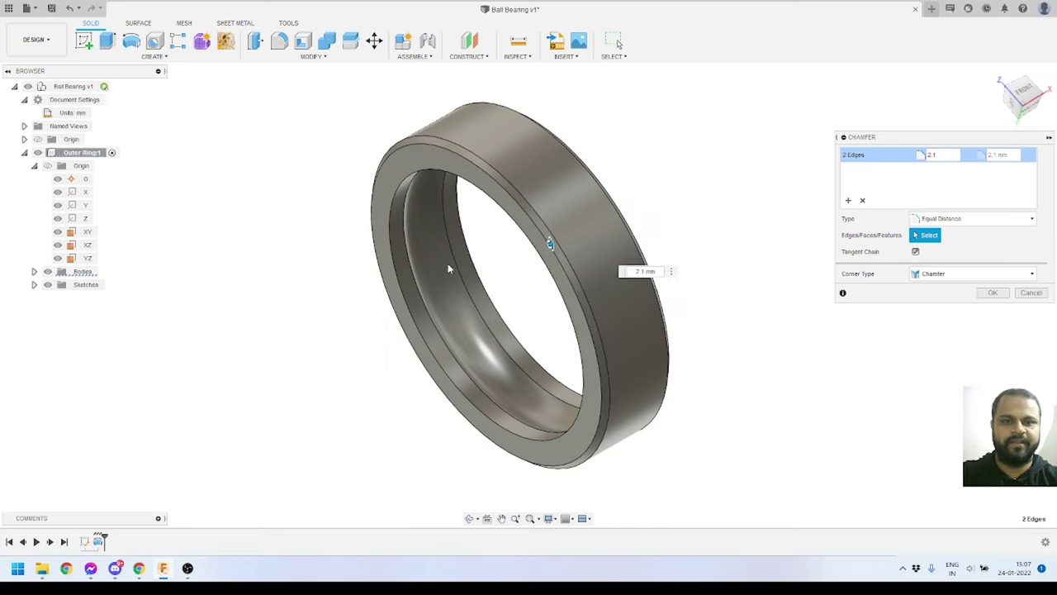
shift+middle_drag(642, 318, 537, 295)
shift+middle_drag(498, 187, 517, 193)
key(Return)
mouse_move(762, 223)
shift+middle_down()
mouse_move(537, 198)
mouse_move(433, 207)
mouse_move(441, 189)
mouse_move(429, 231)
shift+middle_up()
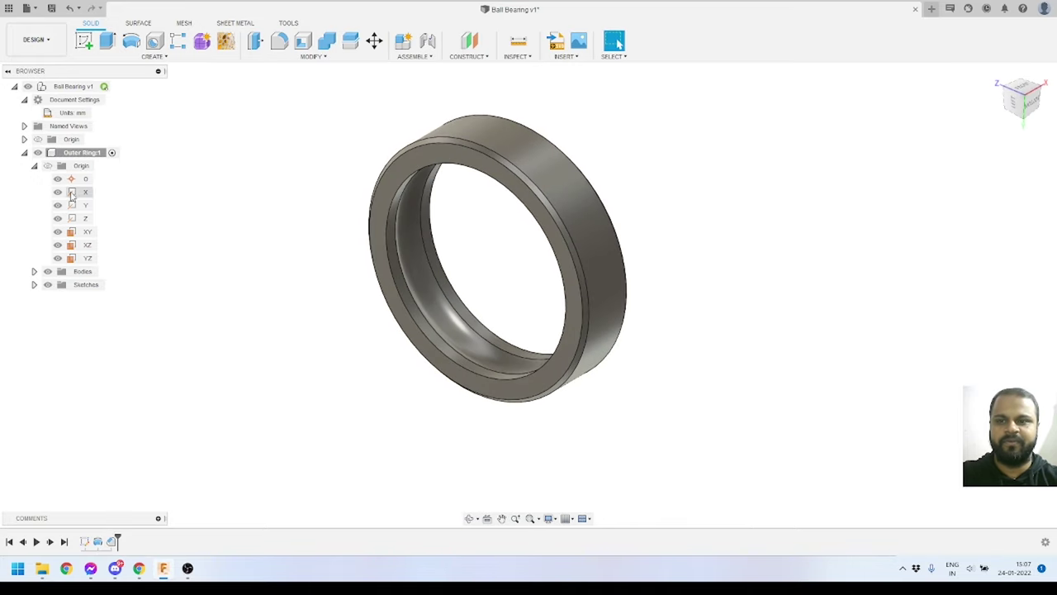
Collapse the Outer Ring component tree, save a version described as "User Saved", and open the saved Ball Bearing design from the project files.
click(57, 153)
click(24, 153)
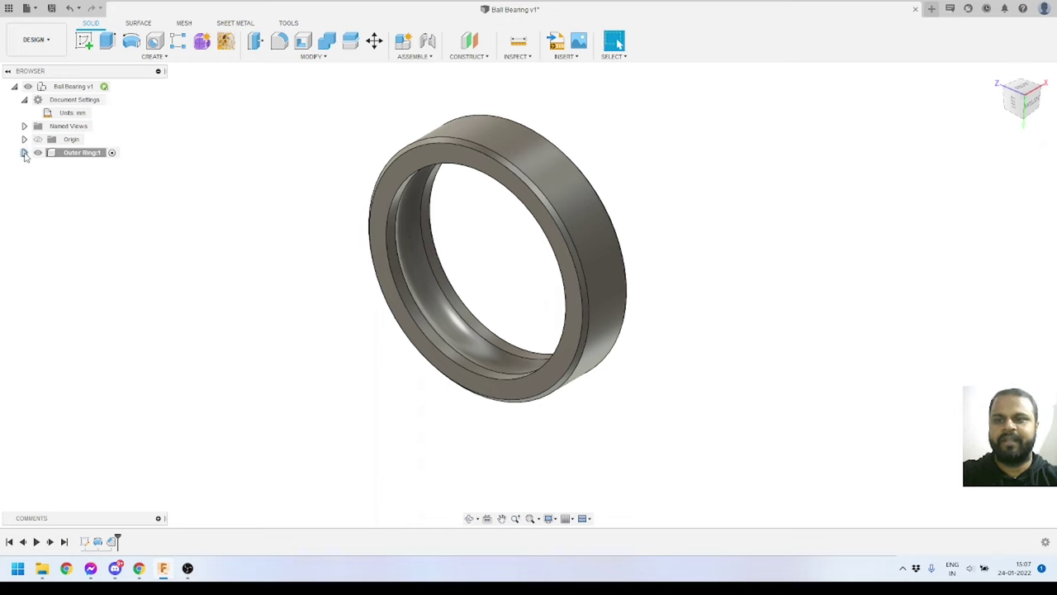
click(51, 7)
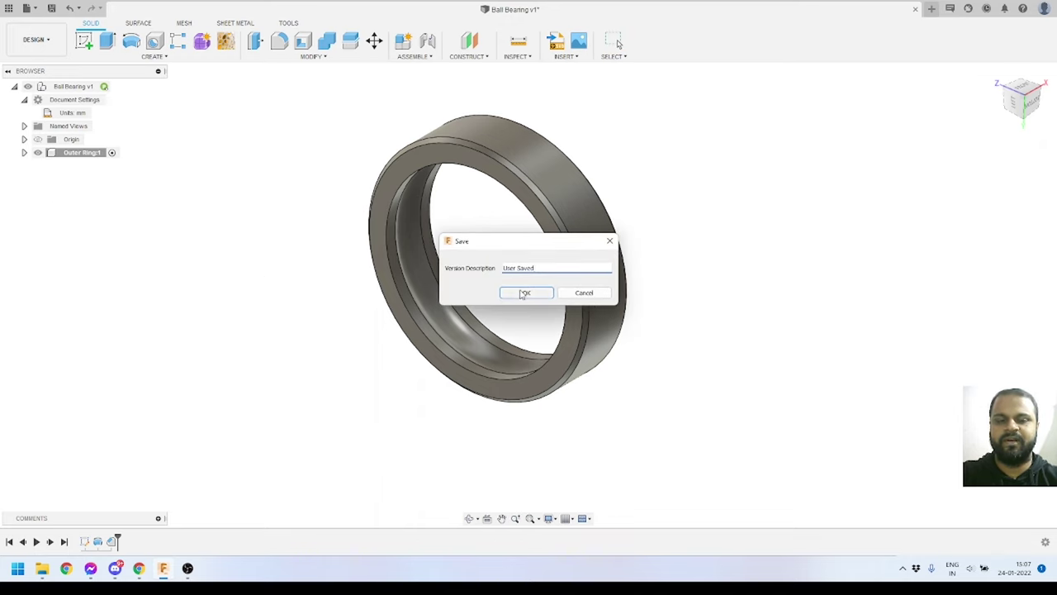
click(522, 295)
mouse_move(520, 296)
shift+middle_down()
mouse_move(636, 335)
mouse_move(500, 278)
mouse_move(514, 289)
shift+middle_up()
scroll(526, 274, up, 1)
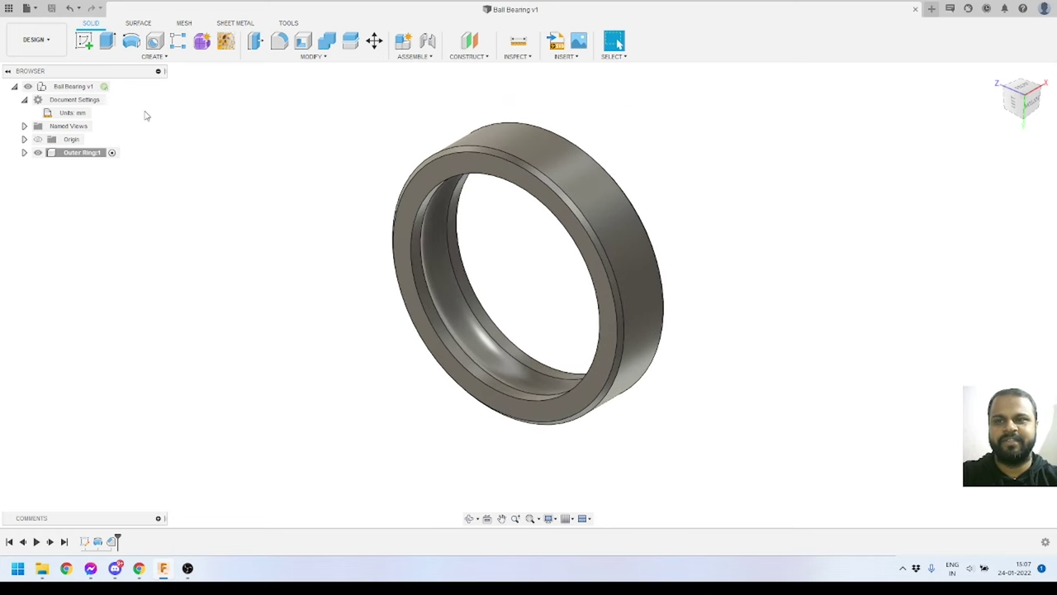
click(10, 9)
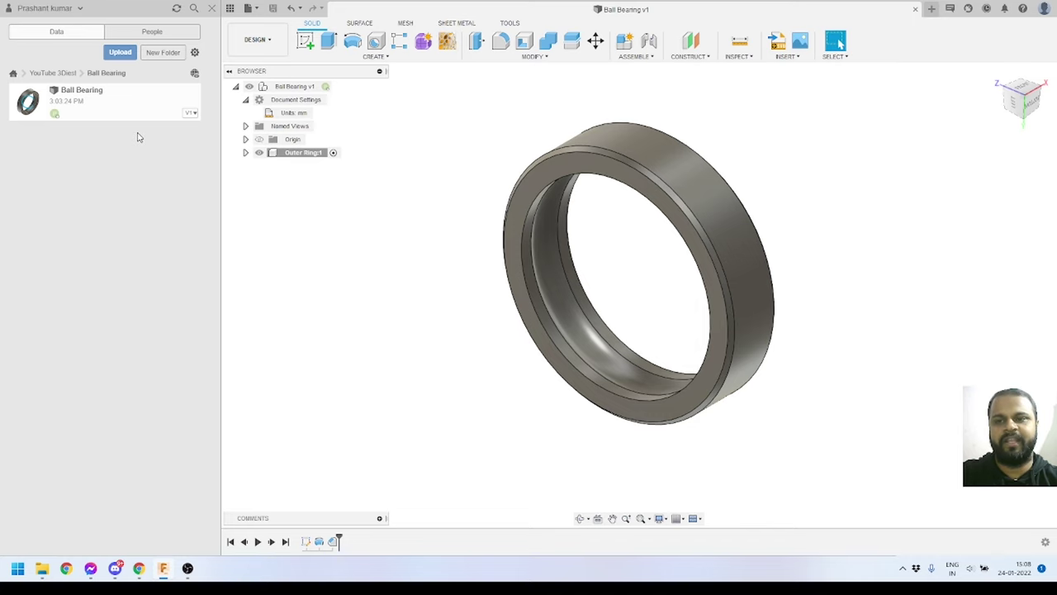
double_click(124, 88)
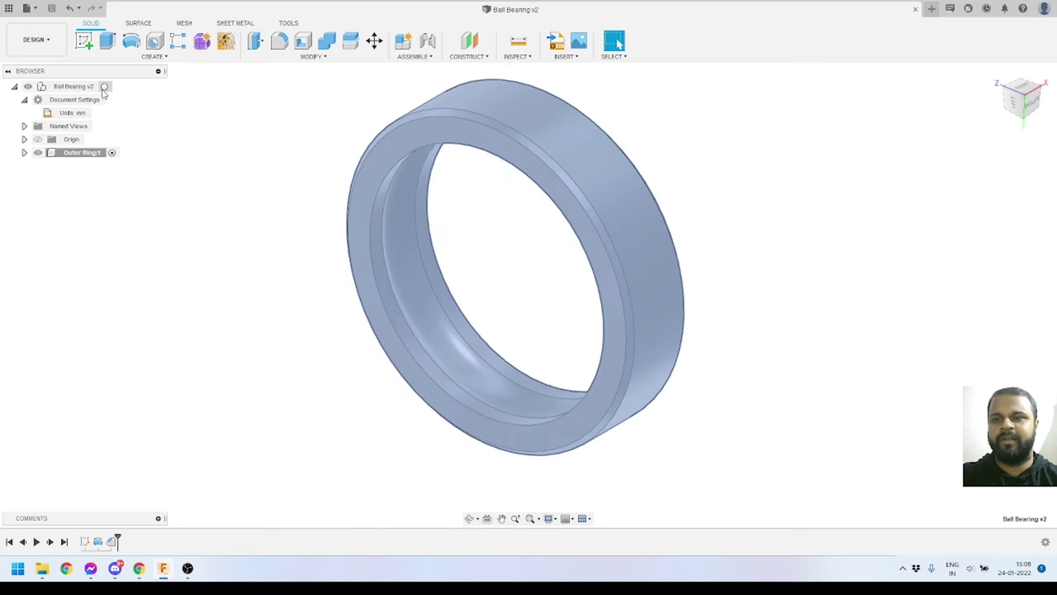
Activate the top-level Ball Bearing component and create an internal standard component named Inner Ring under it.
click(104, 87)
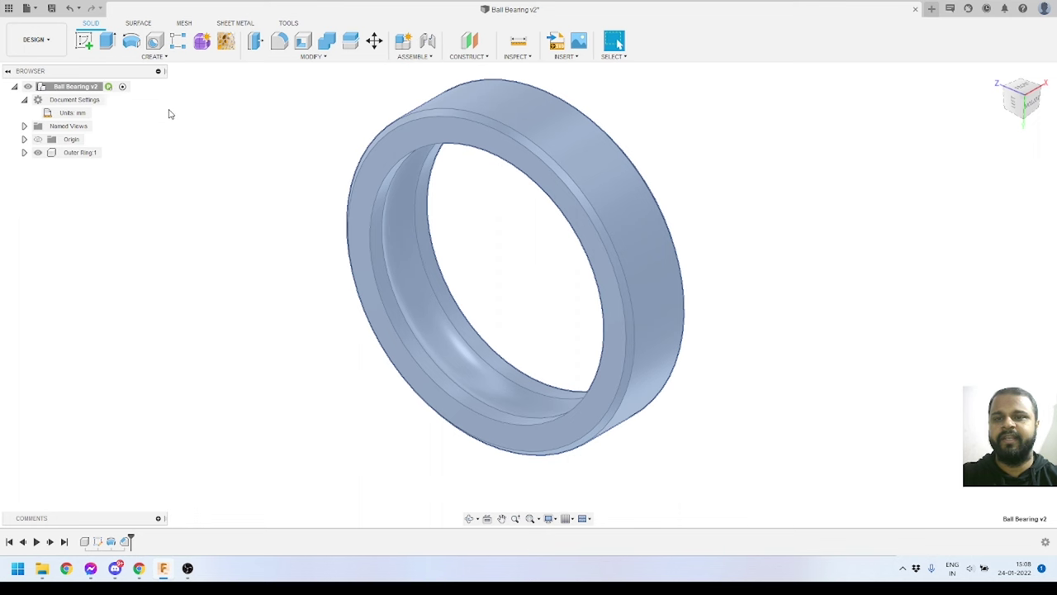
click(165, 60)
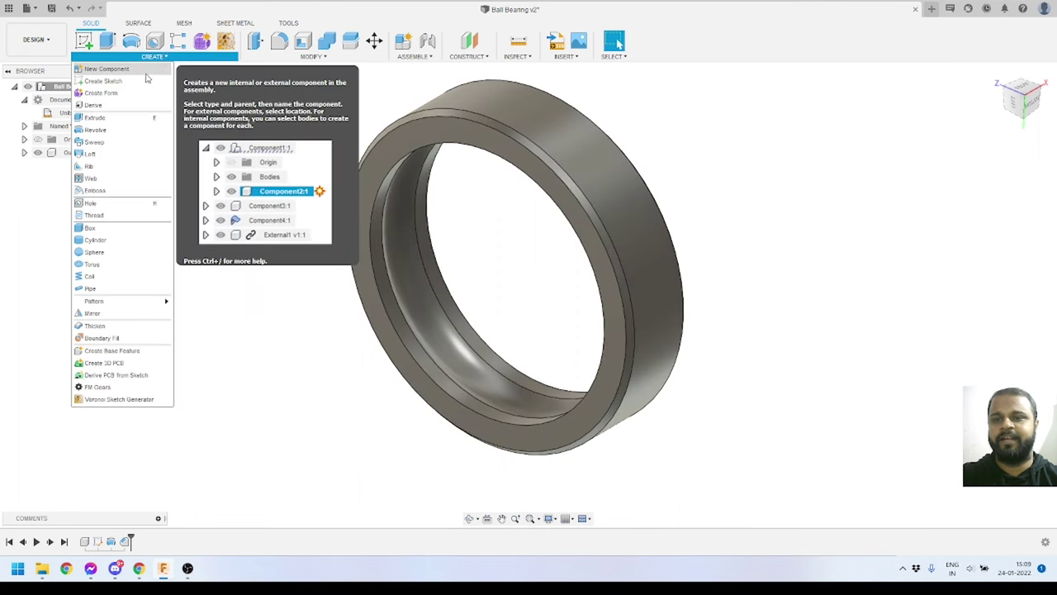
click(107, 70)
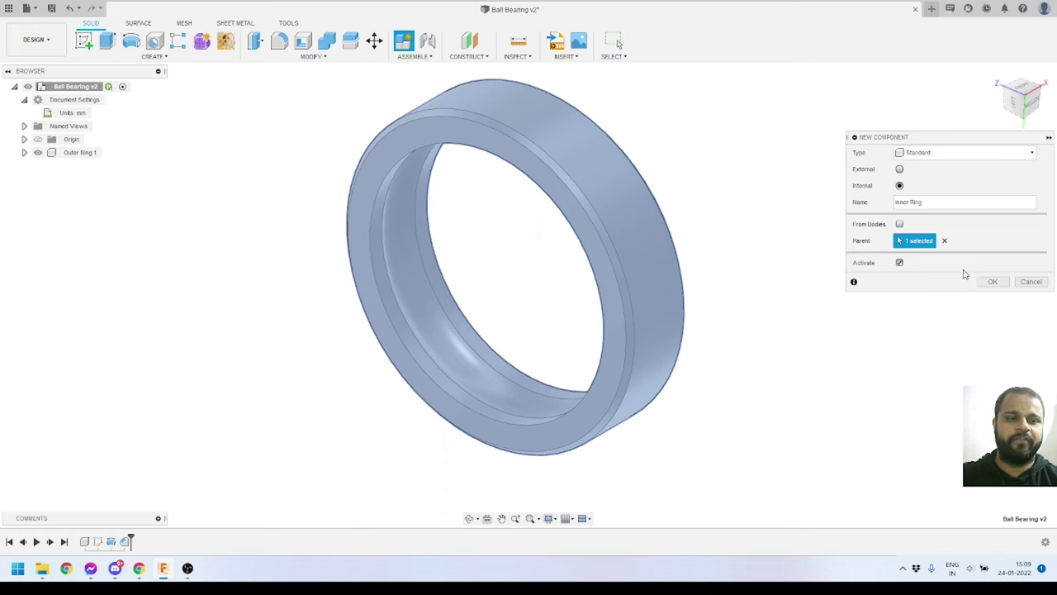
click(993, 282)
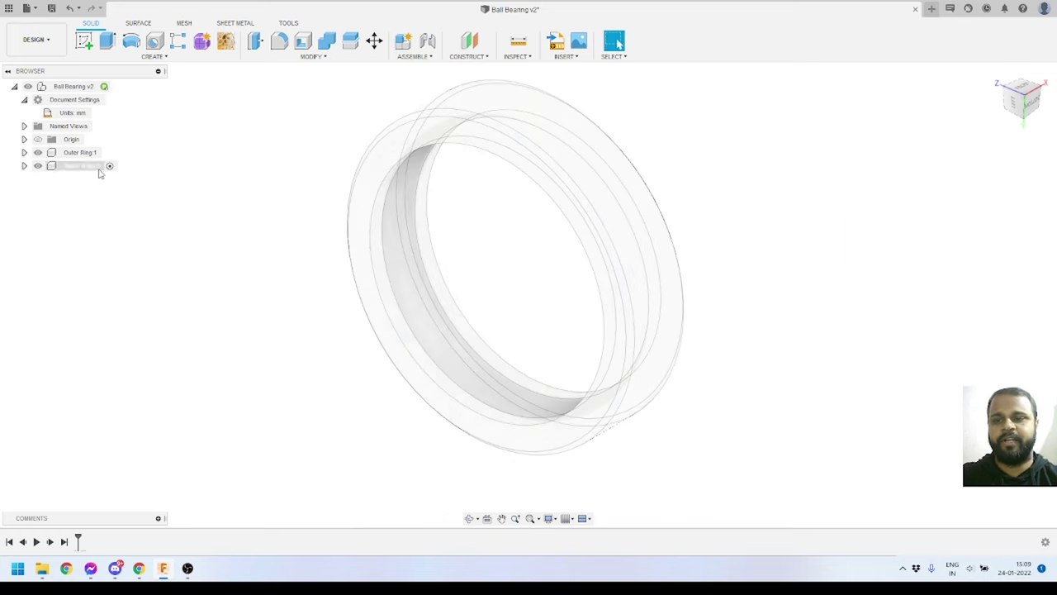
Start a sketch on the front XZ plane for the Inner Ring component and hide the Outer Ring component.
scroll(486, 235, down, 2)
shift+middle_drag(501, 234, 342, 299)
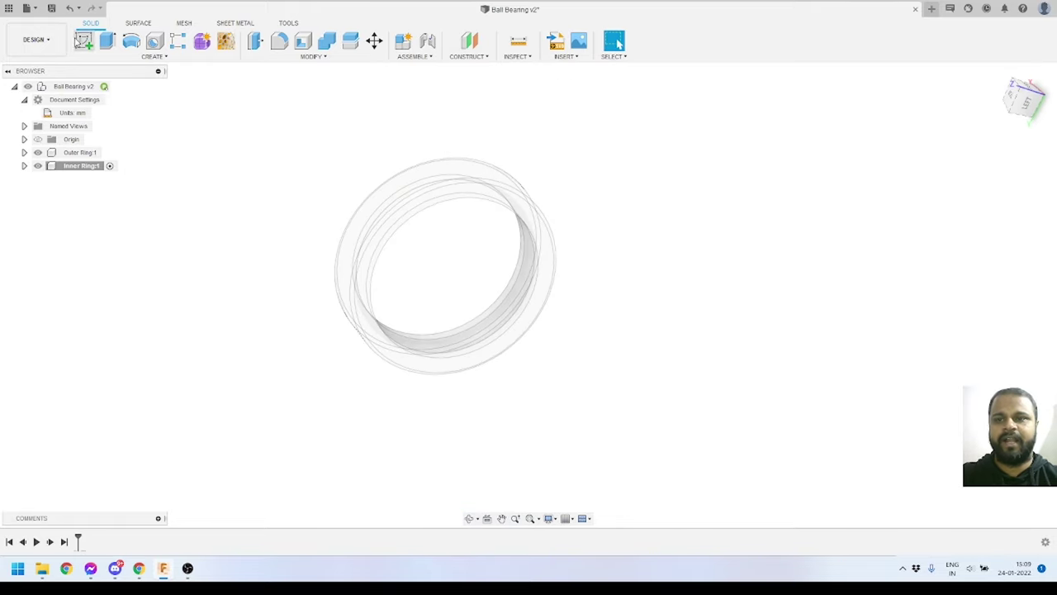
click(83, 46)
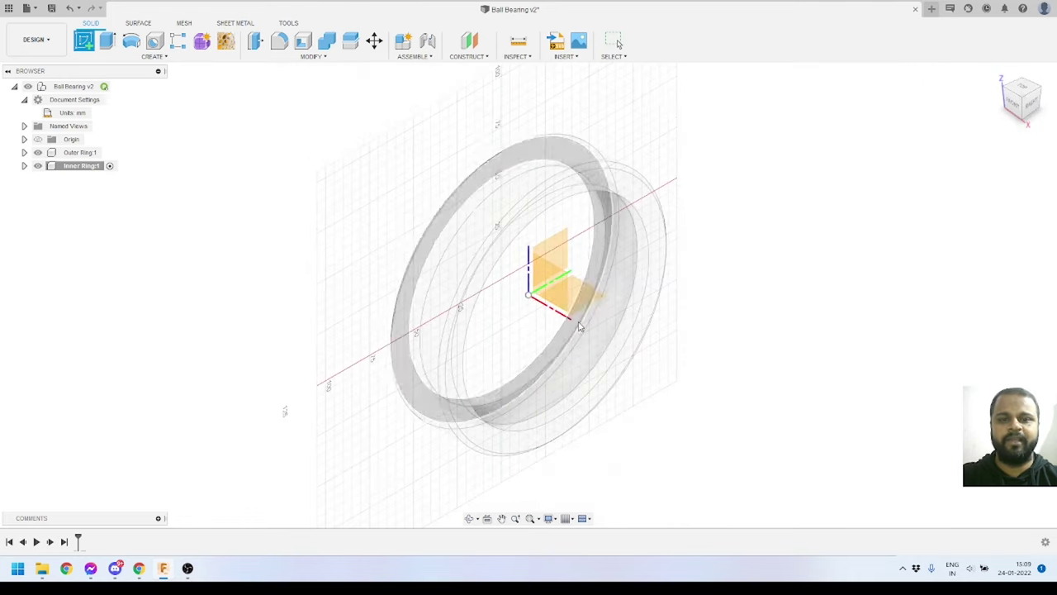
scroll(526, 286, up, 3)
click(536, 277)
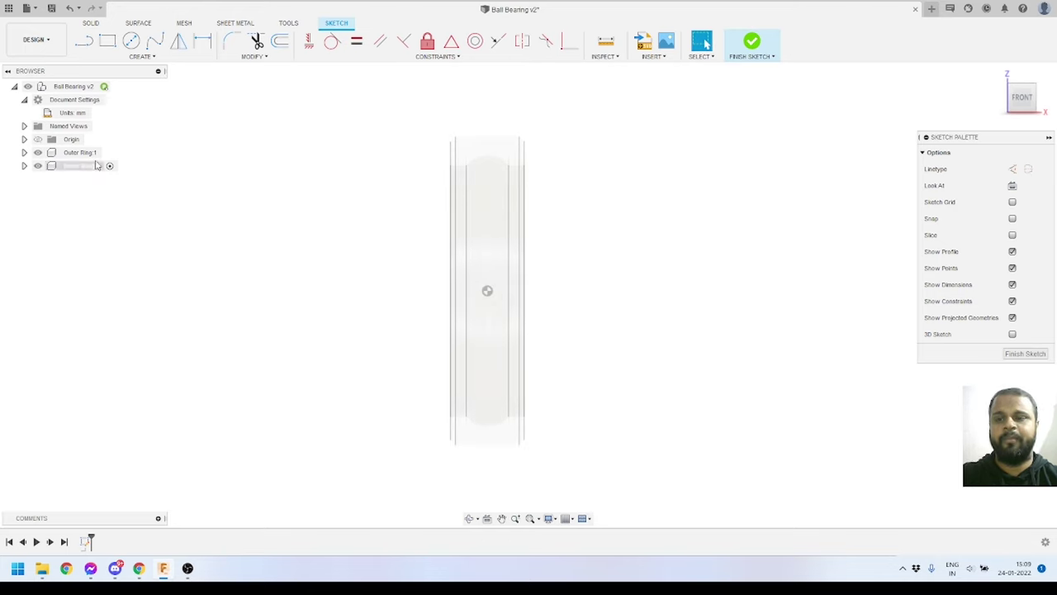
click(37, 152)
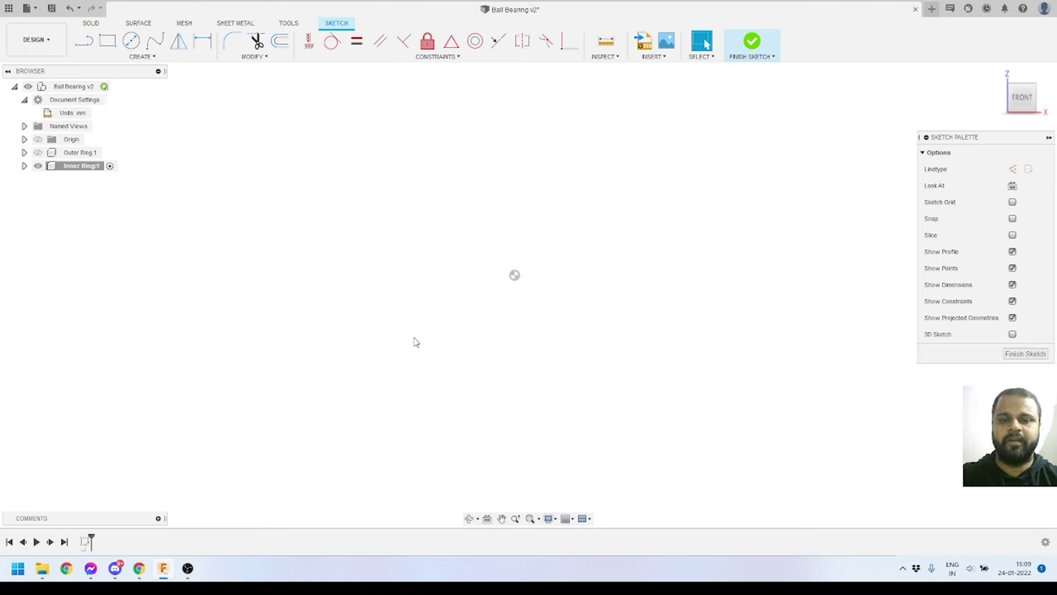
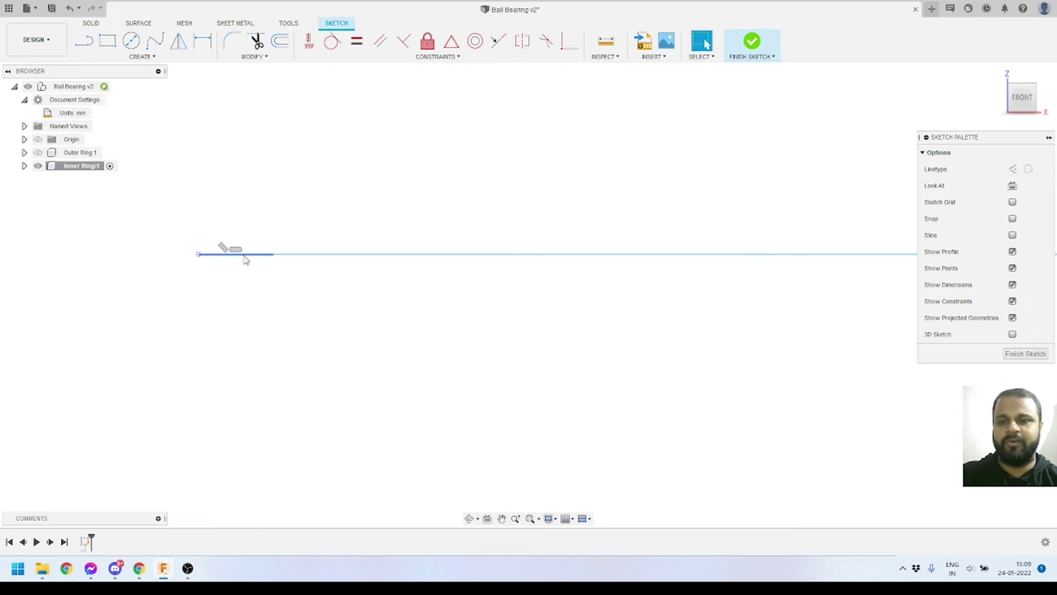
Undo the most recent changes to the long sketch line near the origin.
click(243, 256)
key(ctrl+z)
key(ctrl+z)
key(ctrl+z)
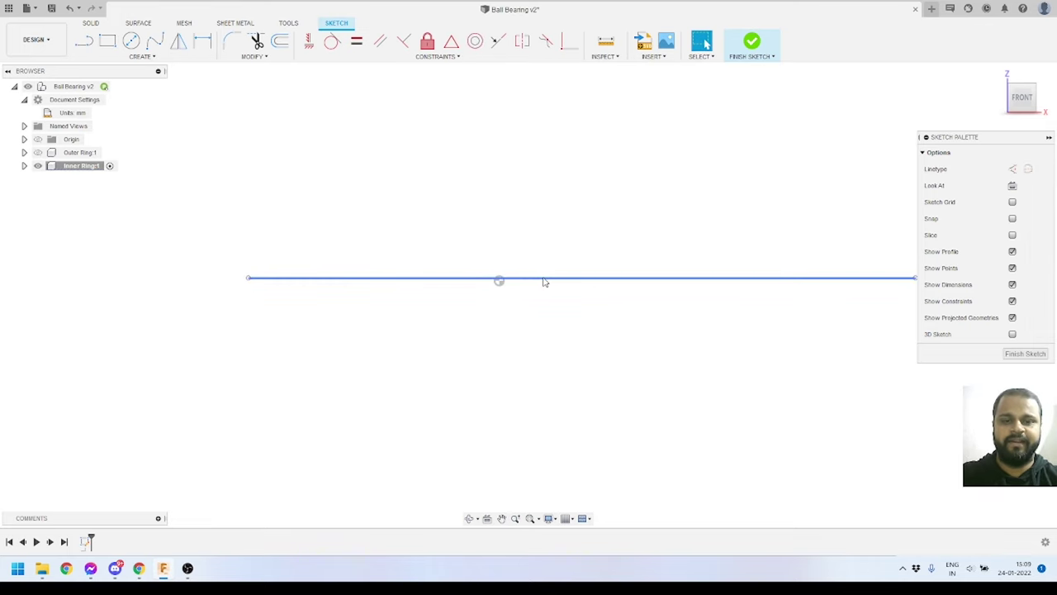
click(495, 278)
click(498, 288)
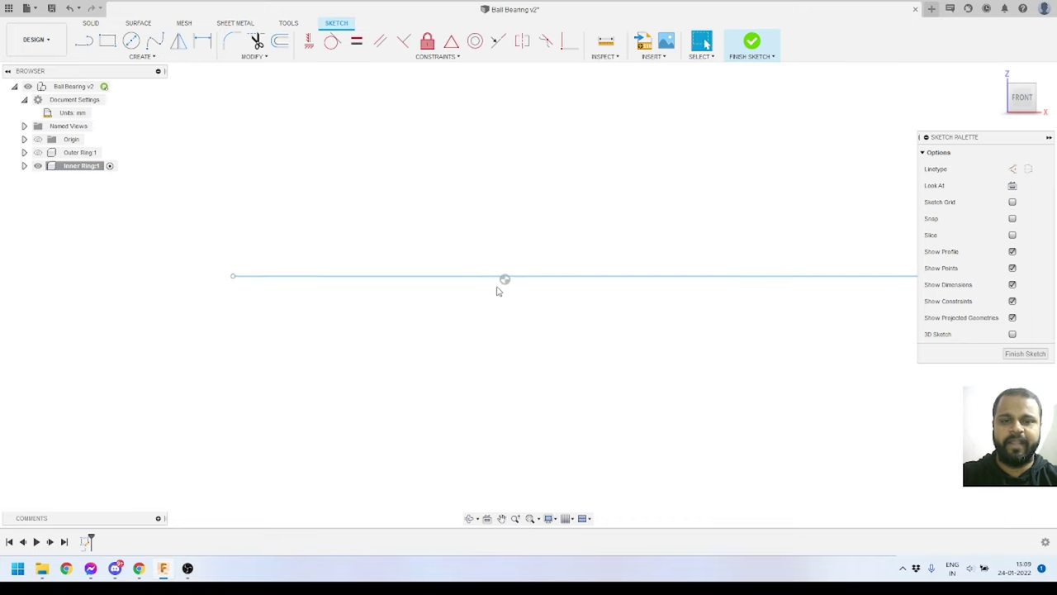
key(ctrl+z)
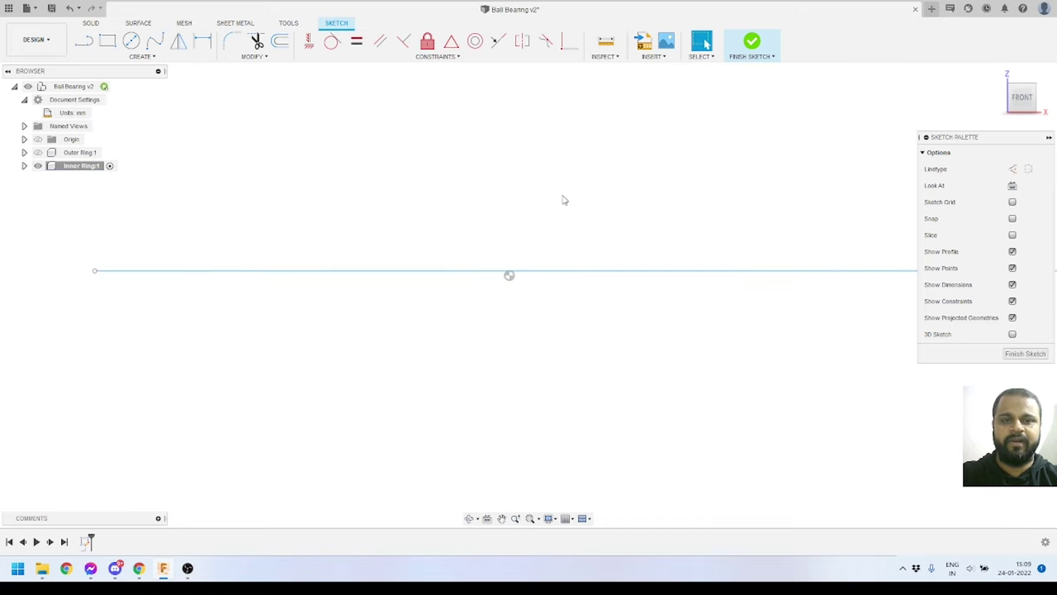
Constrain the long sketch line to be coincident with the sketch origin and test it by moving the line.
click(568, 43)
click(528, 271)
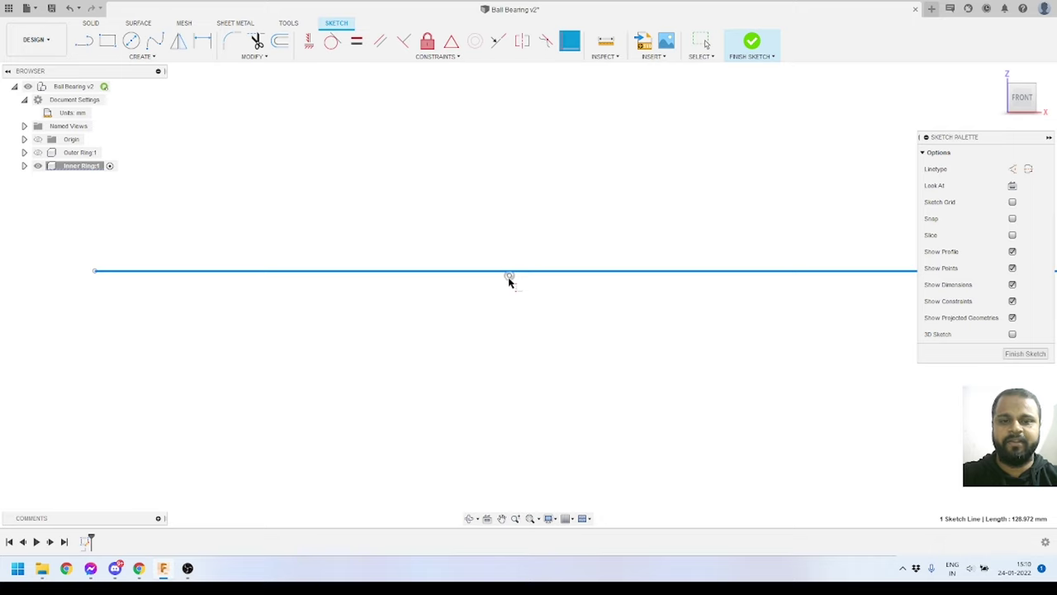
click(509, 278)
mouse_move(467, 285)
mouse_down()
mouse_move(404, 284)
mouse_move(386, 337)
mouse_move(378, 243)
mouse_move(387, 236)
mouse_move(381, 328)
mouse_move(373, 292)
mouse_move(373, 305)
mouse_move(402, 288)
mouse_up()
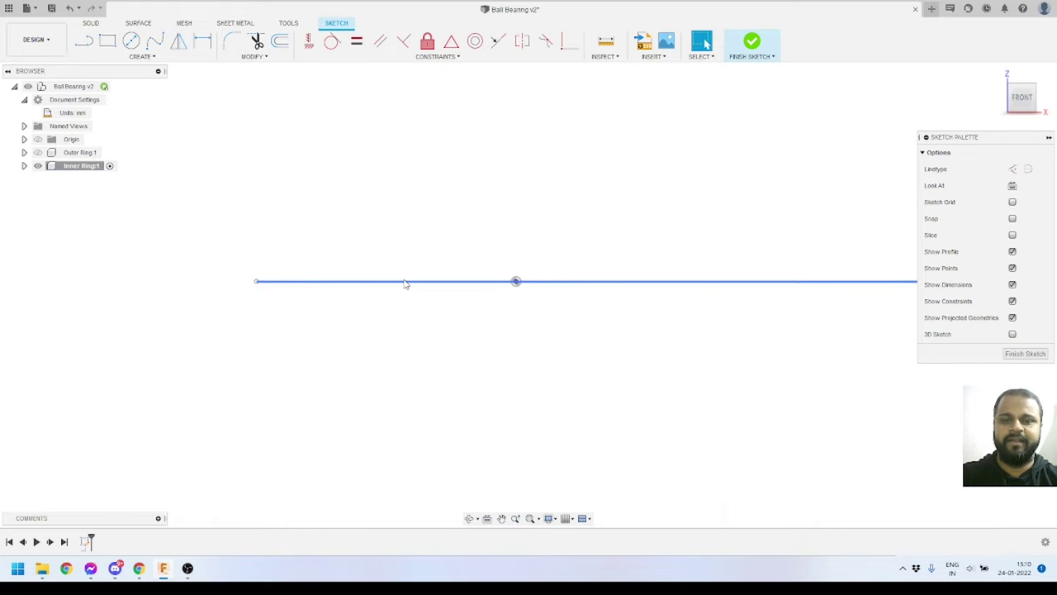
key(ctrl+z)
Apply a horizontal constraint to the line through the origin and convert it to a construction line.
click(309, 43)
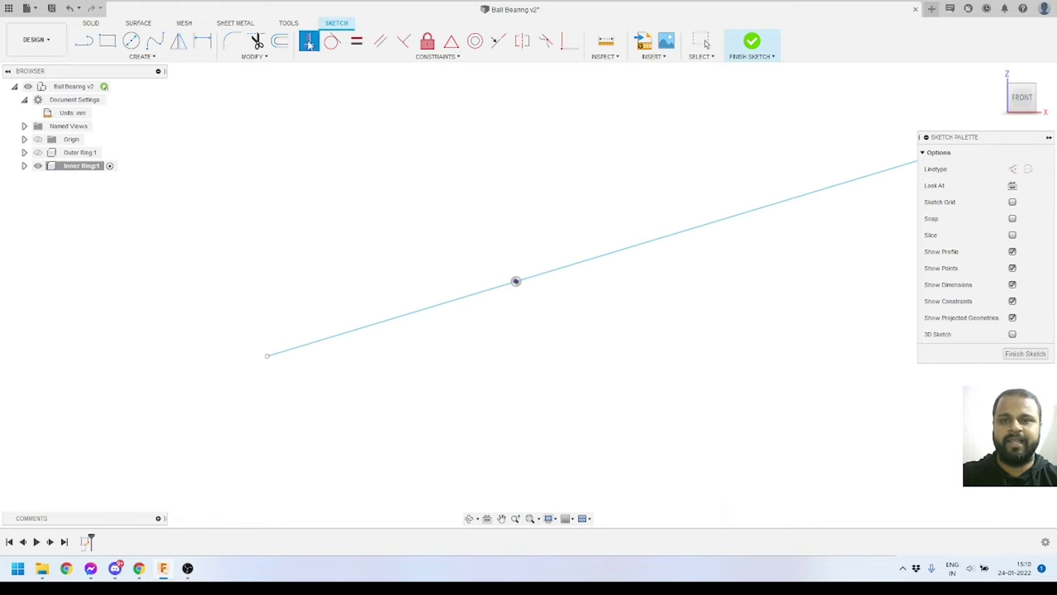
click(585, 265)
key(Escape)
scroll(486, 254, down, 3)
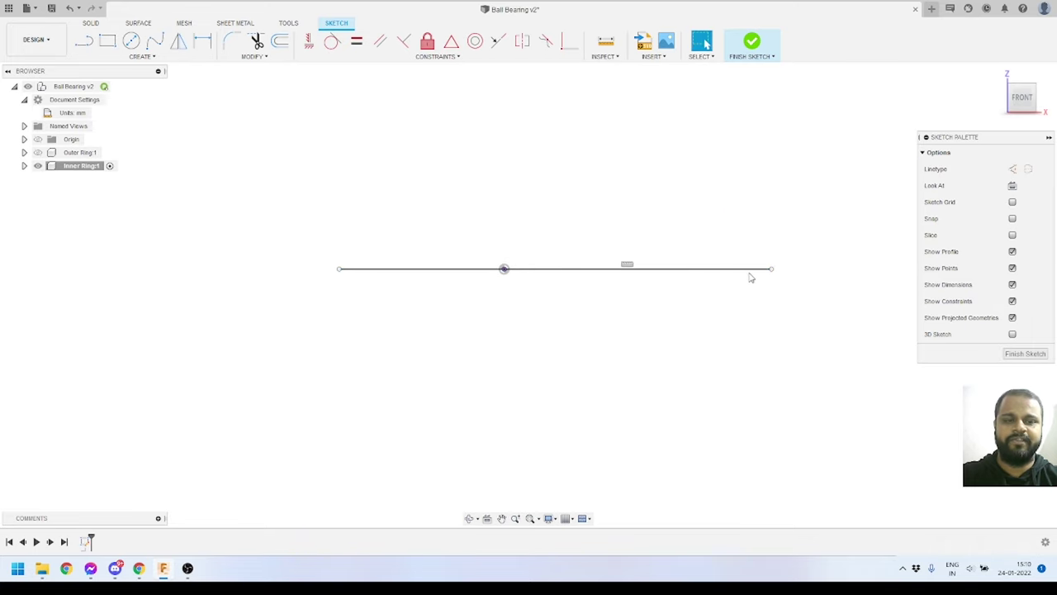
click(580, 272)
click(1011, 168)
scroll(817, 293, down, 3)
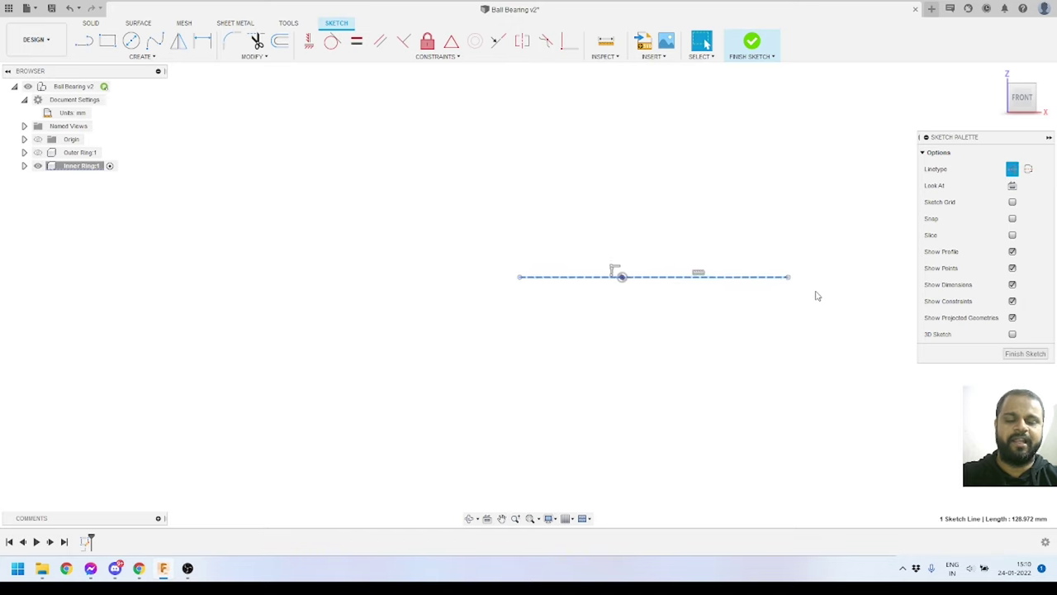
Stretch the construction line's two endpoints to about 93 mm and 92 mm on either side of the origin.
drag(520, 282, 431, 283)
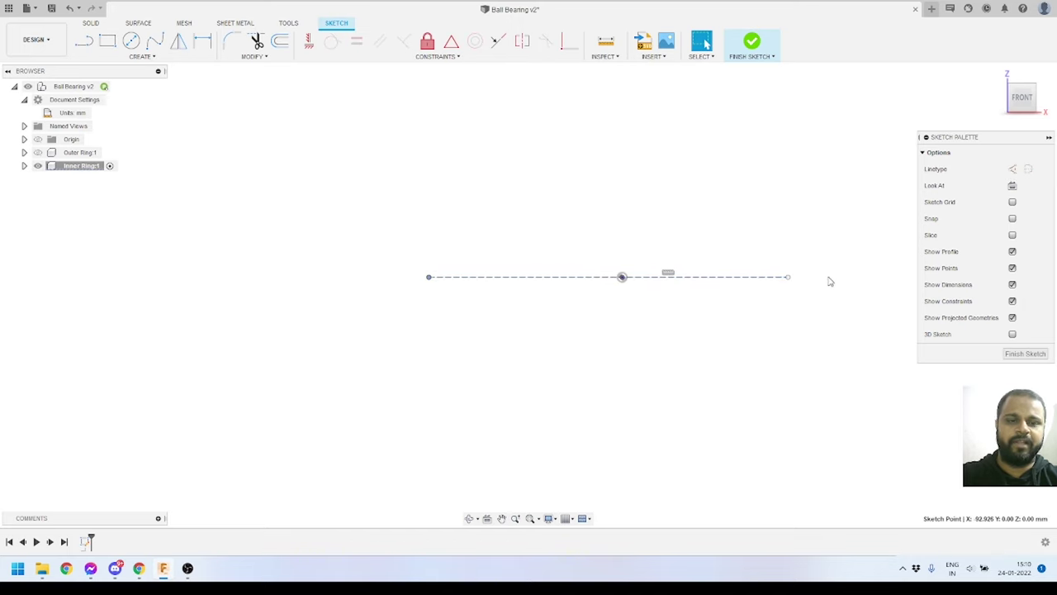
drag(787, 277, 815, 279)
scroll(409, 340, down, 3)
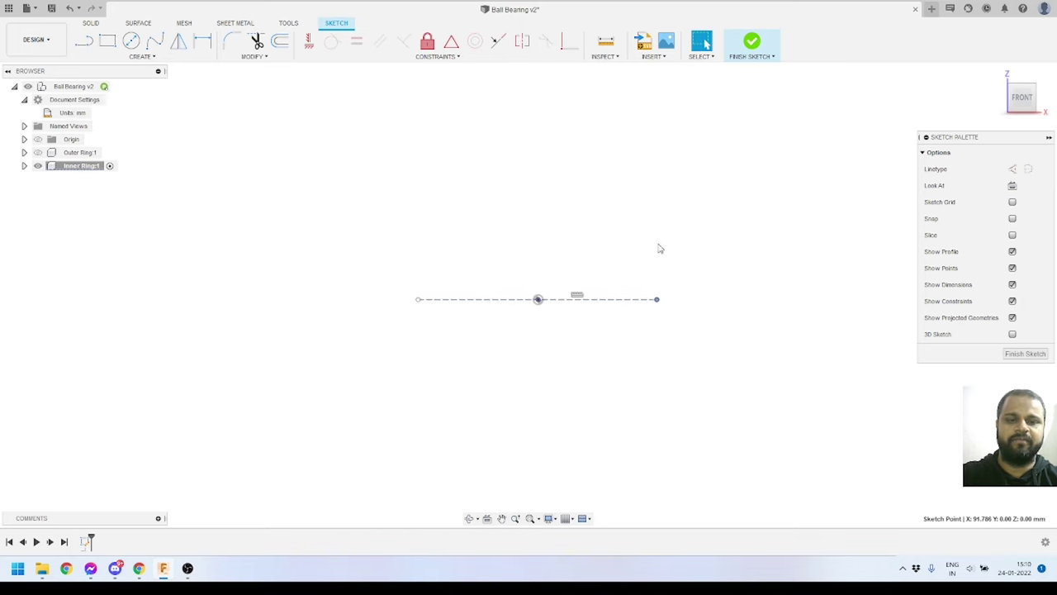
Sketch a wide center rectangle above the construction line, with its center point roughly over the origin.
scroll(509, 293, up, 3)
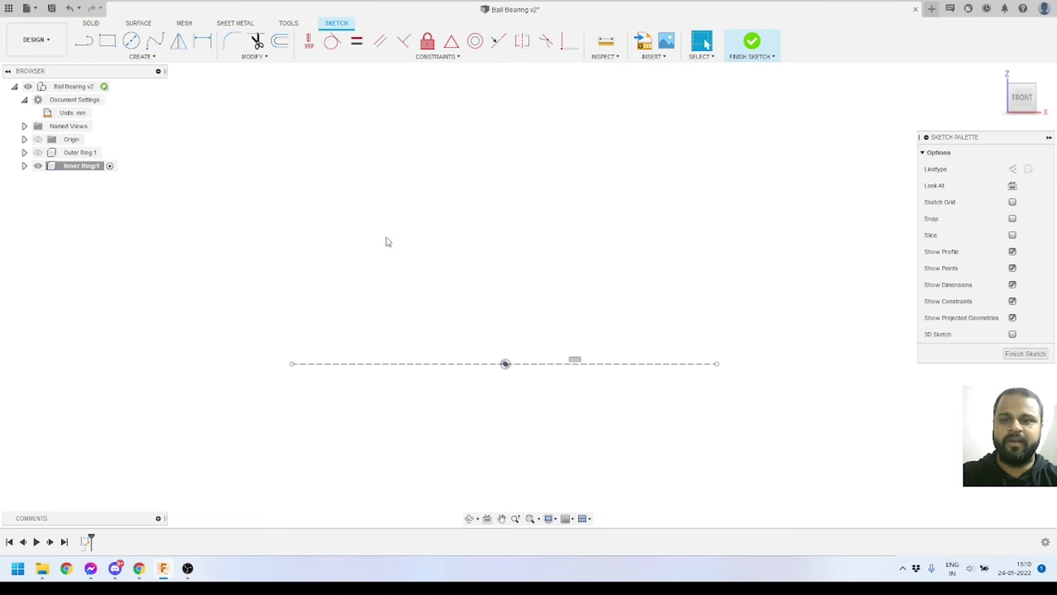
click(141, 56)
mouse_move(128, 82)
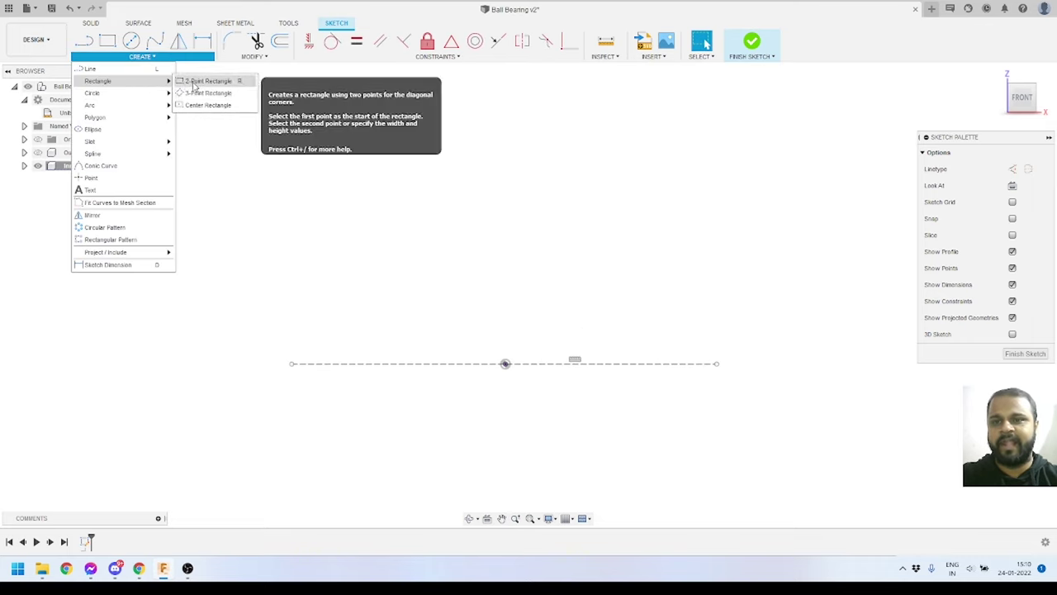
click(207, 105)
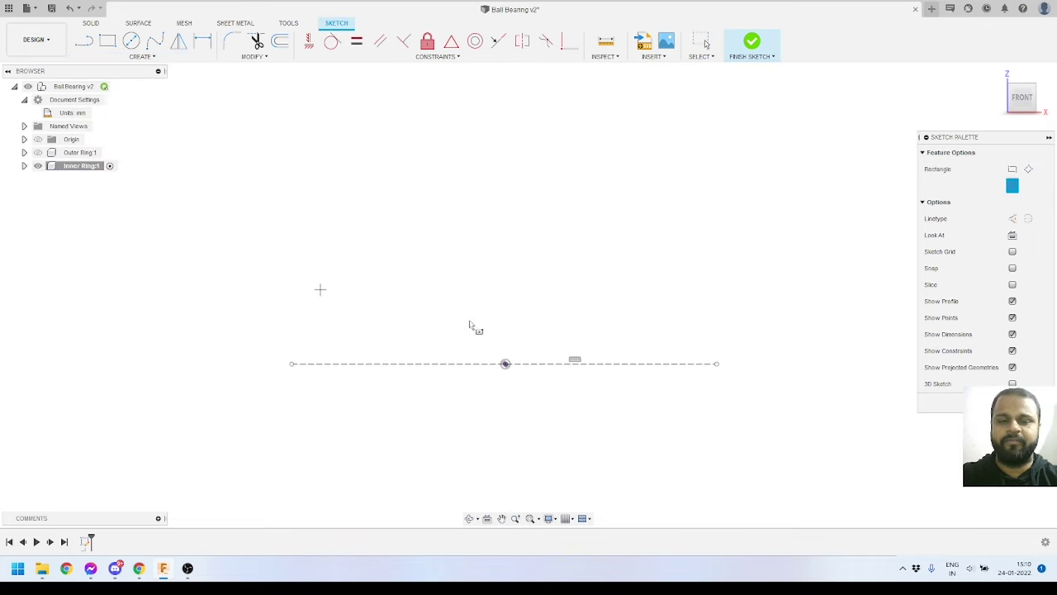
click(504, 219)
click(389, 256)
key(Escape)
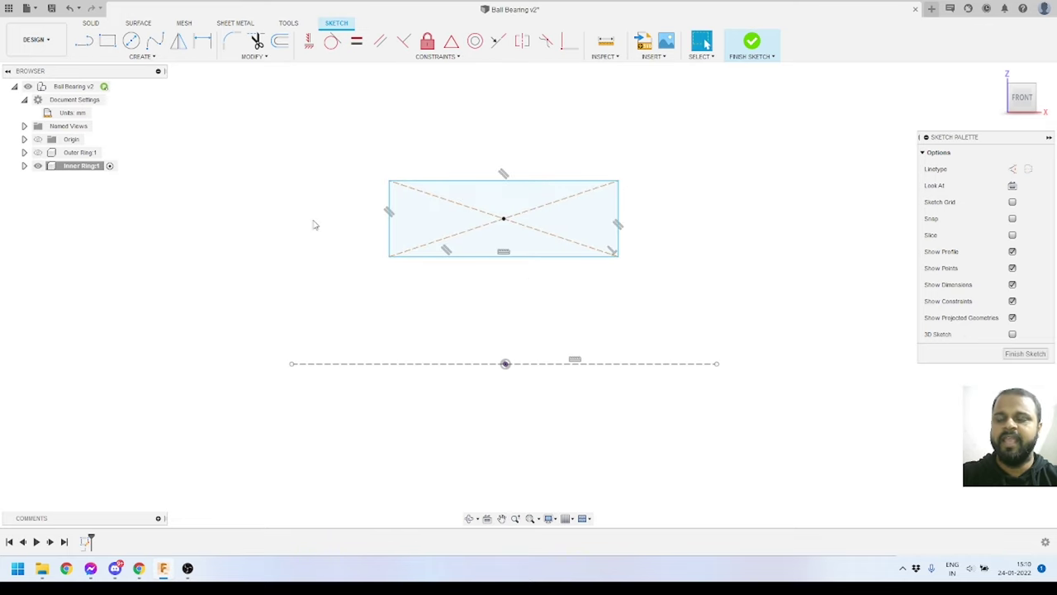
Dimension the rectangle's width to 31 mm and move the rectangle down closer to the horizontal construction line.
click(202, 41)
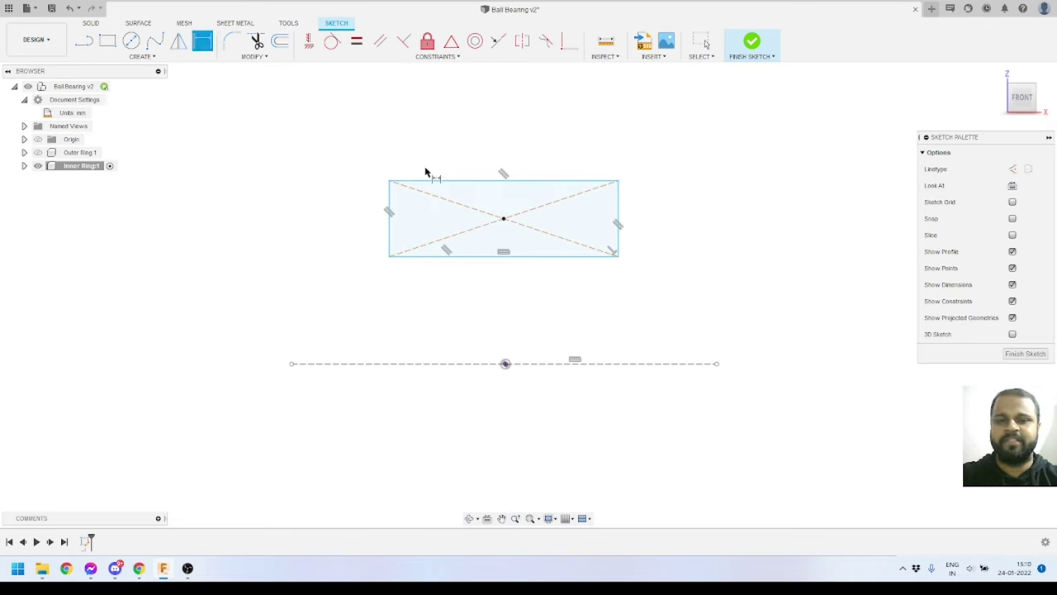
click(504, 180)
click(511, 142)
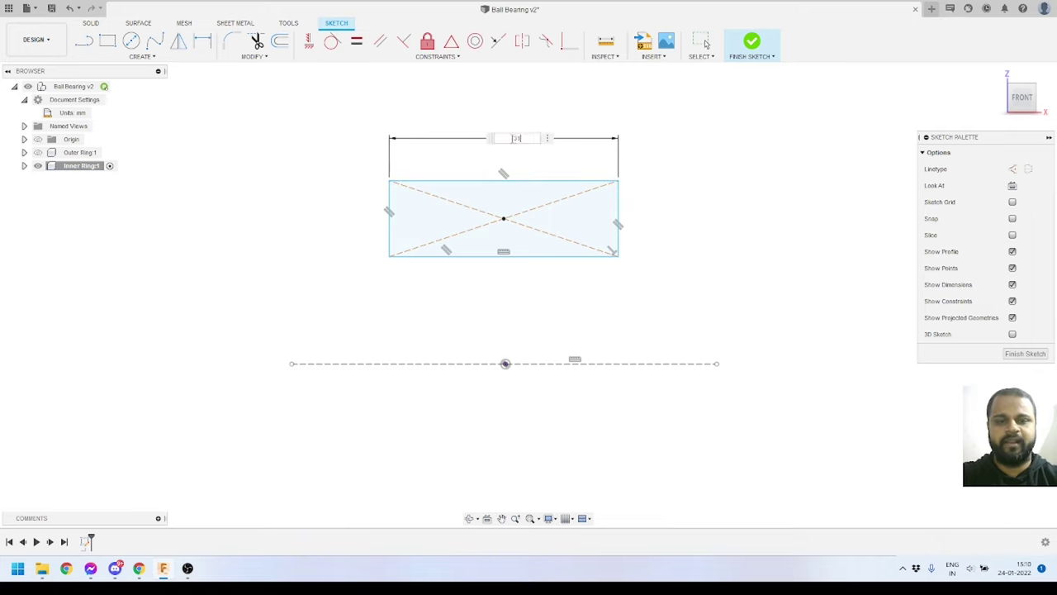
text(31)
key(Return)
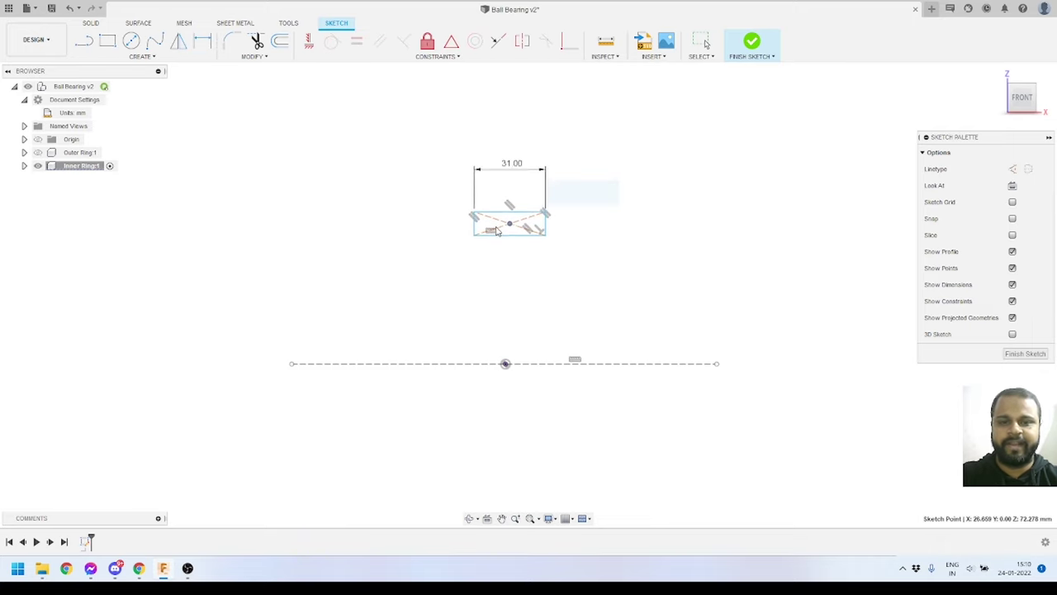
drag(496, 231, 509, 300)
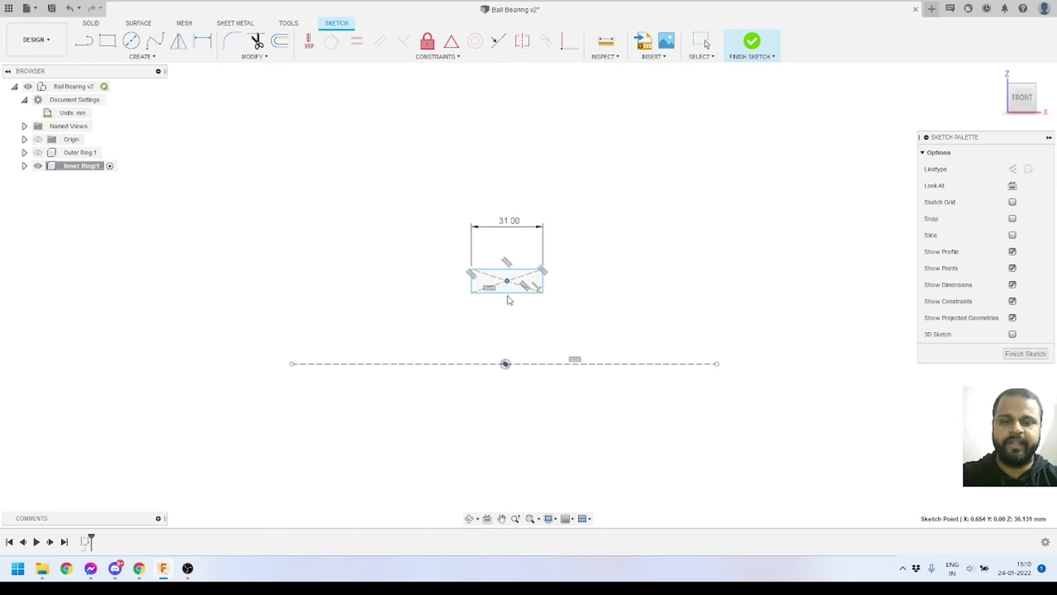
scroll(506, 340, up, 4)
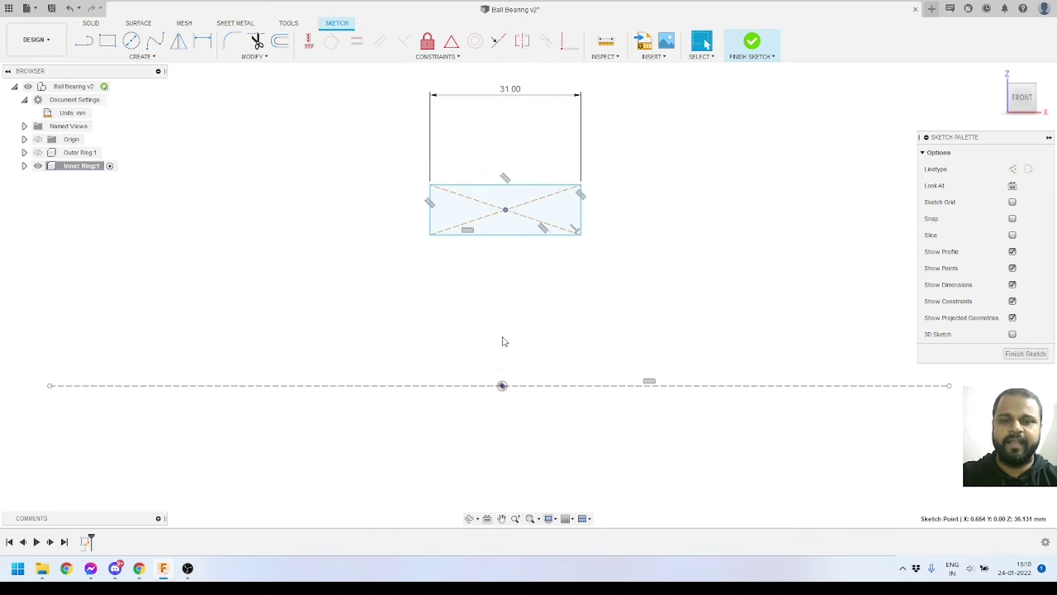
Draw a line about 31 mm long from the midpoint of the rectangle's lower edge to the sketch origin.
click(83, 42)
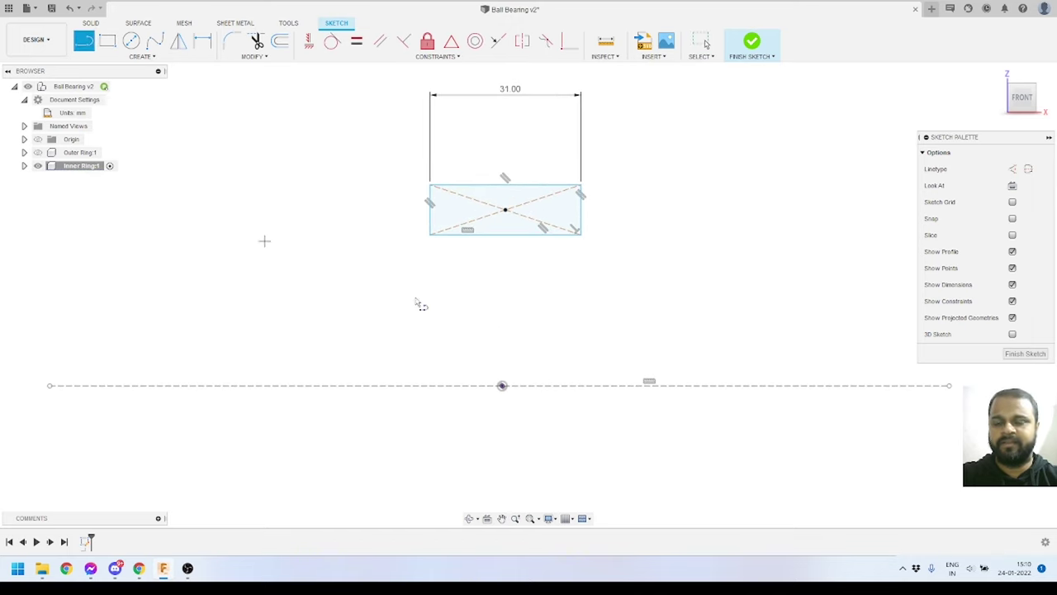
click(506, 235)
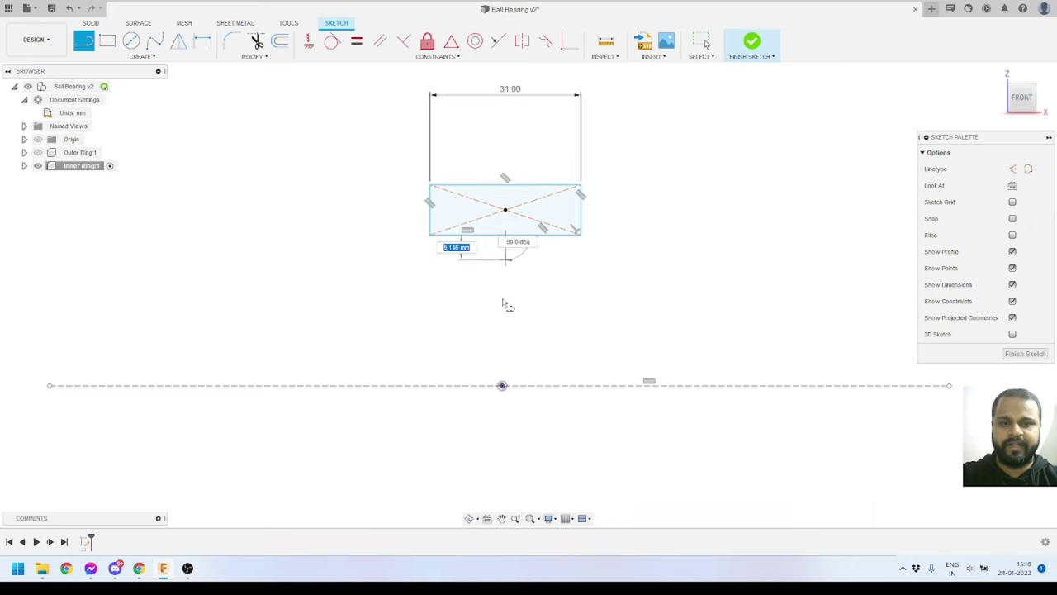
click(502, 386)
key(Escape)
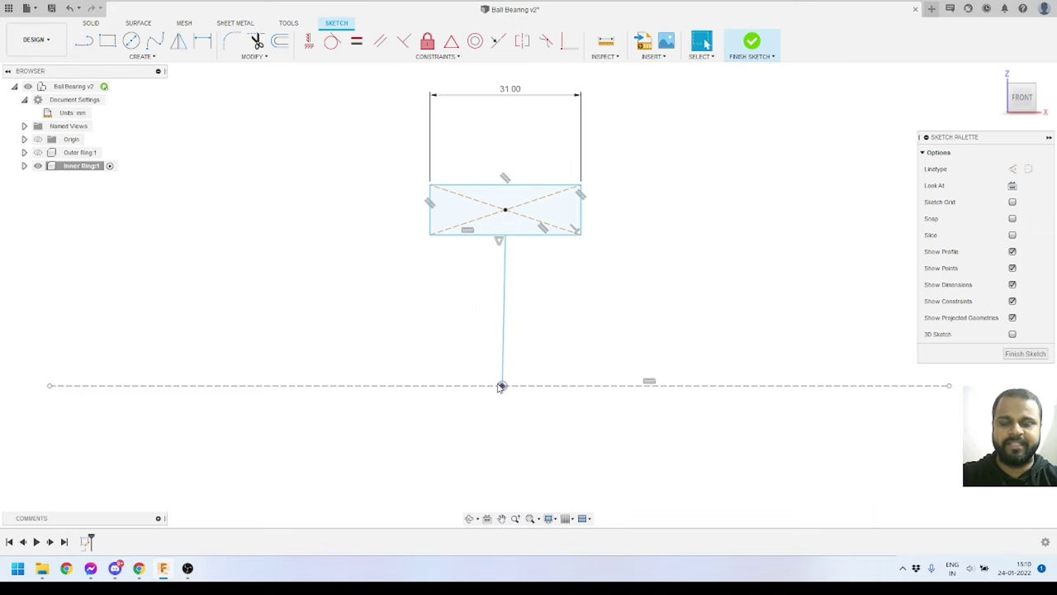
Apply a vertical constraint to the line between the rectangle and the origin and convert it to a construction line.
scroll(505, 330, up, 3)
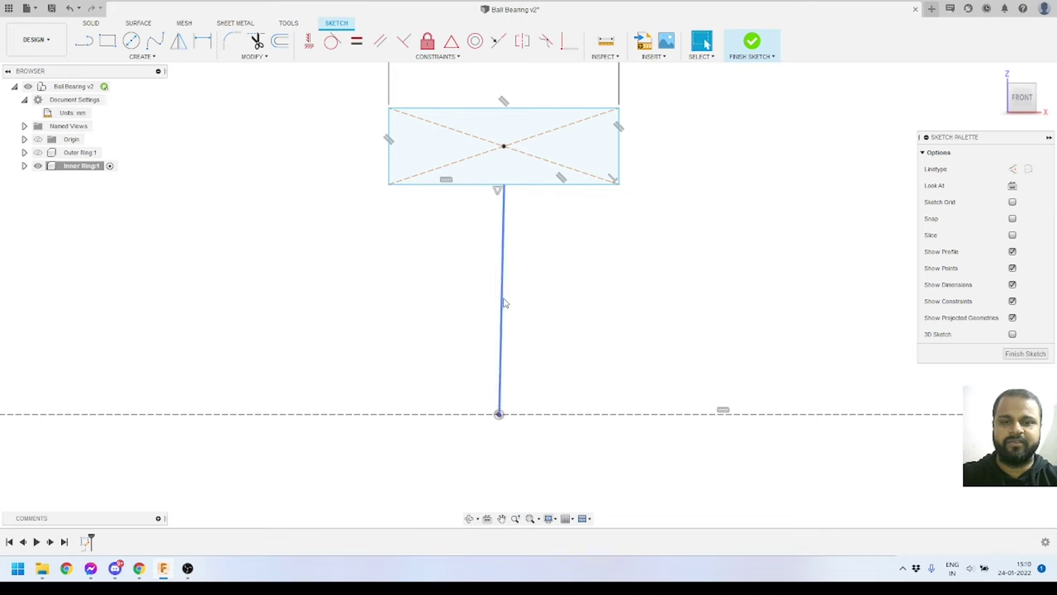
click(503, 303)
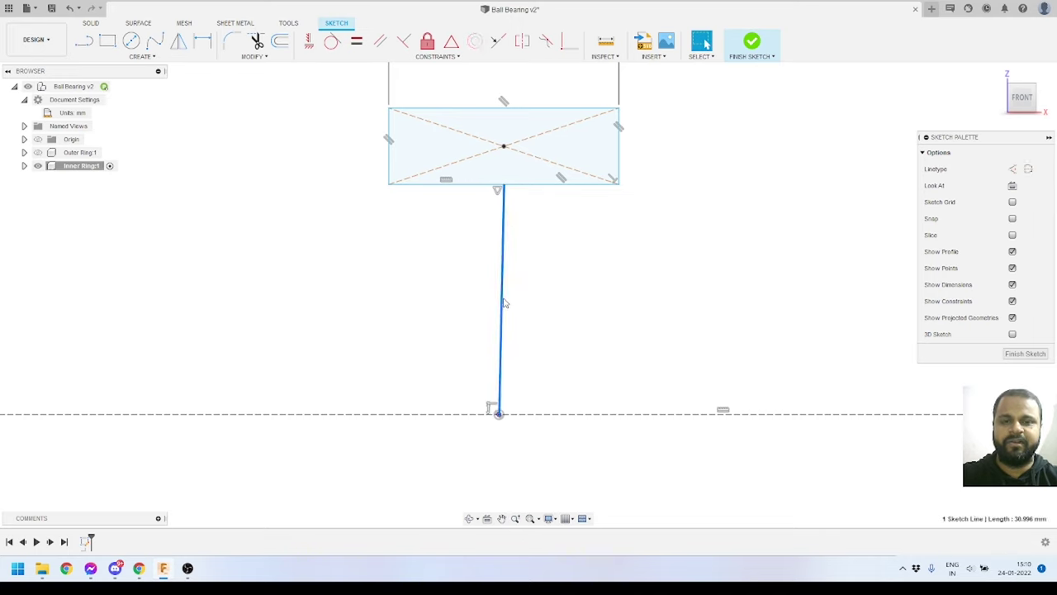
click(308, 44)
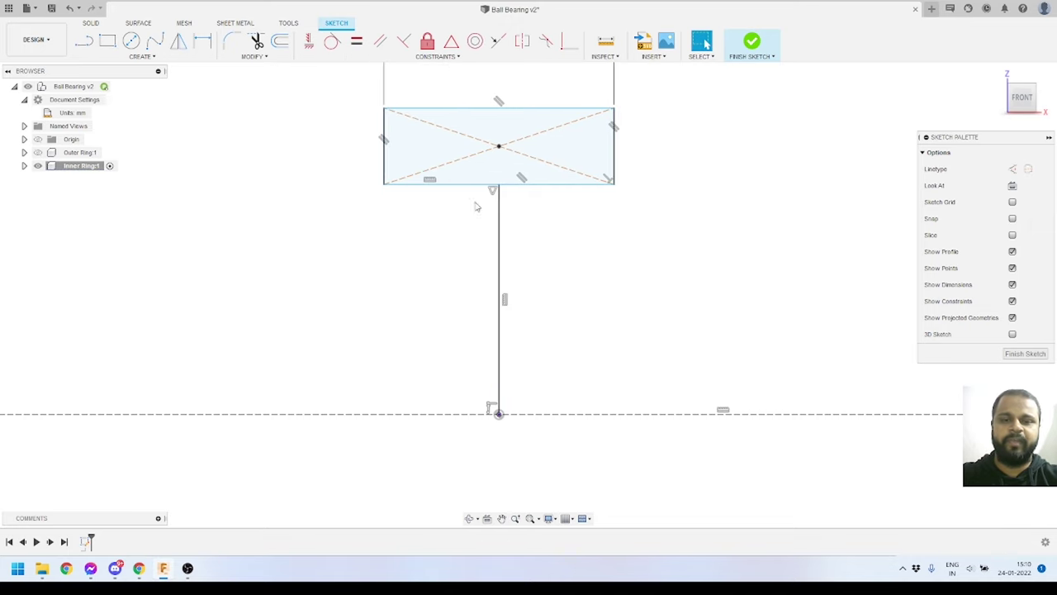
click(499, 334)
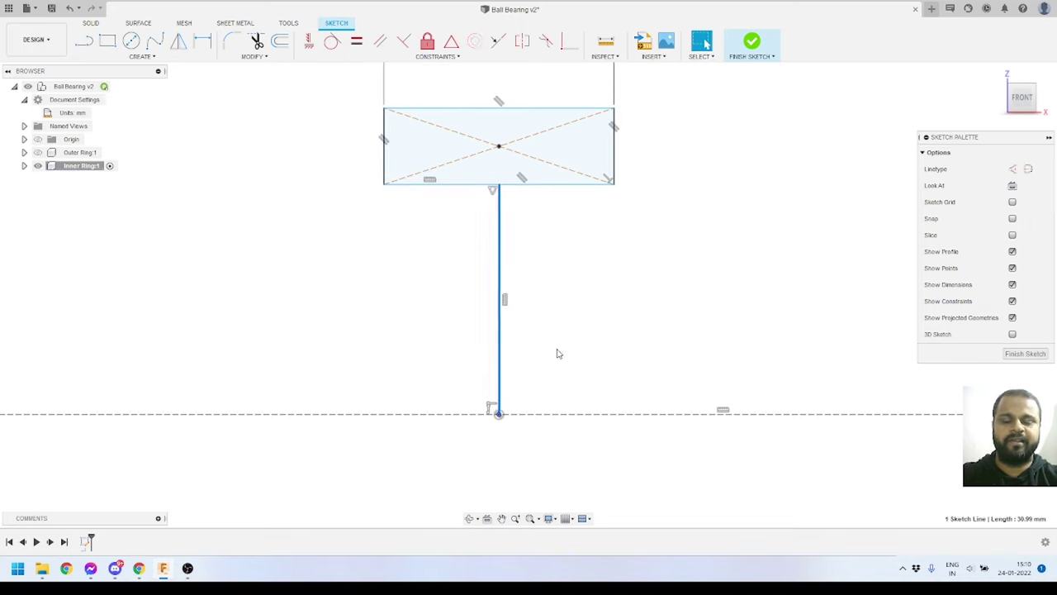
click(640, 302)
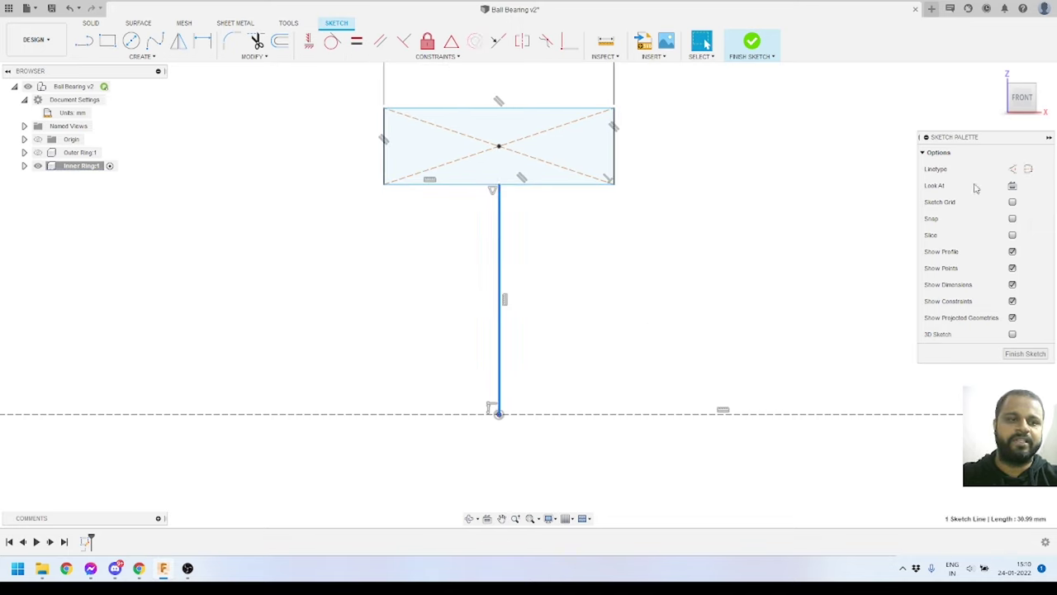
click(1013, 169)
scroll(567, 278, down, 3)
double_click(518, 180)
scroll(518, 181, up, 1)
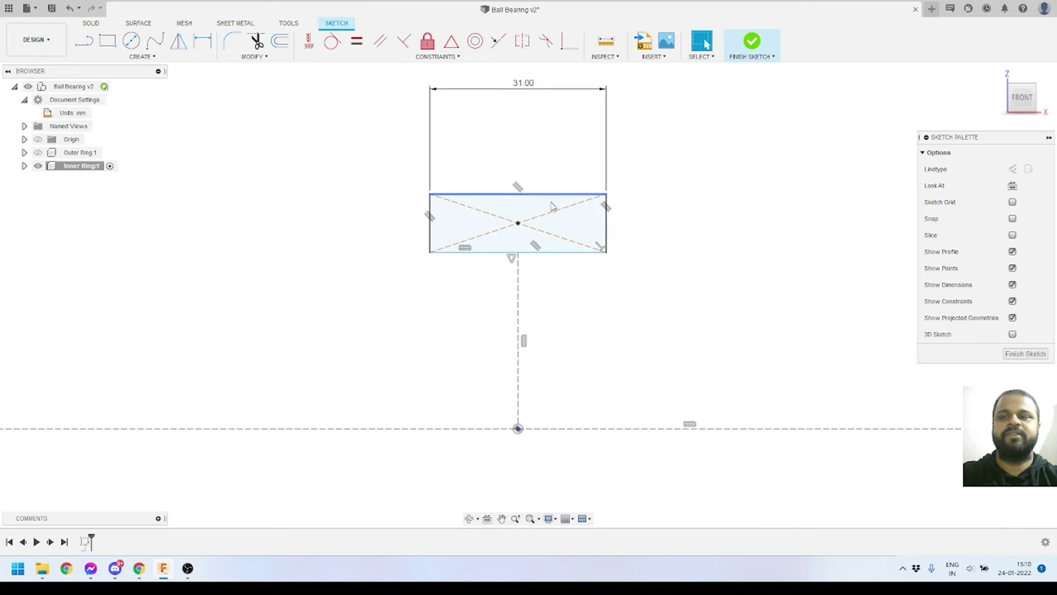
Dimension the distance from the horizontal construction line to the rectangle's upper edge to 37 mm.
scroll(517, 198, down, 1)
click(202, 41)
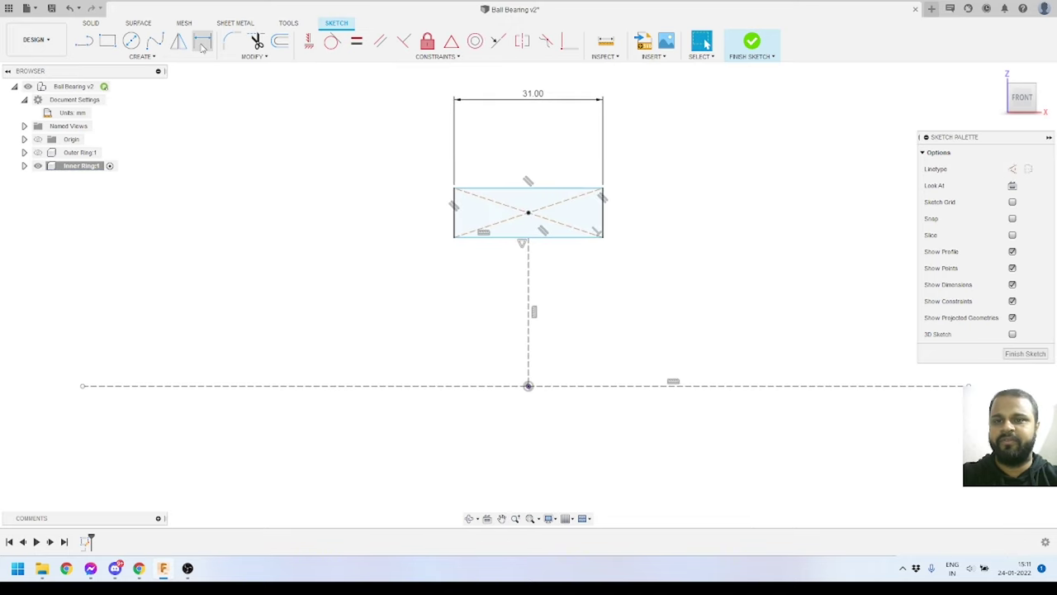
click(455, 386)
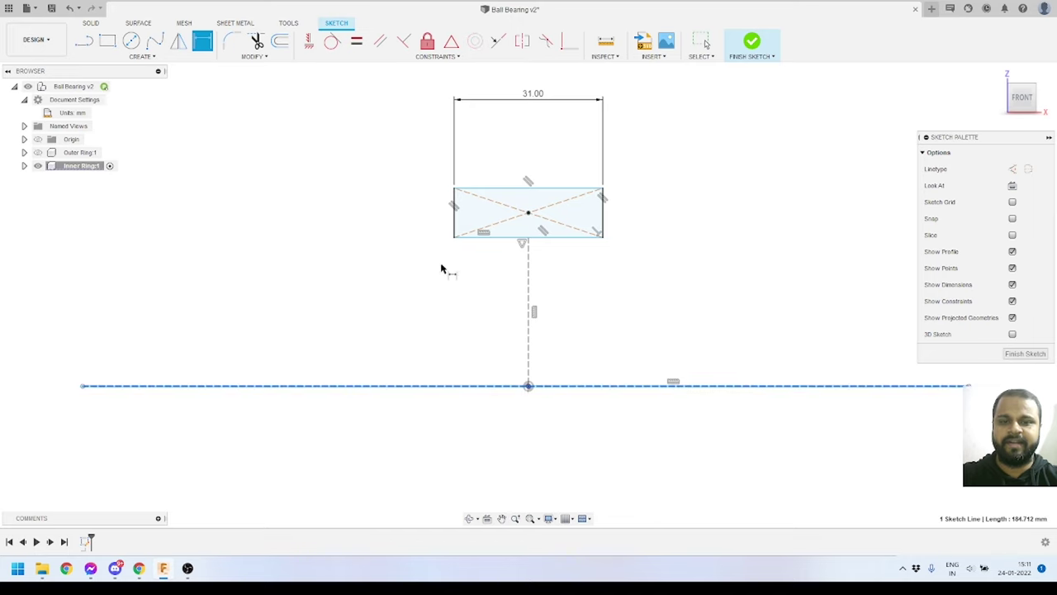
click(471, 189)
click(375, 270)
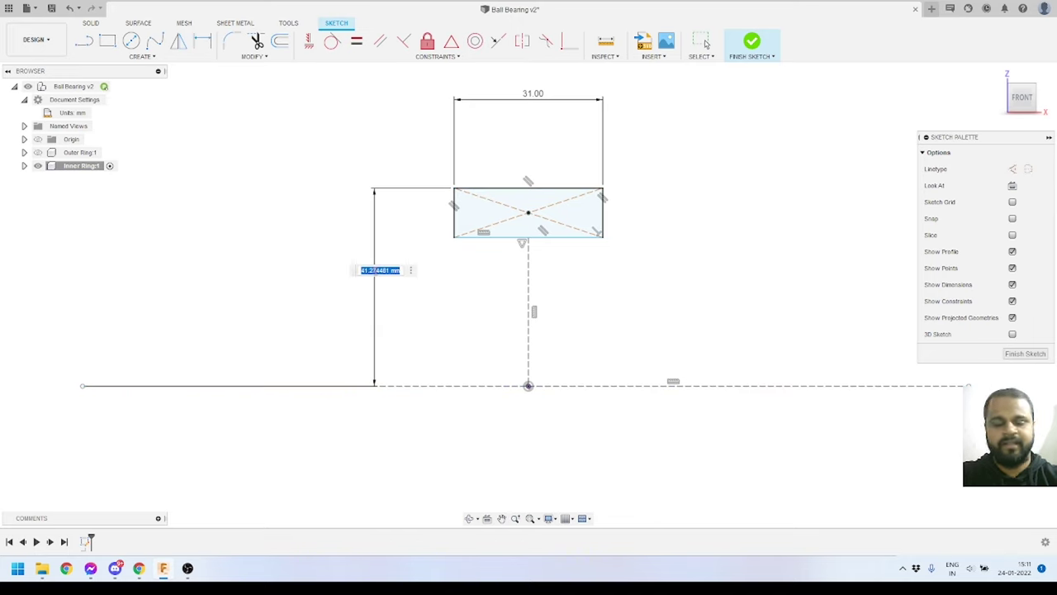
text(37)
key(Return)
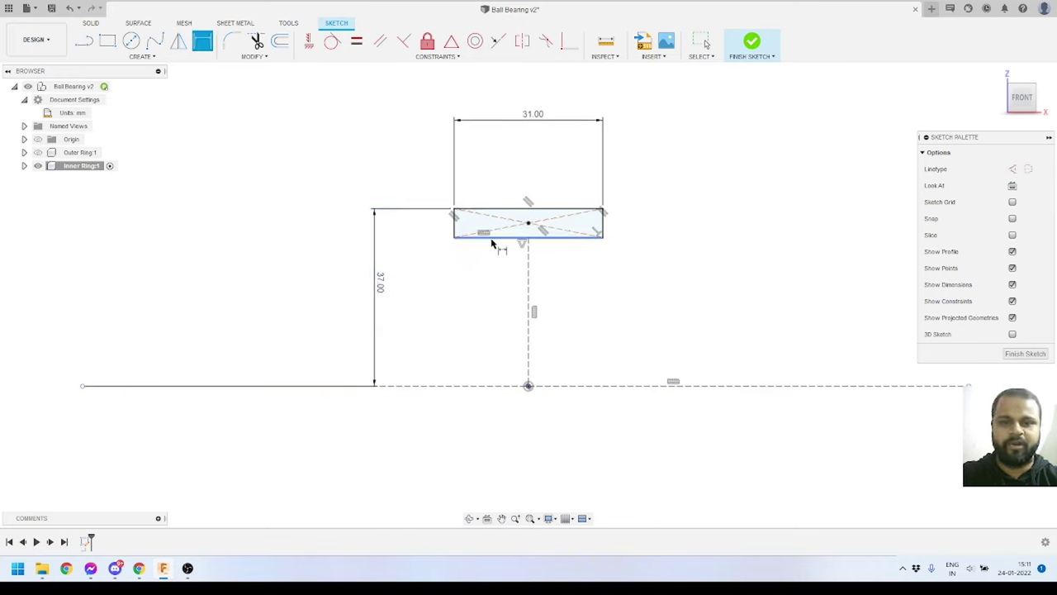
Dimension the distance from the rectangle's lower edge to the horizontal construction line to 25 mm.
click(489, 238)
click(477, 391)
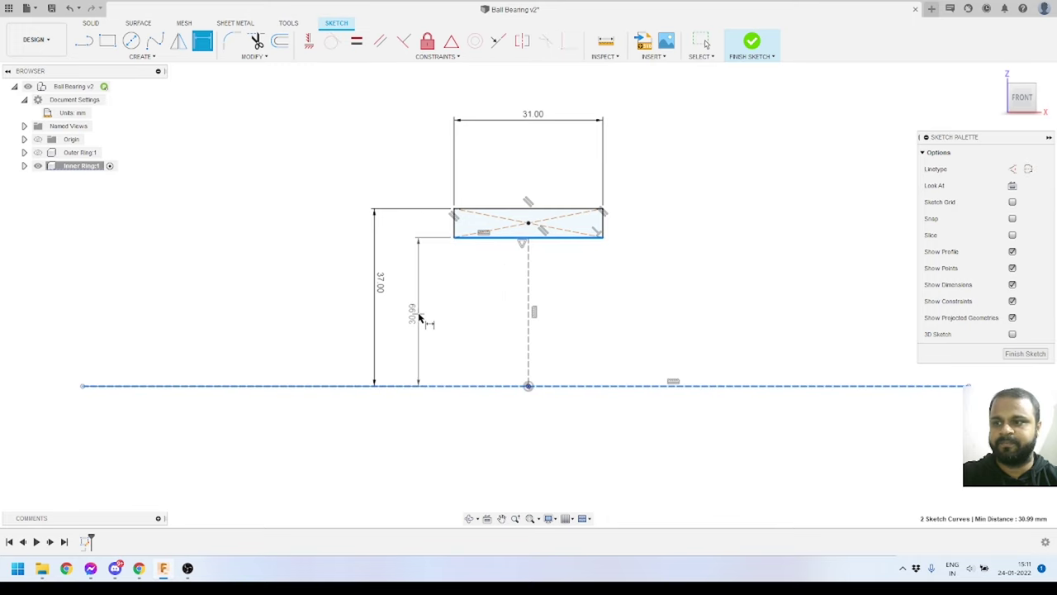
click(419, 314)
text(25)
key(Return)
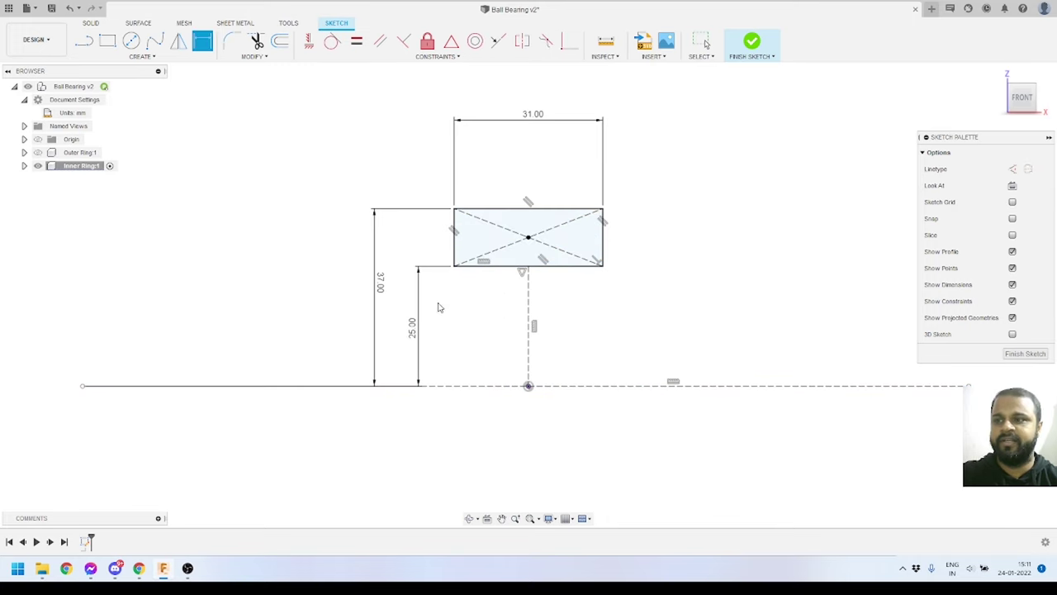
key(Escape)
Draw a center point arc dipping into the rectangle's upper edge, centered about 11 mm above the edge's middle.
scroll(637, 166, up, 2)
scroll(574, 201, up, 1)
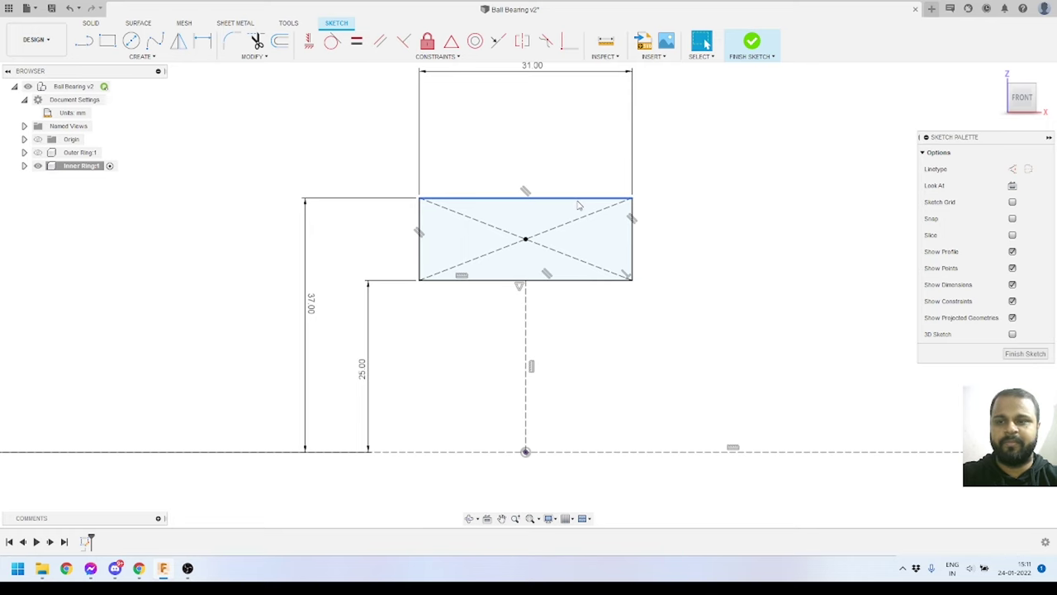
scroll(578, 205, down, 1)
scroll(537, 159, up, 1)
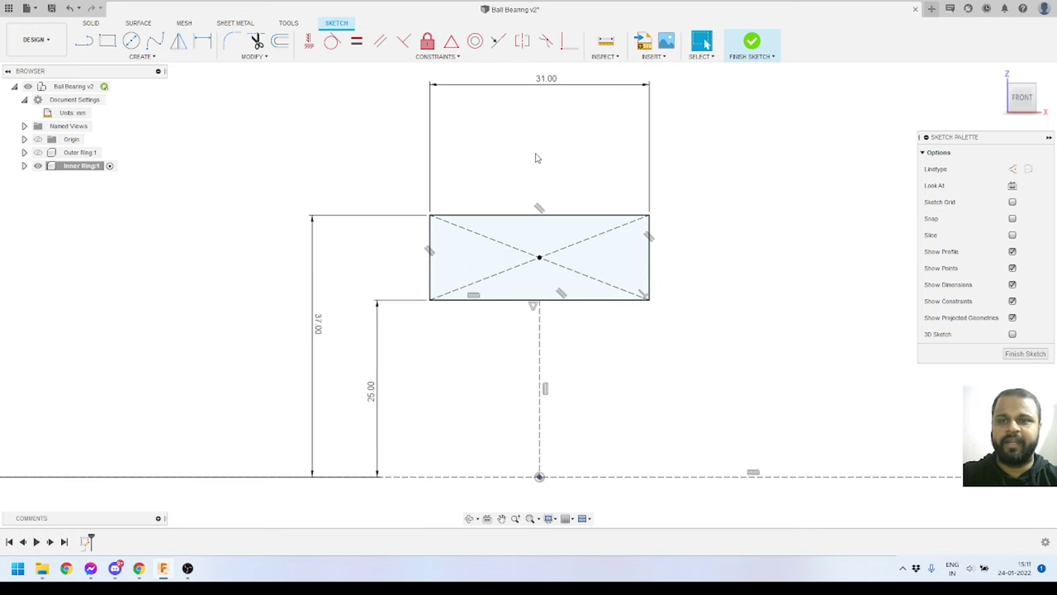
click(144, 56)
mouse_move(140, 108)
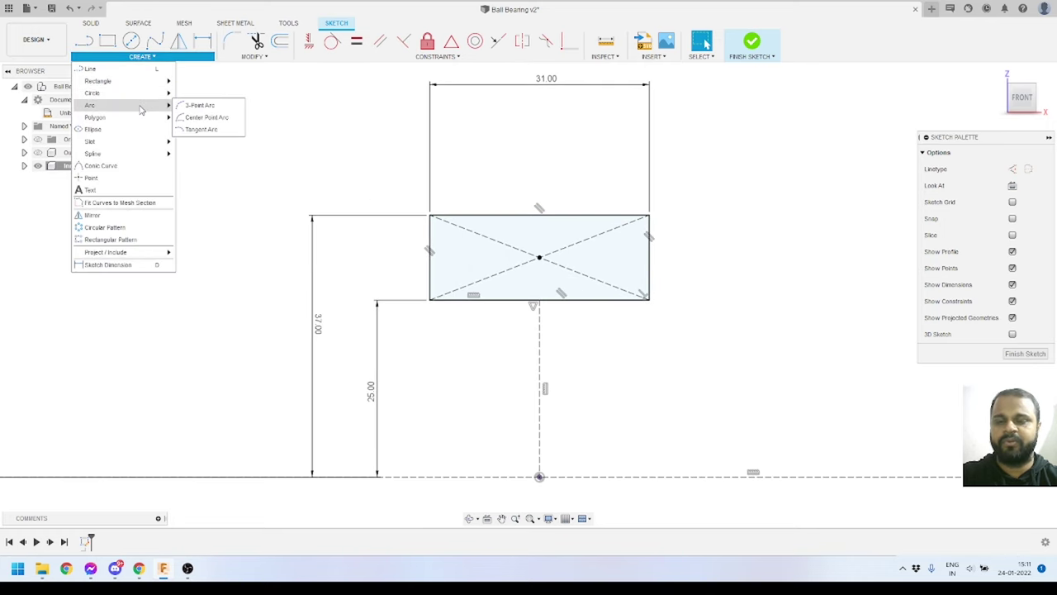
click(205, 118)
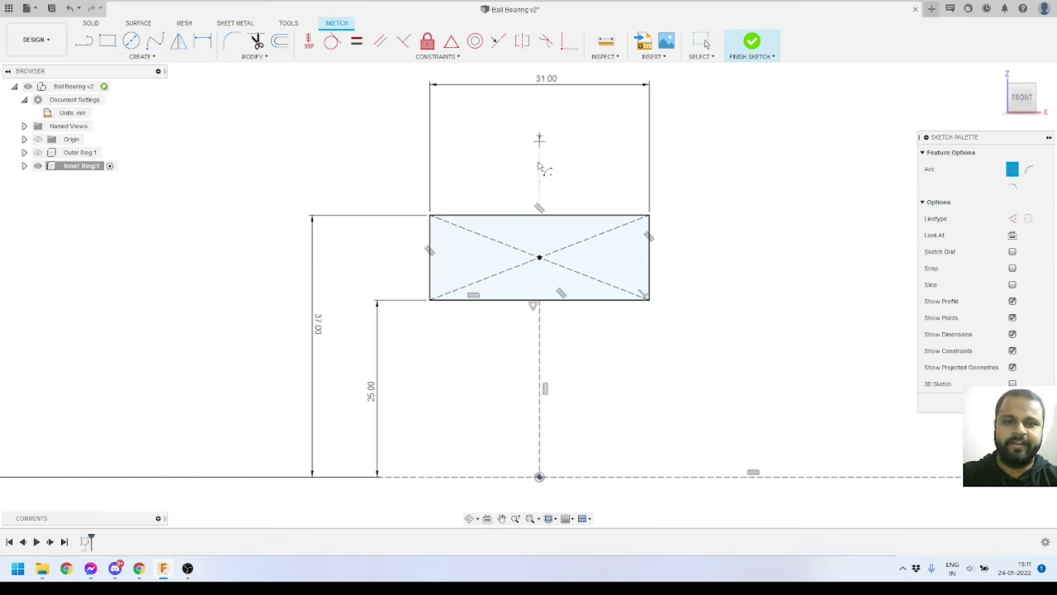
click(486, 216)
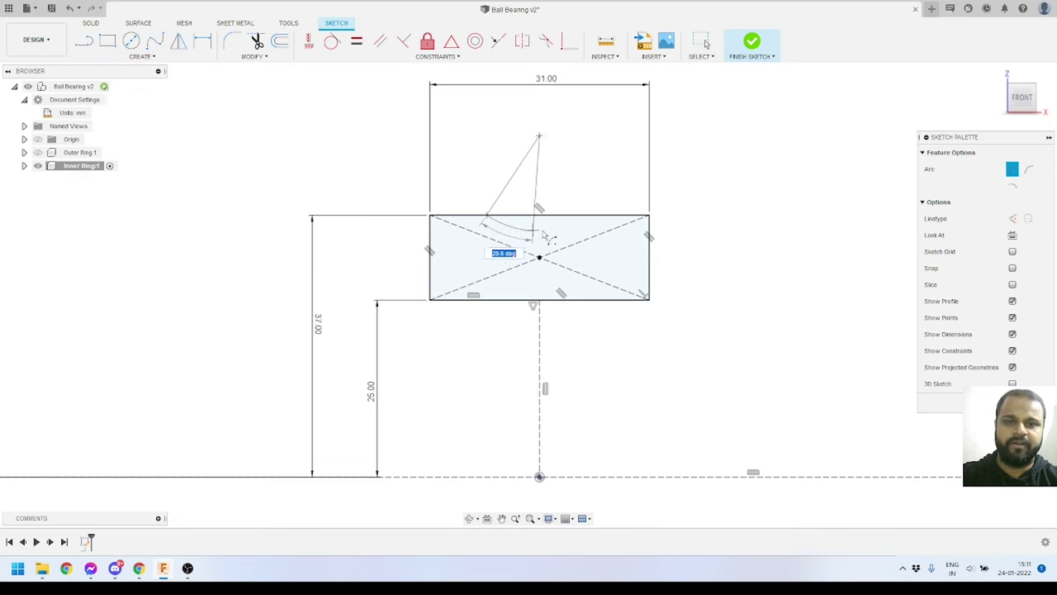
click(594, 221)
Move the arc's loose right endpoint onto the rectangle's upper edge so that it is coincident with it.
scroll(586, 225, up, 6)
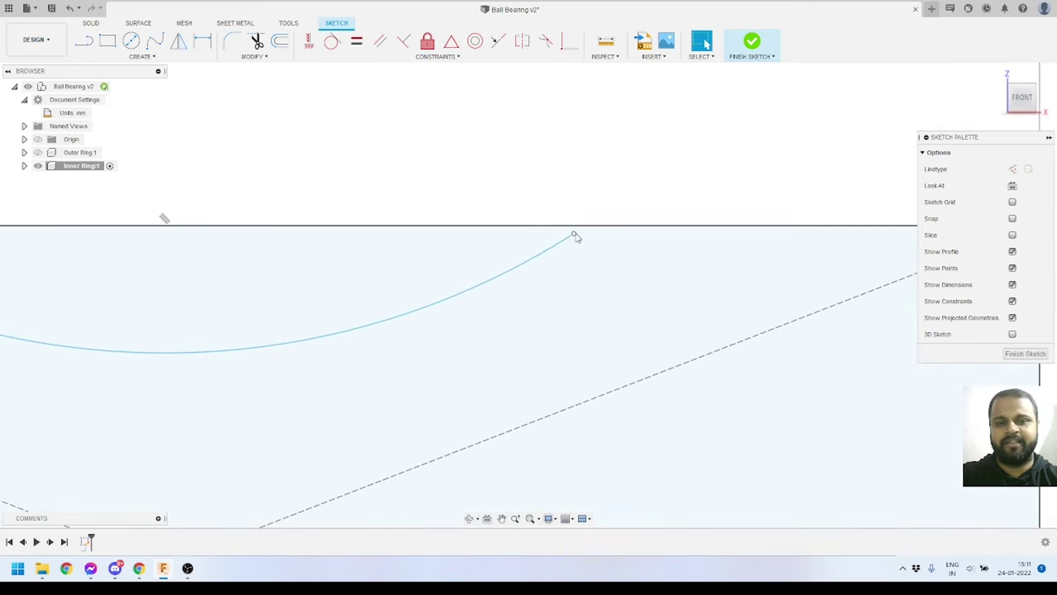
drag(574, 235, 577, 226)
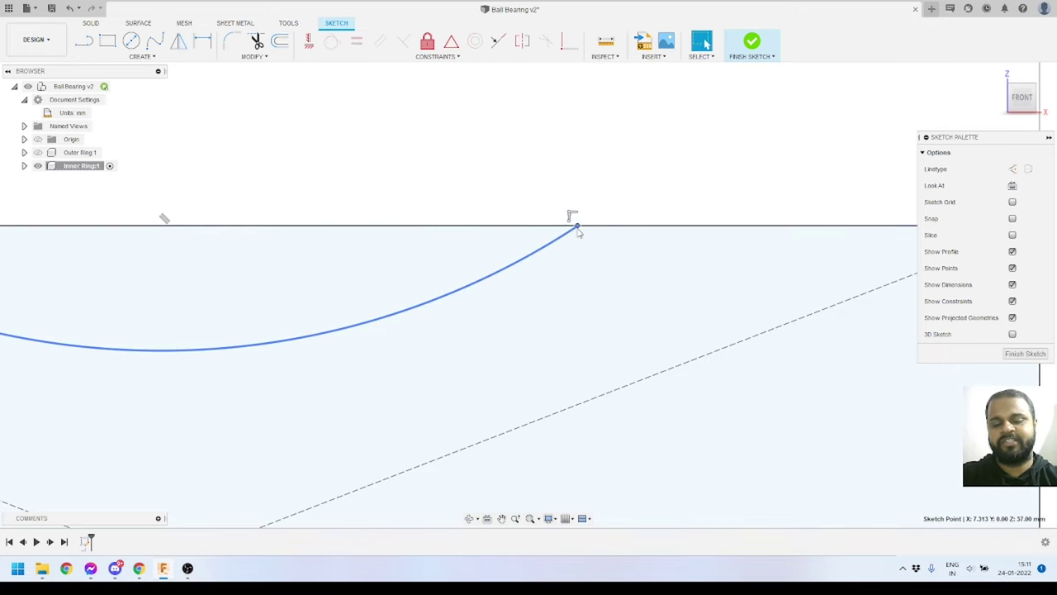
scroll(582, 223, down, 5)
scroll(613, 195, down, 3)
scroll(529, 186, up, 1)
click(529, 186)
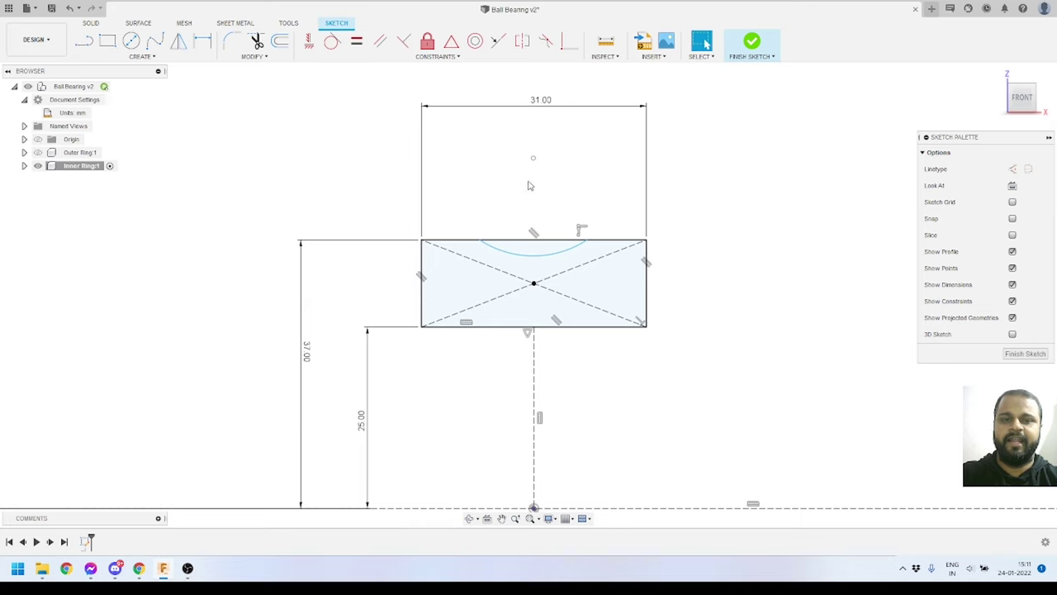
Align the arc's center point with the rectangle's center point using a vertical constraint.
scroll(521, 172, up, 2)
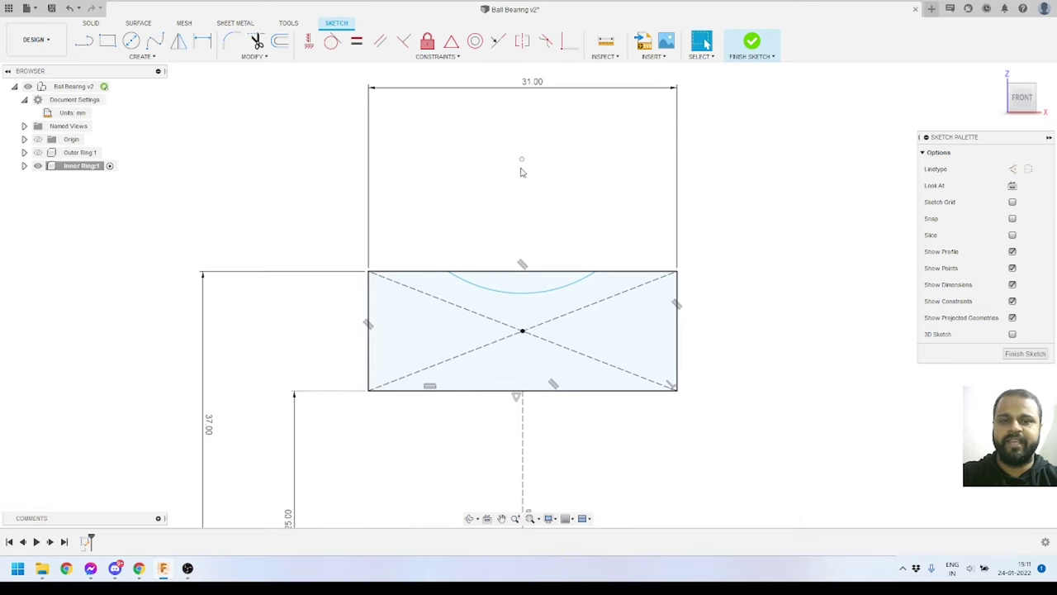
click(521, 160)
click(522, 331)
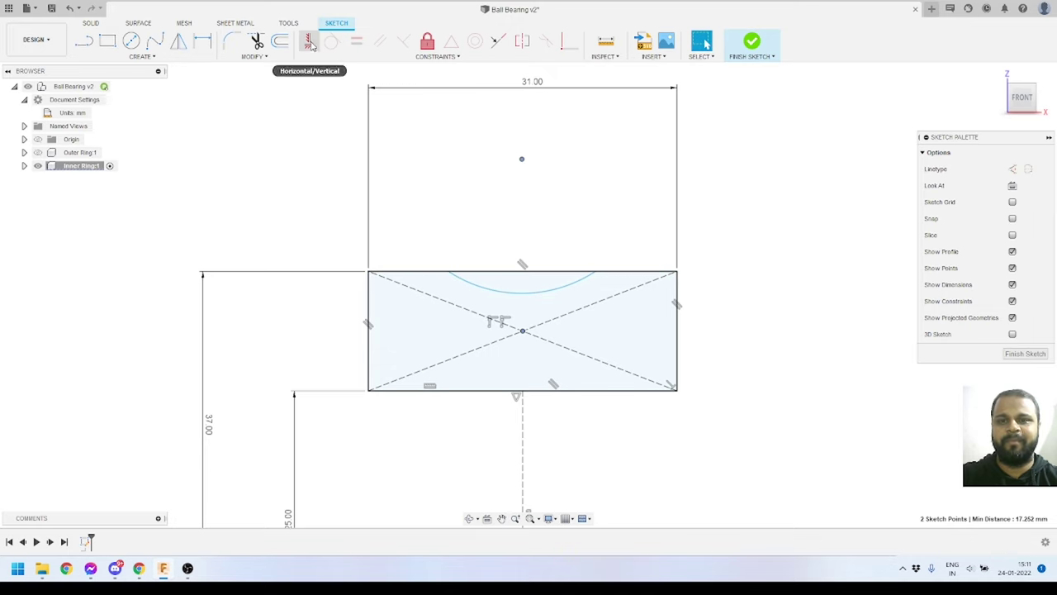
click(311, 46)
click(522, 331)
click(522, 159)
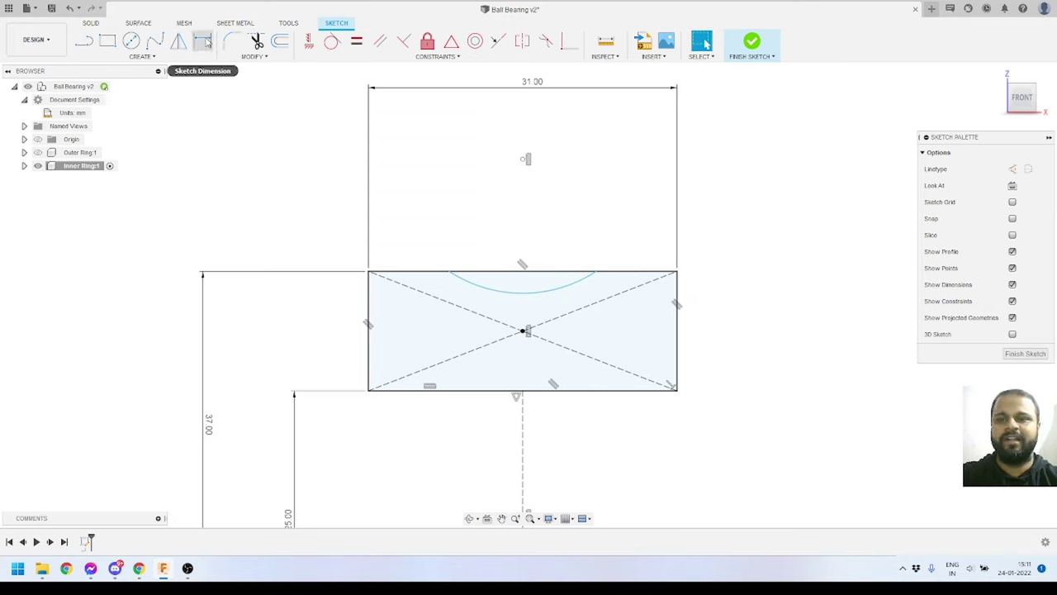
Dimension the distance from the arc's center point to the rectangle's upper edge to 8 mm.
click(203, 41)
click(522, 161)
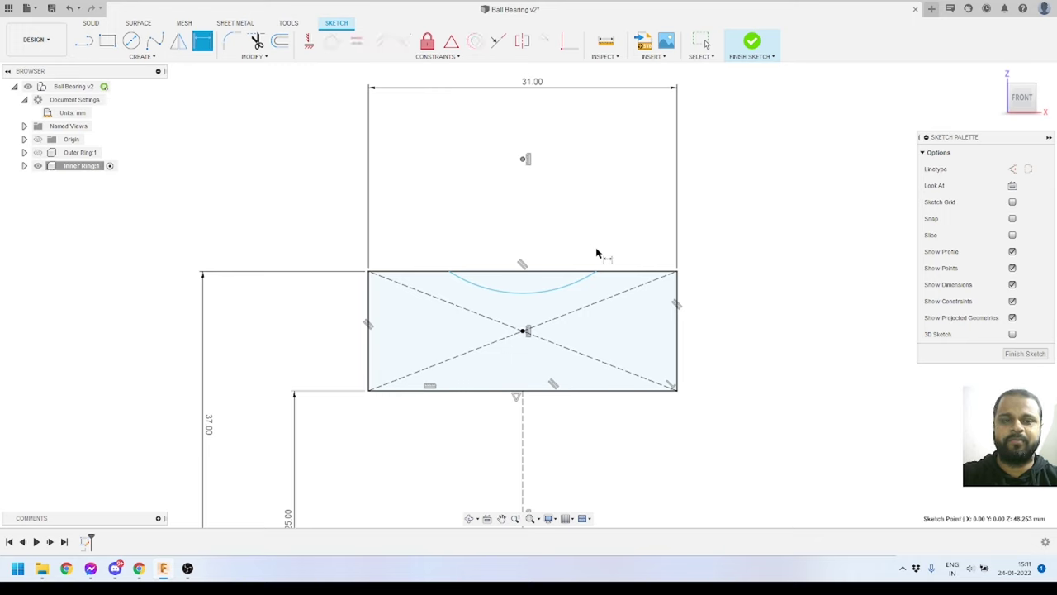
click(638, 276)
click(746, 237)
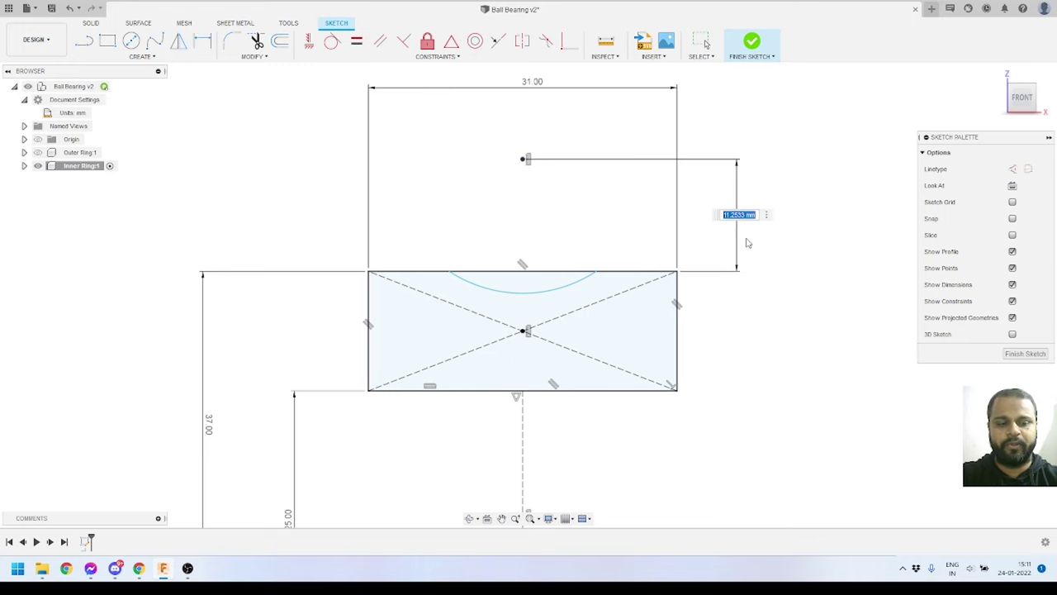
key(Return)
scroll(559, 173, down, 2)
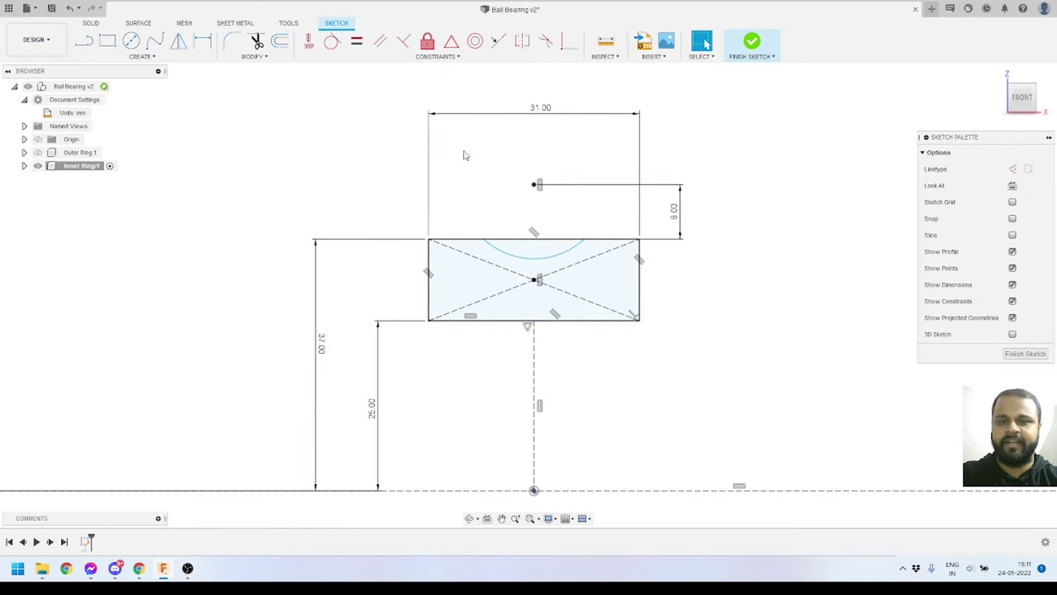
Dimension the ball groove arc with a radius of 12 mm.
click(203, 41)
scroll(572, 271, up, 2)
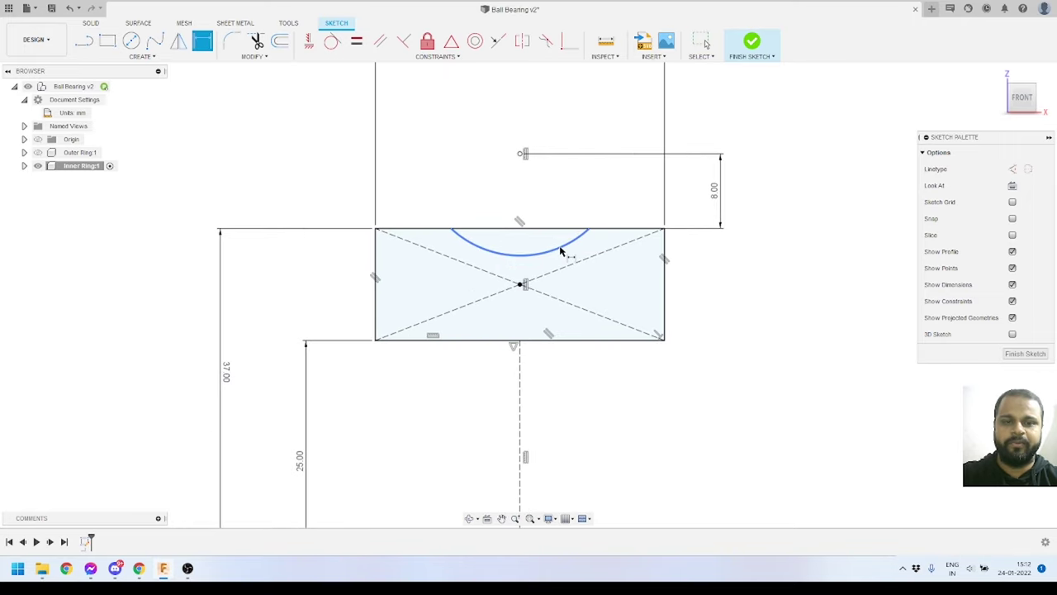
click(570, 245)
click(648, 382)
text(12)
key(Return)
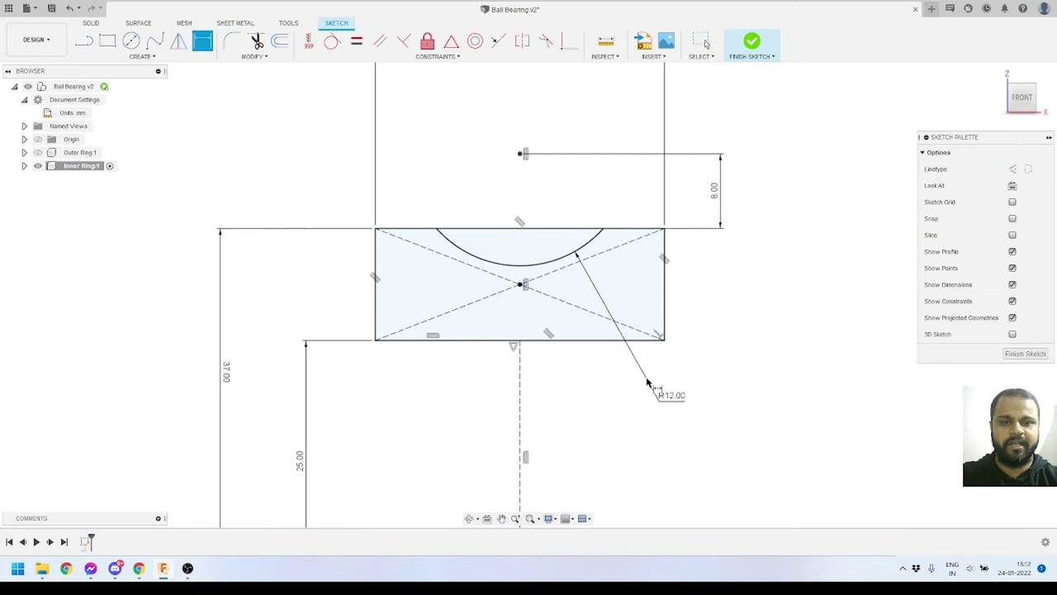
key(Escape)
scroll(529, 347, up, 1)
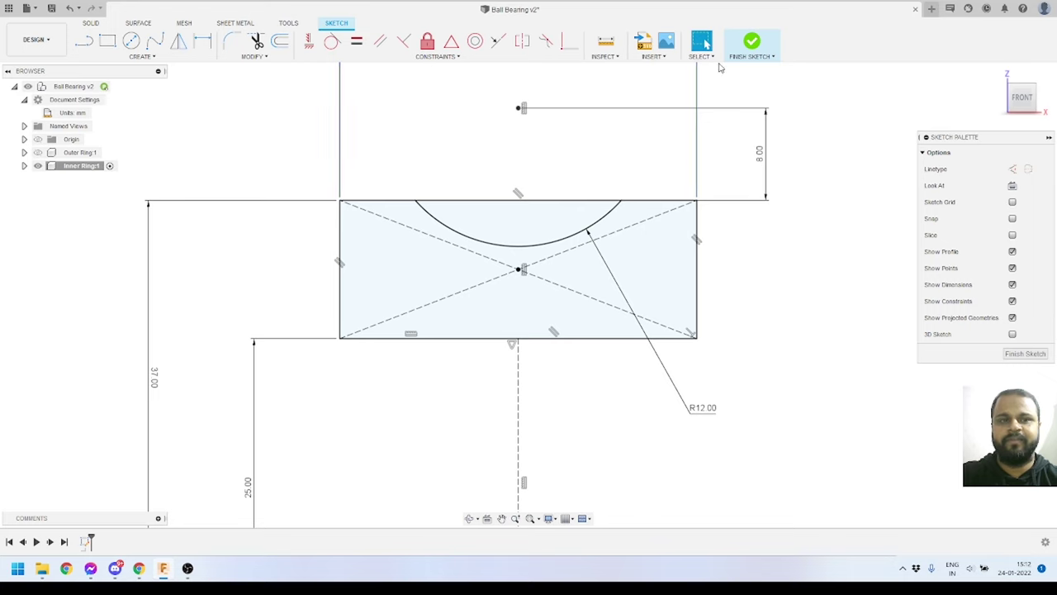
Fillet the two lower corners of the inner ring profile with a 2.1 mm radius.
click(145, 56)
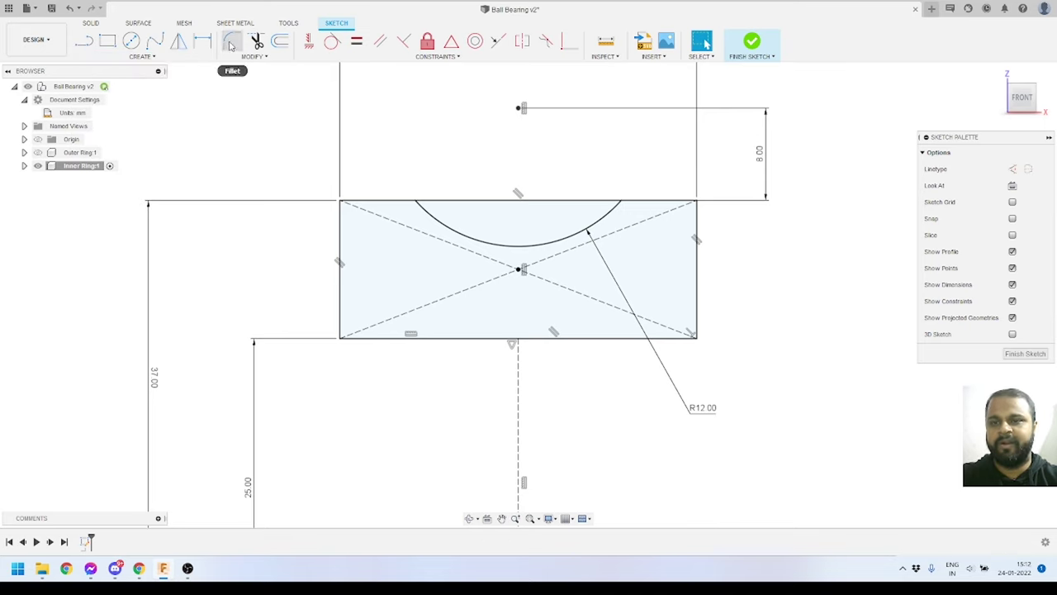
click(232, 43)
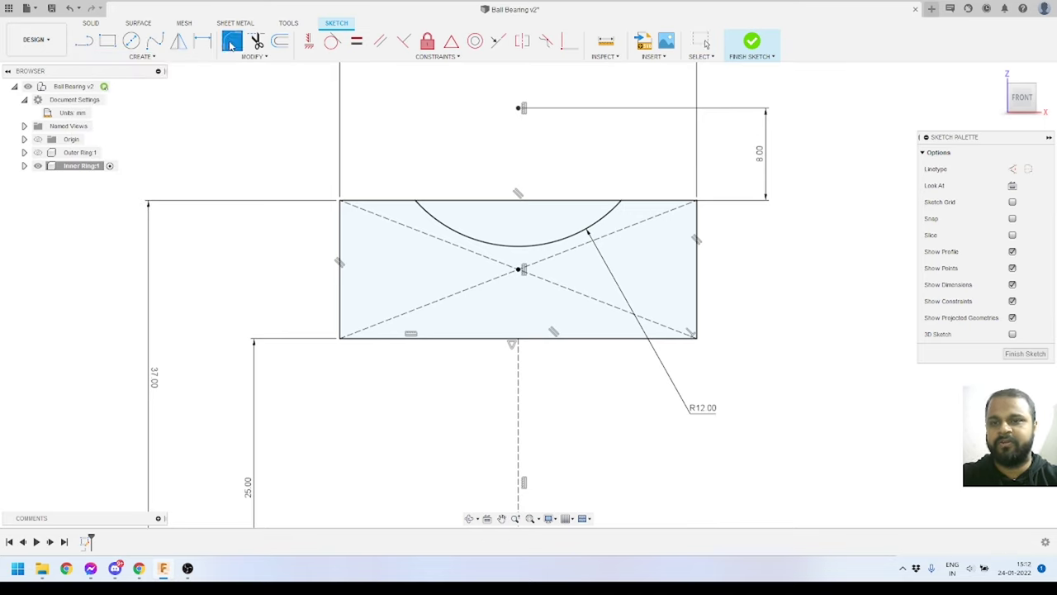
click(341, 328)
click(363, 337)
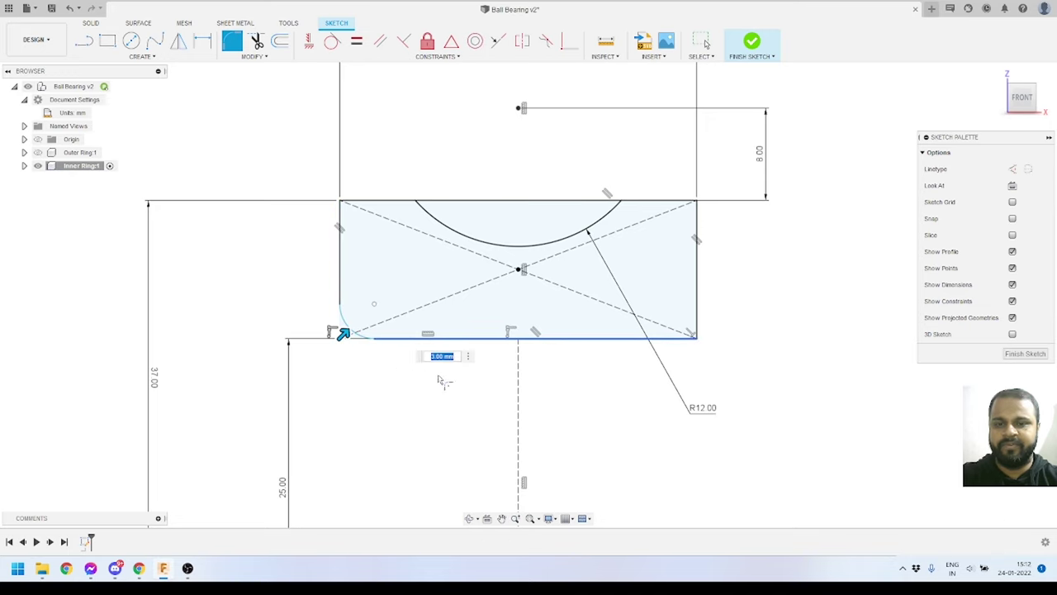
key(Return)
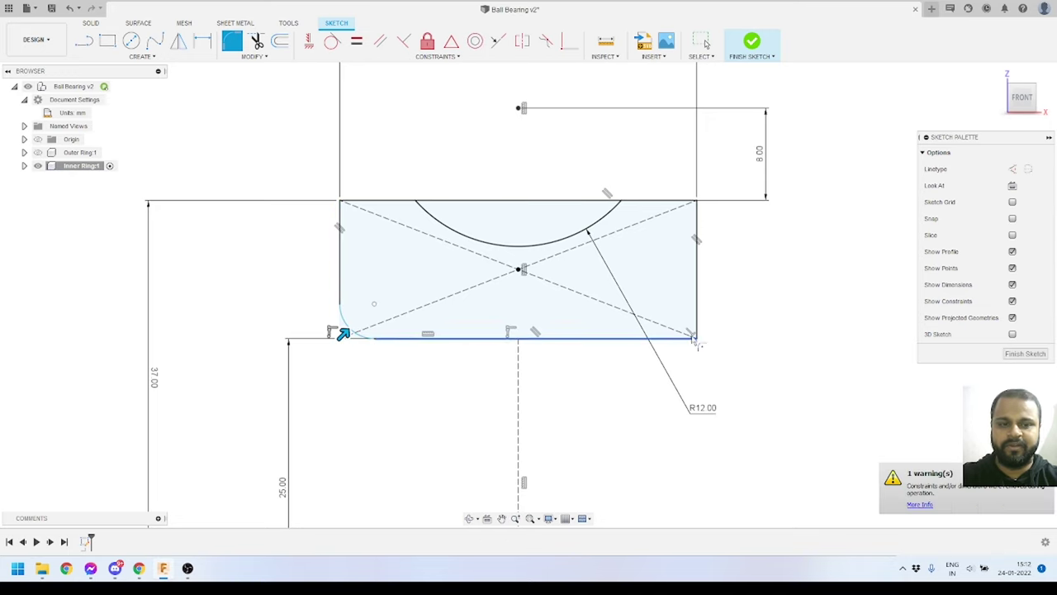
click(692, 335)
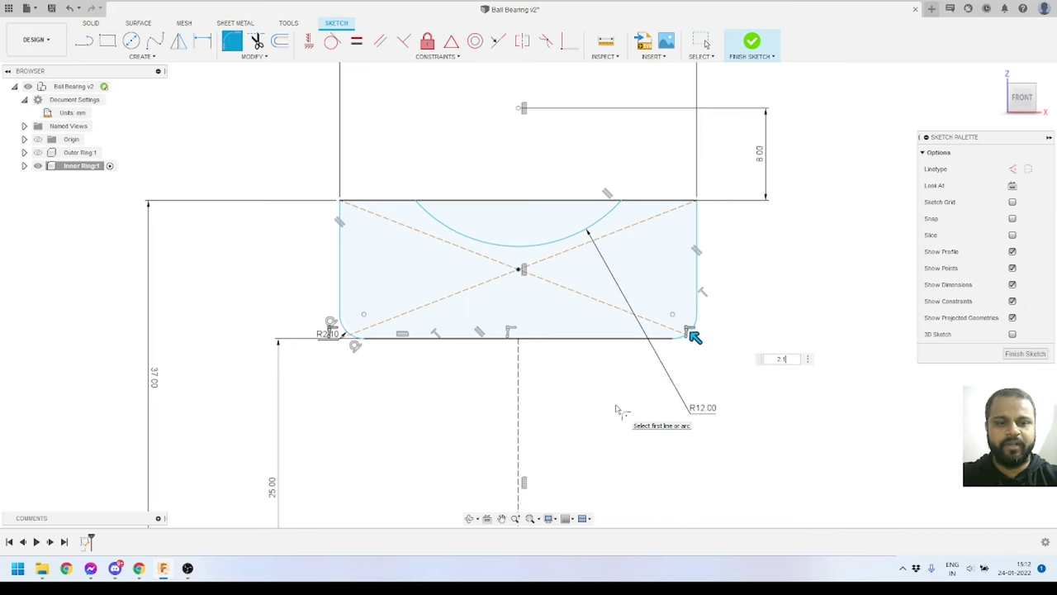
key(Return)
scroll(616, 409, down, 2)
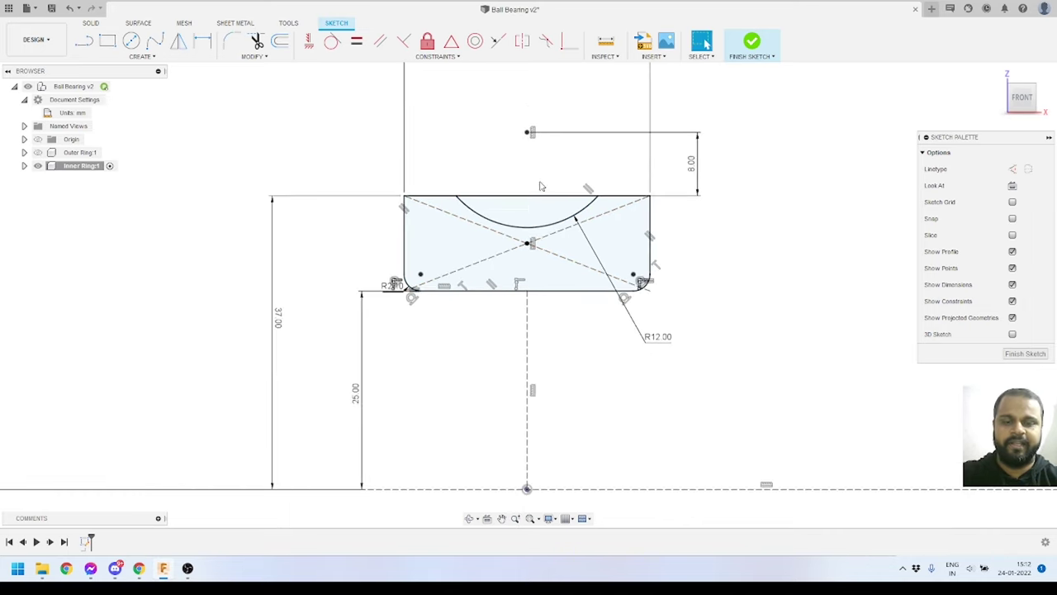
Reposition the lower corner fillet's radius dimension below the profile, clear of the constraint symbols.
drag(388, 287, 391, 329)
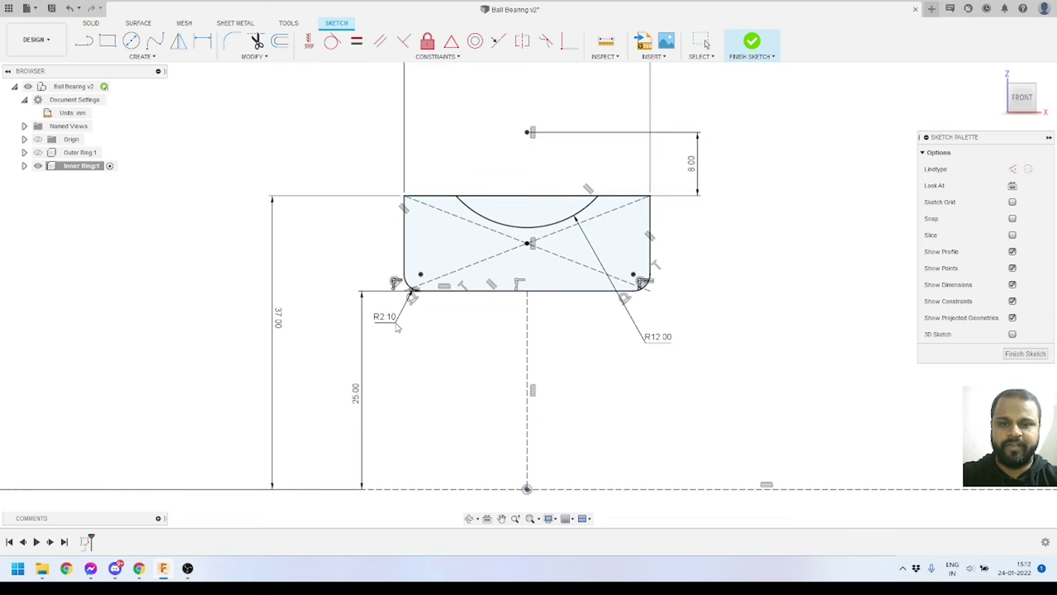
scroll(650, 288, up, 2)
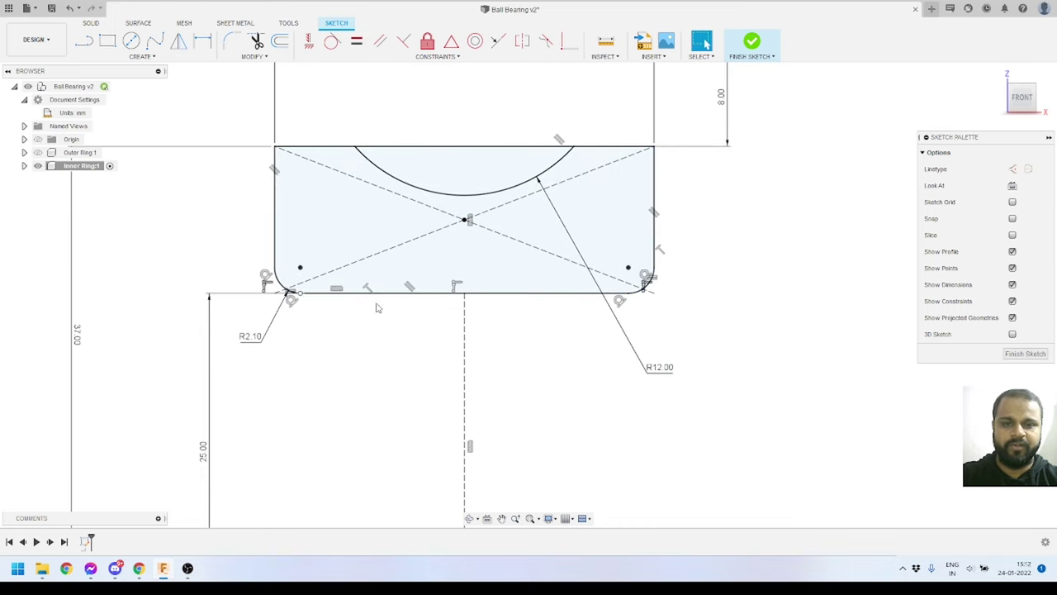
scroll(699, 299, down, 3)
scroll(521, 291, up, 2)
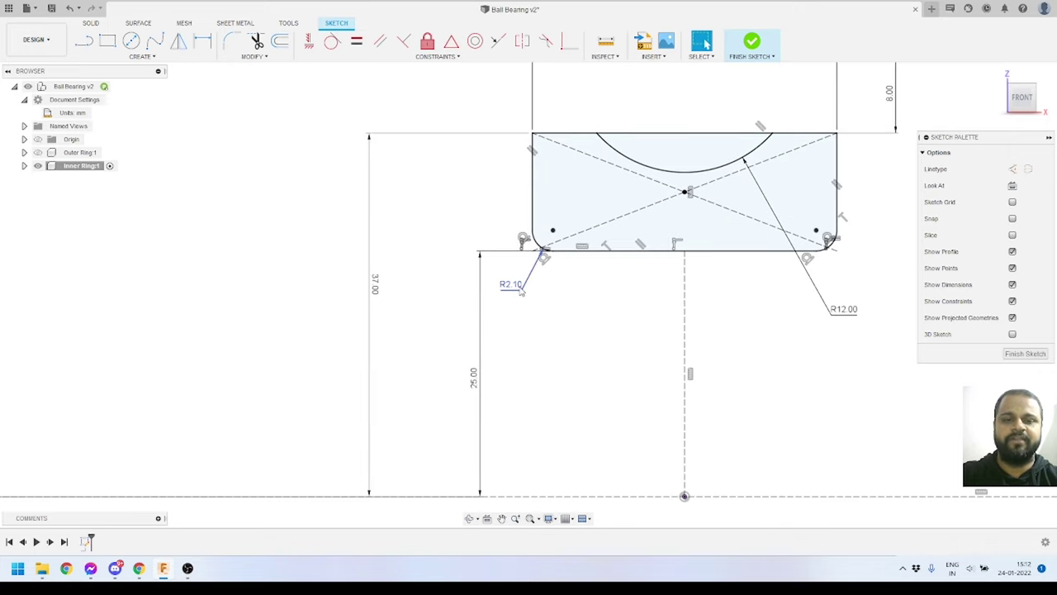
Try a 3 mm radius on the lower corner fillets and set the dimension back to 2.1 mm.
double_click(516, 286)
key(Return)
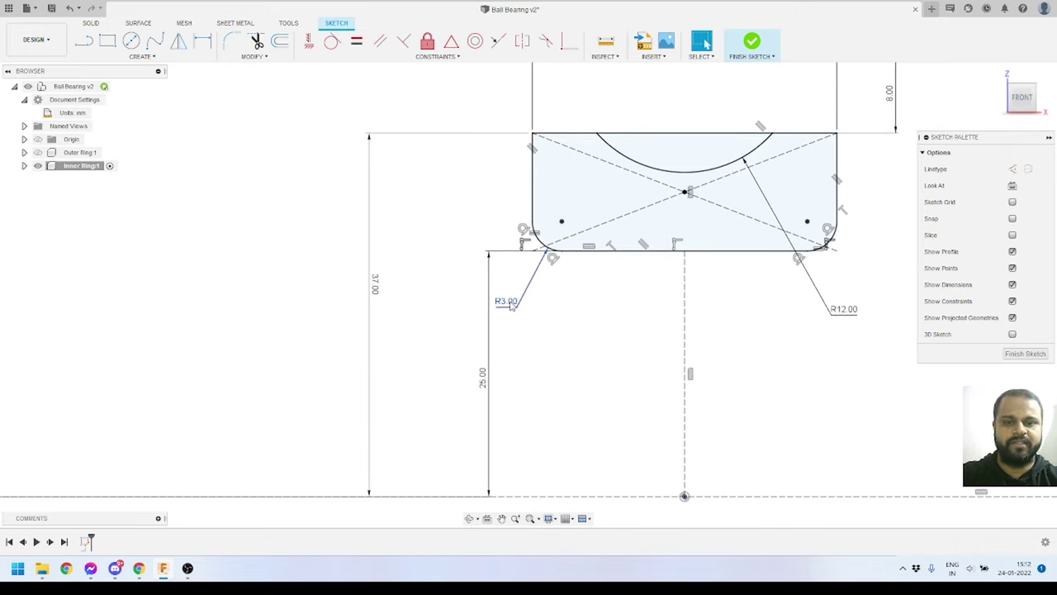
double_click(511, 304)
text(2.1)
key(Return)
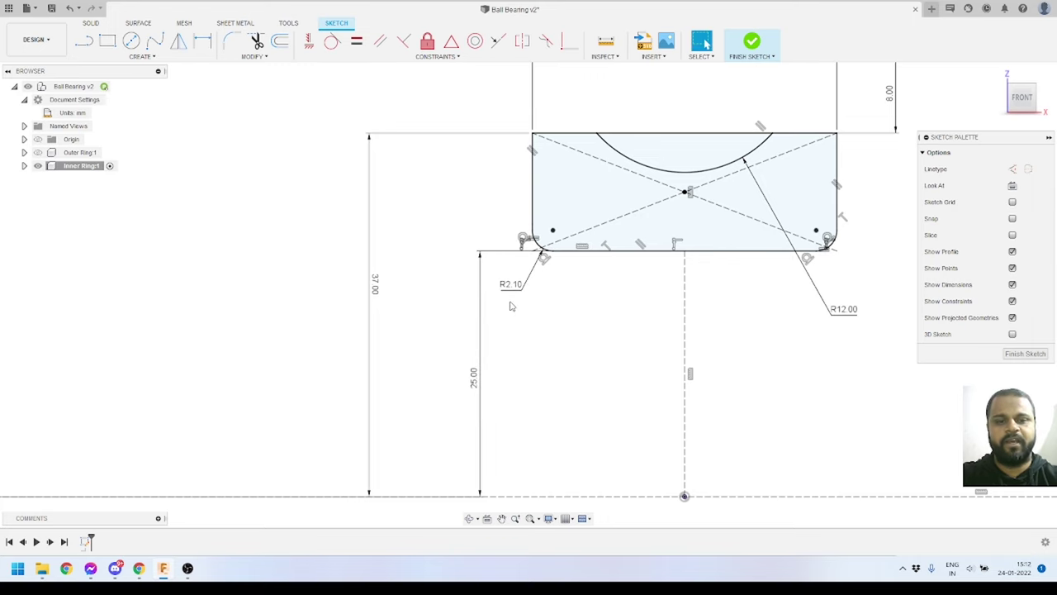
Finish the sketch and revolve the grooved profile 360 degrees around the long horizontal construction line as a new body.
scroll(712, 253, down, 4)
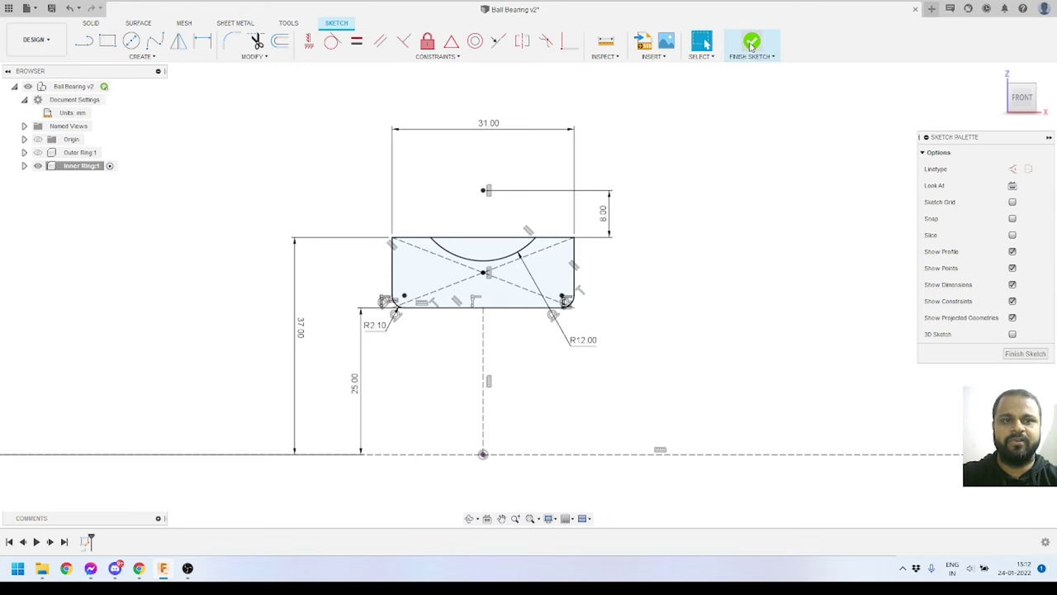
click(751, 46)
scroll(520, 267, down, 3)
shift+middle_drag(430, 273, 499, 355)
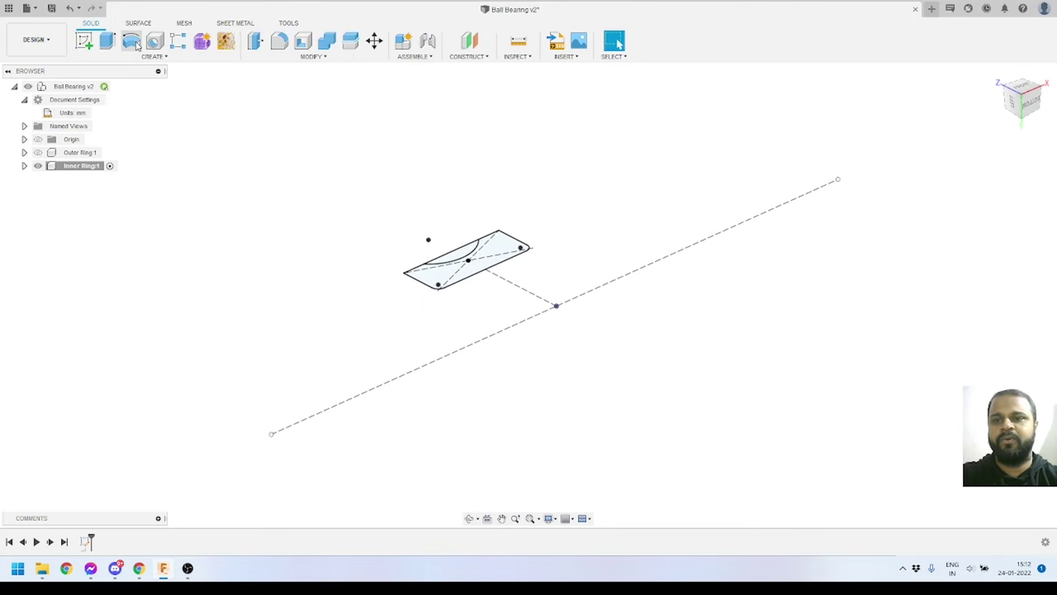
click(131, 41)
scroll(512, 288, up, 2)
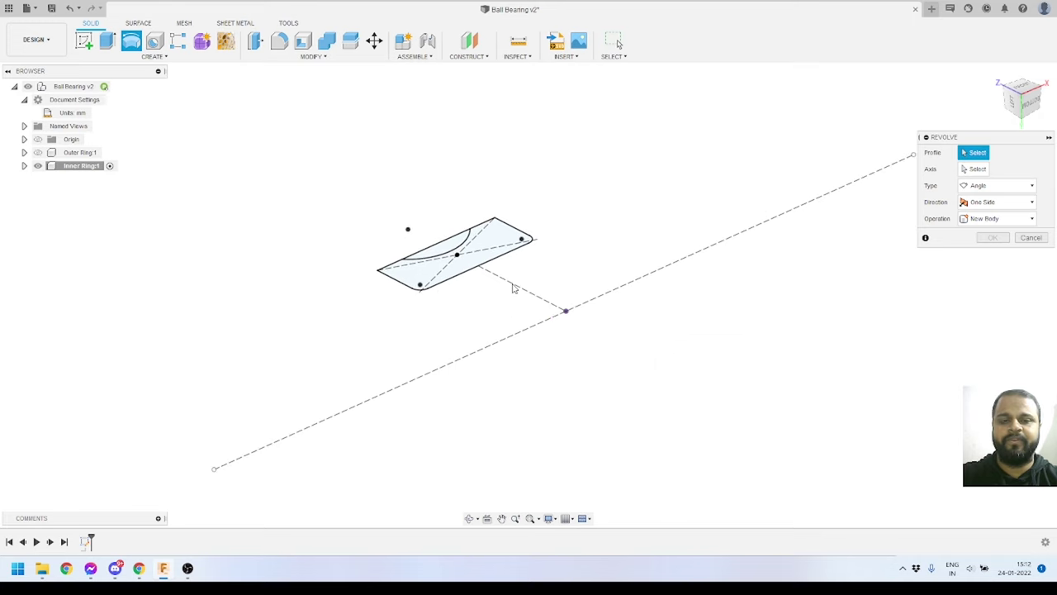
click(499, 243)
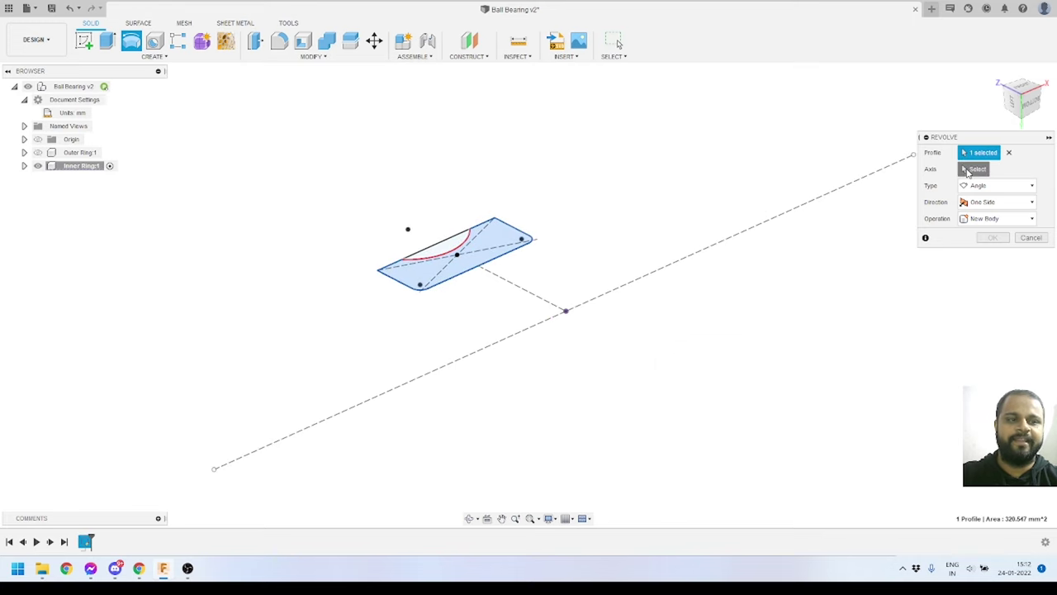
click(973, 170)
click(638, 283)
scroll(578, 306, down, 2)
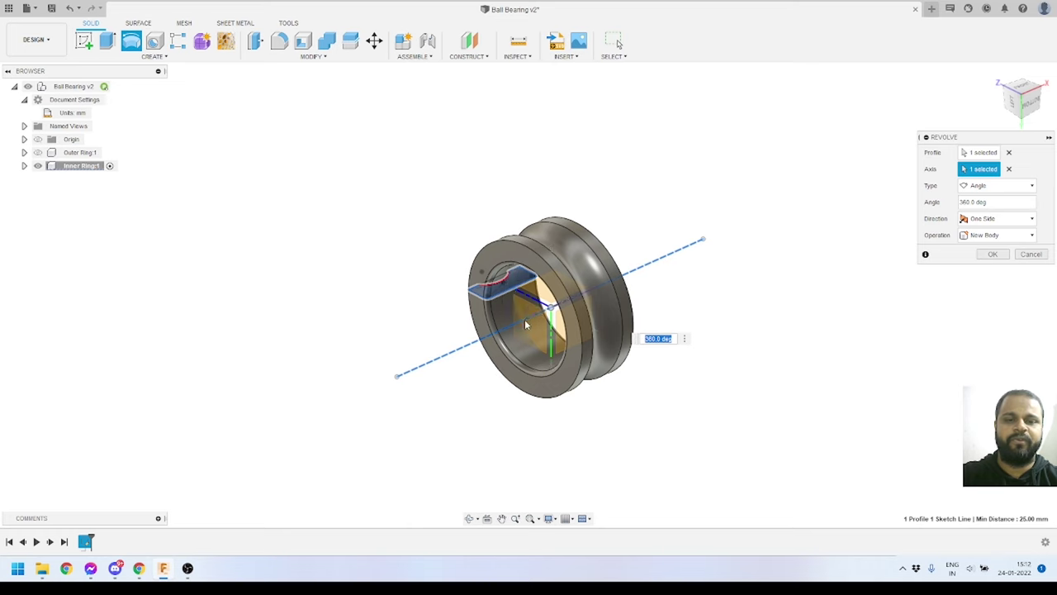
click(992, 254)
scroll(719, 259, up, 2)
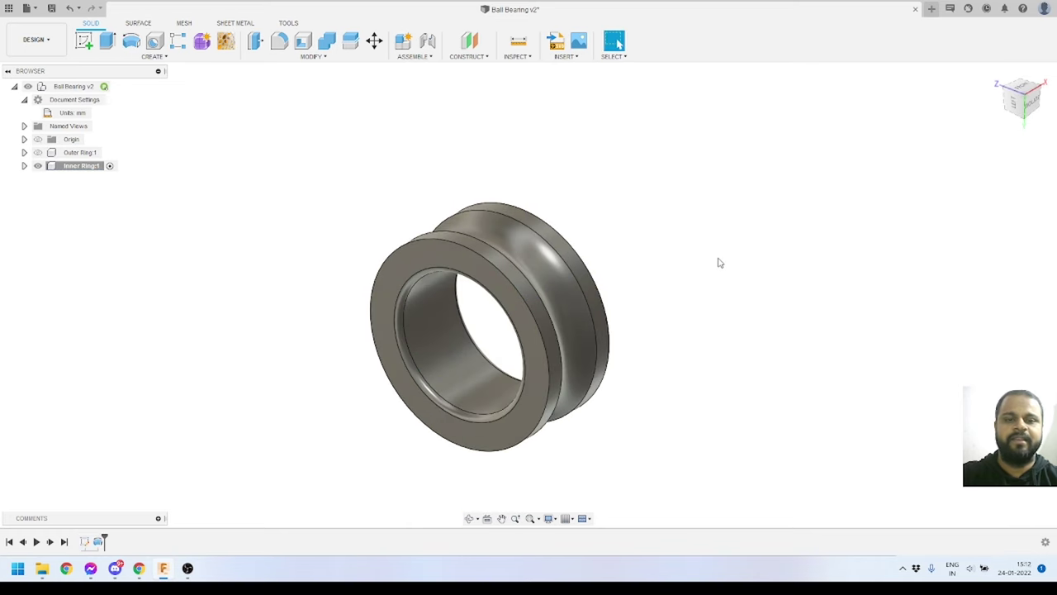
Activate the top-level Ball Bearing assembly and show the Outer Ring component together with the inner ring.
double_click(81, 87)
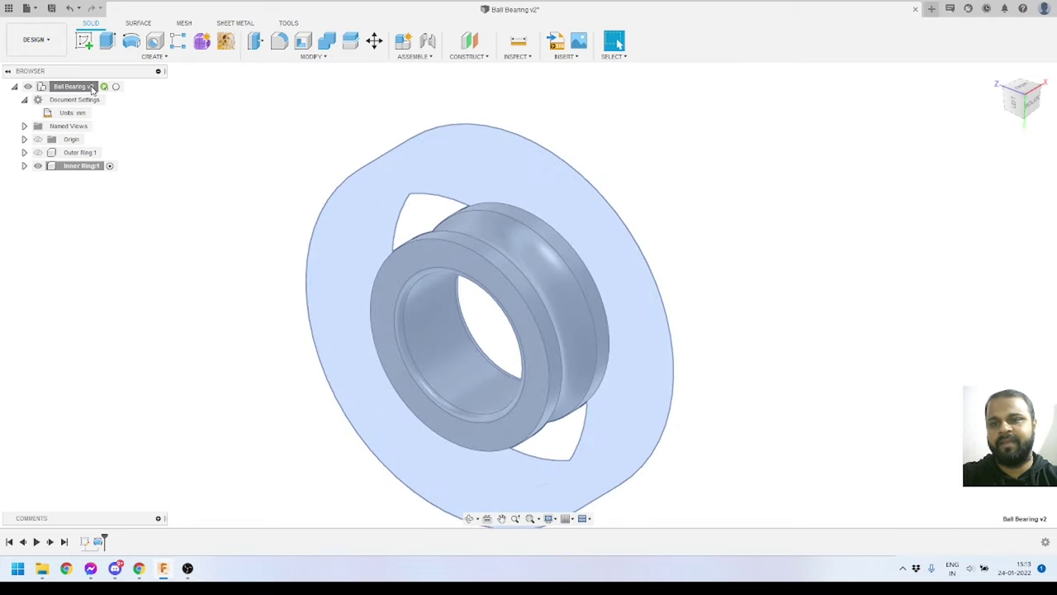
click(37, 152)
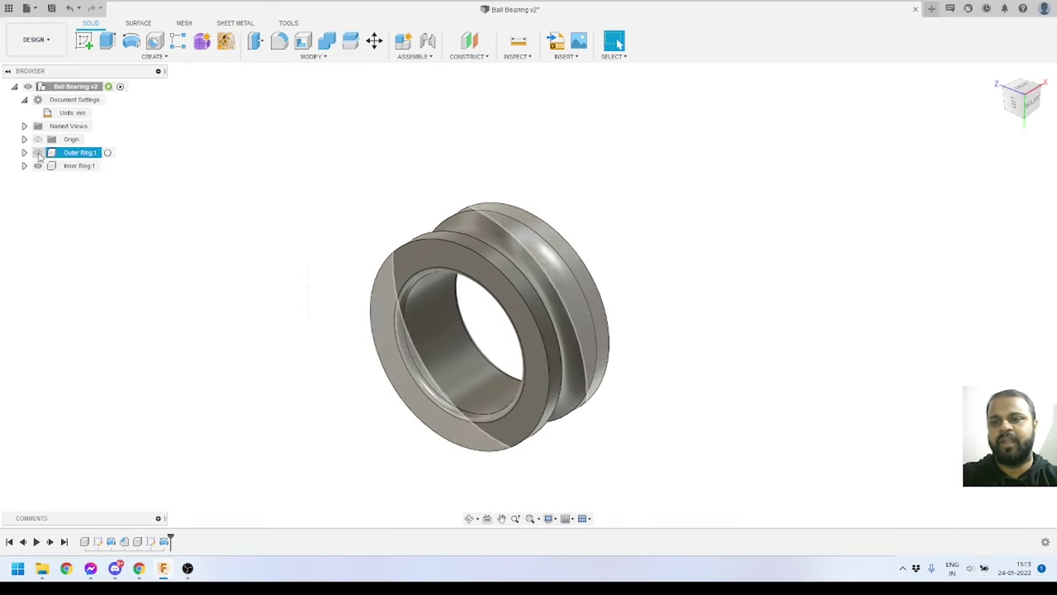
click(37, 152)
shift+middle_drag(660, 194, 654, 242)
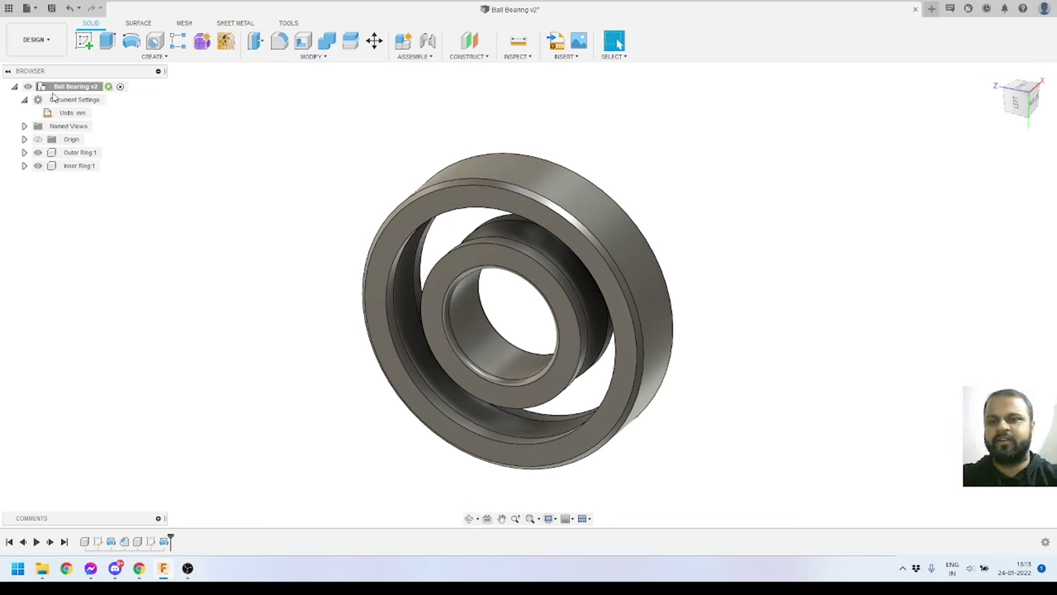
Create an active internal standard component named Ball under the top-level assembly.
click(154, 57)
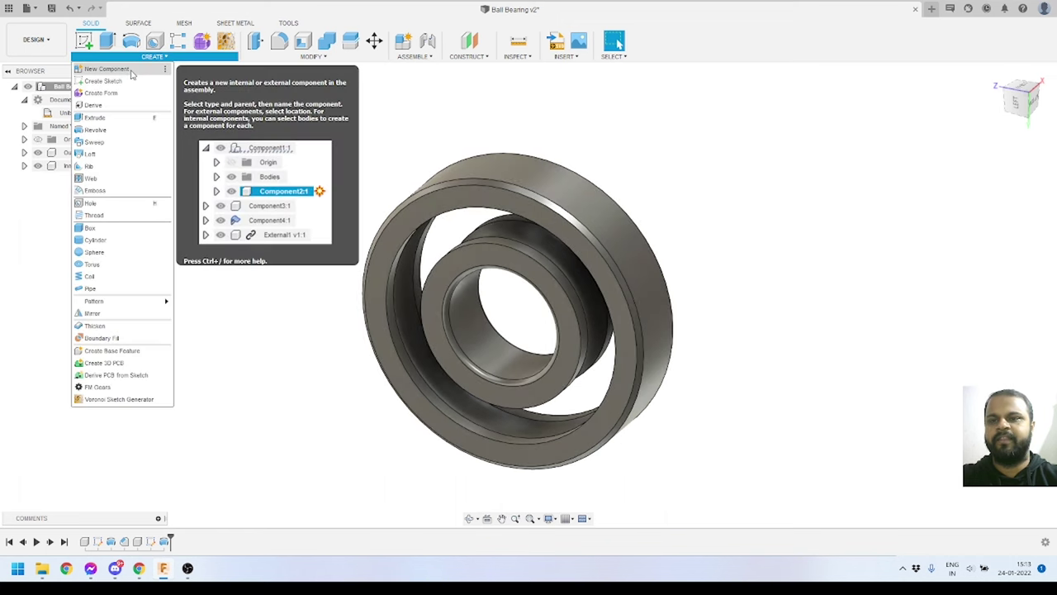
click(131, 74)
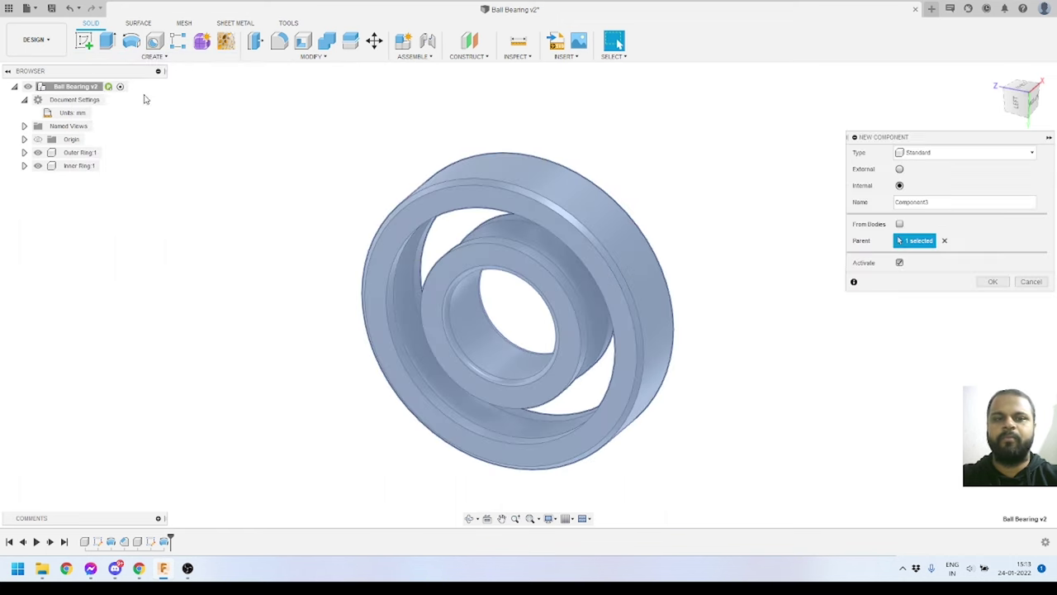
double_click(958, 201)
text(Bal)
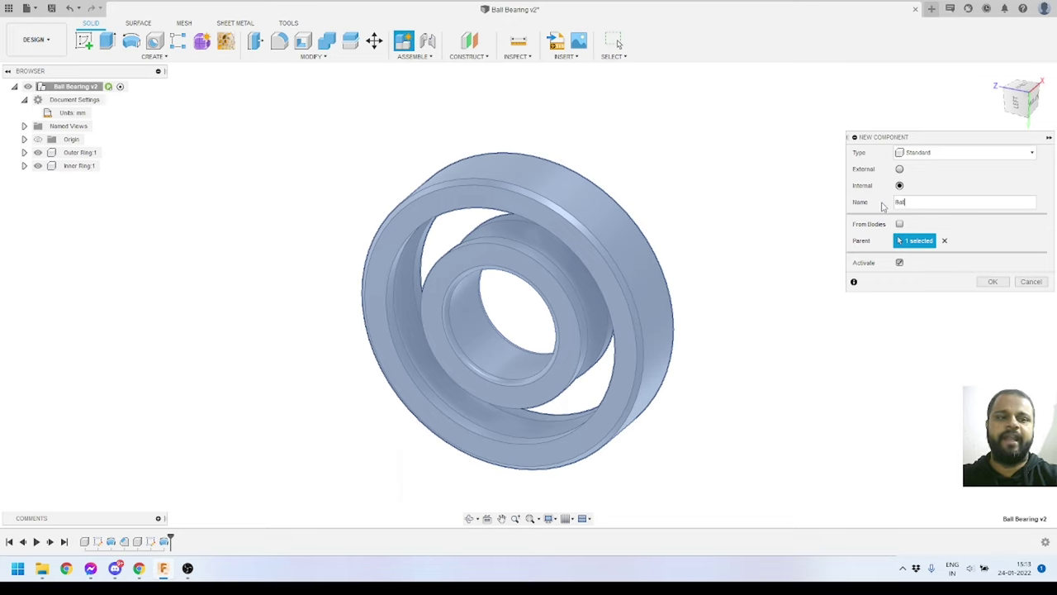
text(l)
click(992, 282)
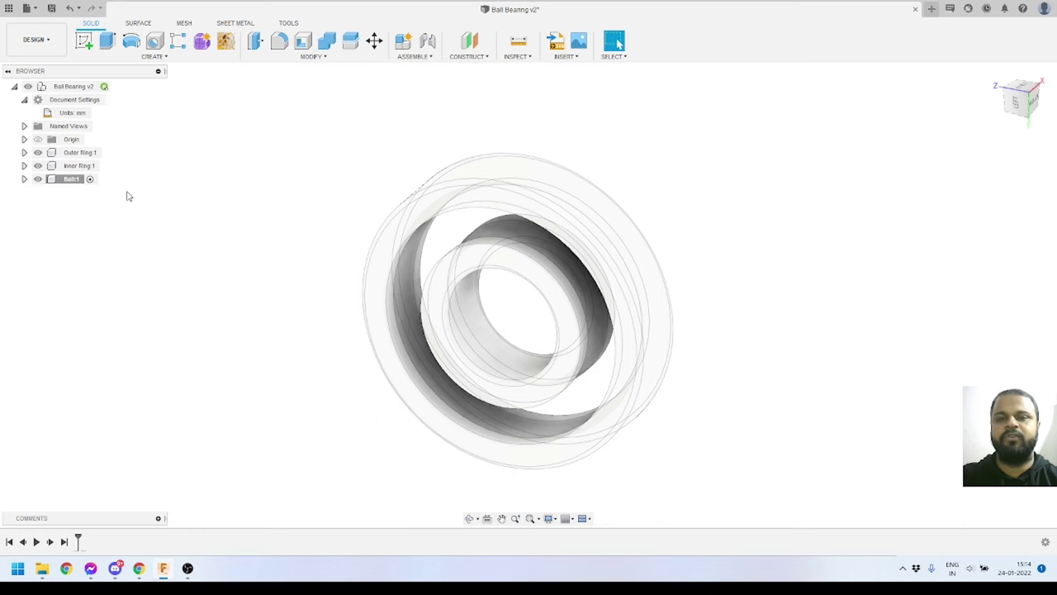
Create a 24 mm diameter sphere centered on the origin as a new body in the Ball component.
click(155, 57)
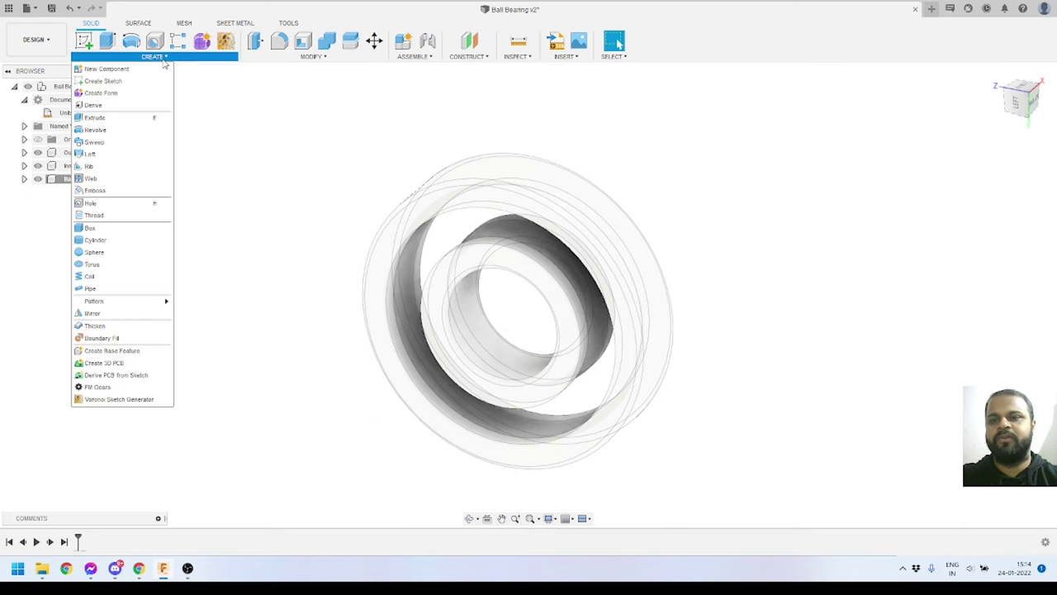
click(116, 256)
click(496, 318)
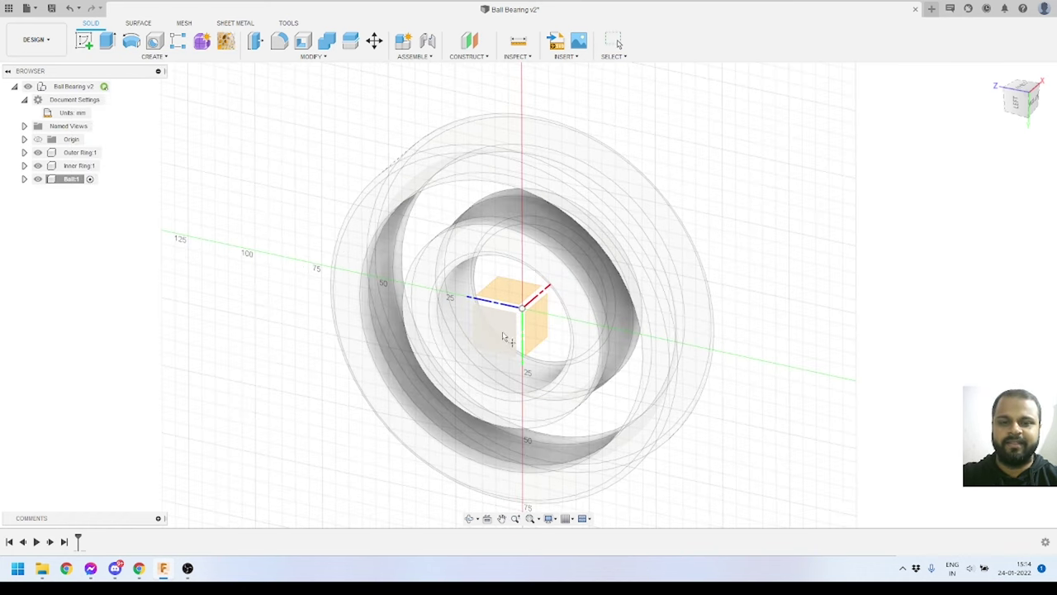
click(522, 308)
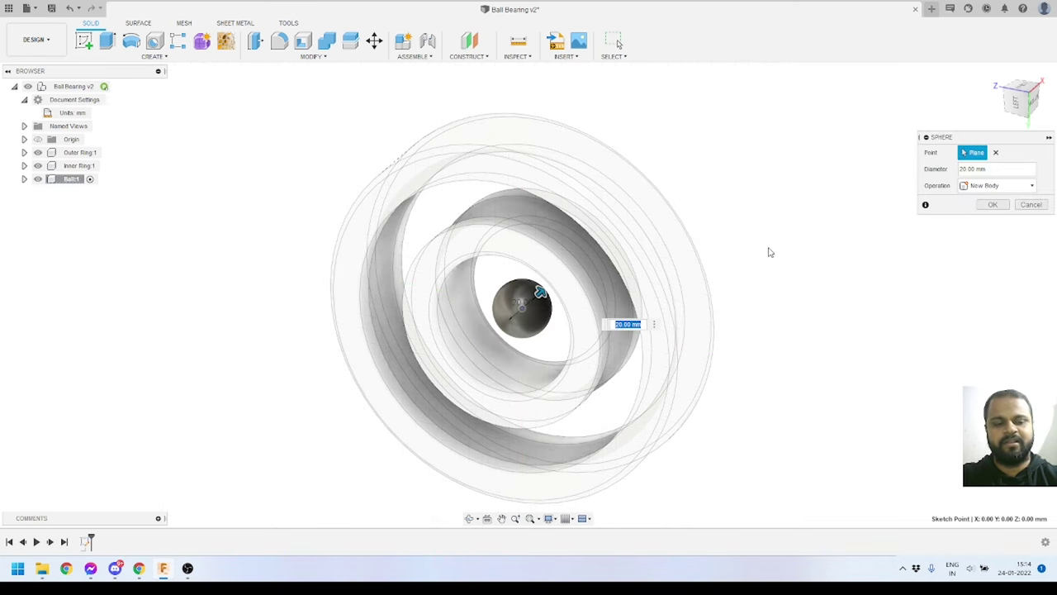
text(24)
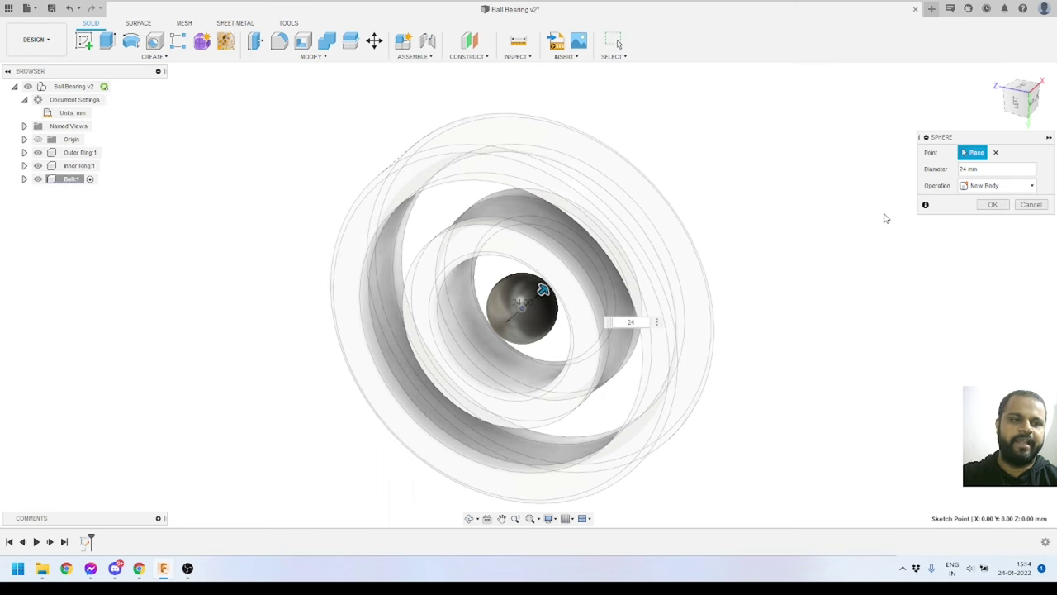
click(993, 204)
Activate the top-level Ball Bearing assembly.
shift+middle_drag(710, 248, 556, 328)
scroll(556, 327, up, 1)
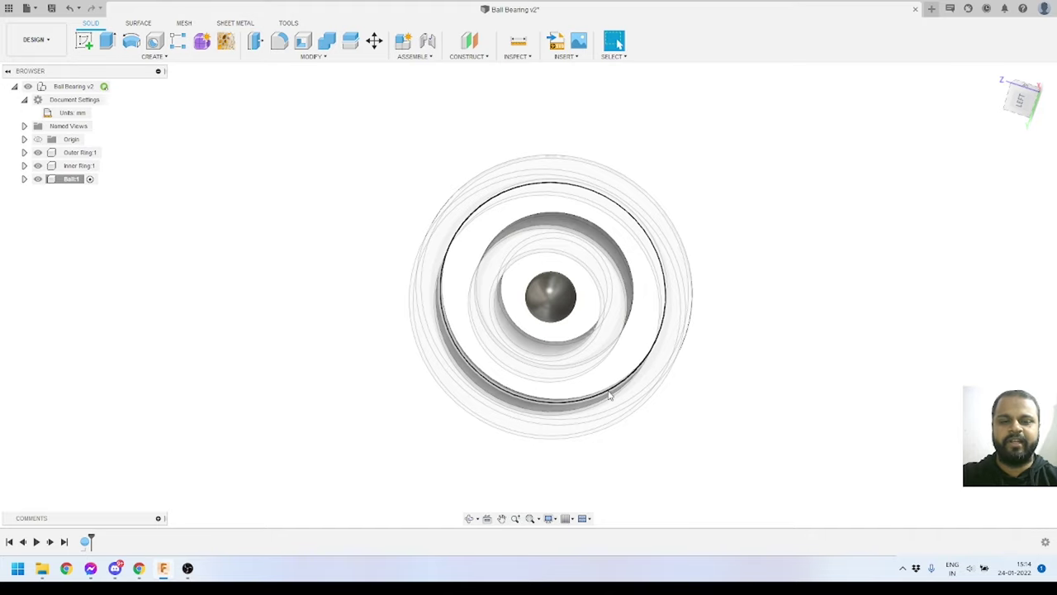
scroll(579, 332, up, 2)
shift+middle_drag(546, 357, 528, 359)
scroll(572, 313, down, 2)
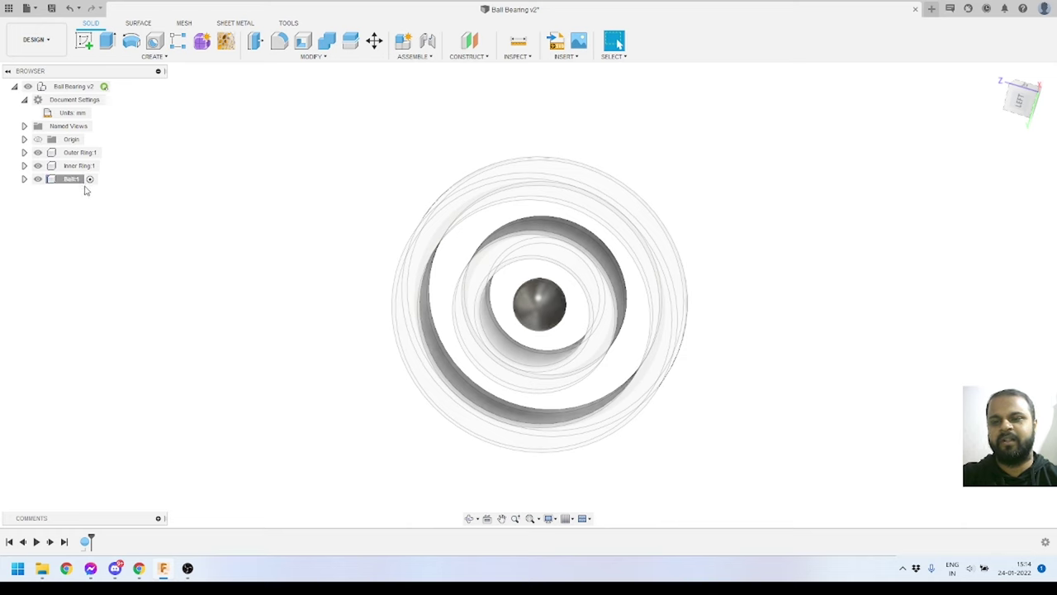
click(116, 87)
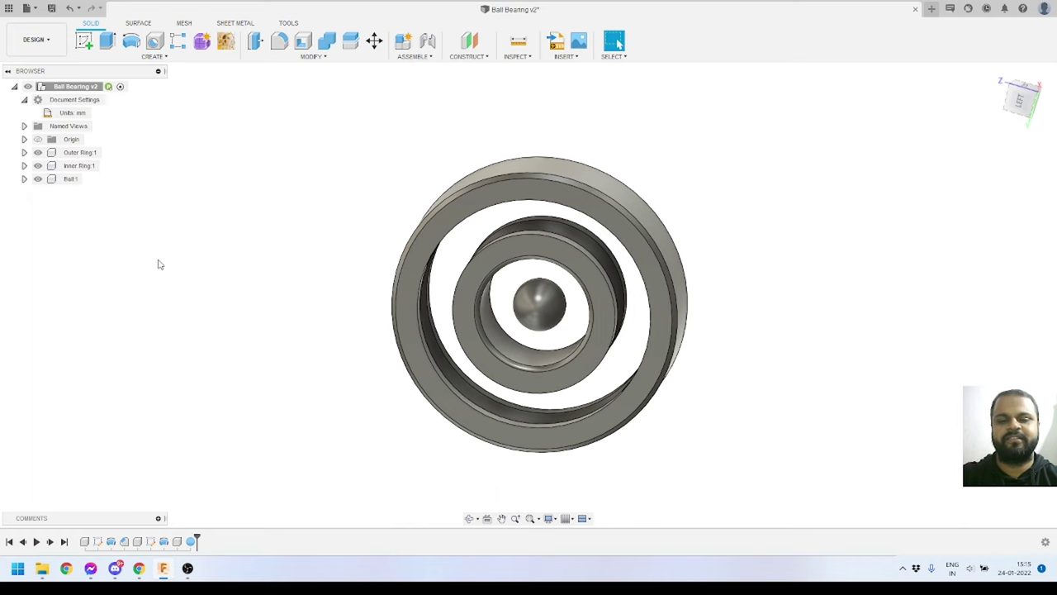
Create an active internal standard component named Cage under the top-level assembly.
click(152, 56)
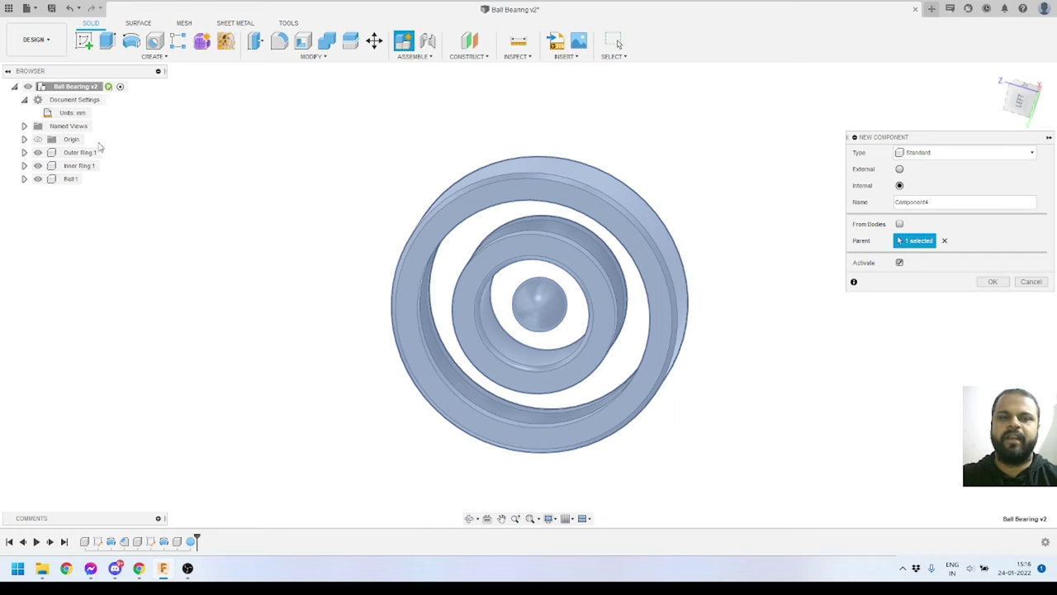
drag(930, 201, 884, 206)
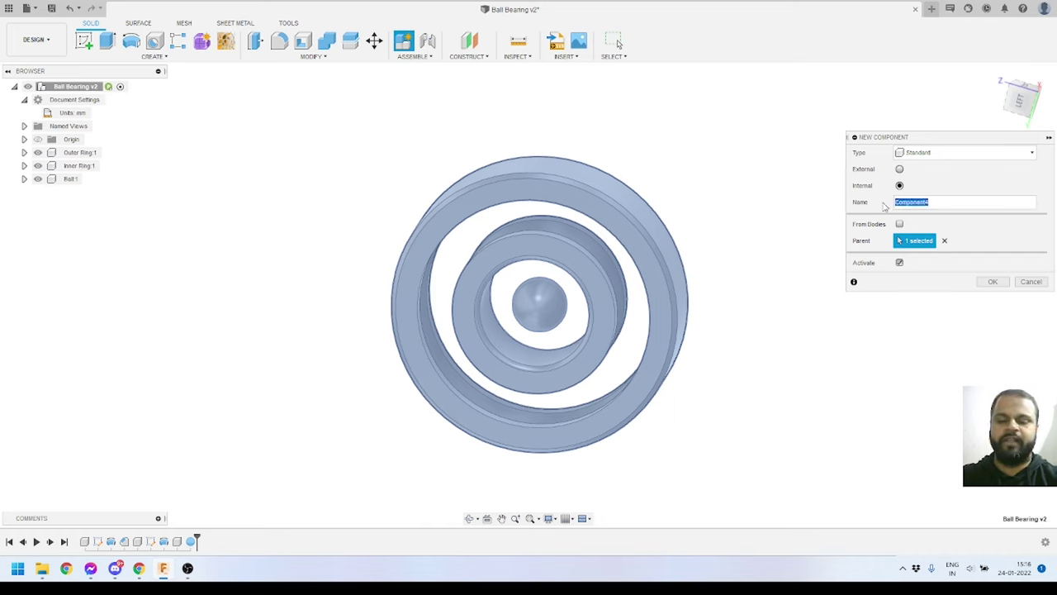
text(Cage)
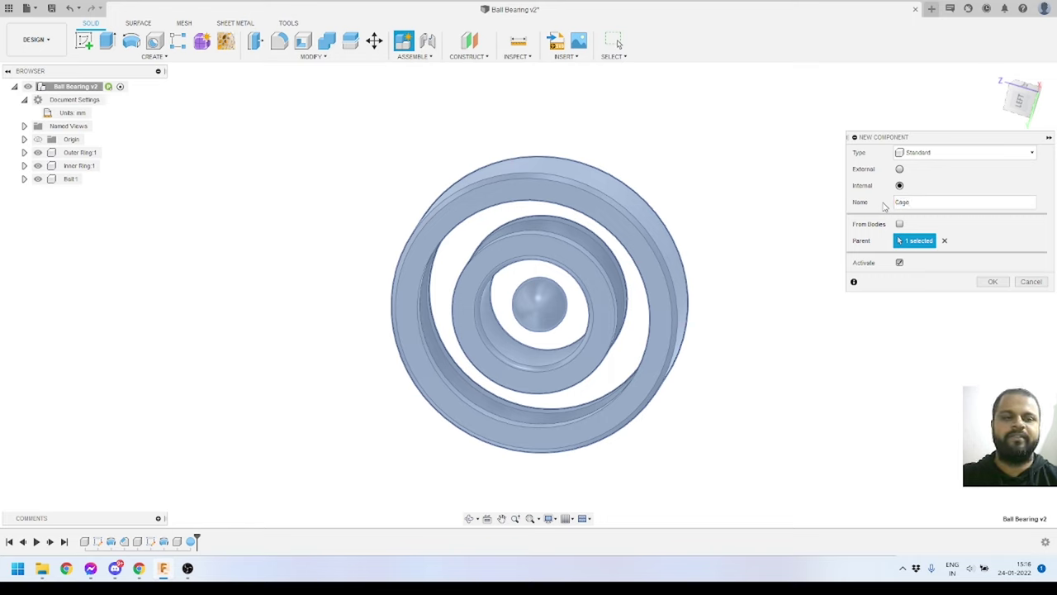
click(992, 282)
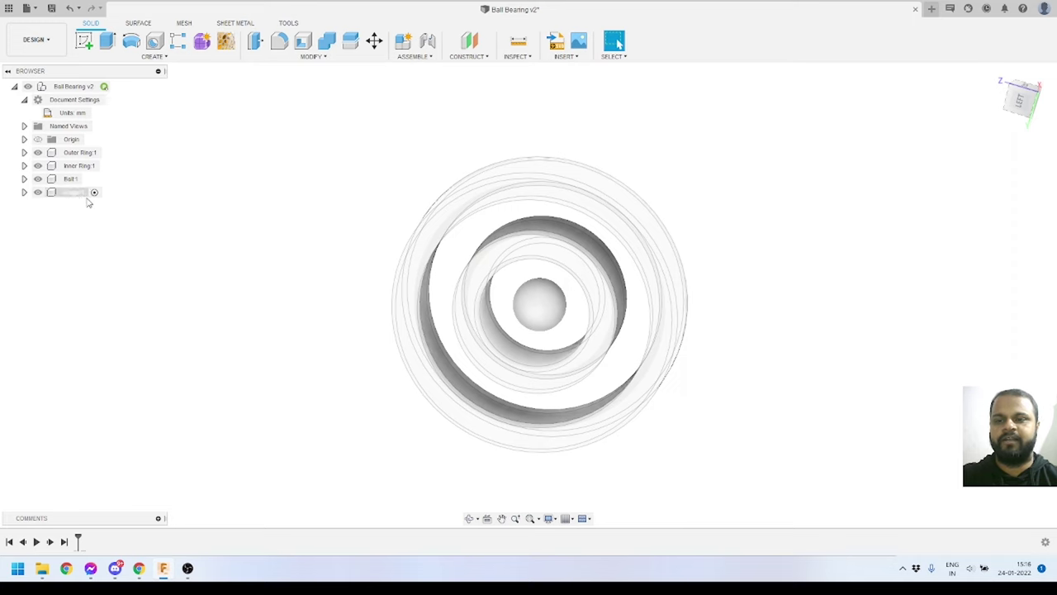
Expand the Cage component and hide the Outer Ring, Inner Ring and Ball components.
click(24, 192)
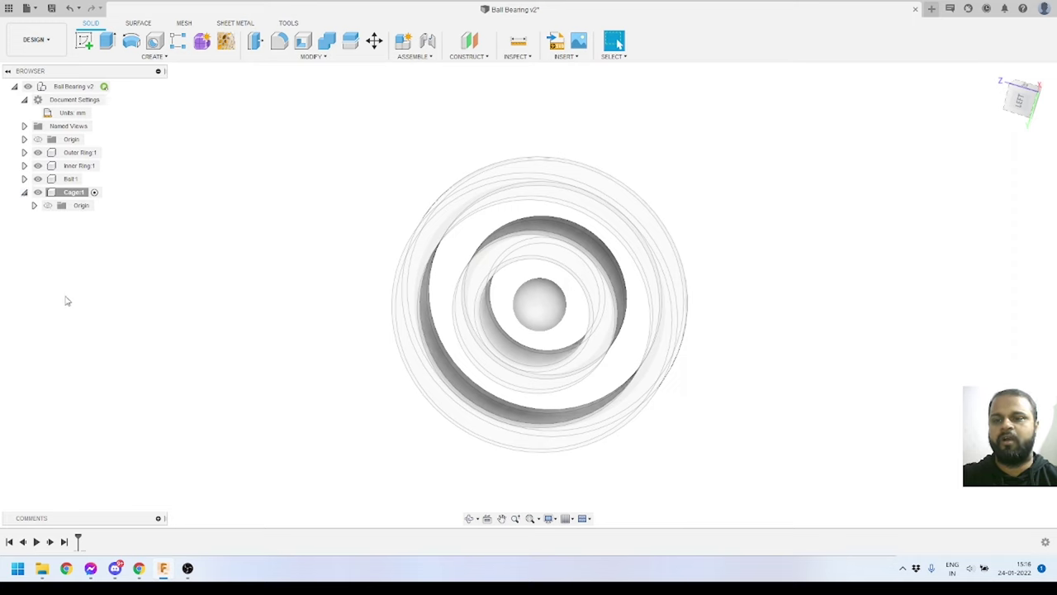
click(38, 152)
click(38, 165)
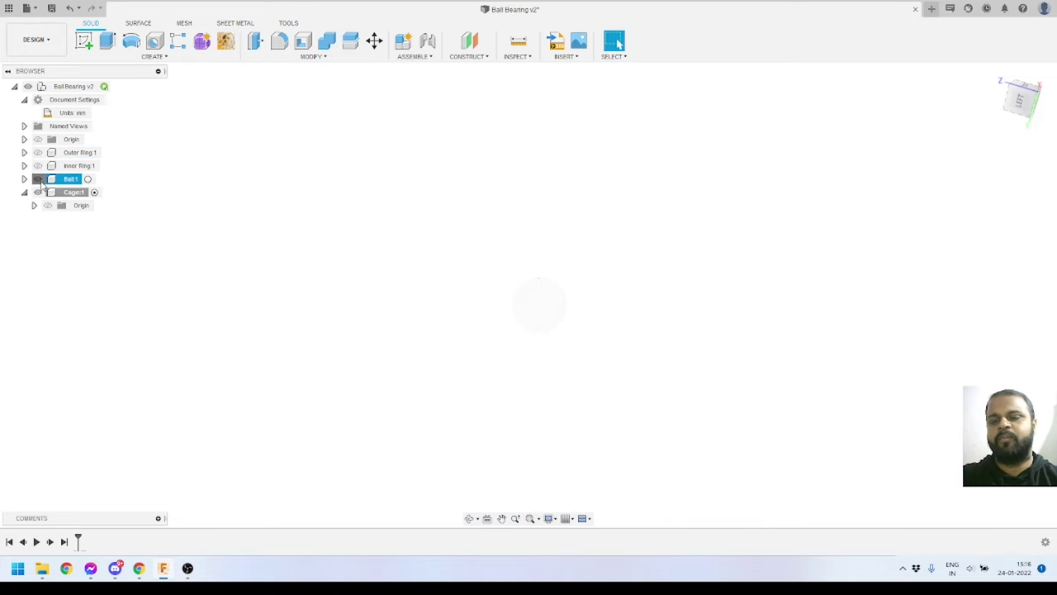
click(38, 178)
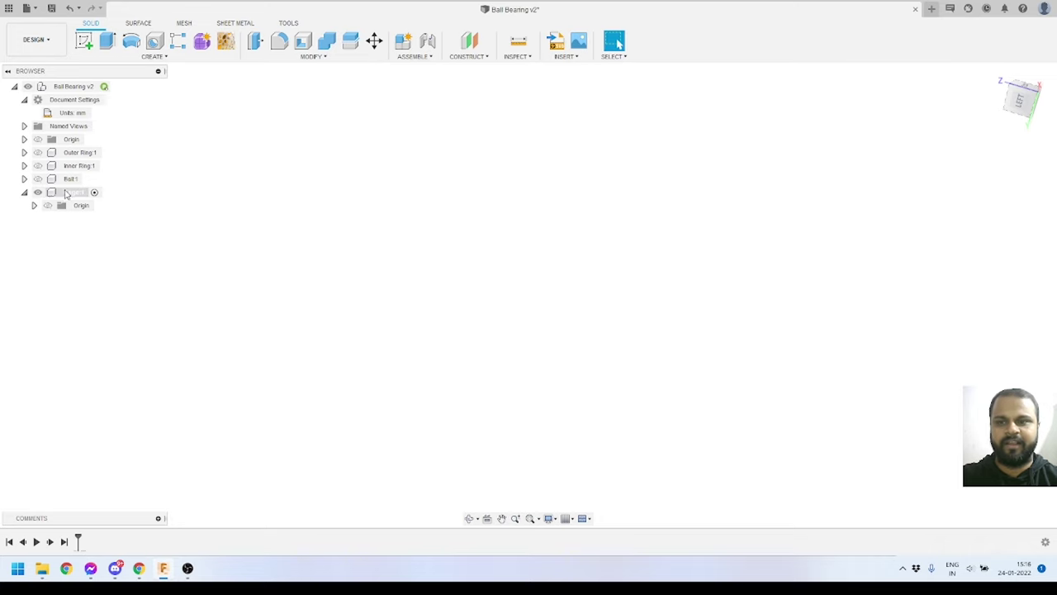
click(93, 192)
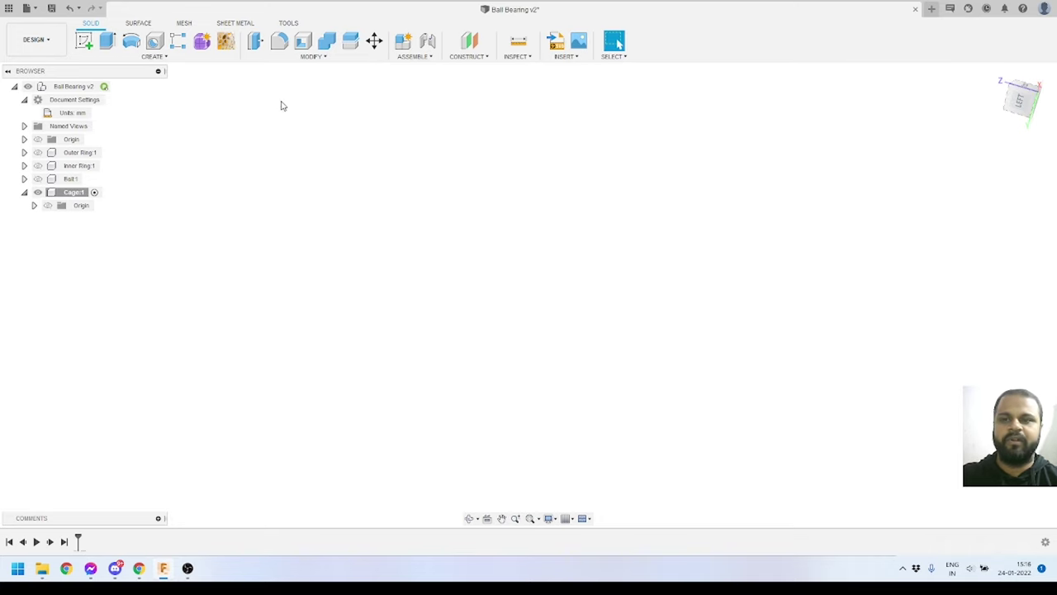
Sketch two concentric circles, about 123 mm and about 83 mm in diameter, centered on the origin on the front XZ plane.
click(994, 74)
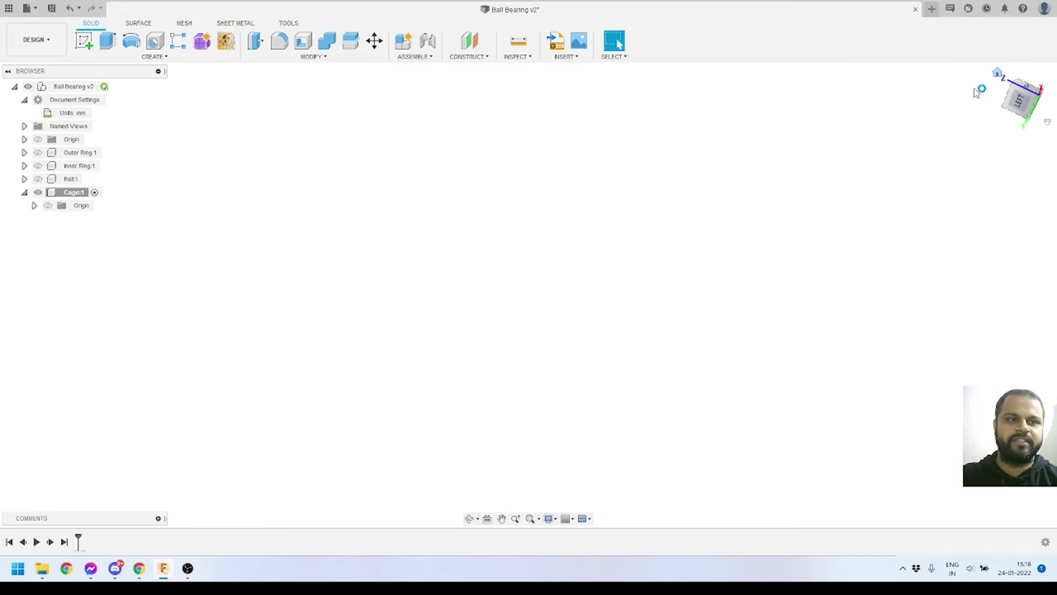
click(83, 41)
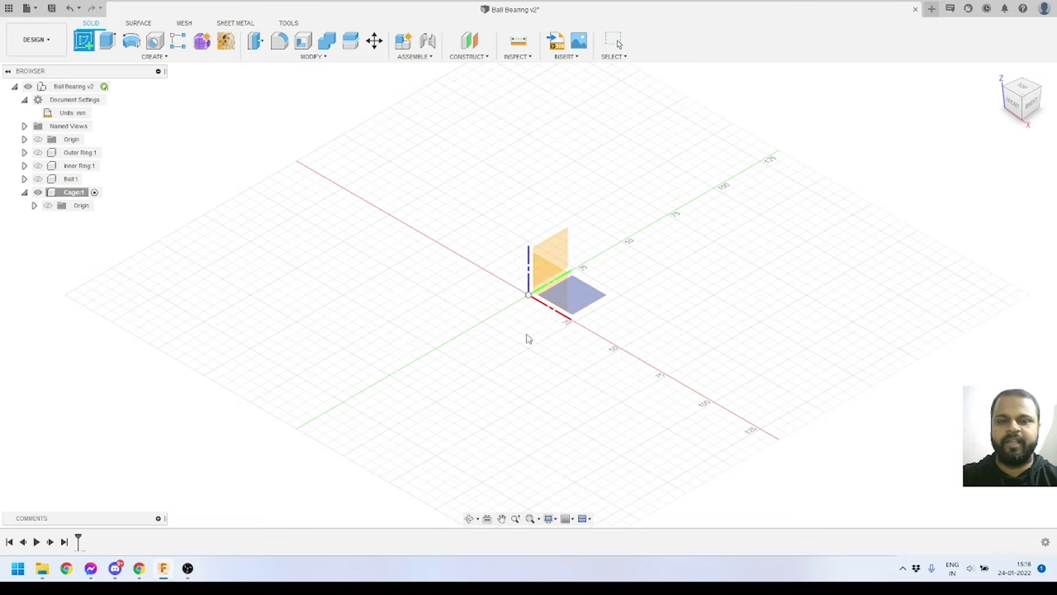
click(554, 289)
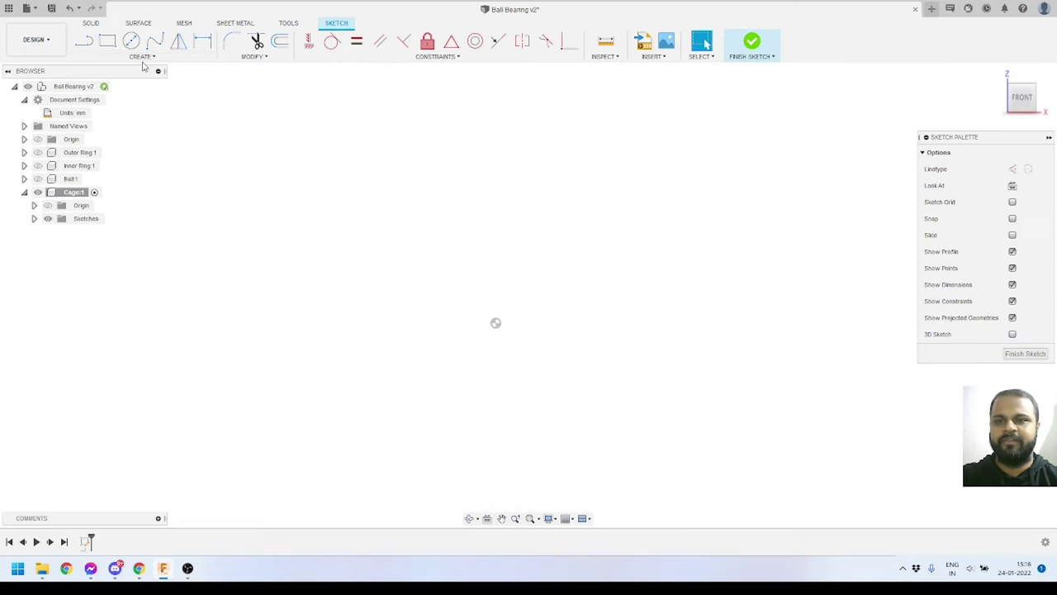
click(131, 41)
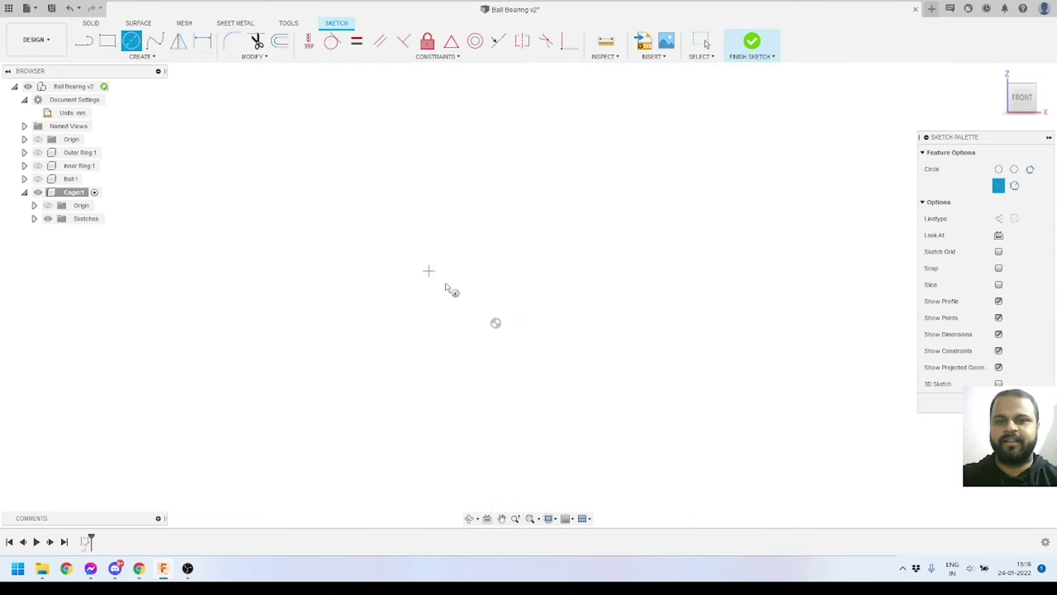
click(496, 322)
click(337, 324)
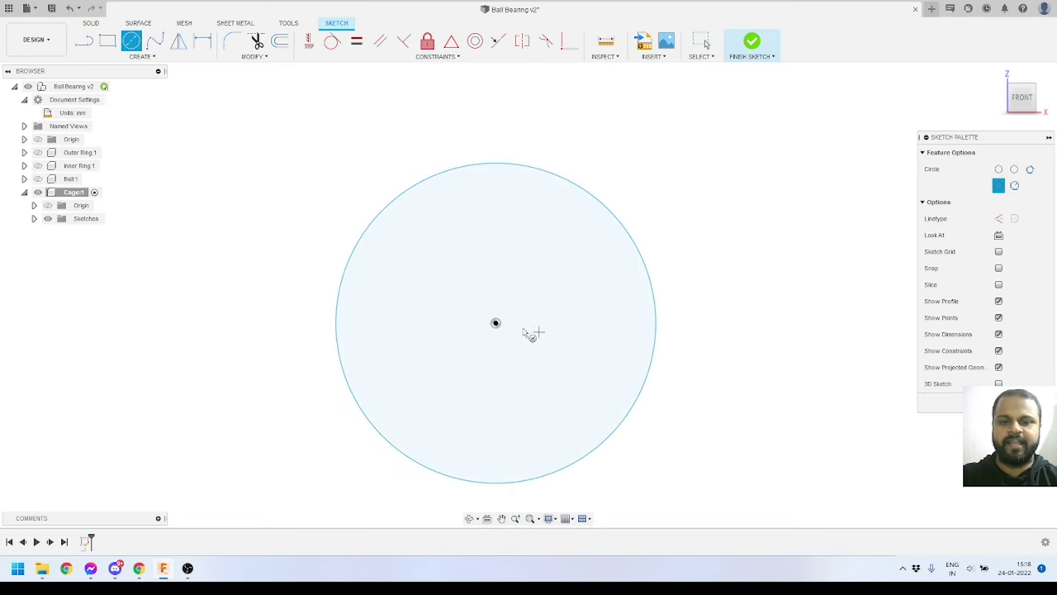
click(496, 323)
click(388, 326)
key(Escape)
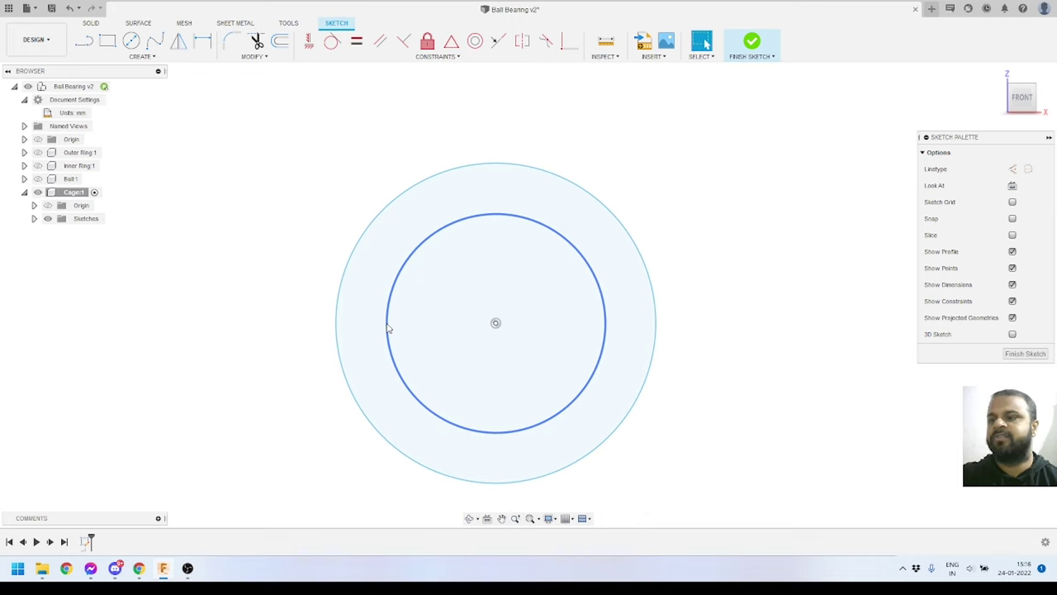
Dimension the outer circle's diameter to 94 mm and add a diameter dimension to the inner circle.
click(202, 41)
click(603, 207)
click(675, 181)
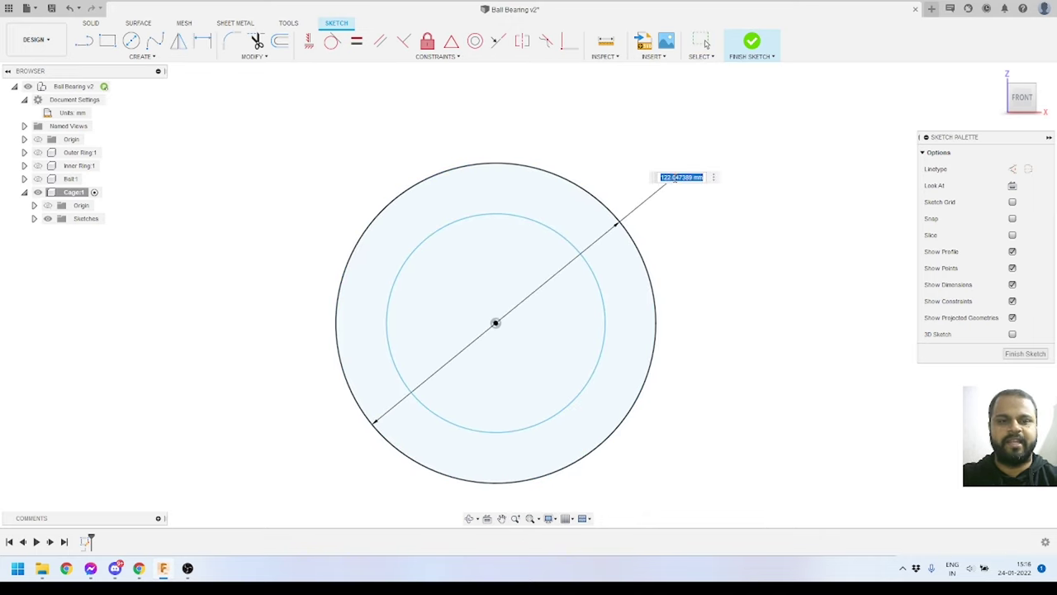
text(94)
key(Return)
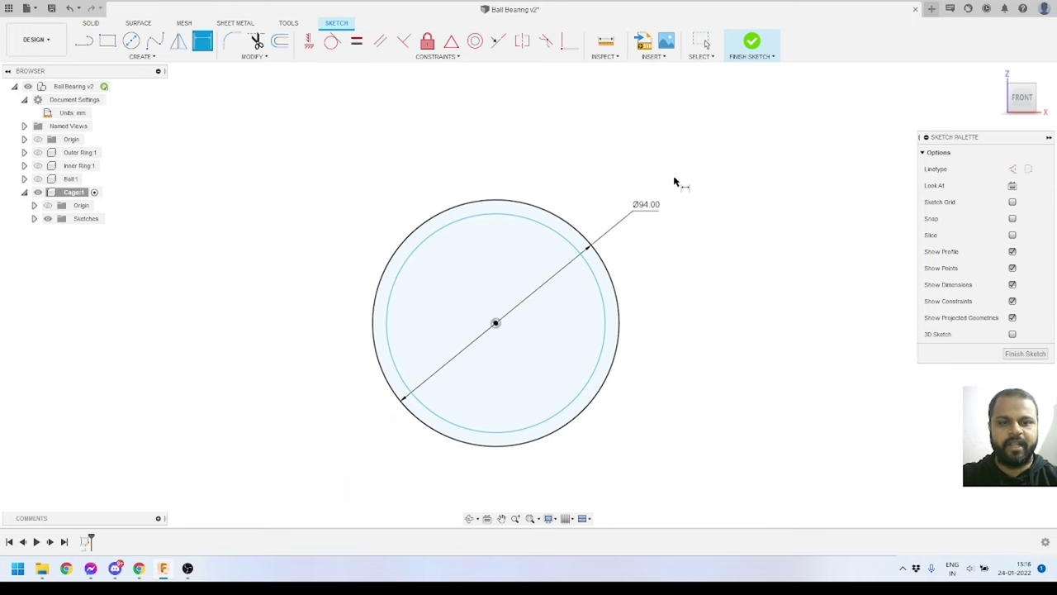
click(599, 283)
click(666, 288)
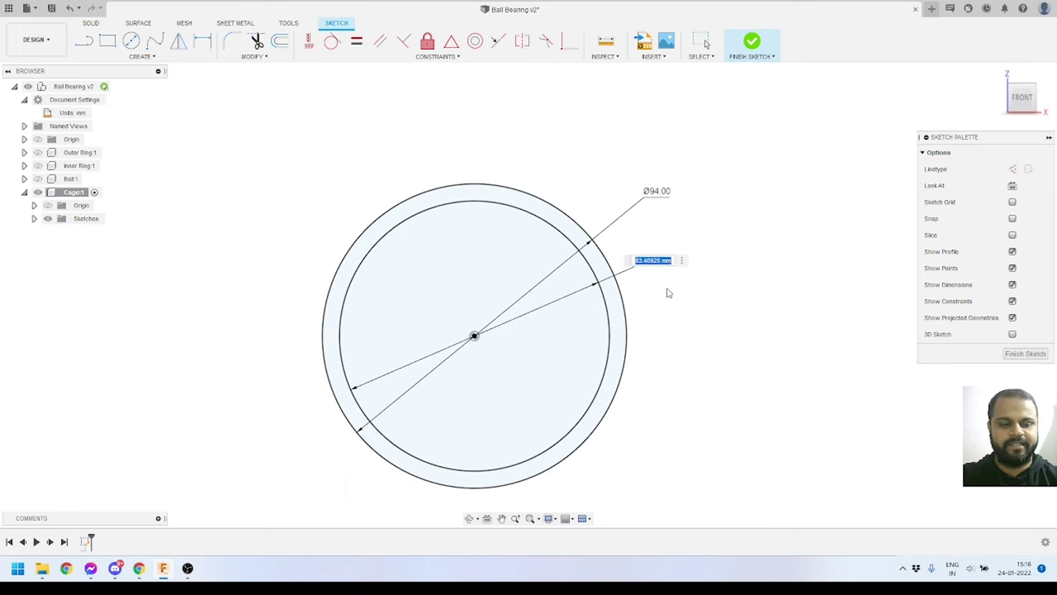
text(8)
key(Return)
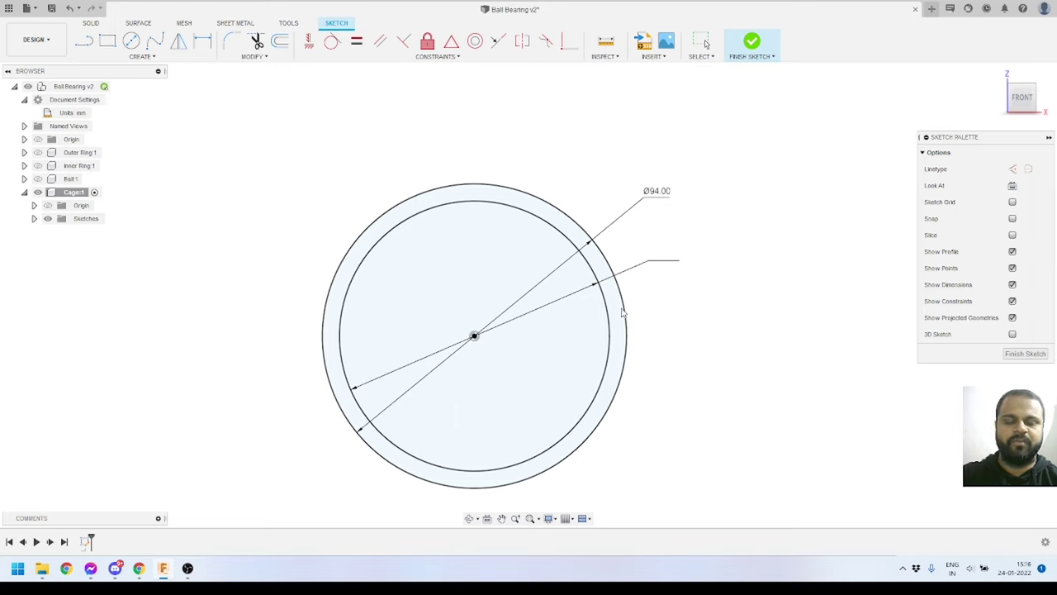
Finish the sketch and extrude the ring between the two circles as a new body with a symmetric distance of 8 mm.
click(753, 43)
scroll(546, 298, up, 2)
shift+middle_drag(536, 290, 507, 302)
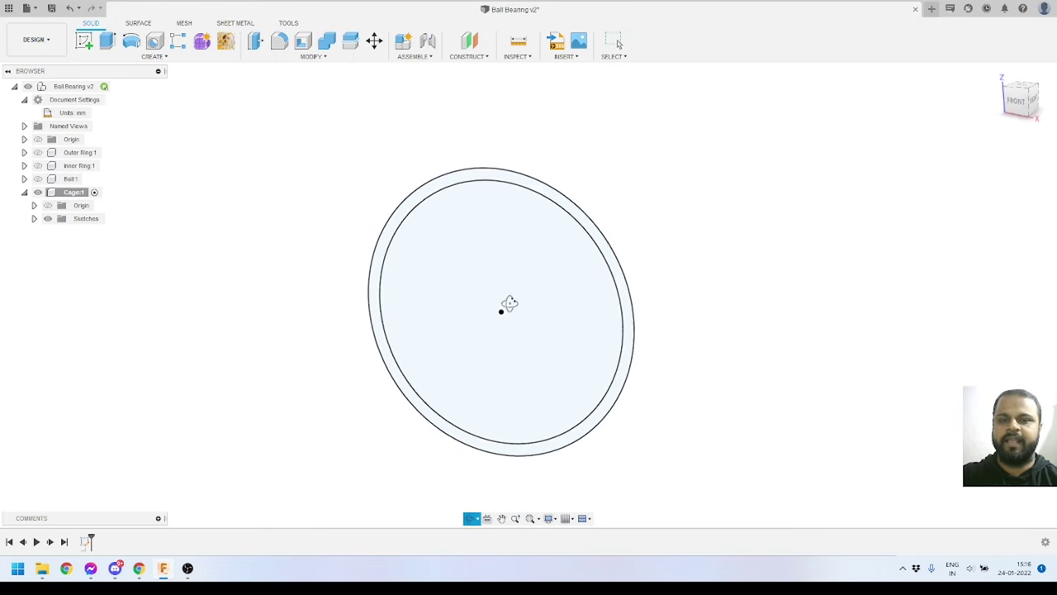
click(108, 41)
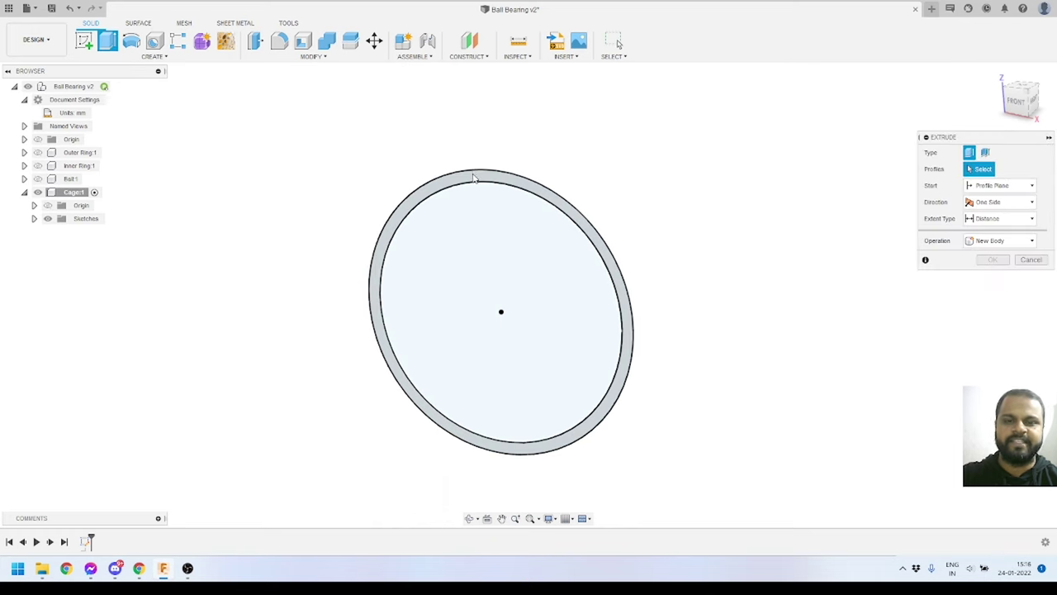
click(476, 177)
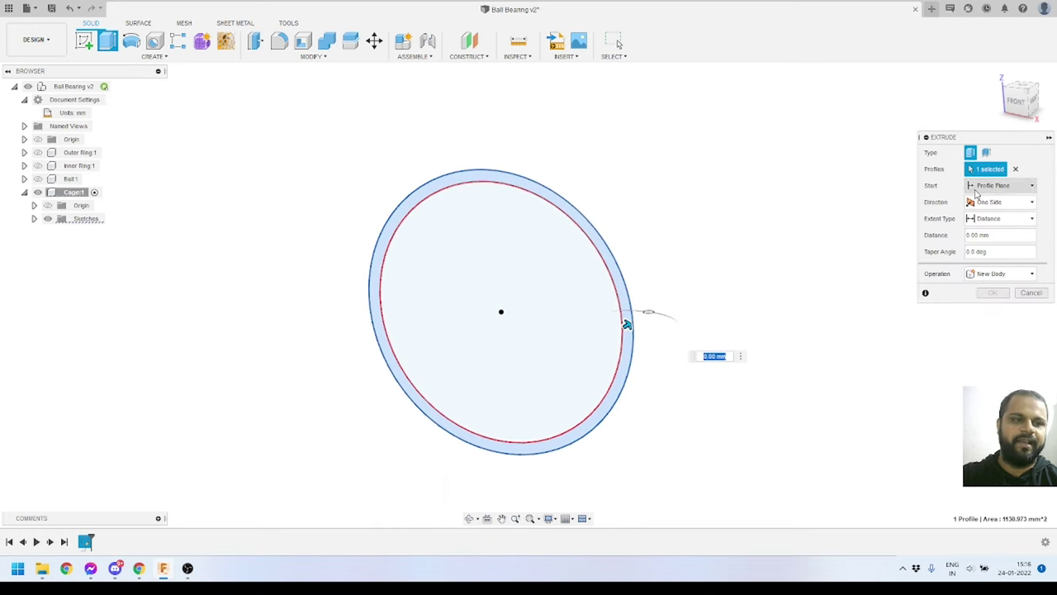
click(1000, 202)
click(991, 237)
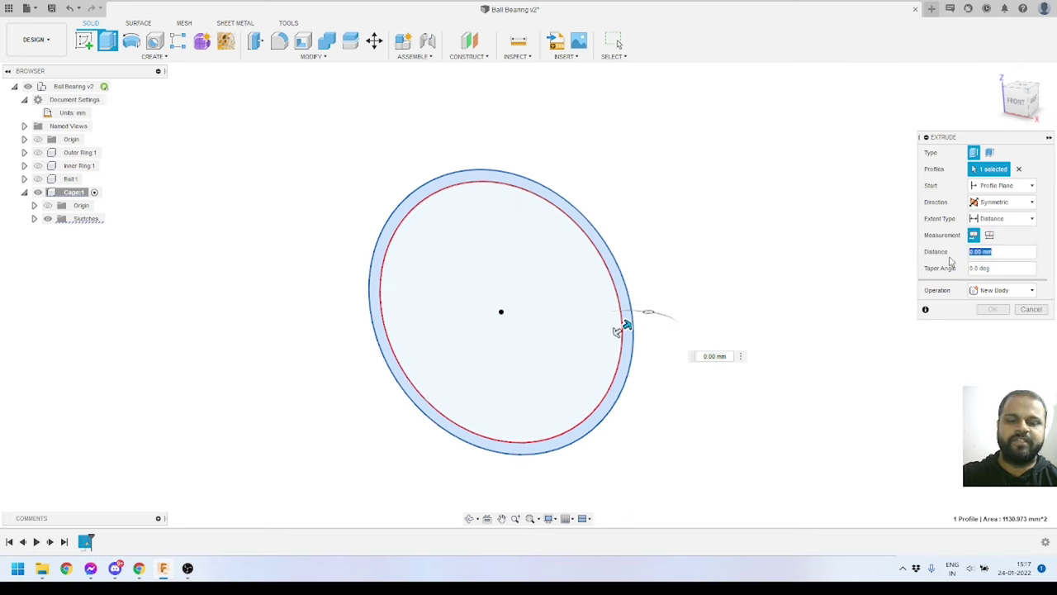
text(8)
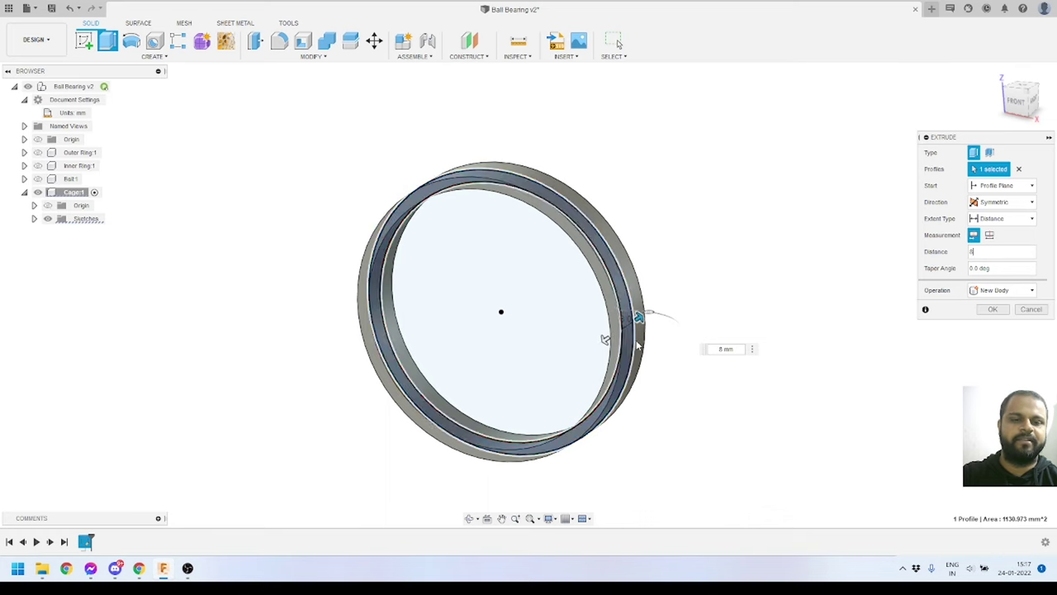
scroll(661, 318, up, 2)
scroll(649, 258, down, 2)
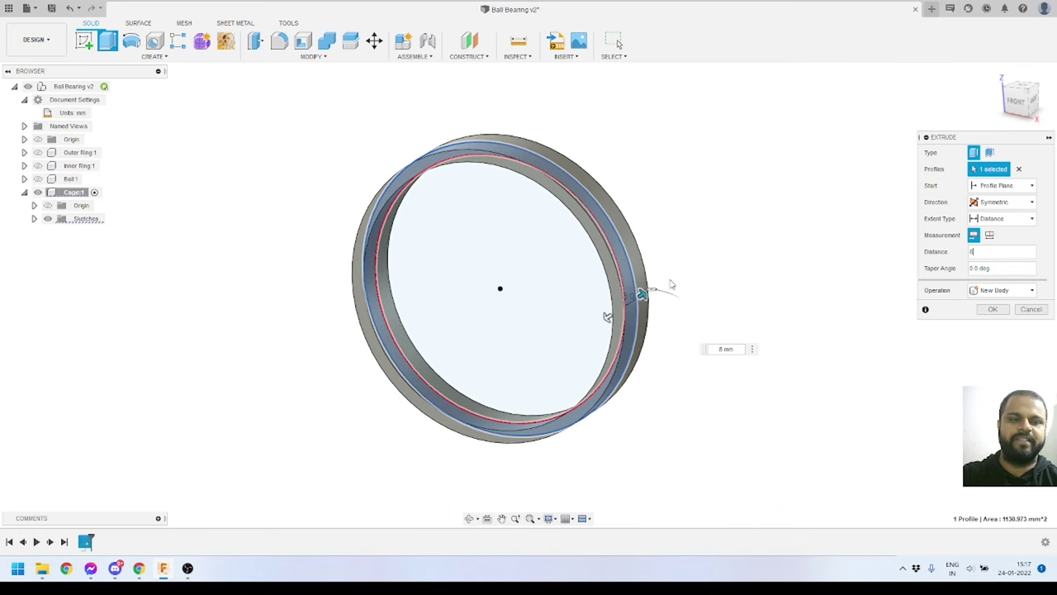
click(993, 311)
Start a sketch on the ring's flat front face and draw a 47 mm vertical line from the origin up to the outer edge.
shift+middle_drag(660, 309, 451, 170)
click(457, 161)
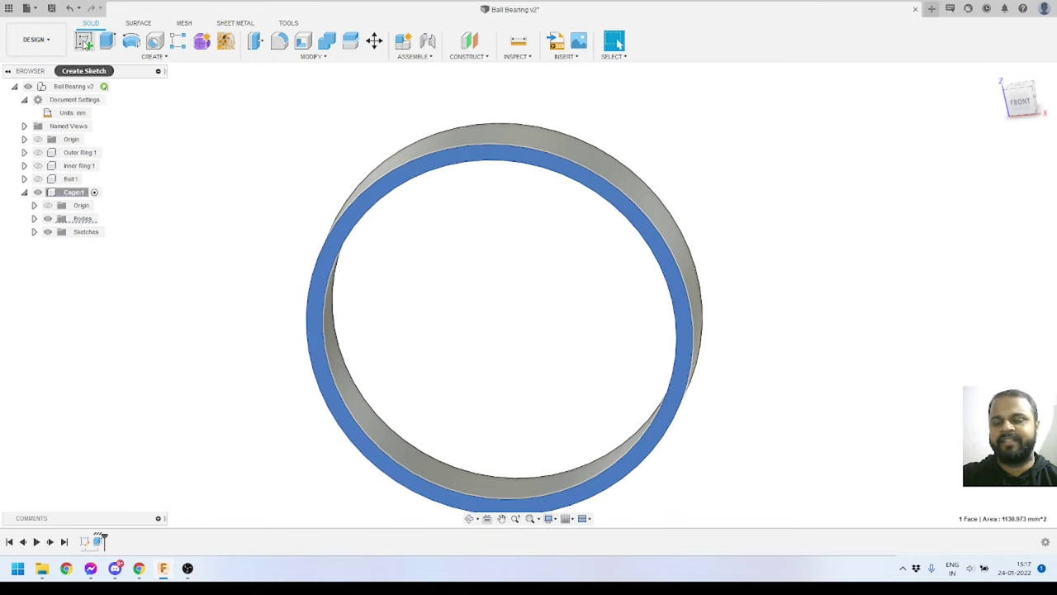
click(85, 43)
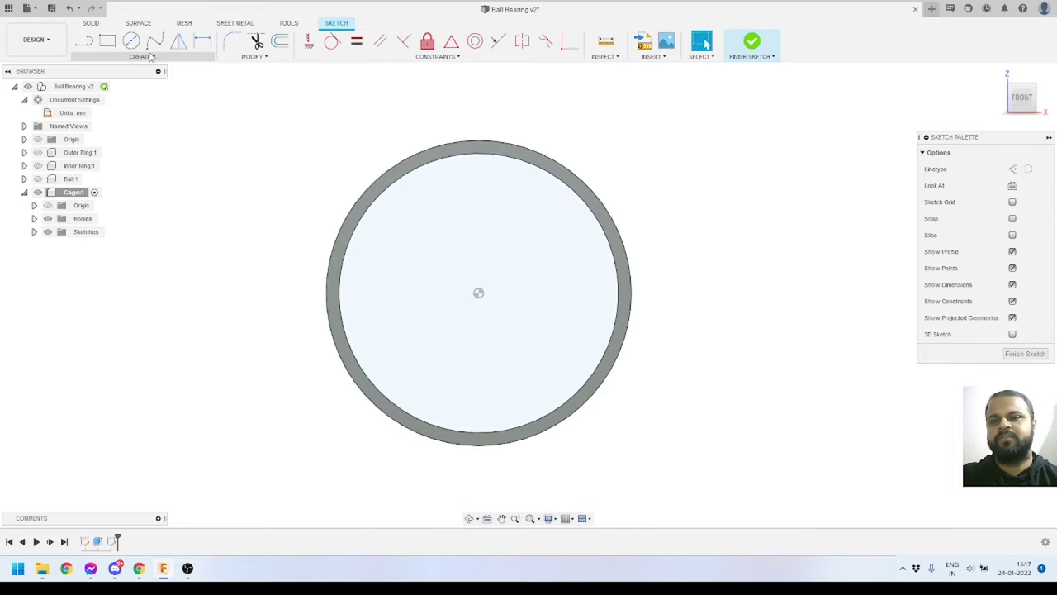
click(83, 41)
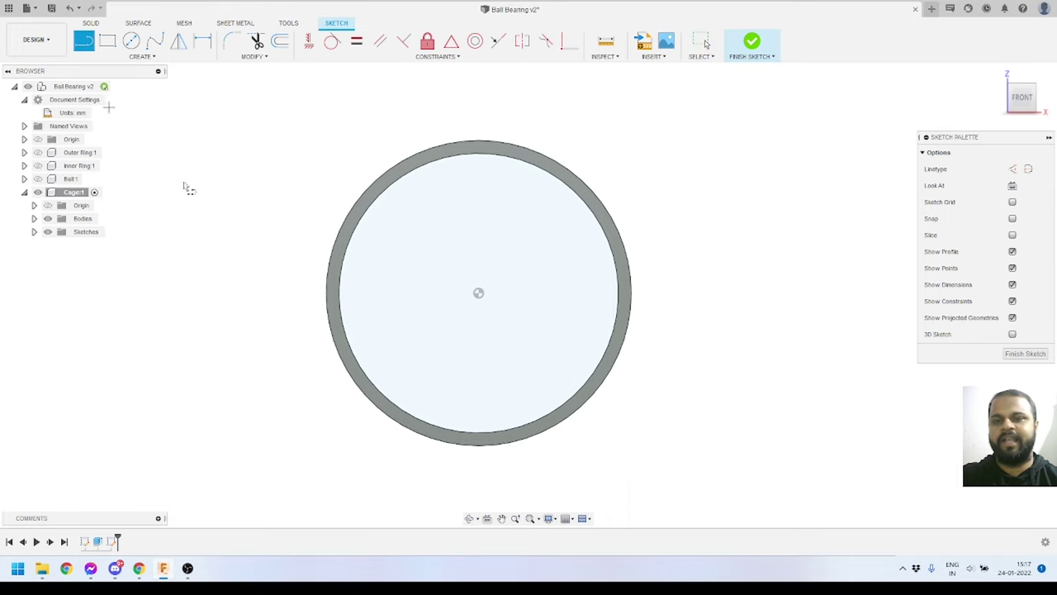
click(479, 292)
scroll(481, 147, up, 3)
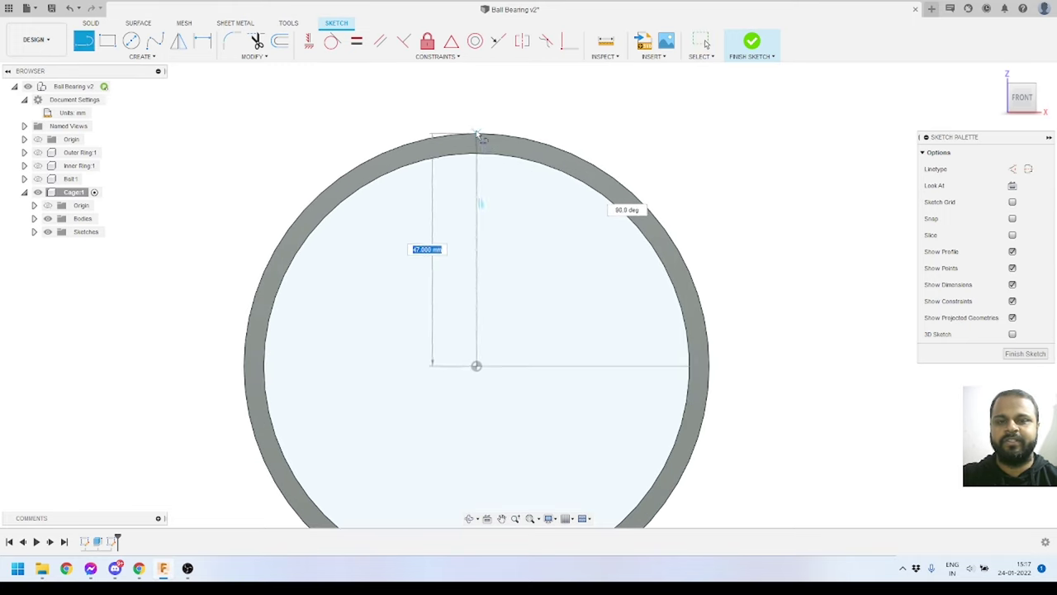
click(477, 134)
key(Escape)
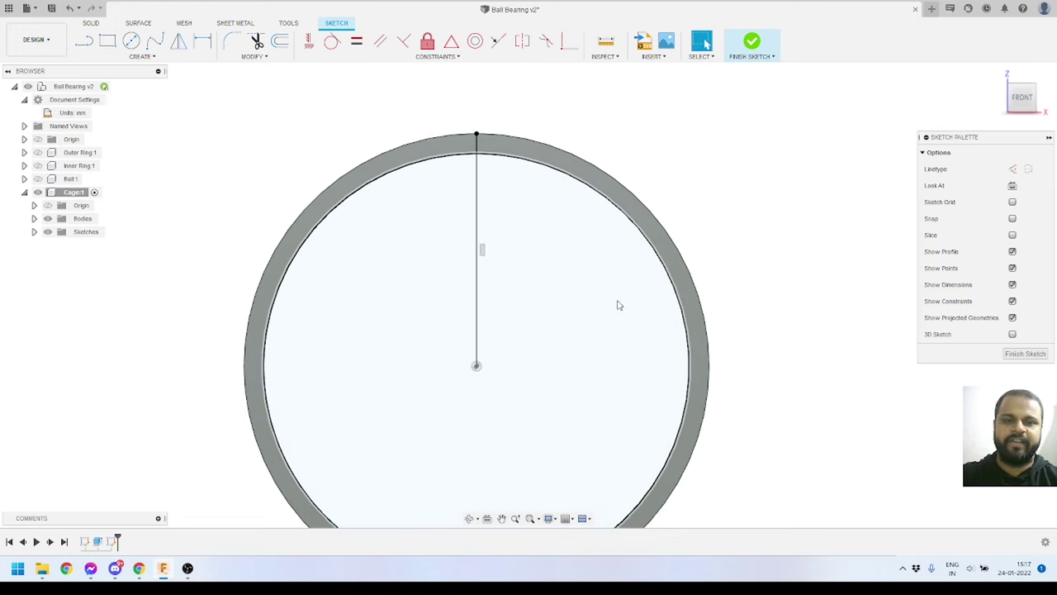
Convert the vertical line from the origin to the ring's outer edge into a construction line.
scroll(483, 137, up, 3)
click(472, 186)
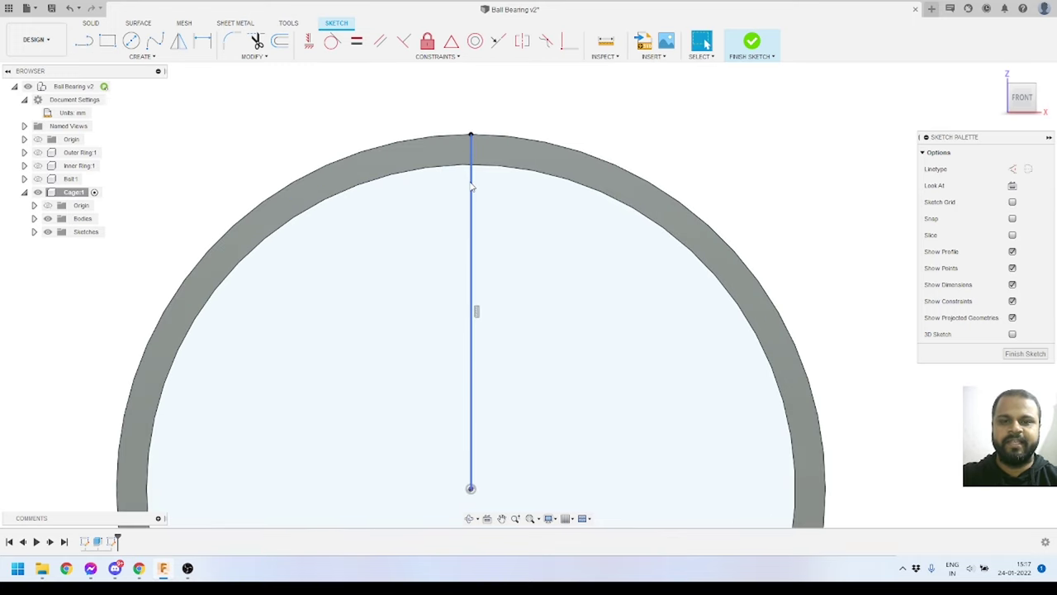
click(1013, 168)
scroll(583, 176, down, 2)
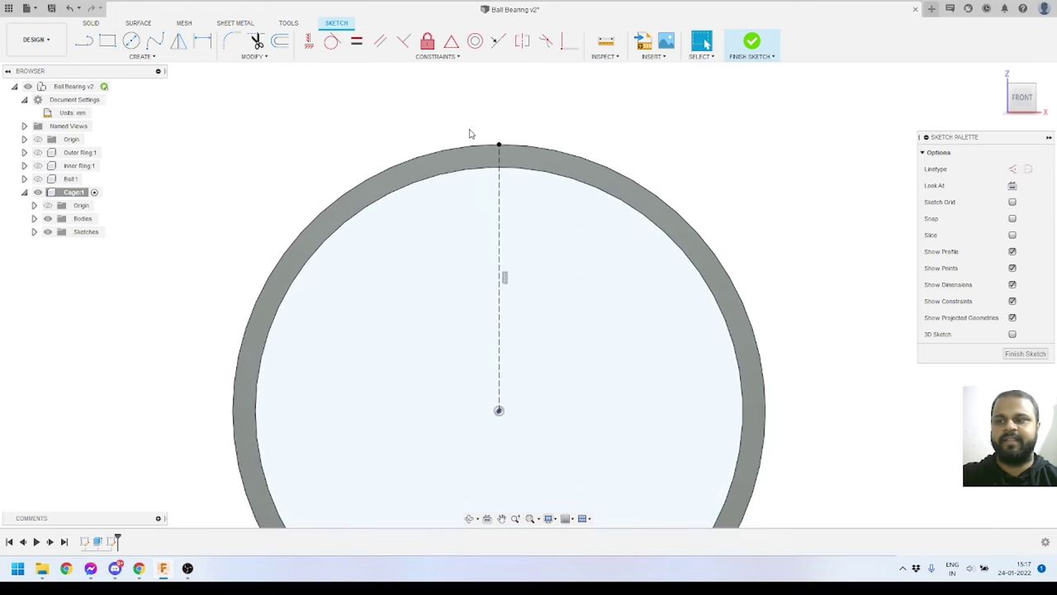
scroll(488, 153, up, 1)
scroll(504, 149, down, 3)
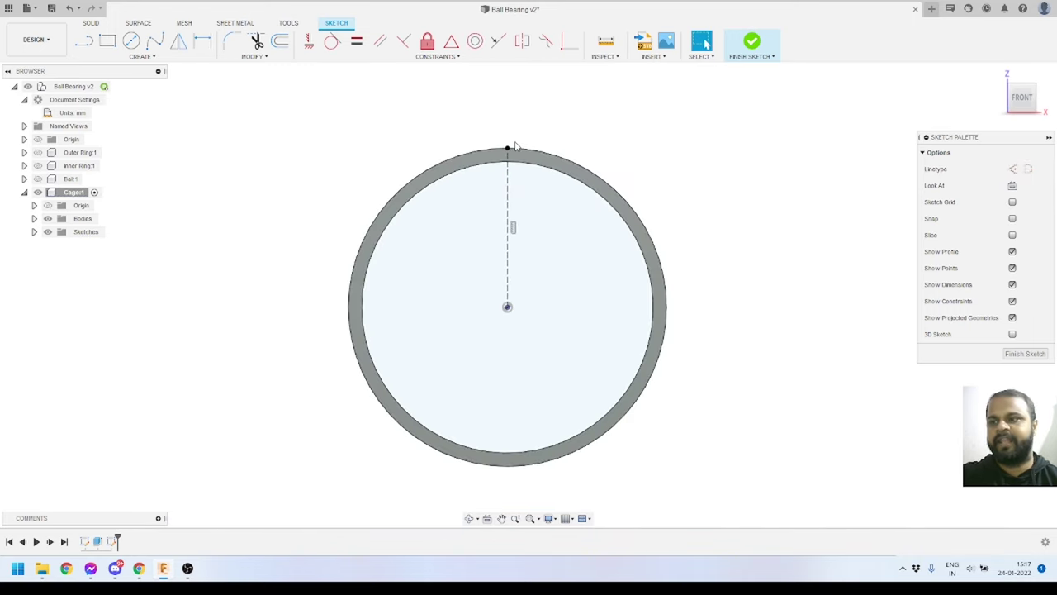
Delete the vertical construction line between the origin and the ring's outer edge.
click(508, 203)
key(Delete)
scroll(535, 211, up, 3)
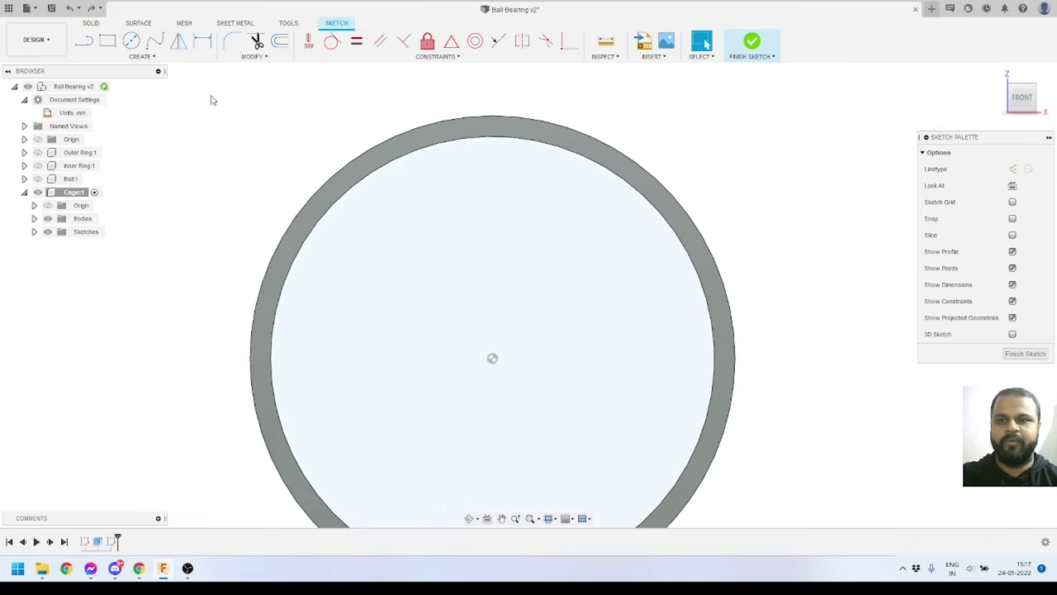
Draw a vertical line about 66 mm long from the origin up past the ring's outer edge and make it a construction line.
click(84, 40)
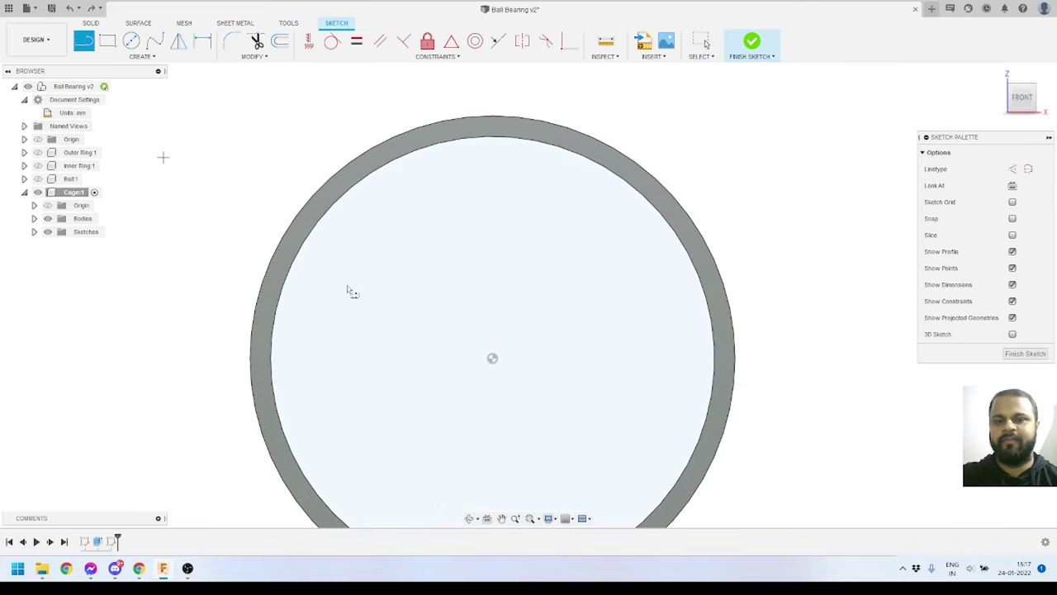
click(492, 361)
scroll(493, 361, down, 2)
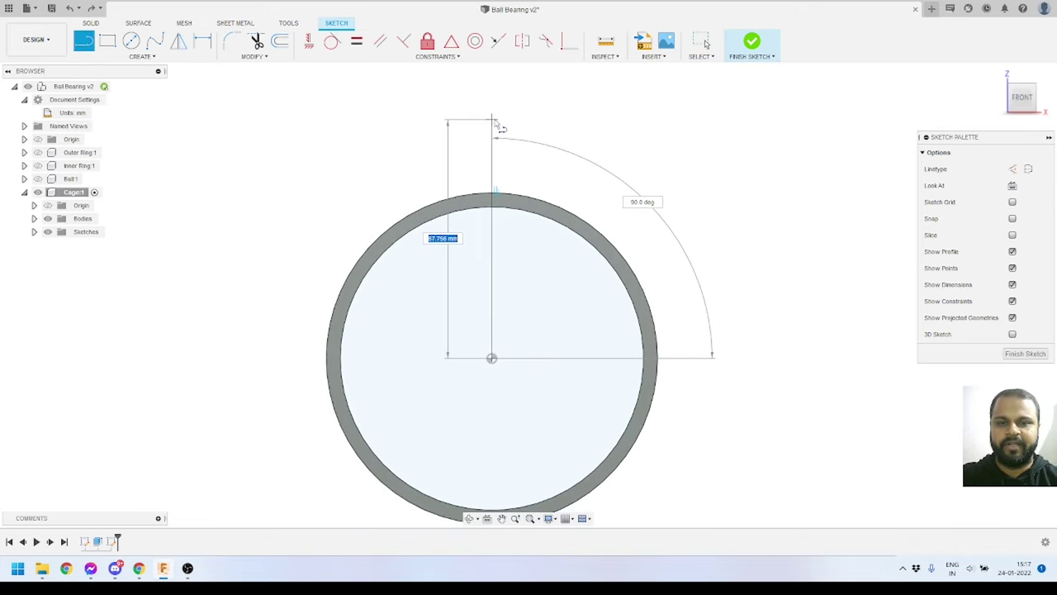
click(492, 121)
key(Escape)
scroll(498, 208, up, 2)
click(490, 169)
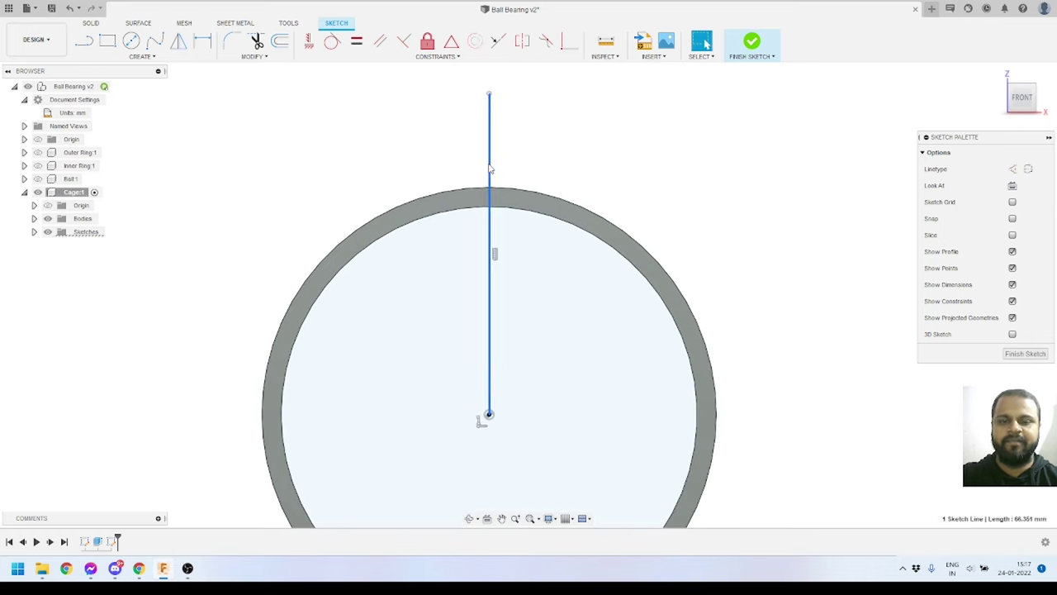
click(1013, 169)
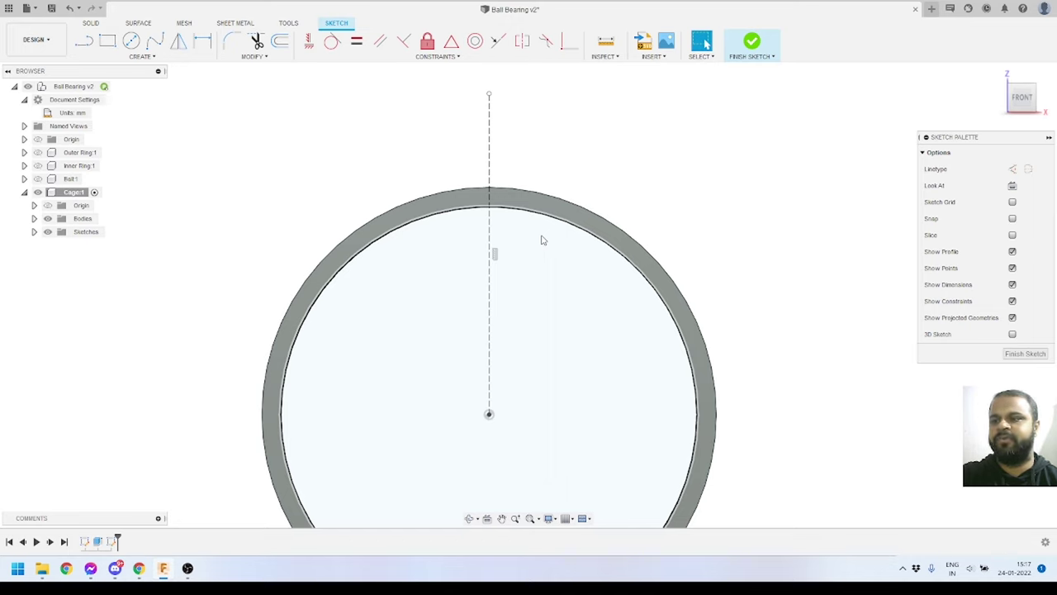
Draw a center point arc as a left-hand semicircle, centred on the construction line within the ring's thickness, with both ends on that line.
click(136, 59)
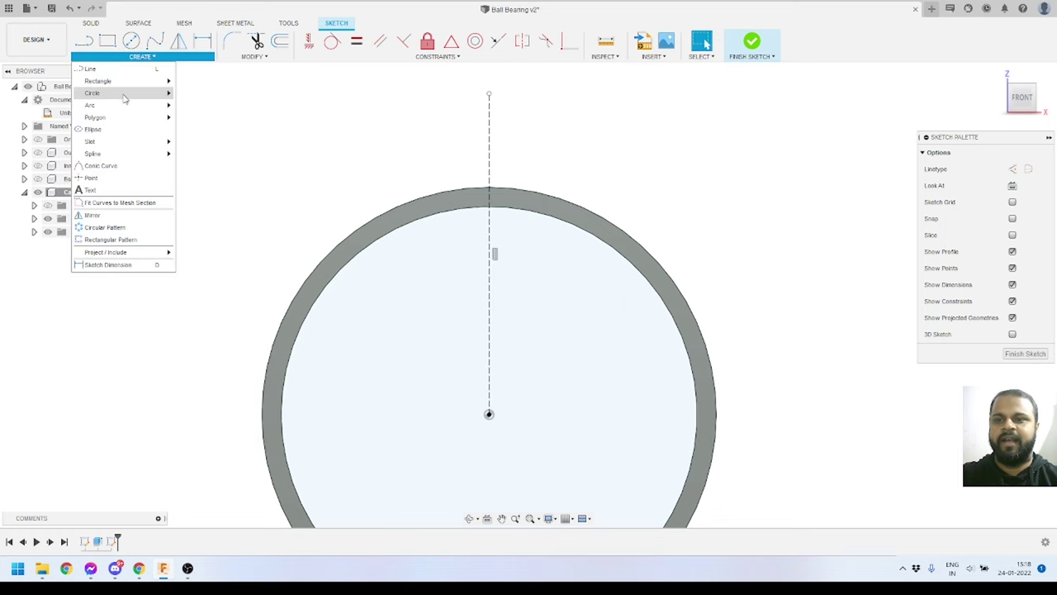
mouse_move(122, 109)
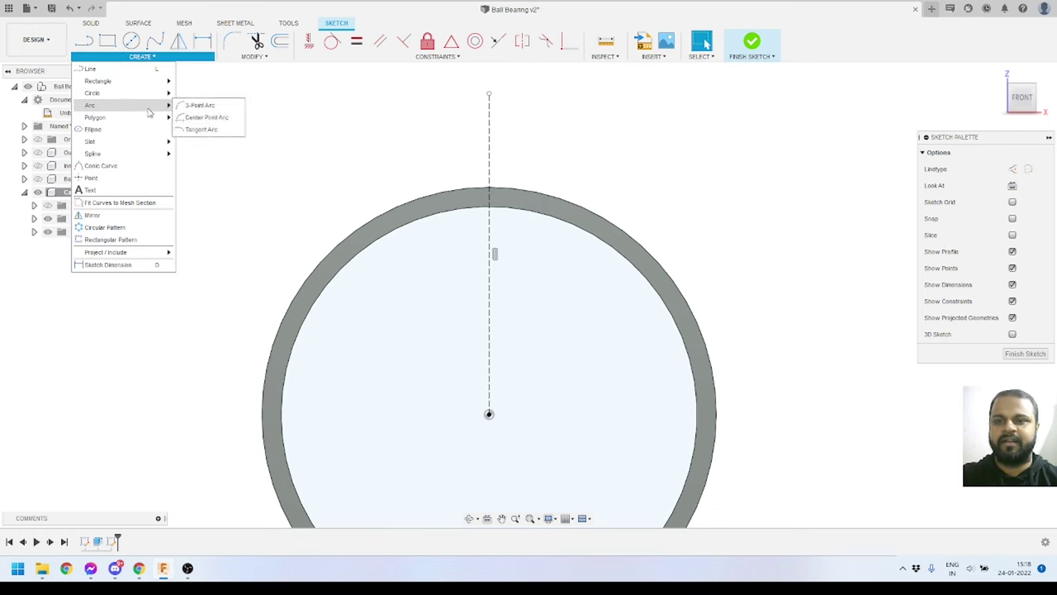
click(205, 118)
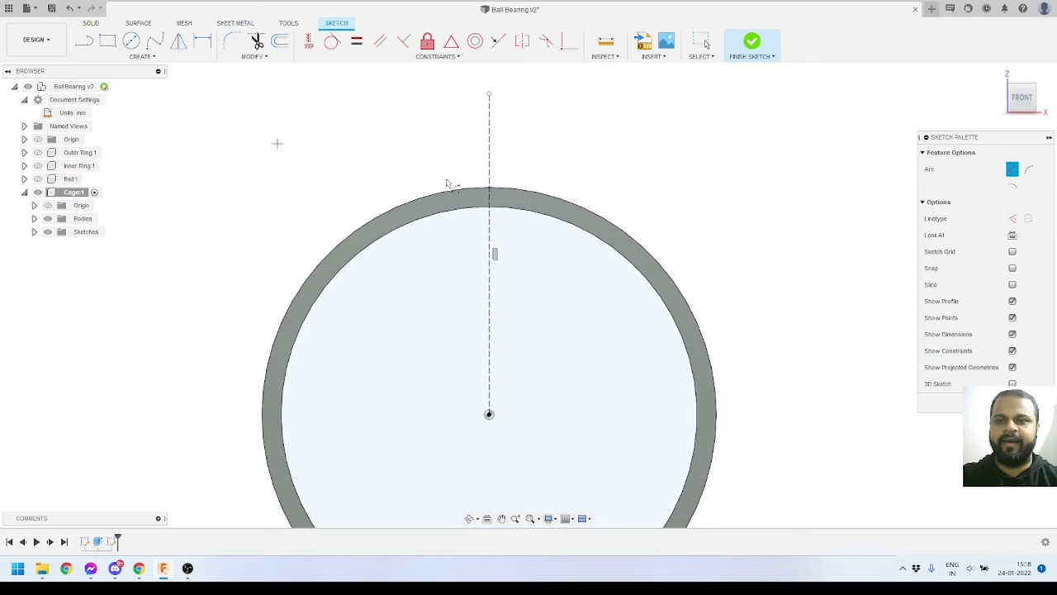
scroll(496, 181, up, 2)
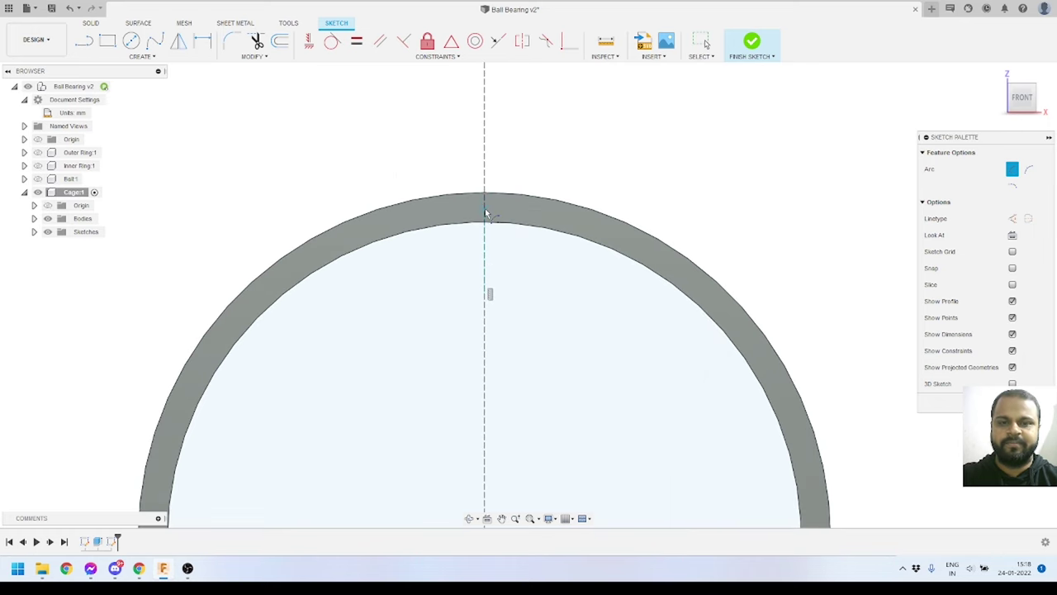
click(484, 158)
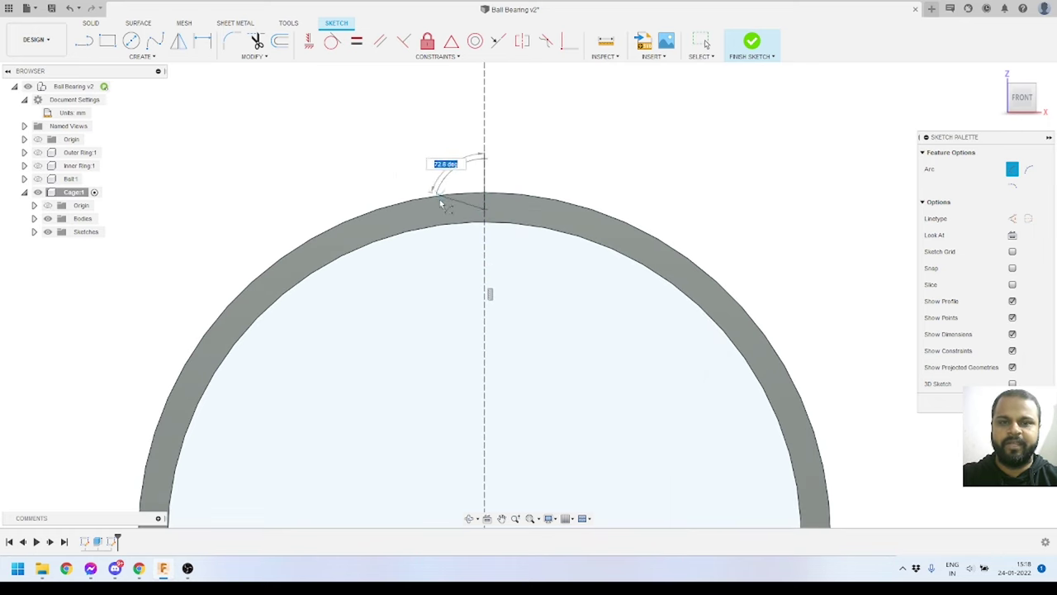
click(485, 265)
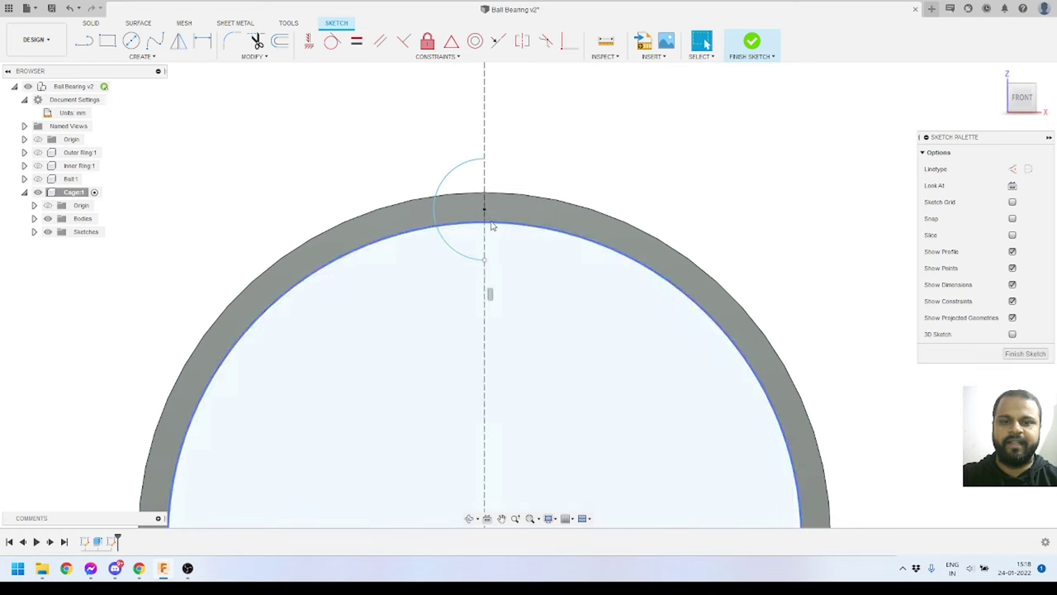
Shrink the semicircle to a radius of about 6 mm by moving its endpoints along the vertical construction line.
scroll(486, 198, up, 3)
drag(487, 122, 486, 134)
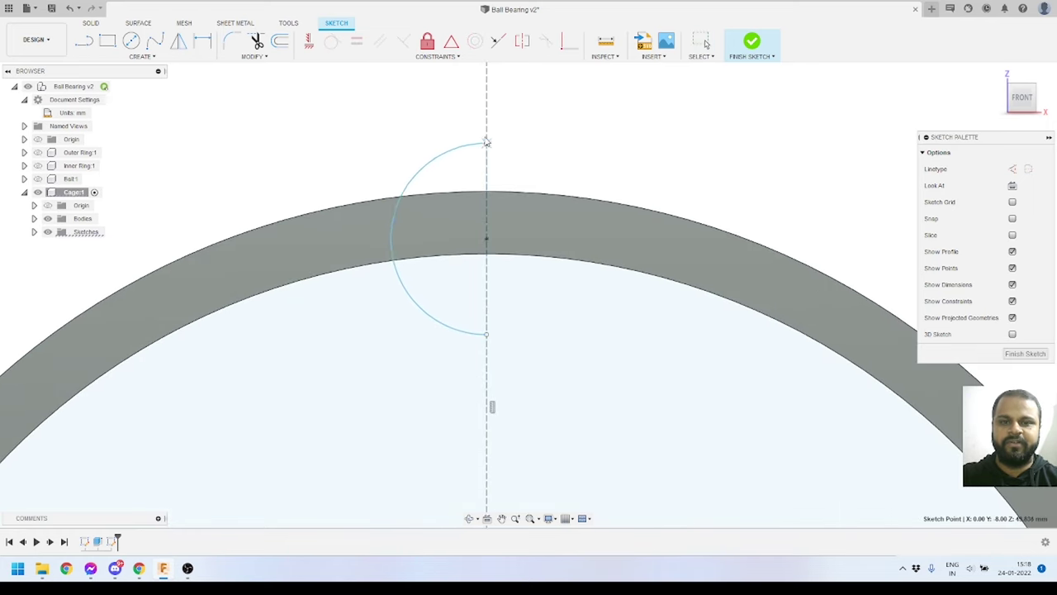
drag(486, 339, 488, 319)
scroll(528, 188, down, 2)
scroll(537, 198, down, 3)
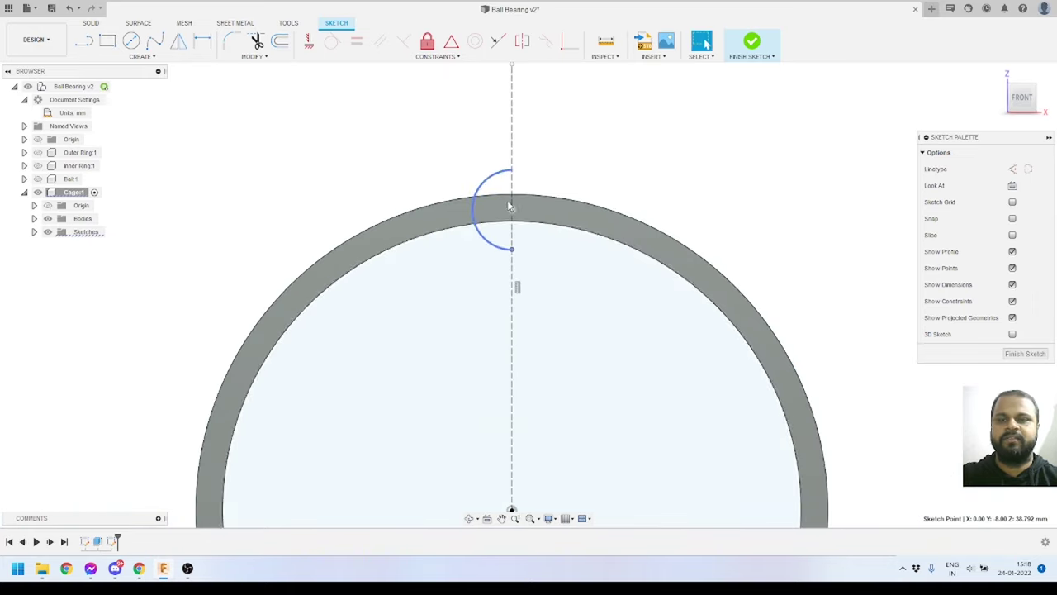
scroll(496, 259, up, 2)
key(Escape)
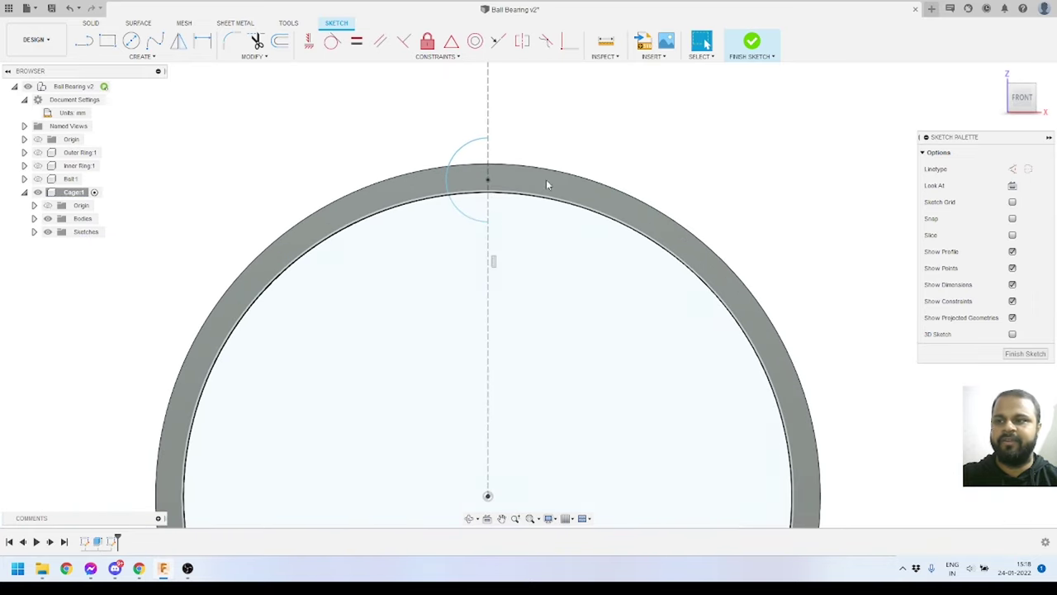
Sketch a circle about 90 mm in diameter, centred on the origin and running within the cage ring's wall thickness.
scroll(547, 181, down, 3)
scroll(543, 224, up, 2)
click(137, 46)
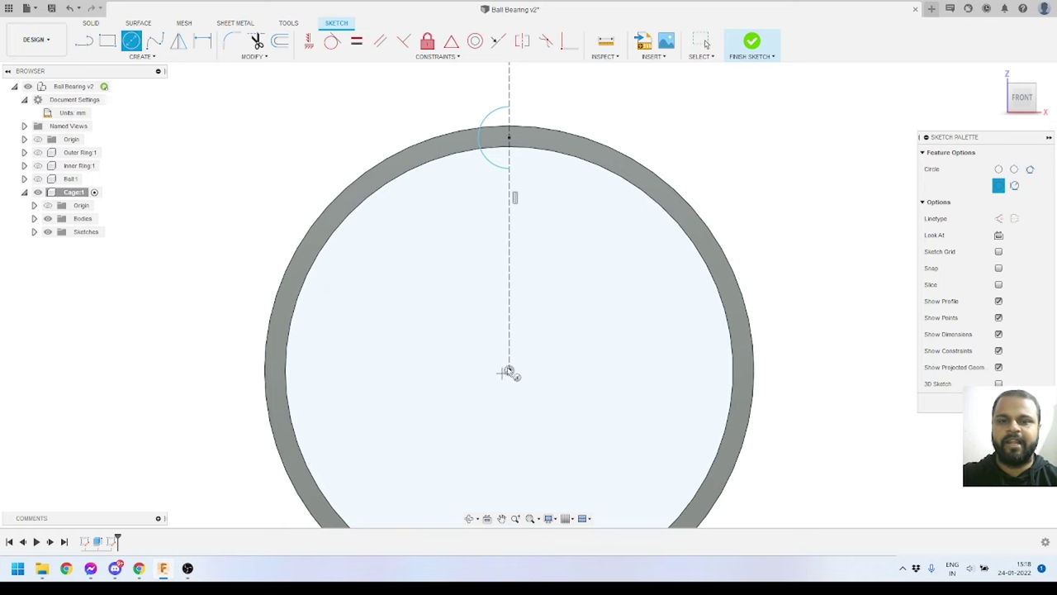
click(509, 372)
scroll(611, 228, up, 2)
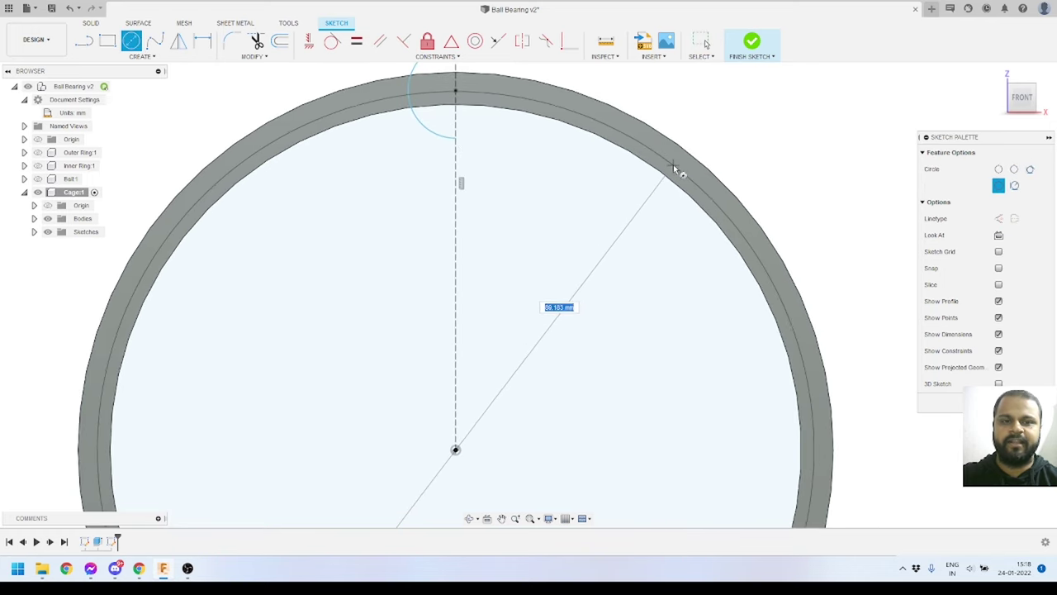
click(677, 171)
key(Escape)
Dimension the new circle's diameter as 90 mm and convert the circle to construction geometry.
click(203, 40)
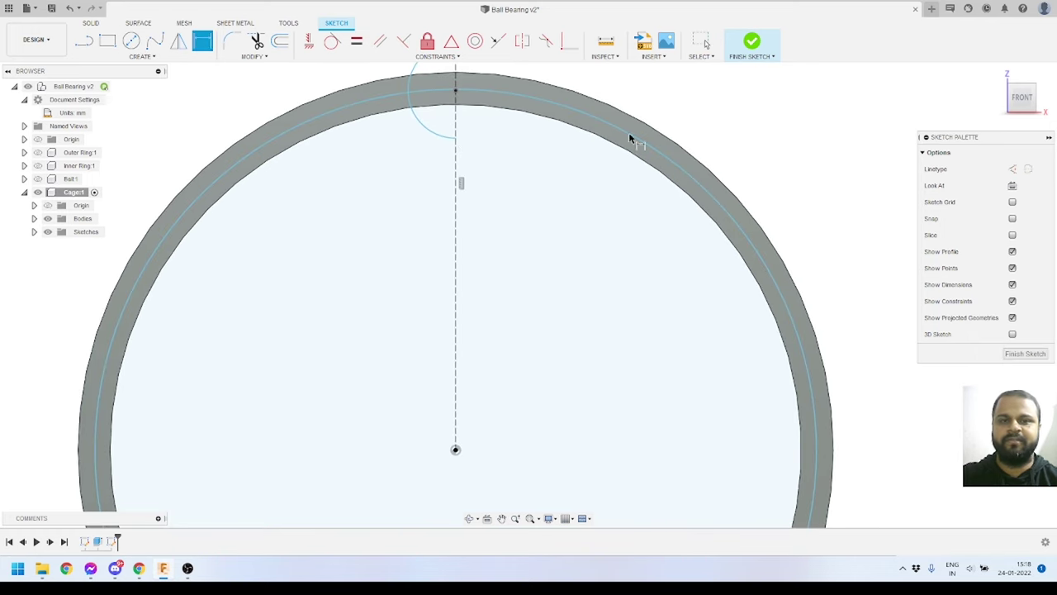
click(646, 142)
click(735, 114)
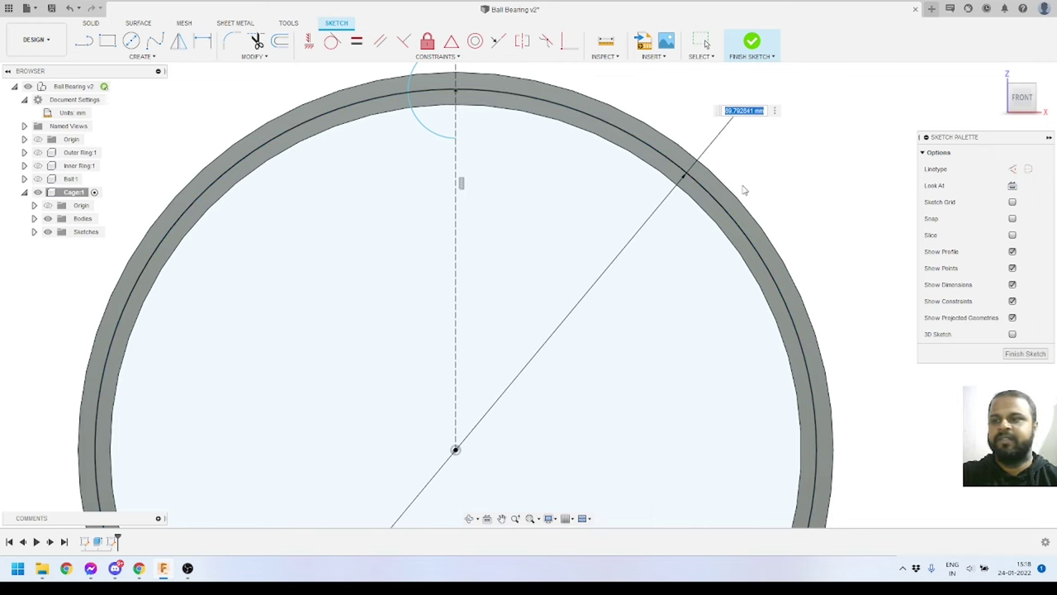
key(Return)
key(Escape)
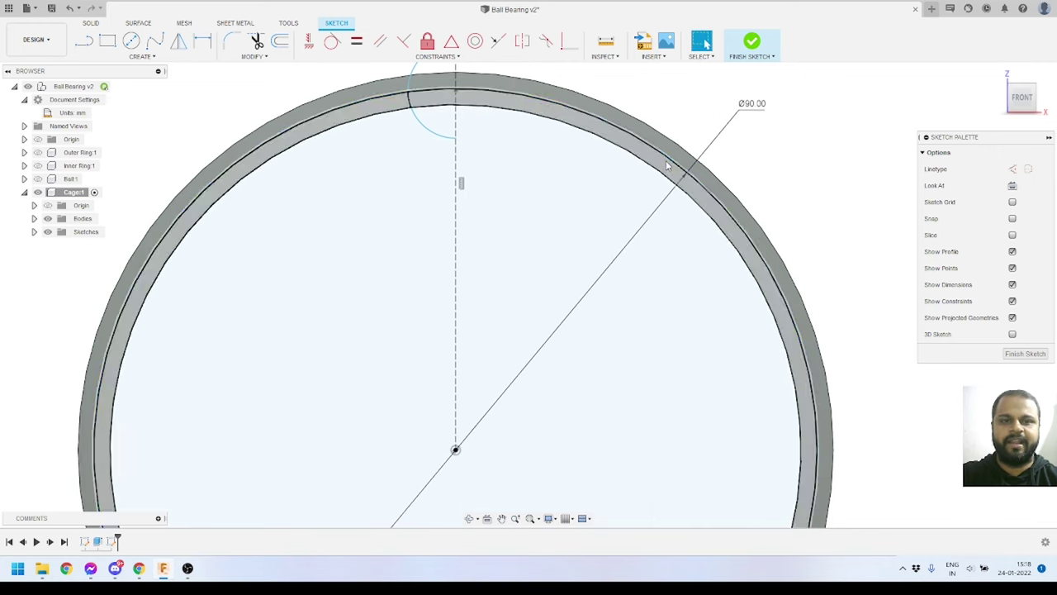
click(664, 161)
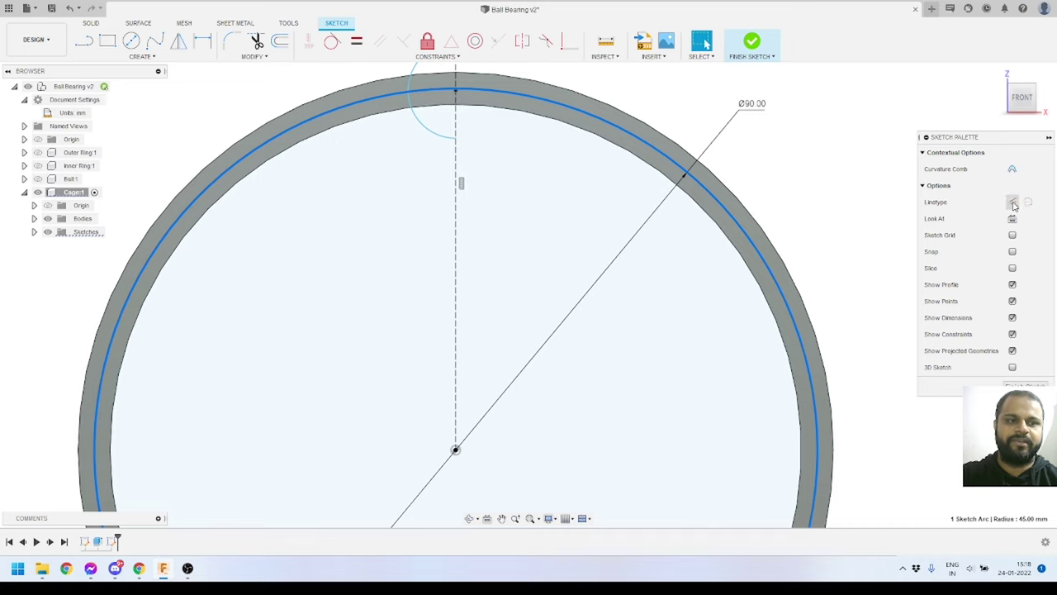
click(1013, 202)
Make the semicircle's centre point coincident with the 90 mm construction circle.
scroll(555, 281, down, 2)
scroll(557, 189, up, 5)
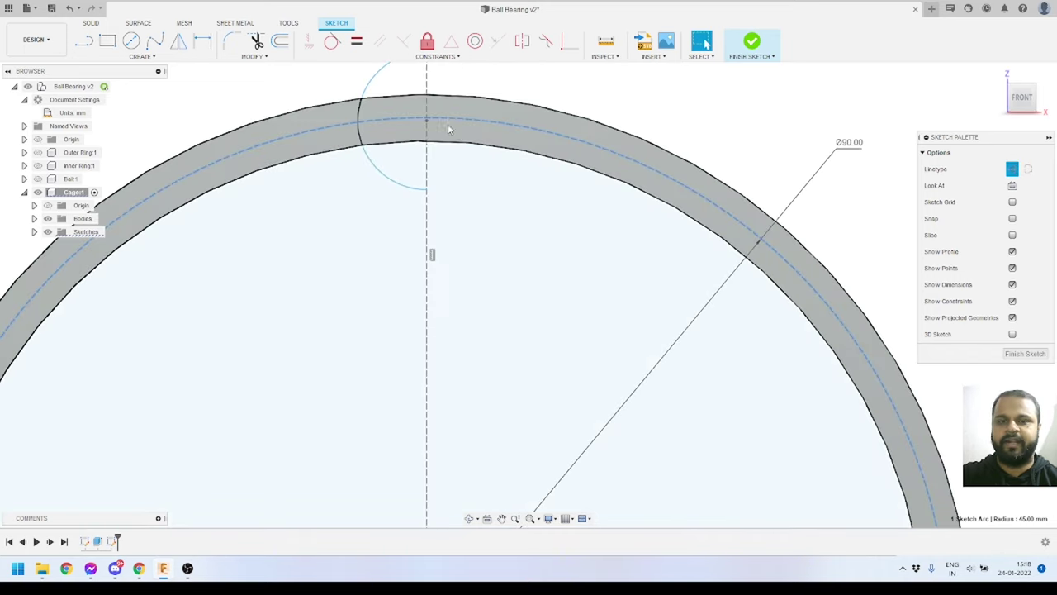
scroll(448, 128, up, 5)
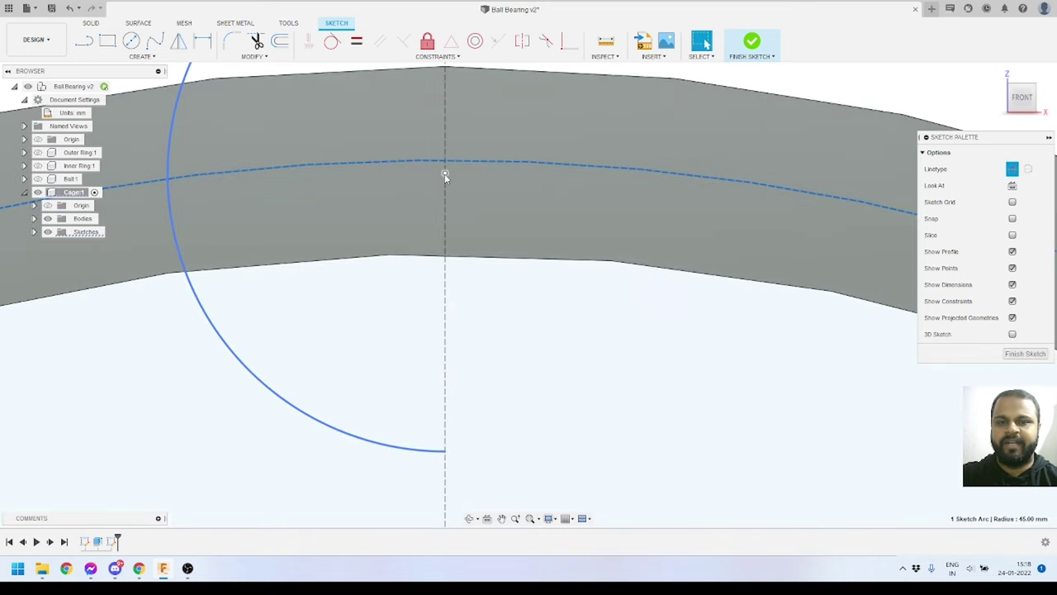
click(445, 174)
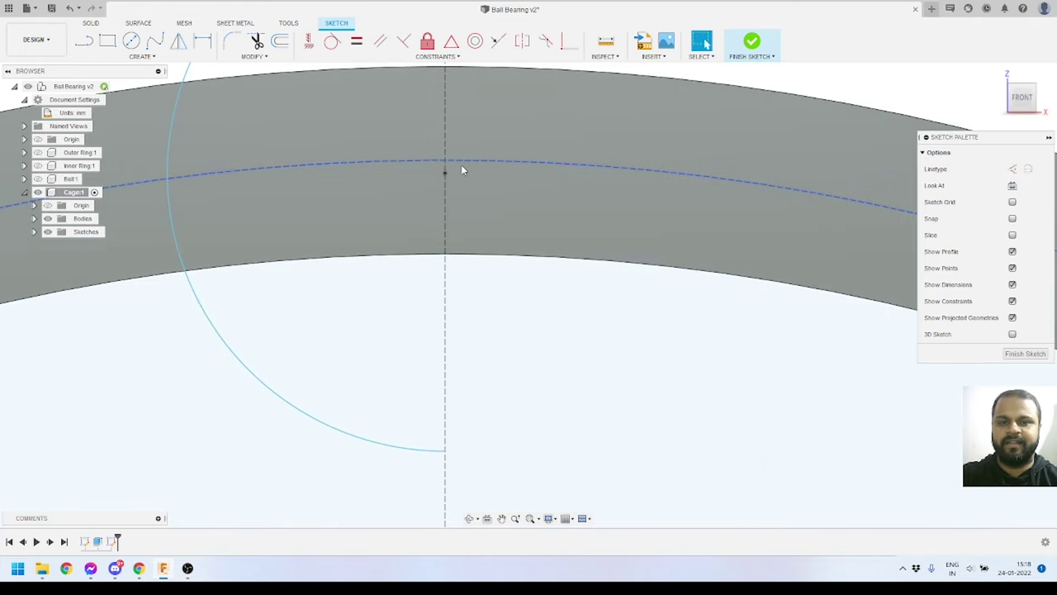
click(444, 172)
scroll(446, 173, down, 4)
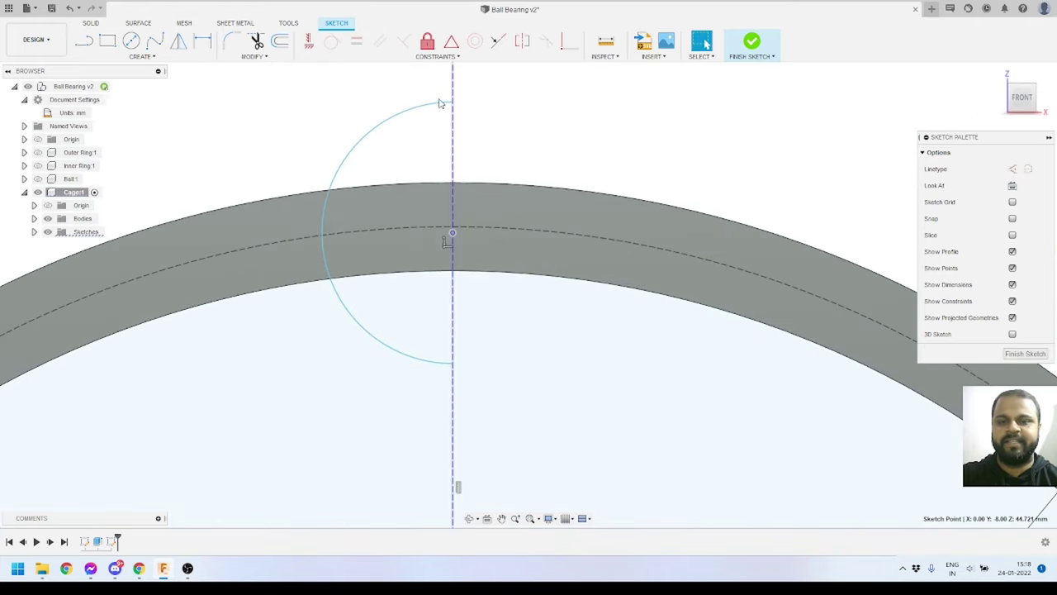
scroll(456, 233, up, 2)
click(474, 224)
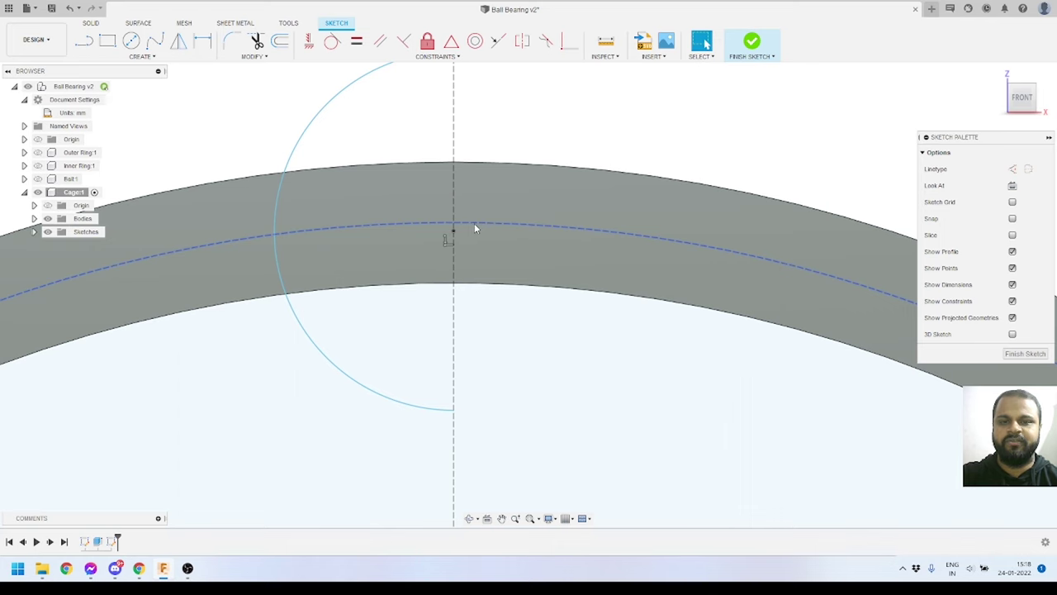
click(569, 43)
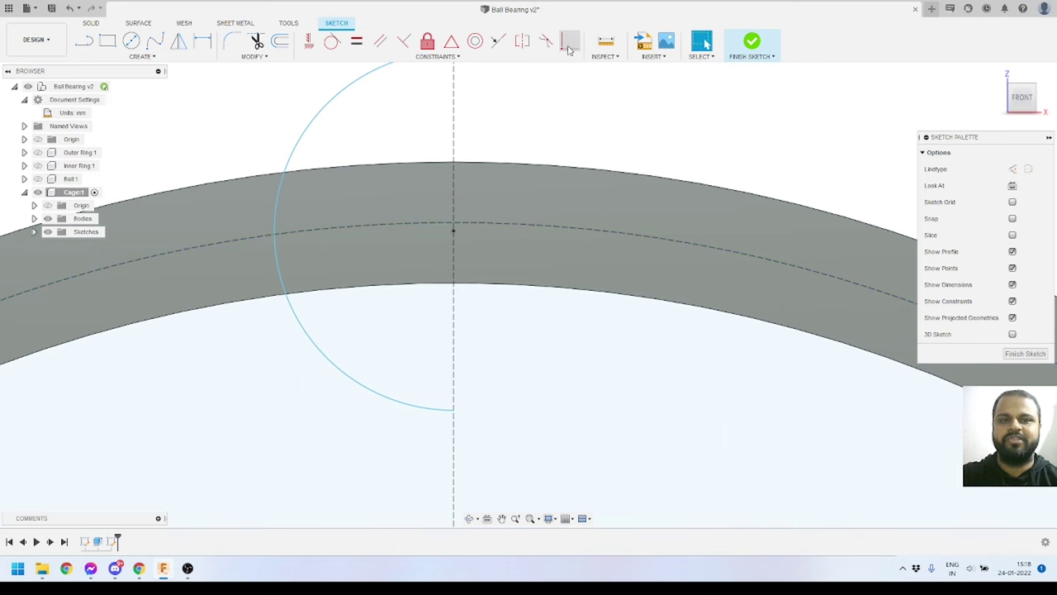
click(468, 225)
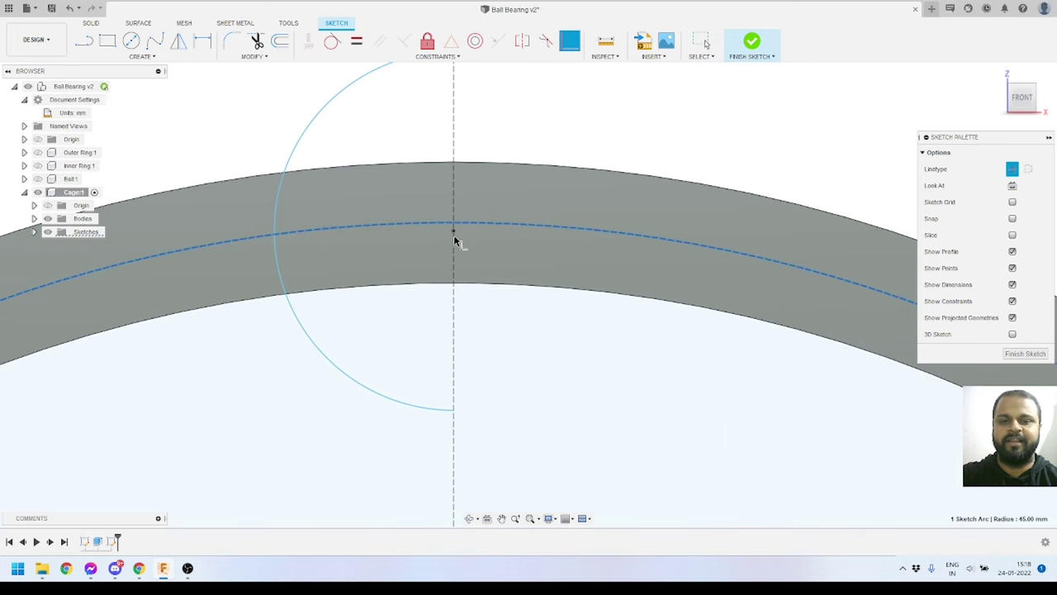
click(455, 233)
Dimension the semicircle's radius as 12 mm.
scroll(506, 205, down, 5)
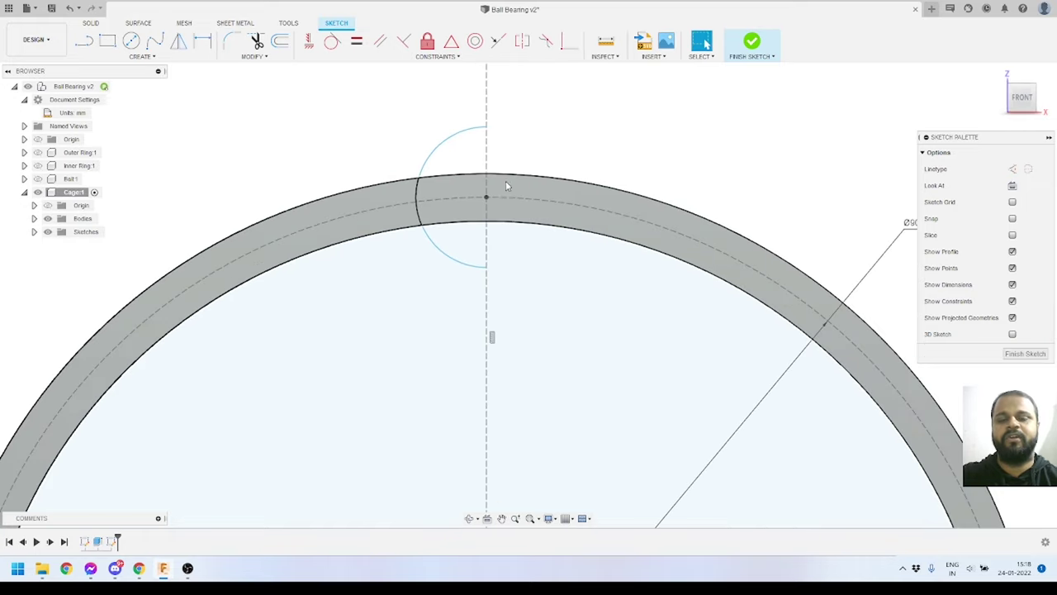
scroll(506, 185, down, 3)
scroll(441, 250, up, 3)
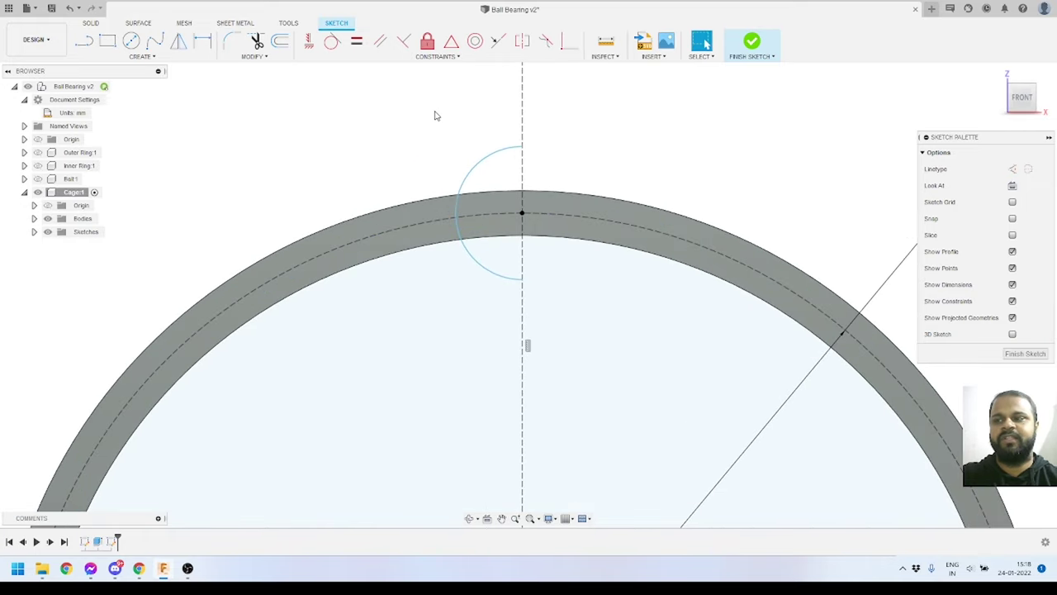
click(203, 43)
click(462, 180)
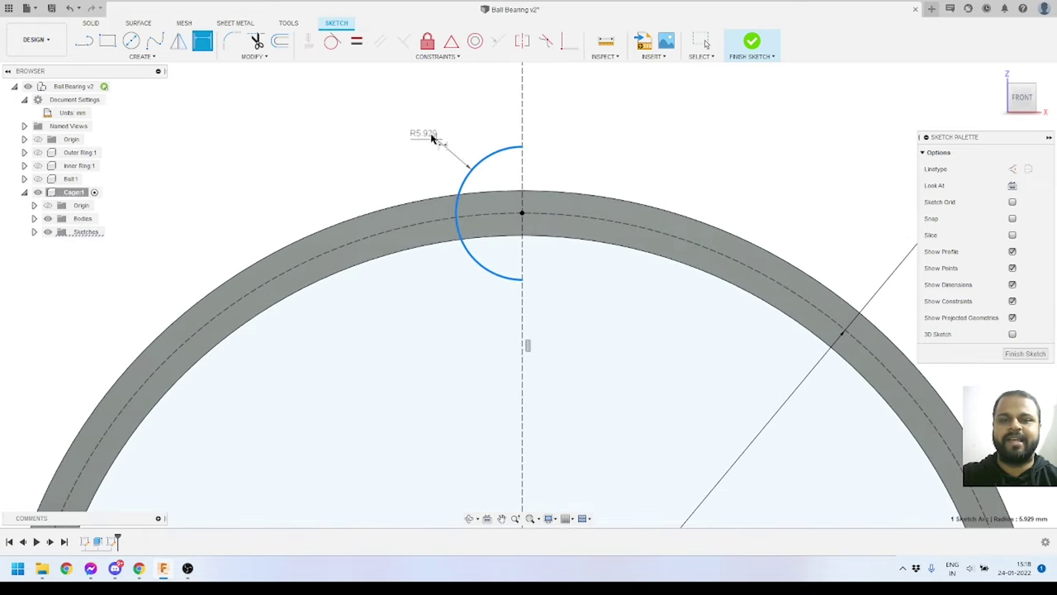
click(438, 162)
text(12)
key(Return)
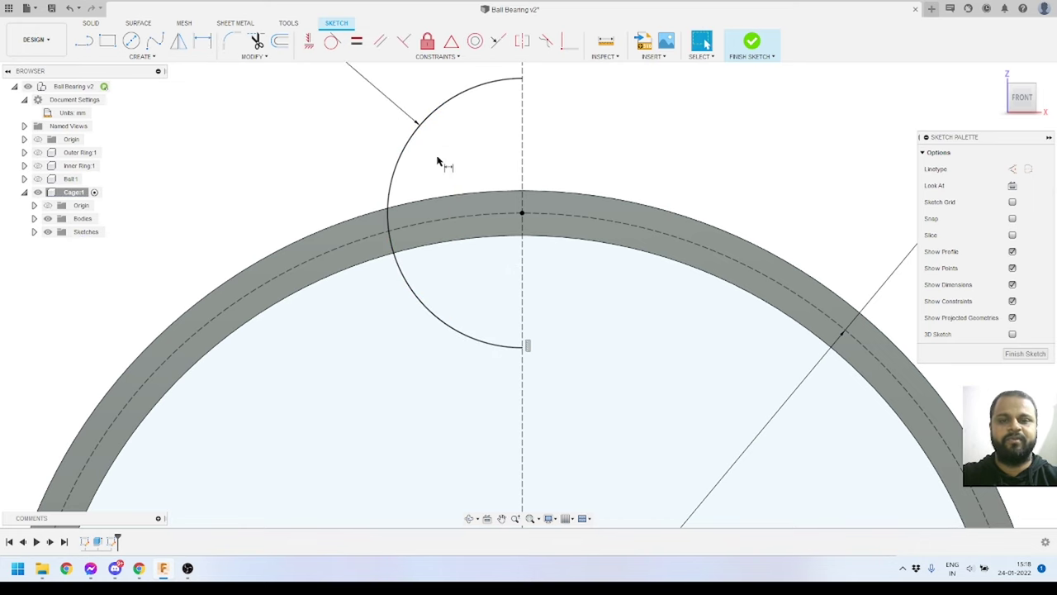
scroll(507, 107, down, 4)
scroll(520, 142, up, 3)
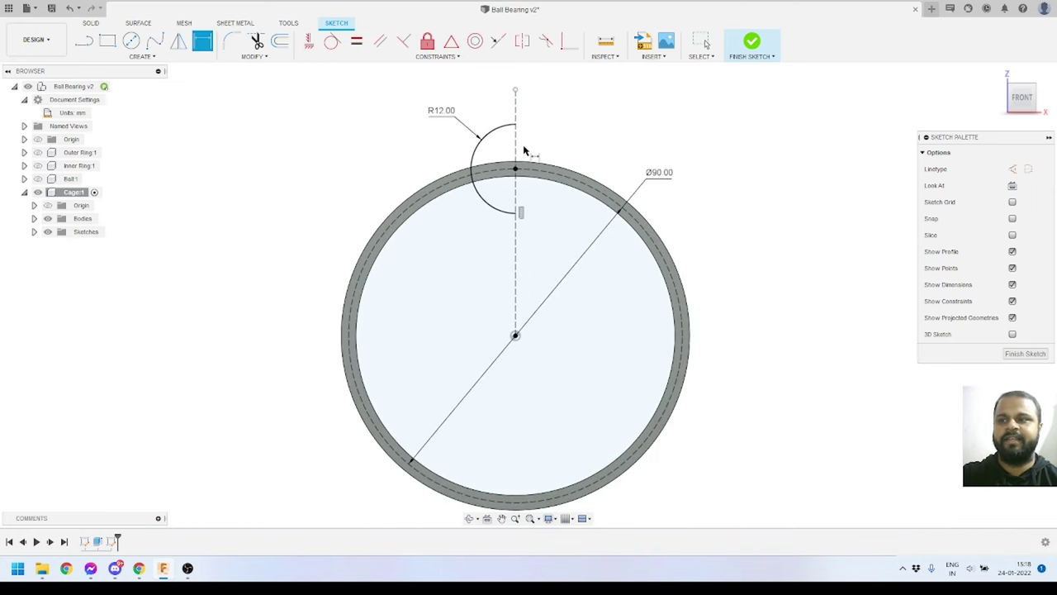
scroll(527, 162, down, 2)
scroll(528, 148, up, 2)
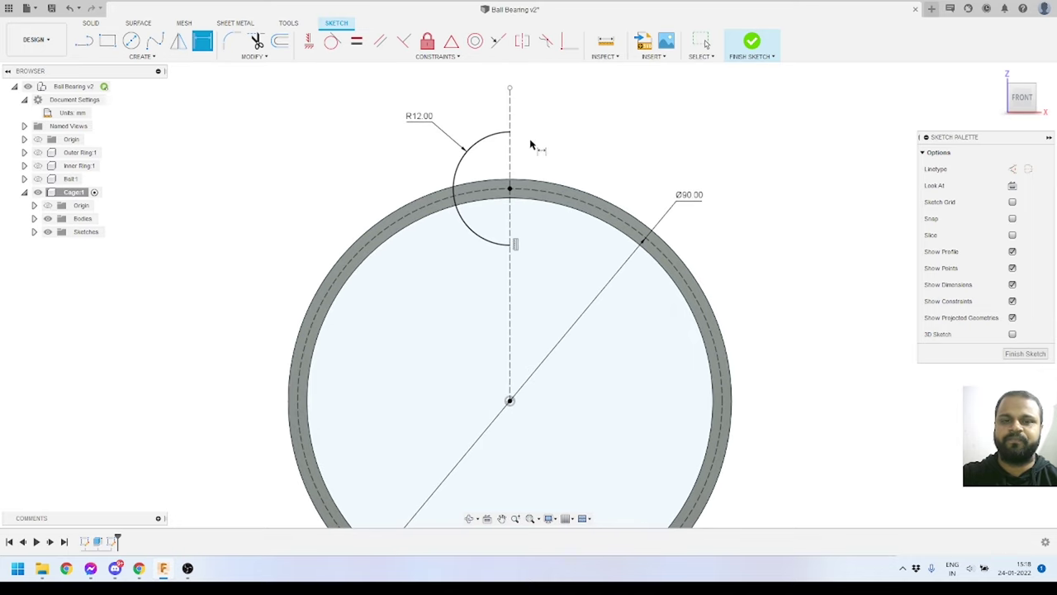
key(Escape)
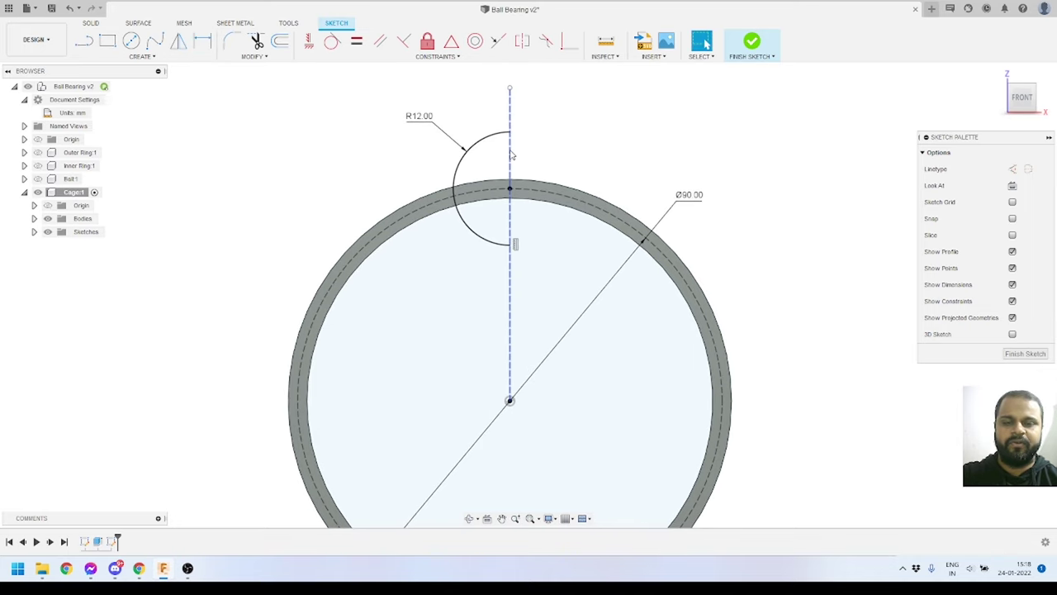
Convert the vertical construction line to a normal line so it closes the semicircle, and finish the sketch.
click(509, 154)
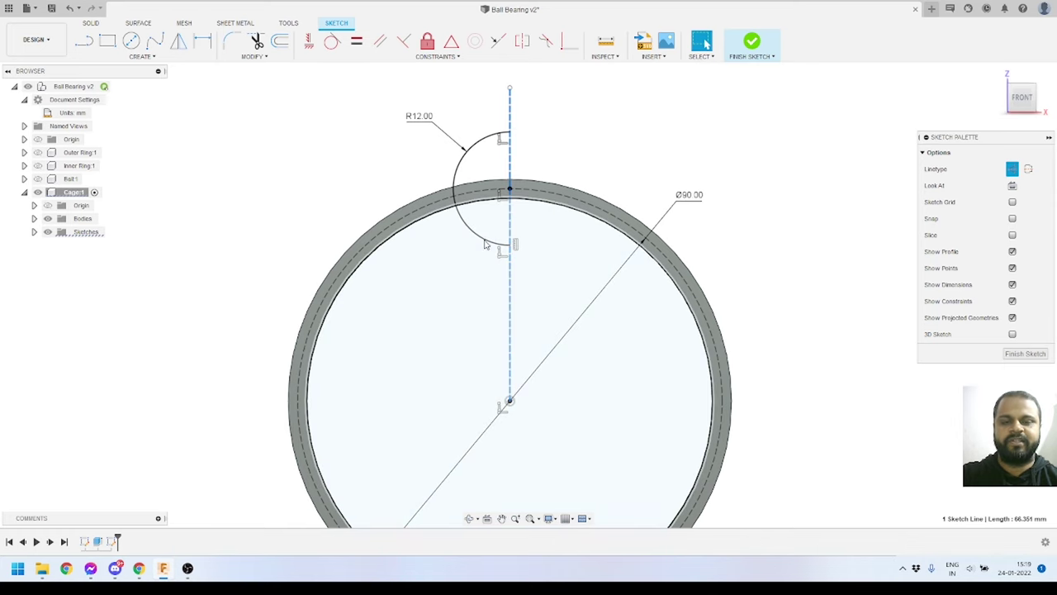
click(1014, 171)
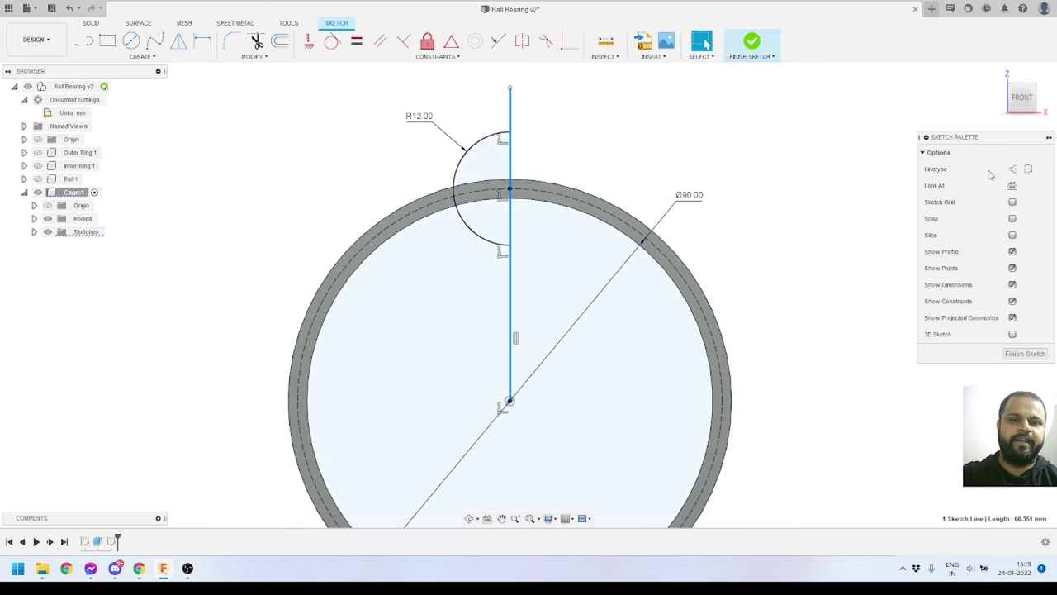
click(484, 269)
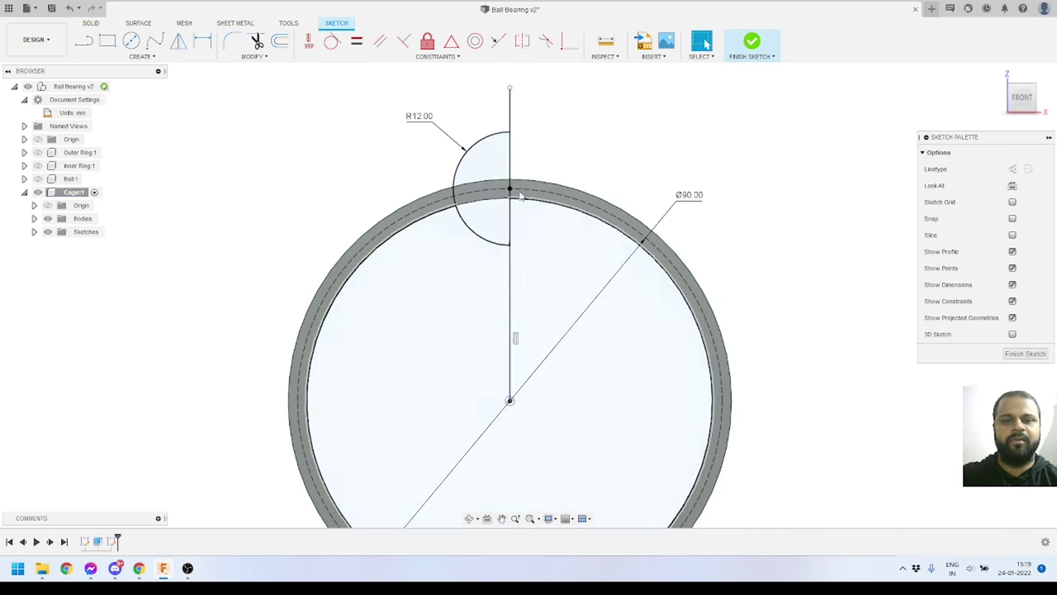
scroll(579, 141, up, 1)
scroll(567, 155, down, 2)
scroll(583, 173, up, 1)
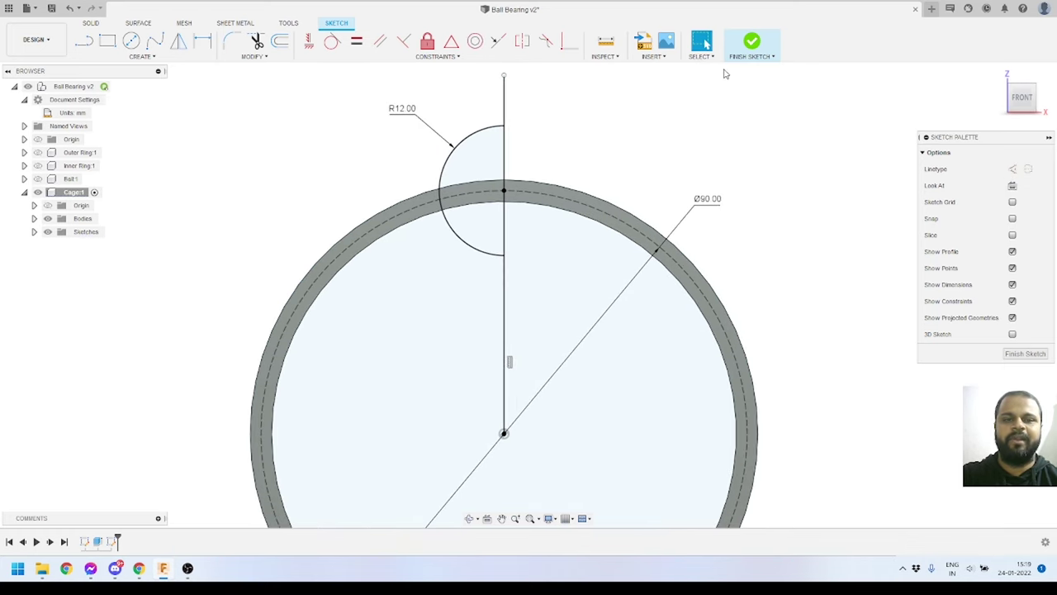
click(751, 43)
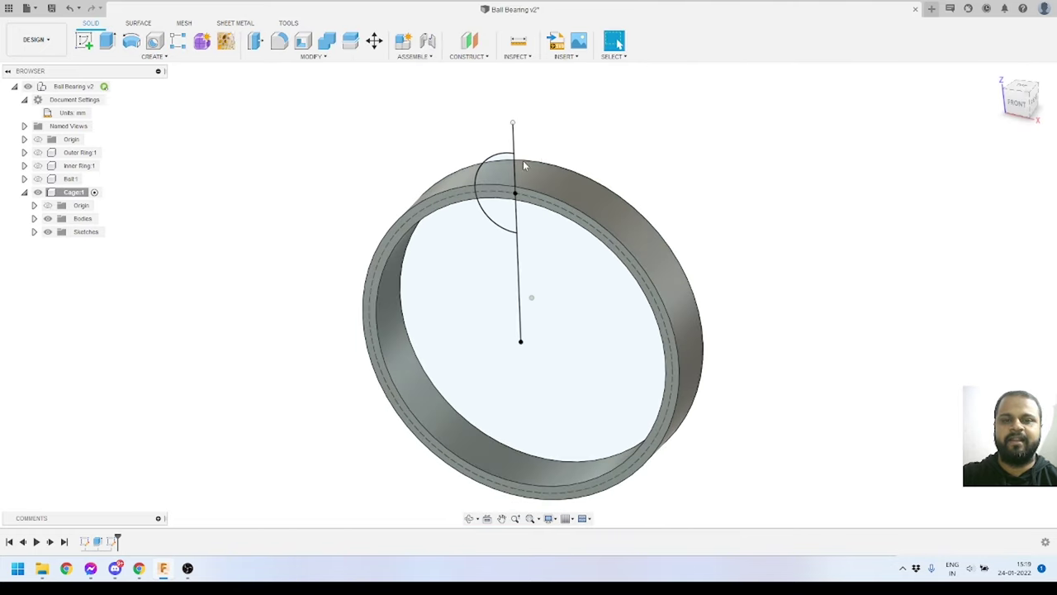
Revolve all three regions of the semicircle 360 degrees about the vertical line as a cut through the cage ring.
click(465, 216)
click(512, 300)
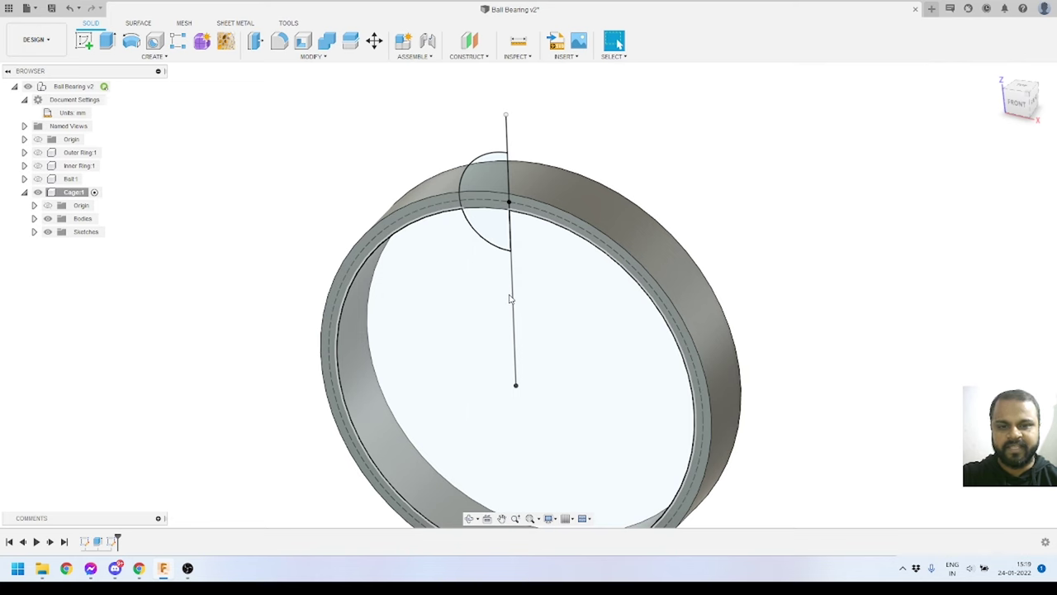
click(130, 43)
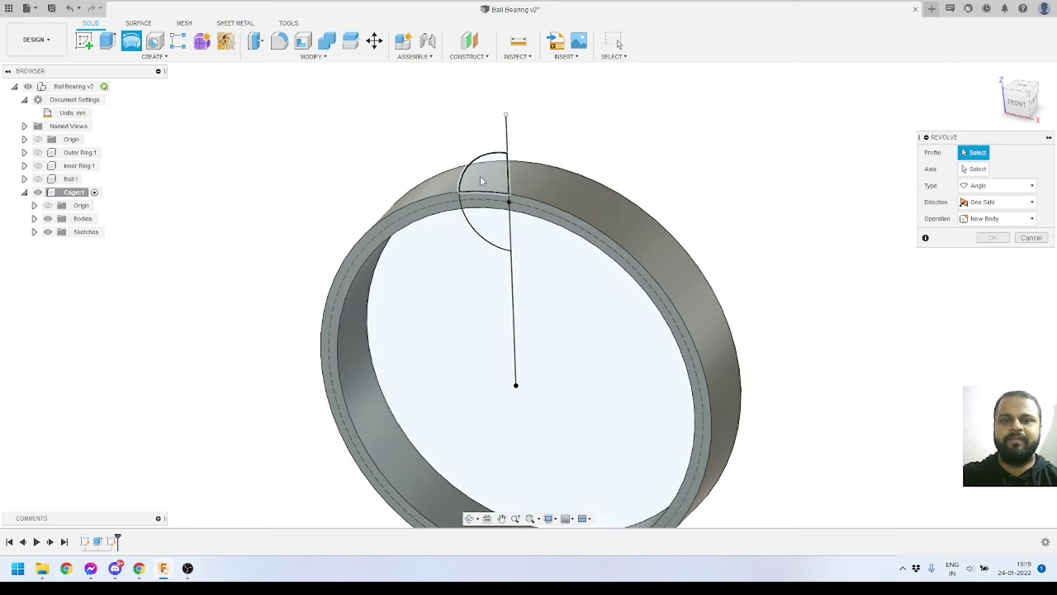
click(480, 175)
click(488, 230)
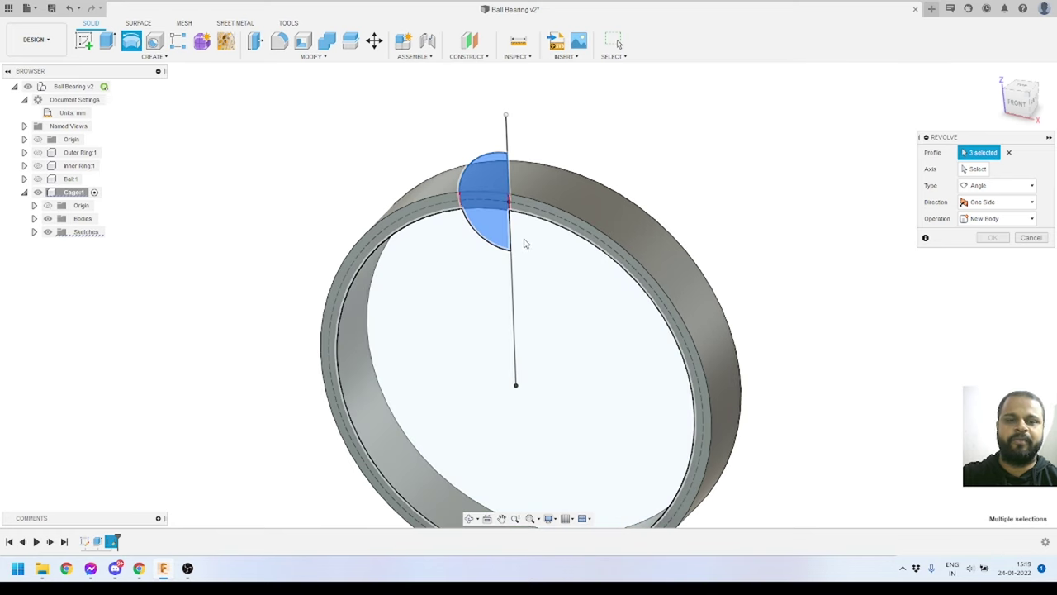
click(975, 170)
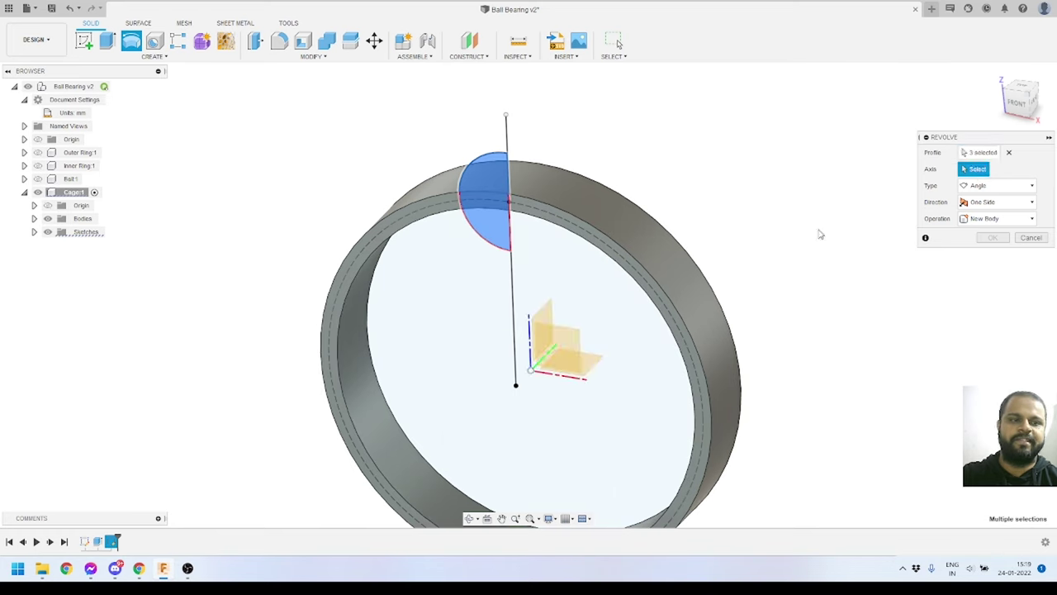
click(514, 291)
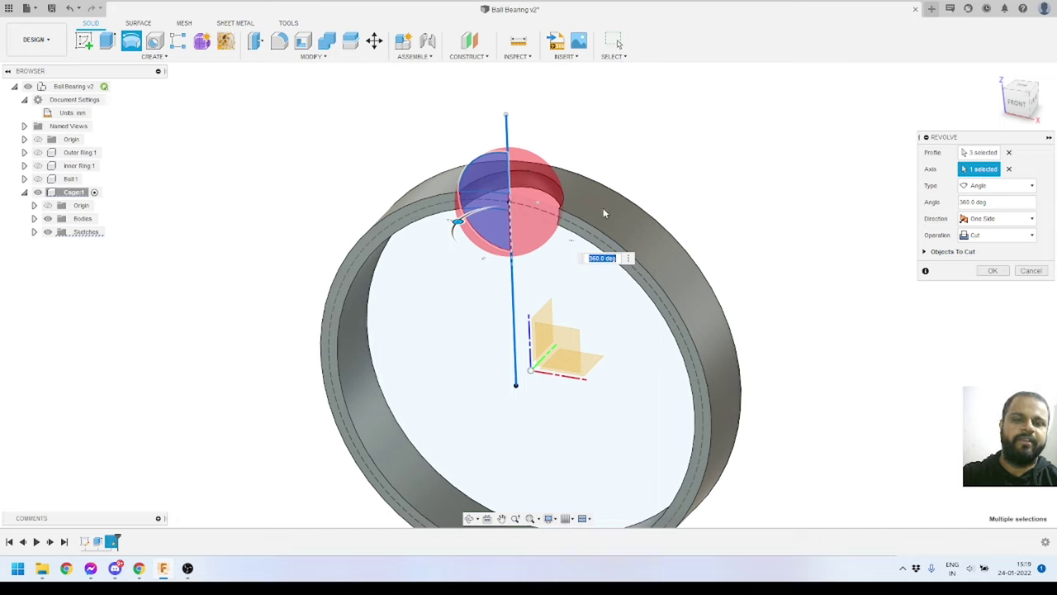
click(990, 272)
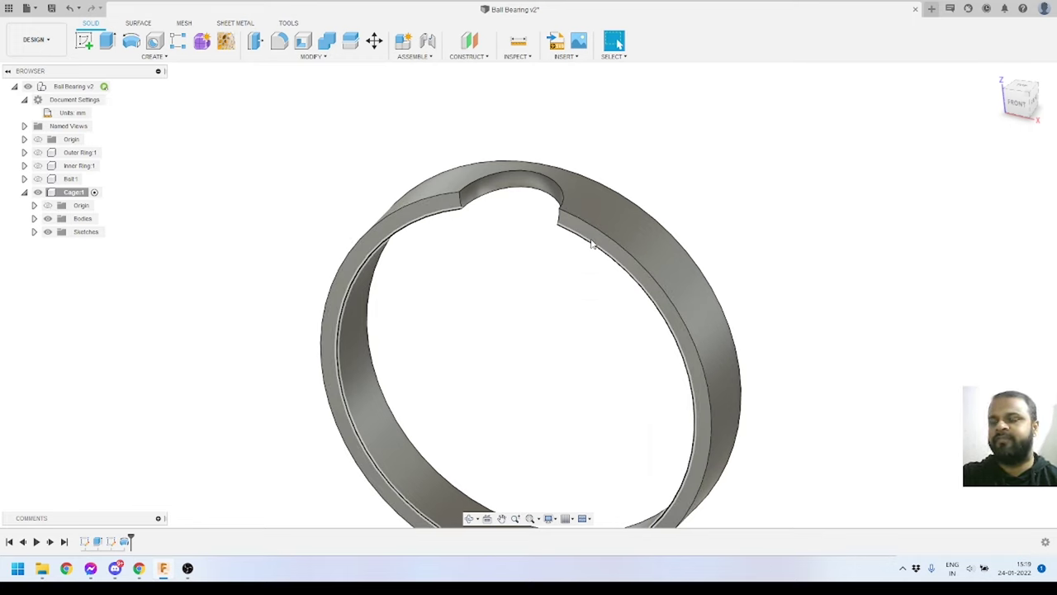
Fillet the two edges where the ball pocket meets the cage ring's flat face with a 2.1 mm radius.
click(279, 41)
scroll(440, 180, up, 3)
scroll(457, 192, up, 2)
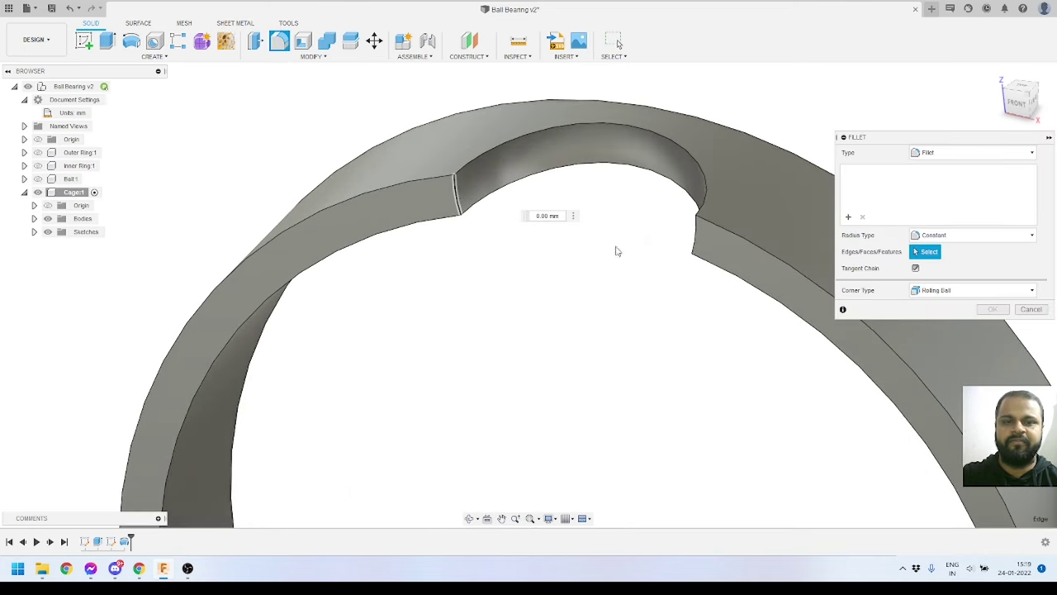
click(457, 197)
click(697, 239)
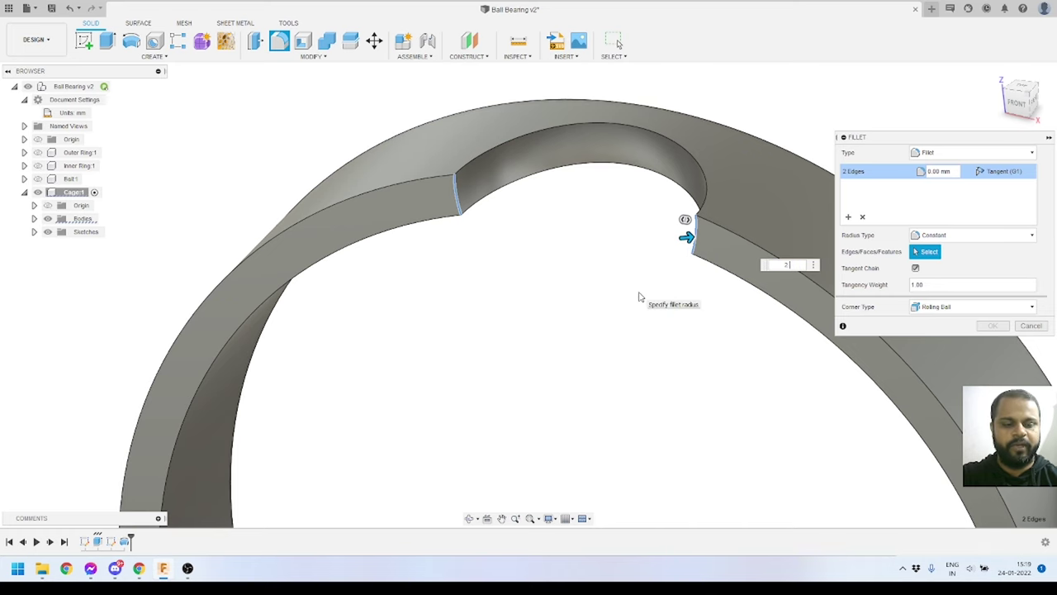
text(2.1)
key(Return)
scroll(637, 296, down, 1)
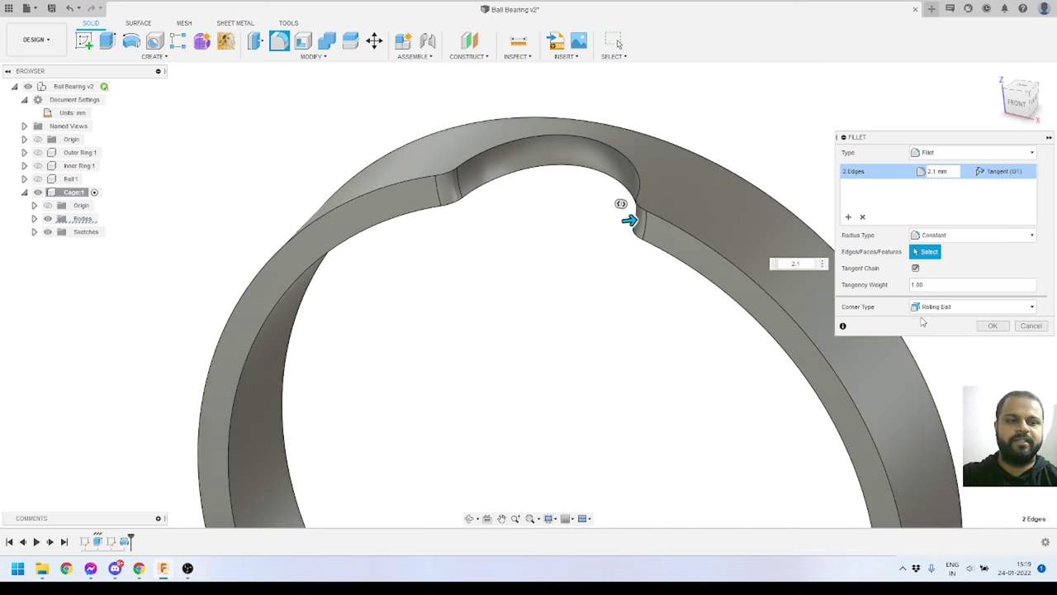
click(991, 327)
Create a circular pattern of the pocket cut and its fillet about the Y axis, full spacing, quantity 8.
scroll(559, 182, down, 3)
shift+middle_drag(553, 240, 613, 167)
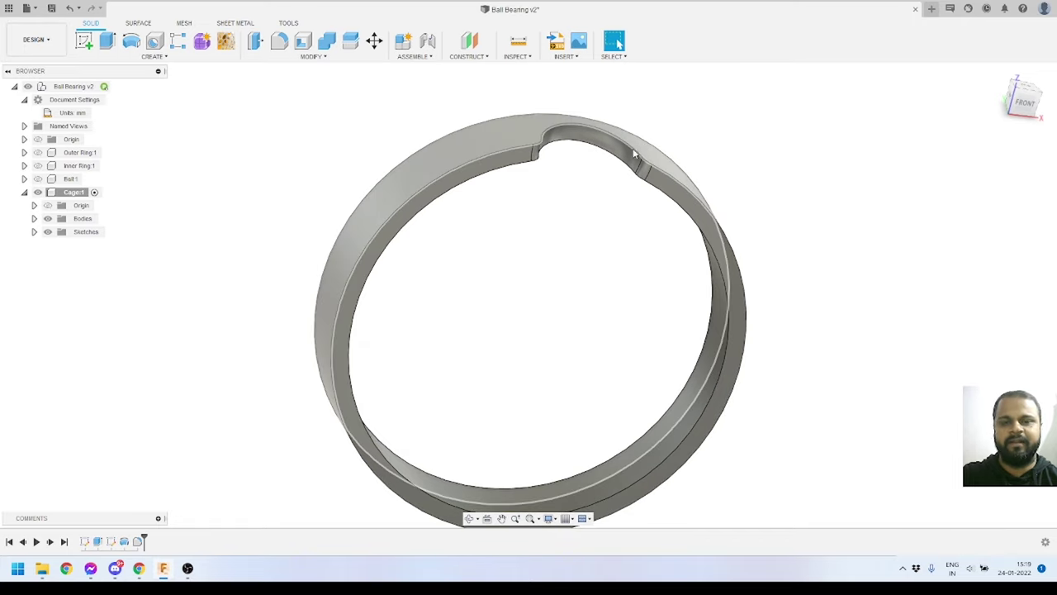
scroll(441, 214, down, 3)
shift+middle_drag(441, 215, 361, 207)
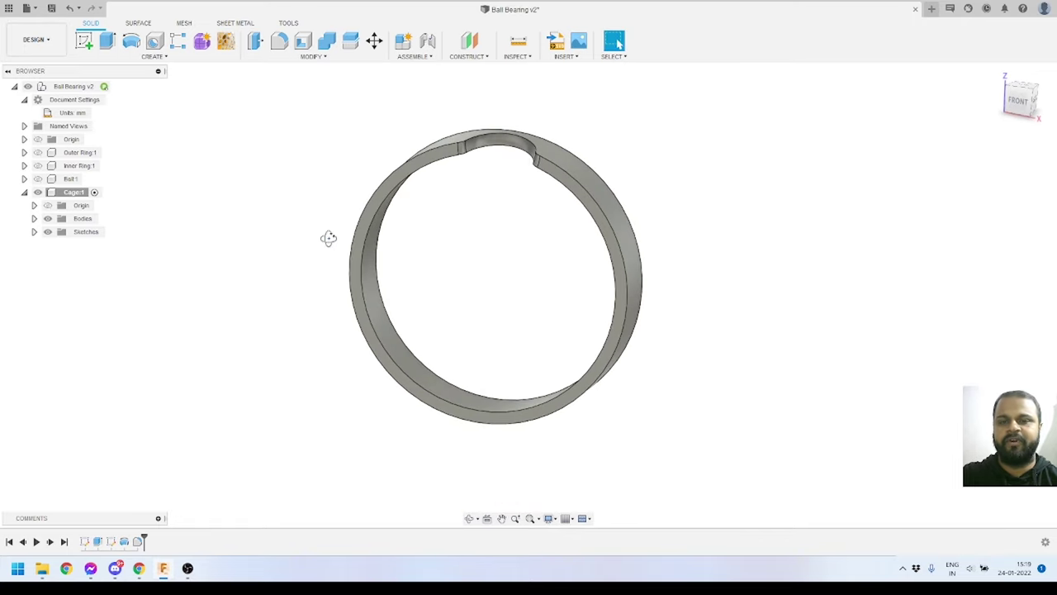
shift+middle_drag(328, 238, 185, 321)
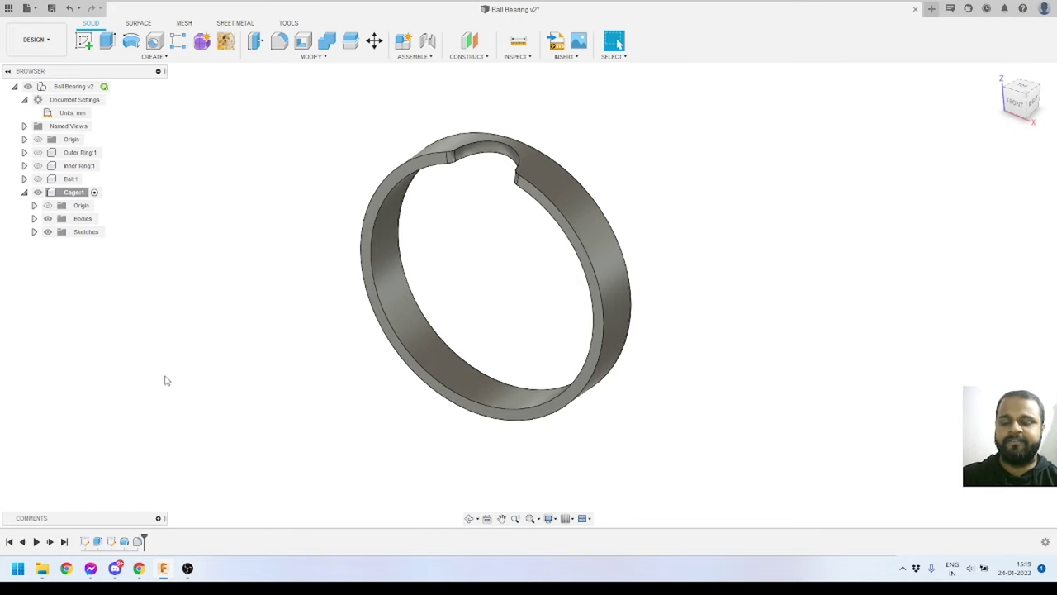
click(124, 541)
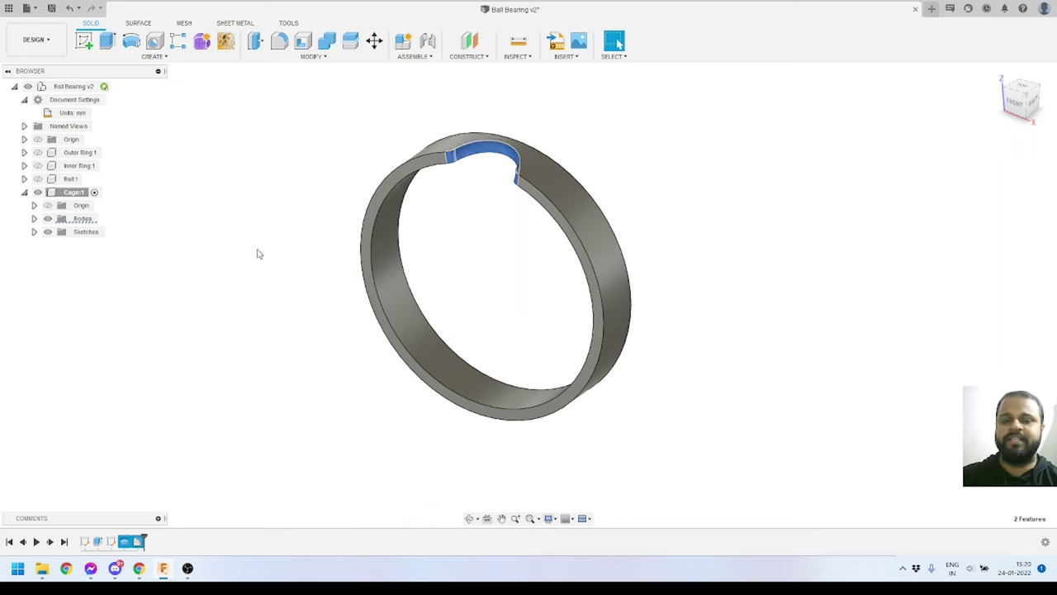
click(165, 58)
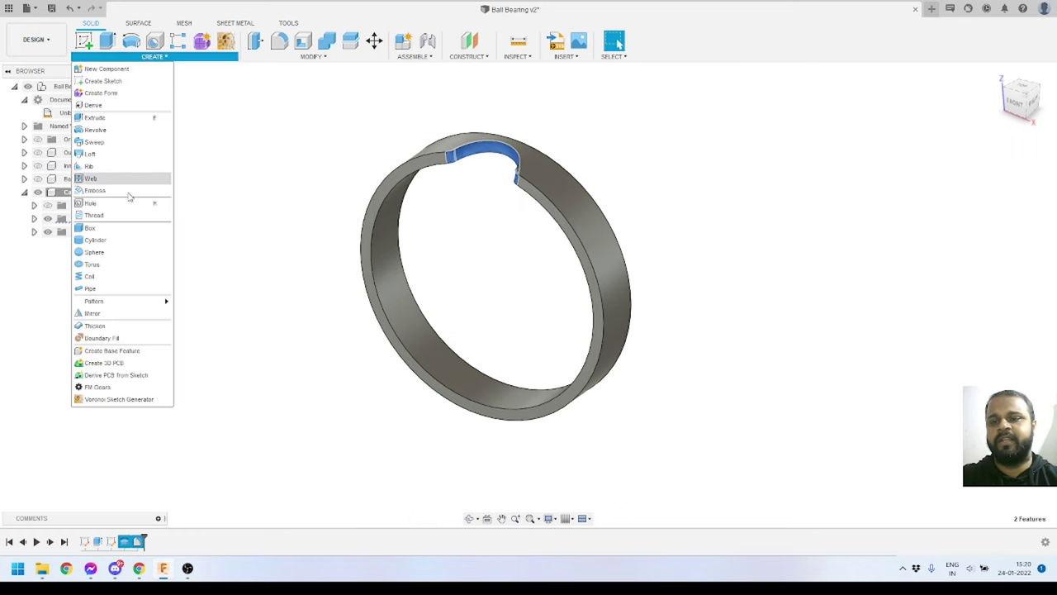
mouse_move(134, 302)
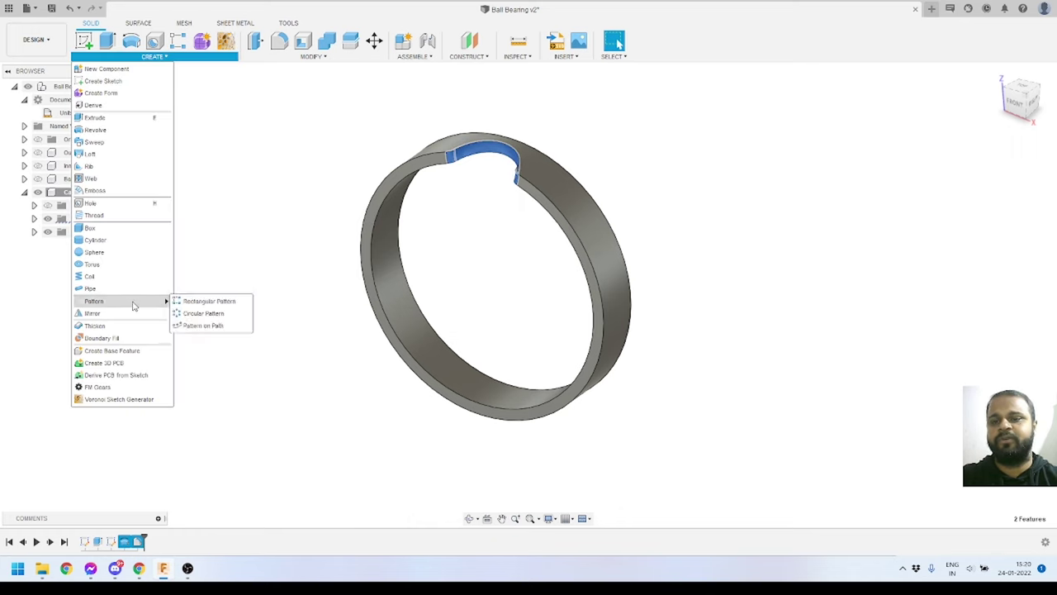
click(197, 315)
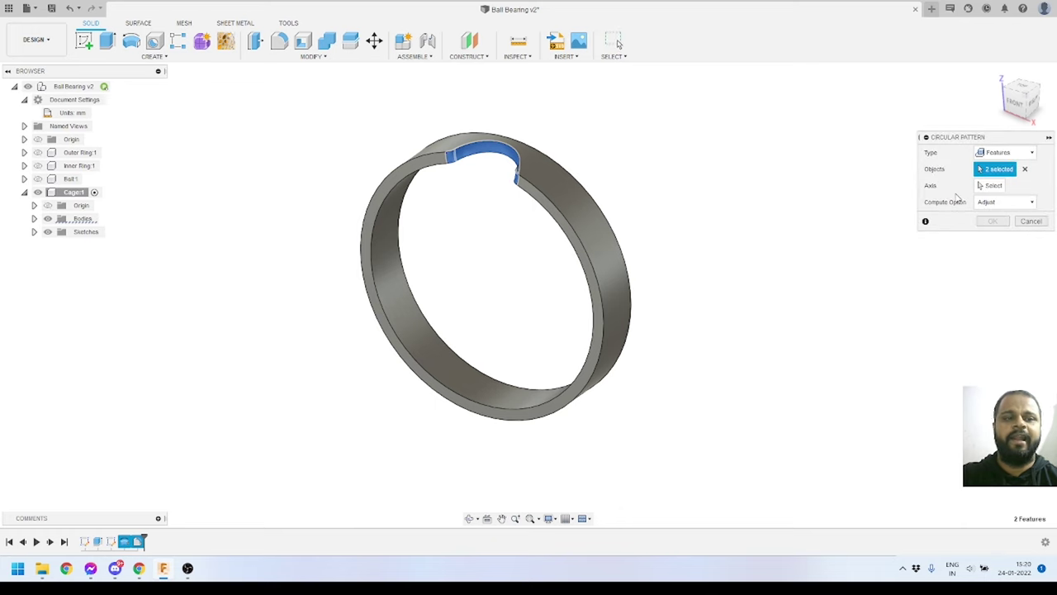
click(989, 187)
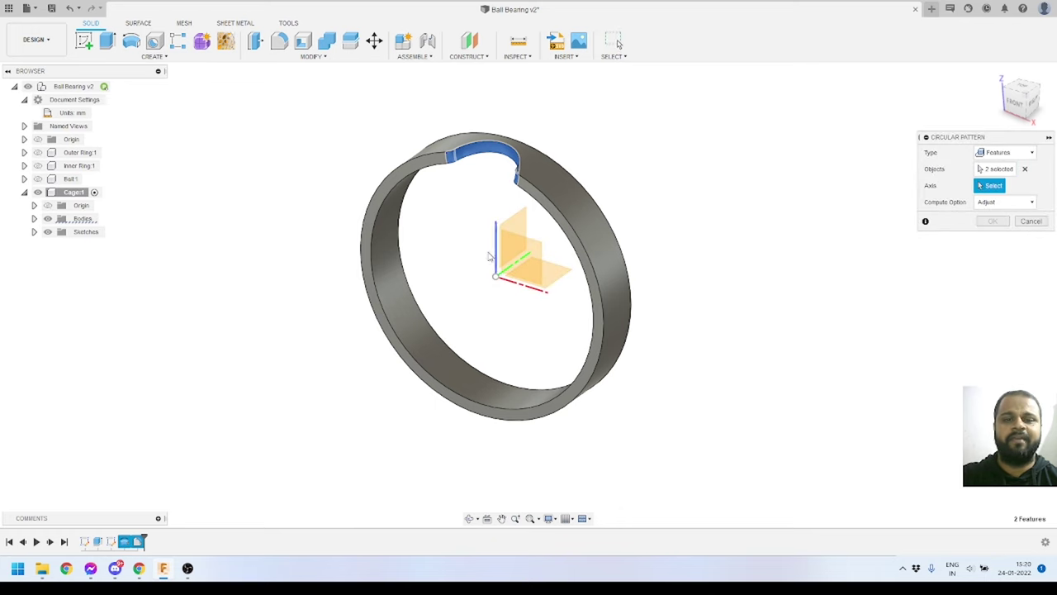
click(537, 284)
shift+middle_drag(537, 284, 593, 318)
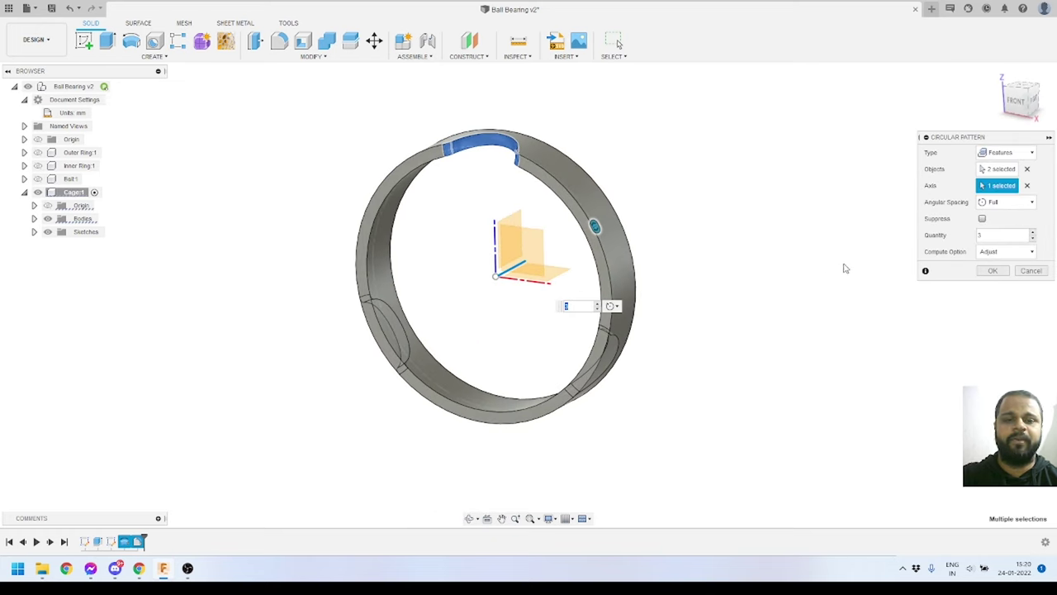
click(986, 238)
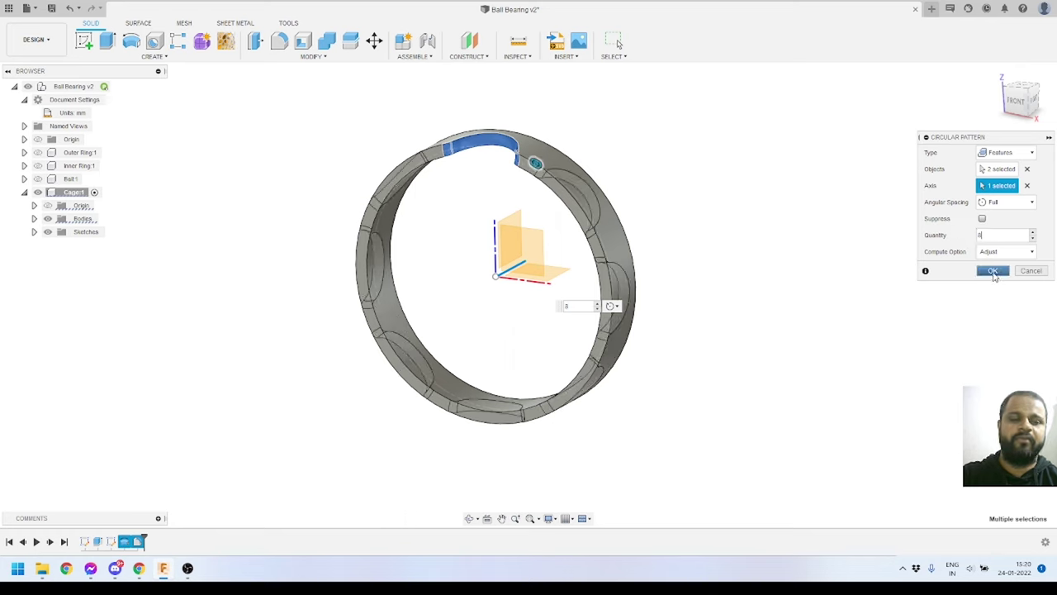
click(994, 271)
Shell the cage to a 1.5 mm inside thickness, removing its outer, inner and flat back faces.
shift+middle_drag(465, 289, 314, 93)
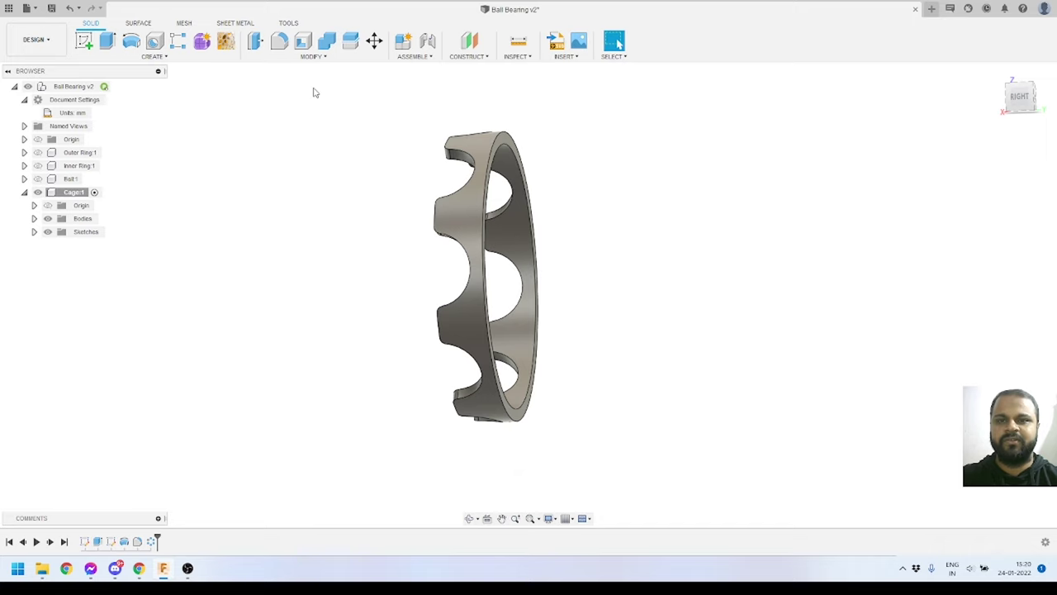
click(303, 41)
scroll(482, 145, up, 2)
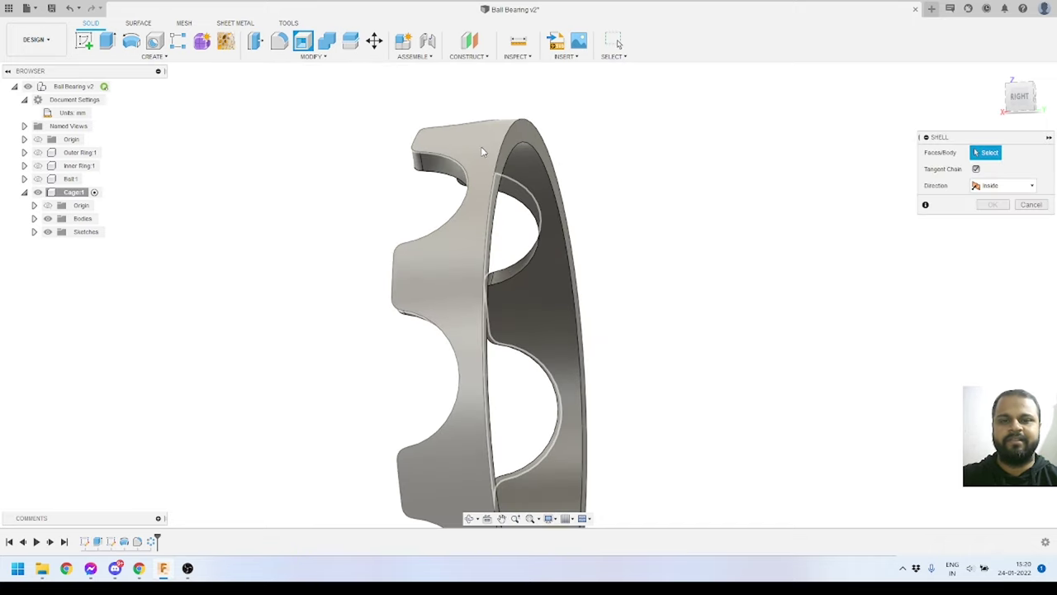
click(484, 155)
shift+middle_drag(484, 156, 502, 254)
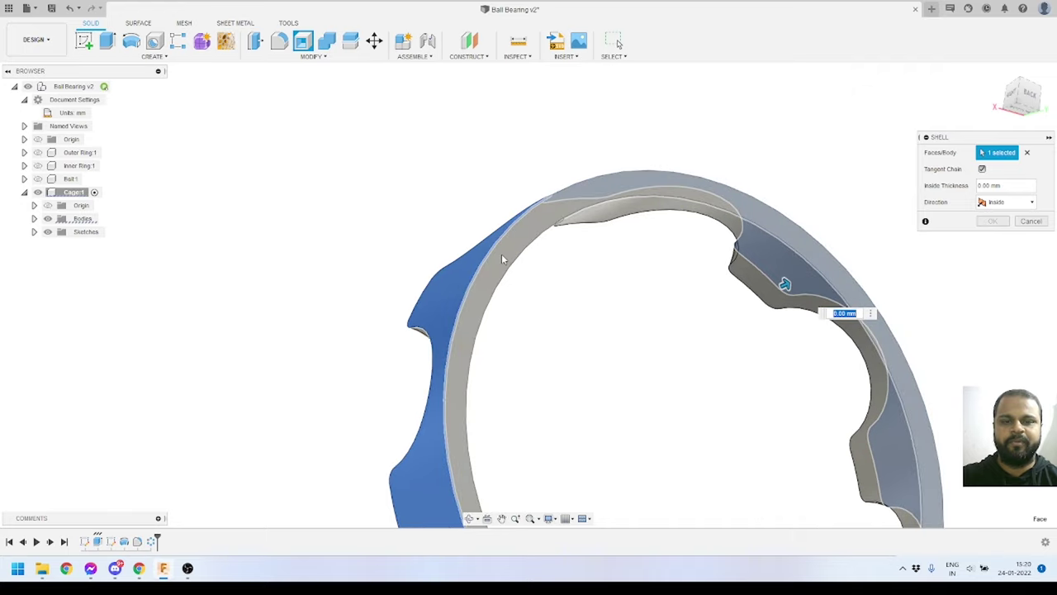
click(501, 253)
shift+middle_drag(567, 328, 612, 231)
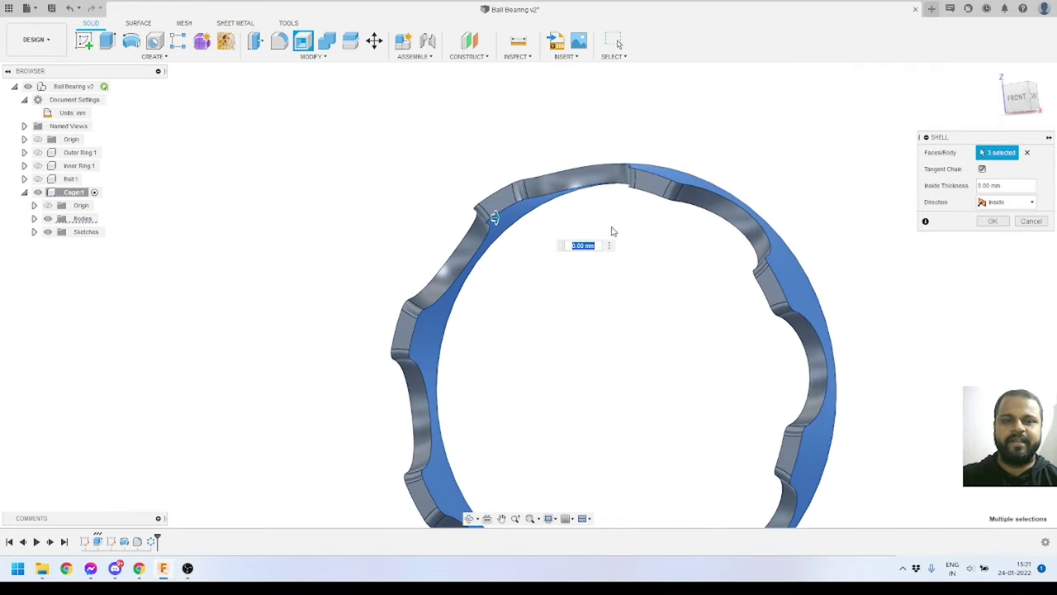
shift+middle_drag(550, 175, 396, 218)
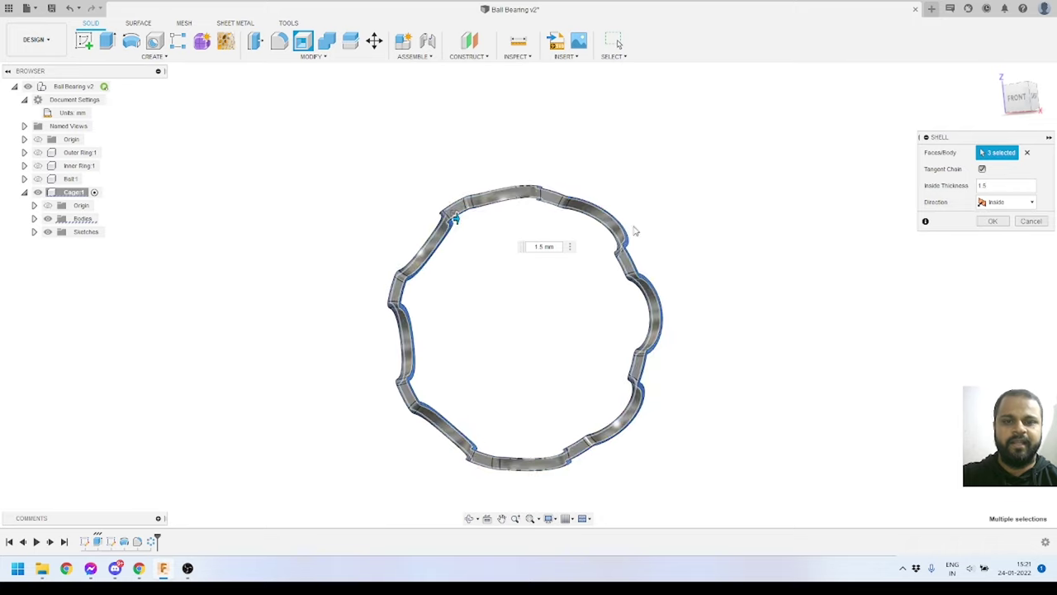
shift+middle_drag(633, 229, 596, 298)
click(992, 222)
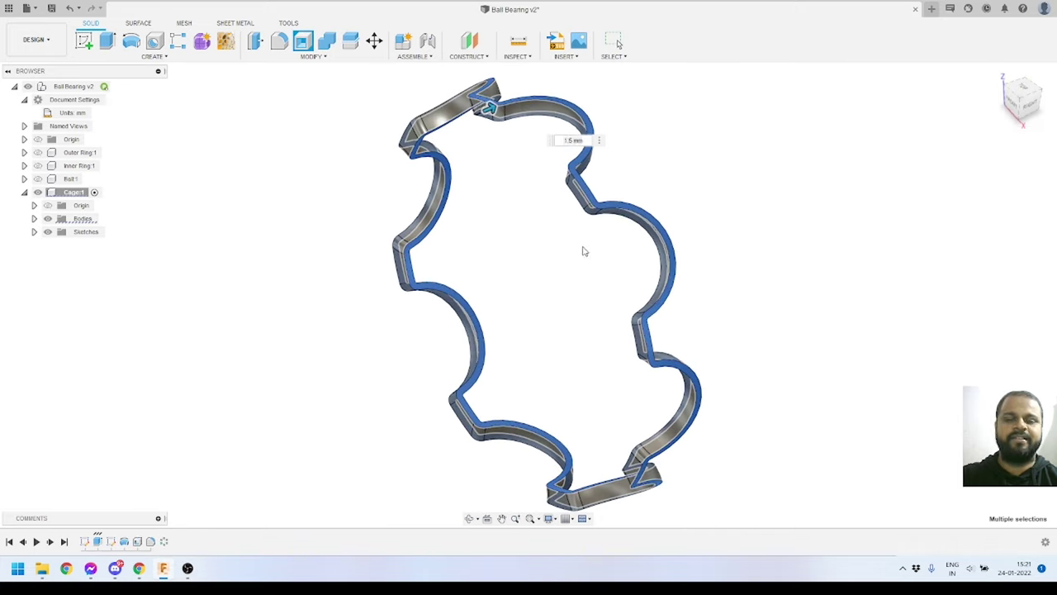
Start a sketch on the flat front face of the cage between two neighbouring ball pockets.
shift+middle_drag(583, 251, 609, 197)
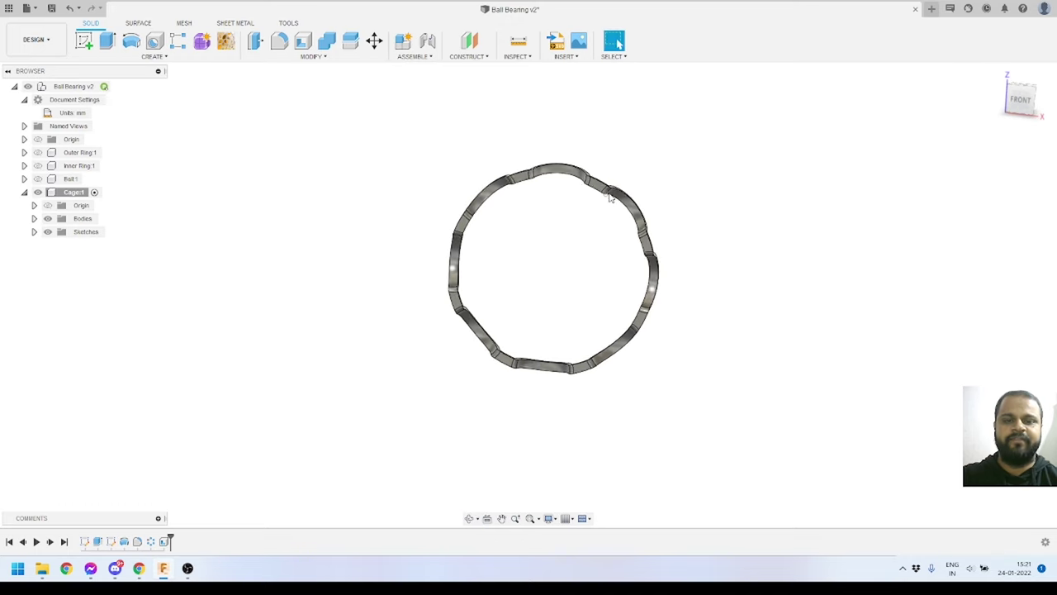
scroll(610, 197, up, 5)
click(419, 163)
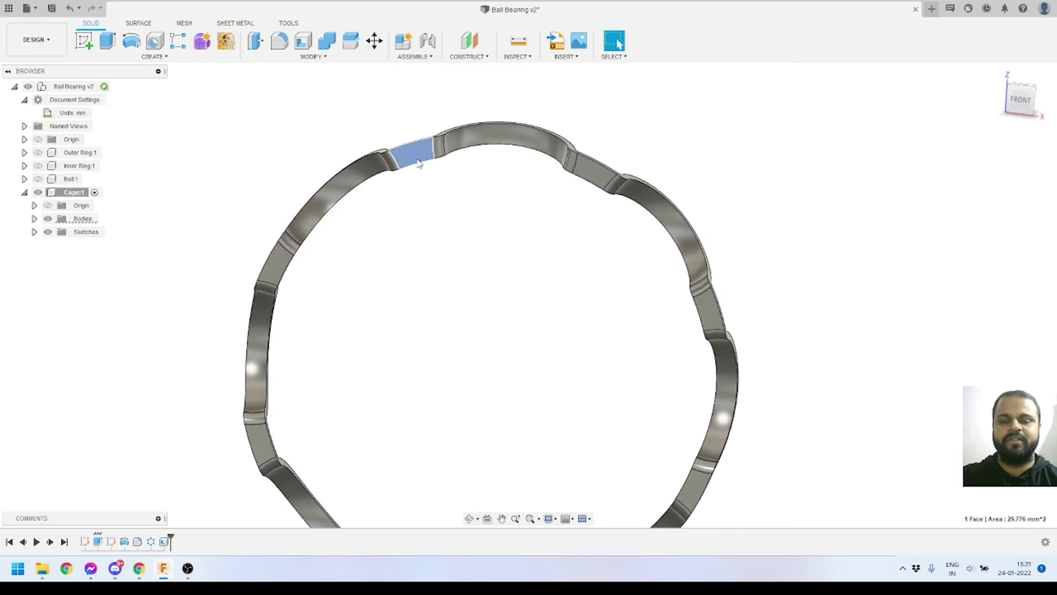
click(485, 235)
scroll(485, 235, down, 3)
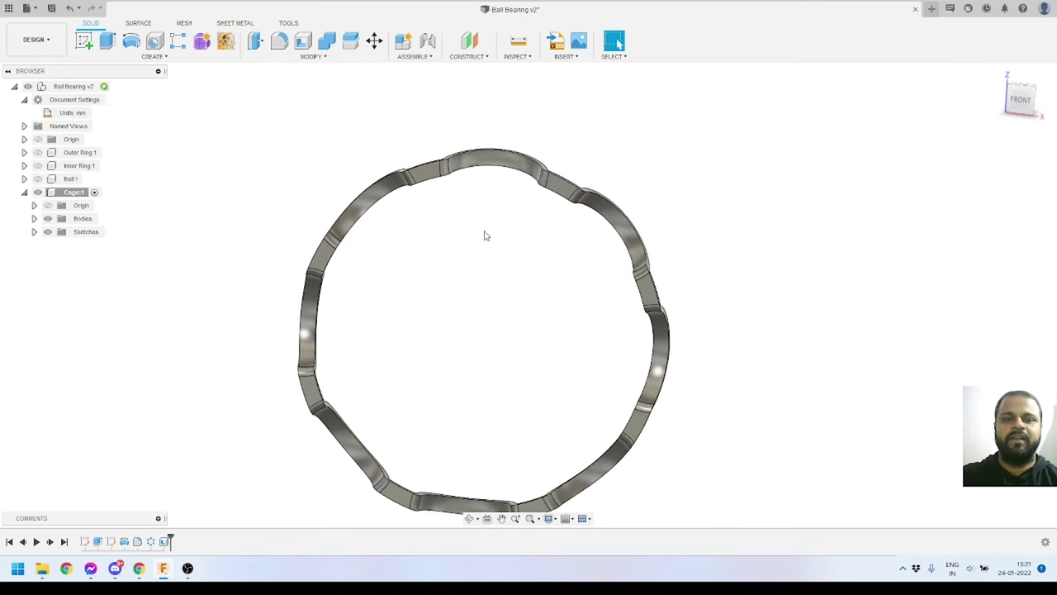
click(1023, 101)
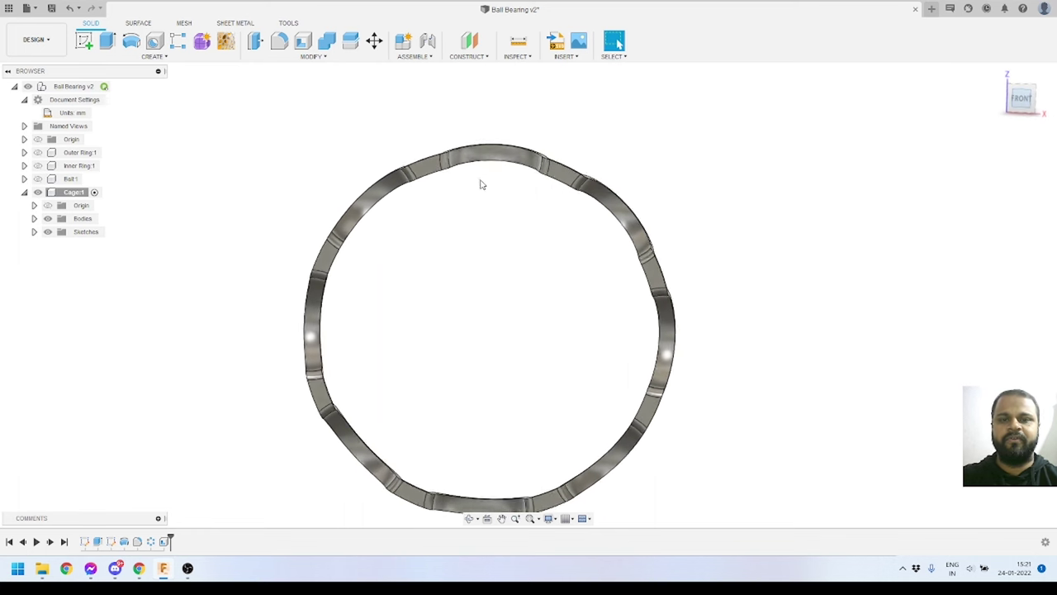
click(83, 41)
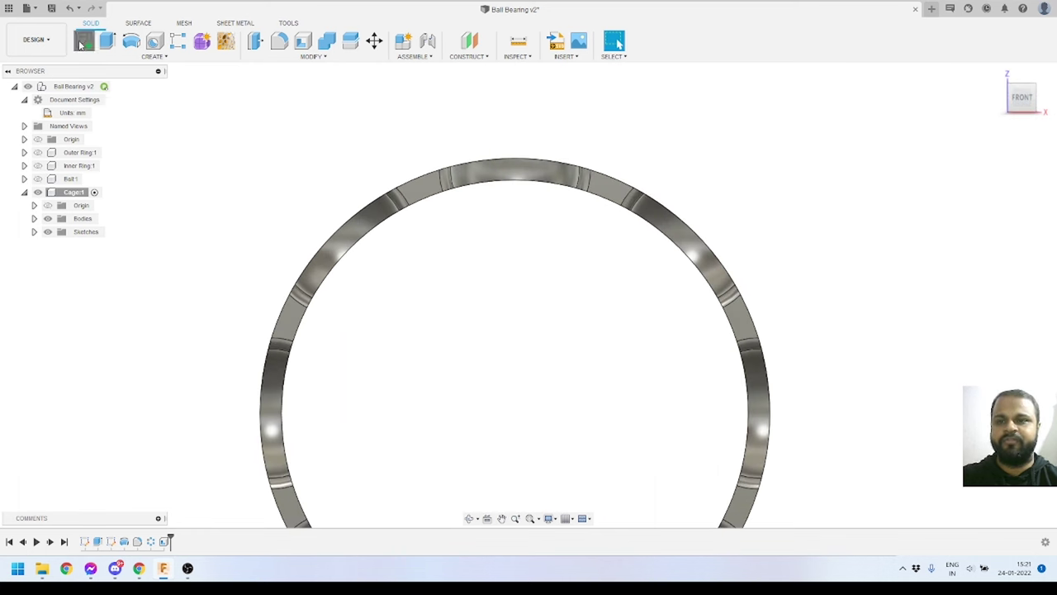
click(420, 192)
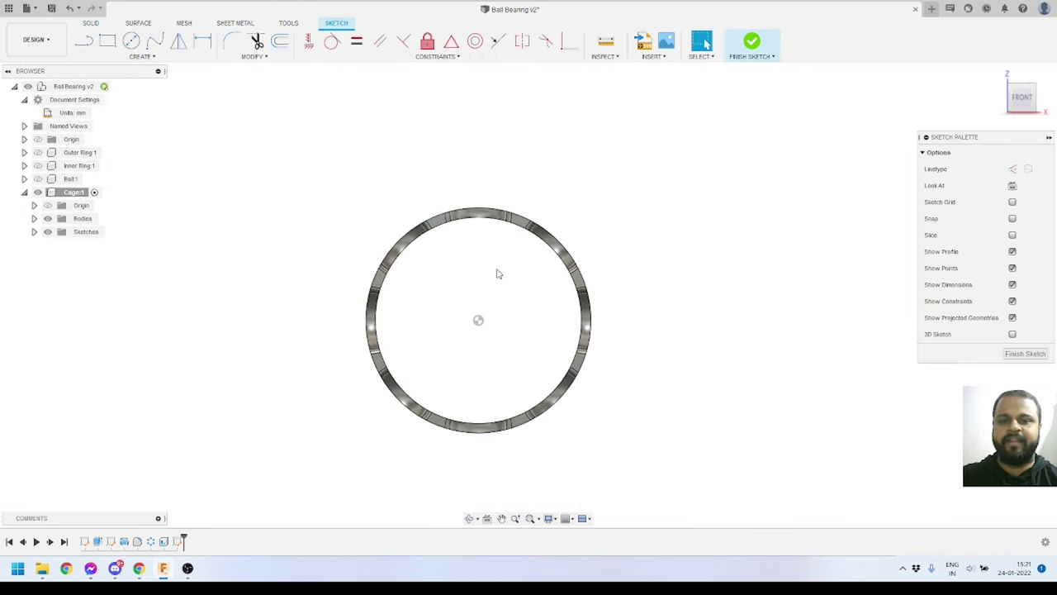
Sketch a circle about 90 mm in diameter centred on the origin, running through the middle of the cage's wall.
click(131, 40)
click(467, 345)
scroll(381, 169, up, 3)
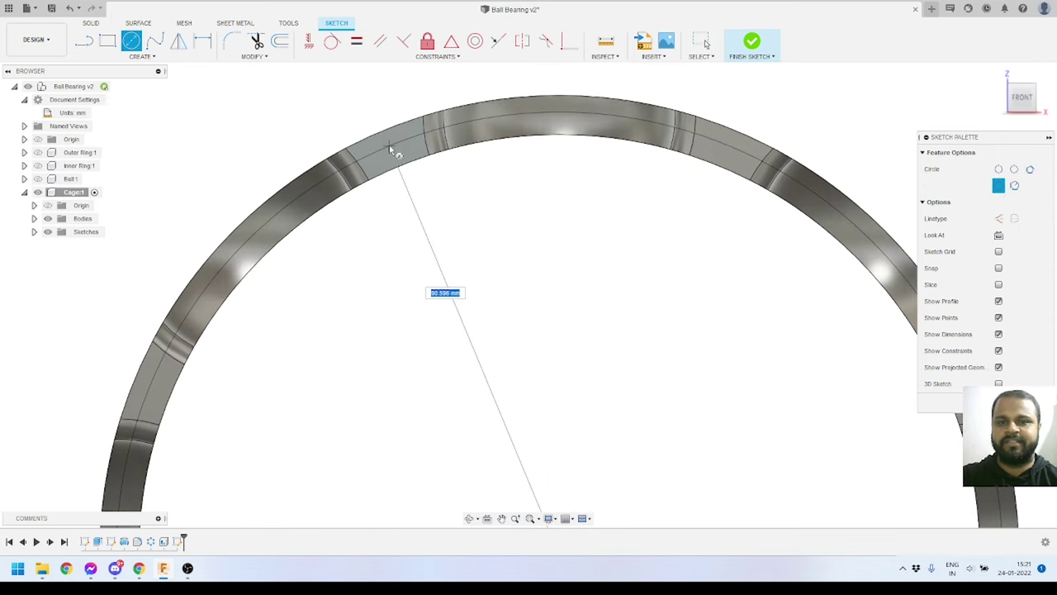
click(389, 147)
key(Escape)
scroll(450, 150, down, 3)
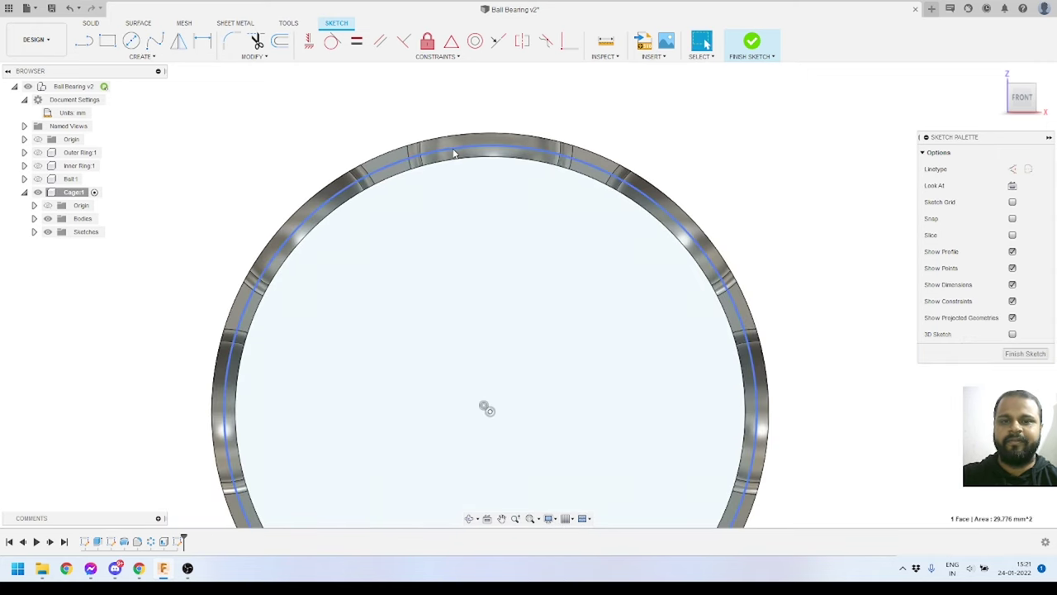
Convert the new circle to construction geometry.
click(453, 154)
click(1013, 202)
scroll(572, 419, up, 2)
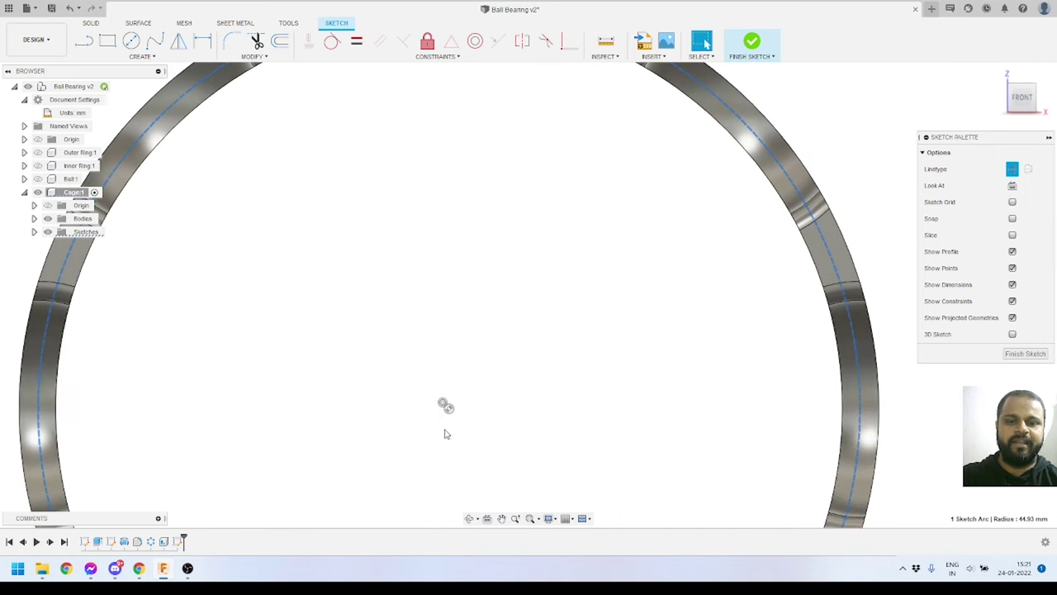
click(452, 306)
scroll(452, 307, down, 2)
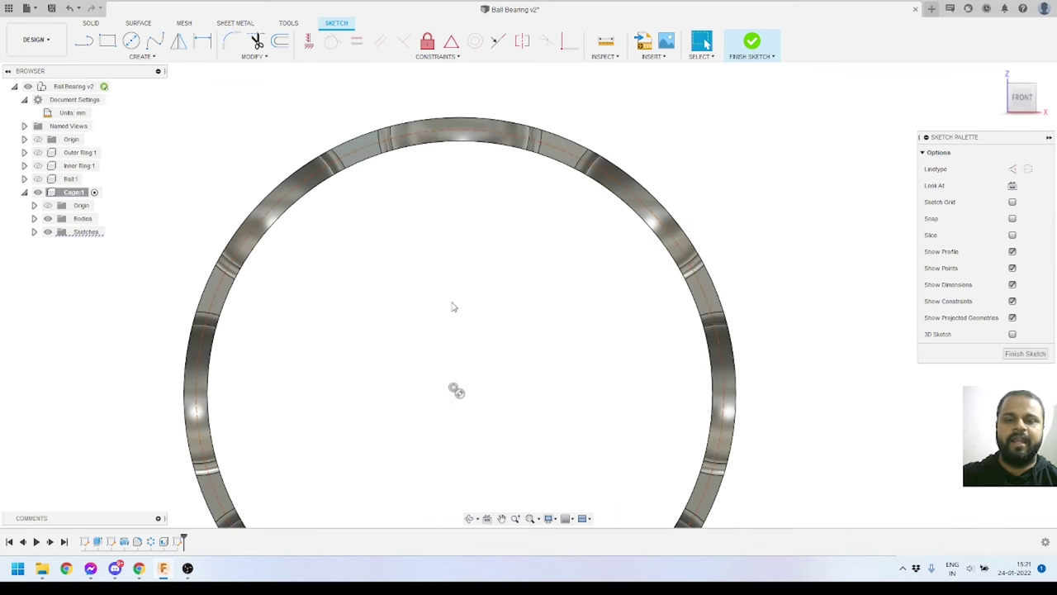
Dimension the construction circle's diameter as 90 mm.
click(202, 40)
scroll(603, 175, up, 2)
click(634, 198)
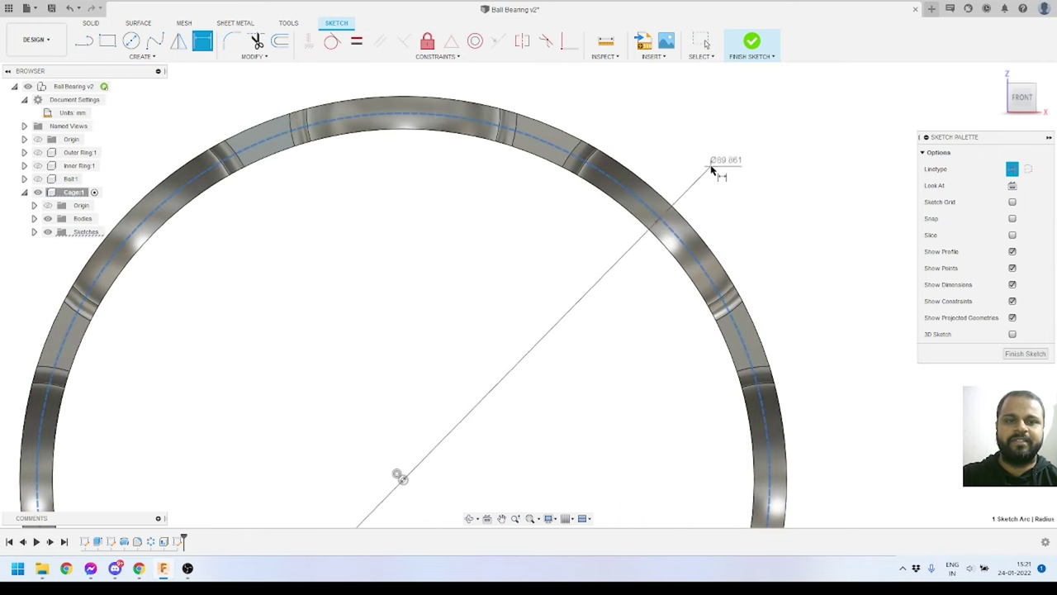
click(716, 162)
key(Escape)
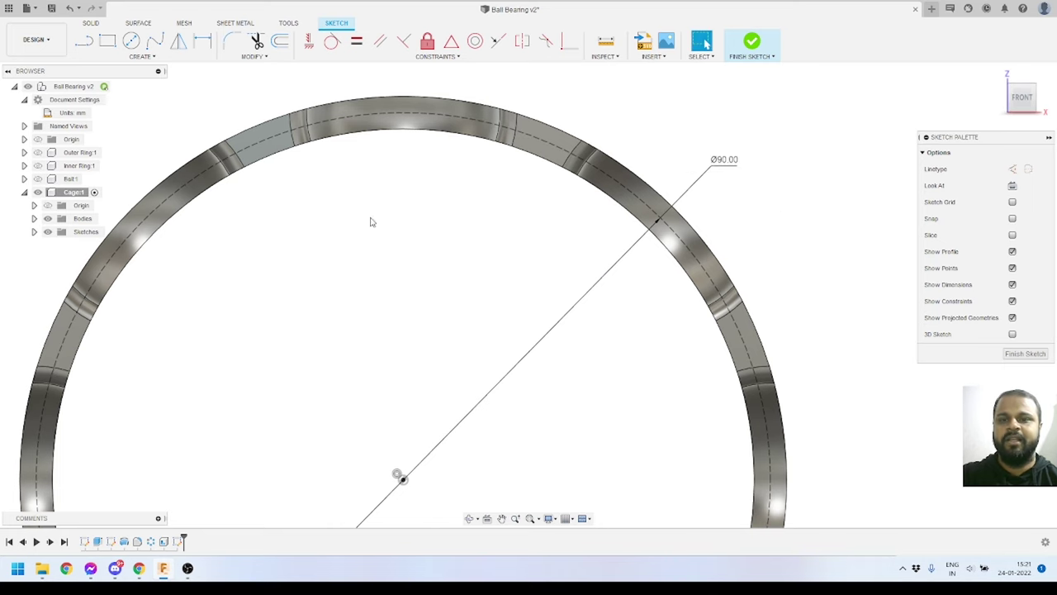
Draw a vertical line about 54 mm long from the circle's centre upward past the cage's outer edge.
scroll(242, 156, down, 5)
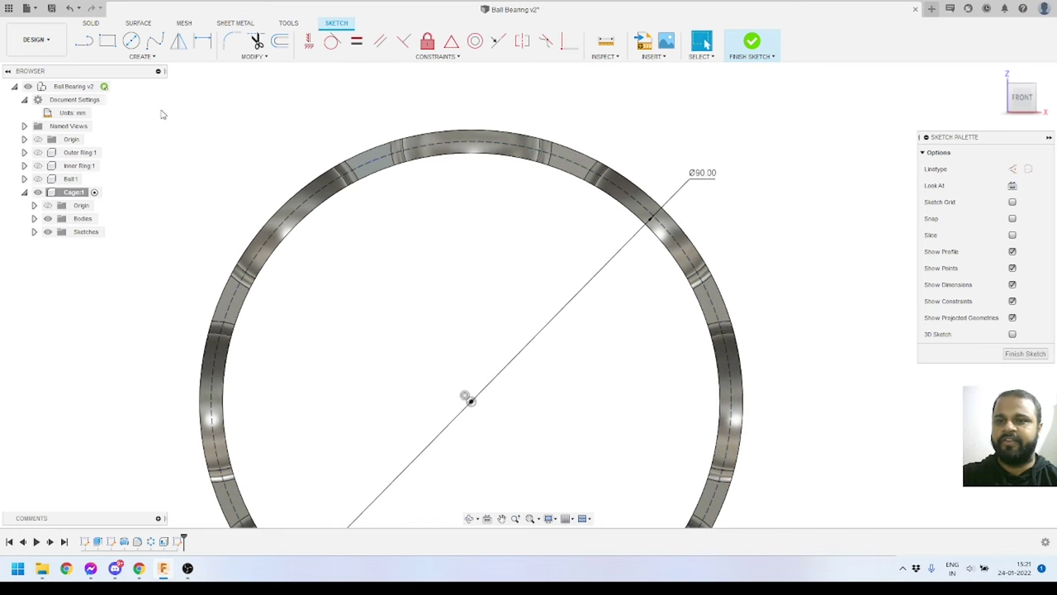
click(85, 41)
click(471, 402)
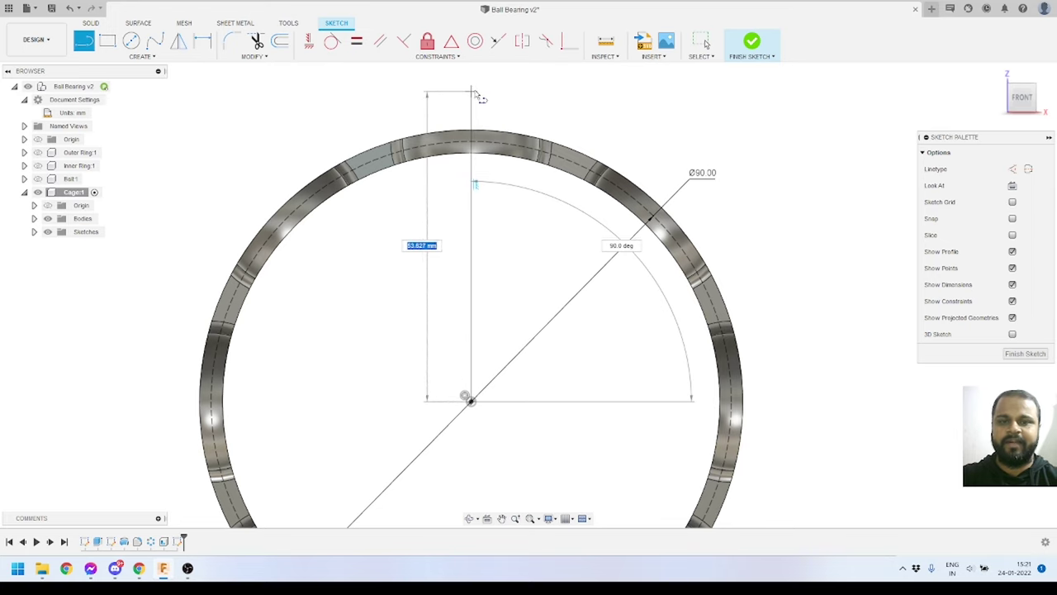
click(471, 90)
key(Escape)
Draw a slanted line from the circle's centre through the flat face left of the top pocket, ending outside the ring.
click(85, 42)
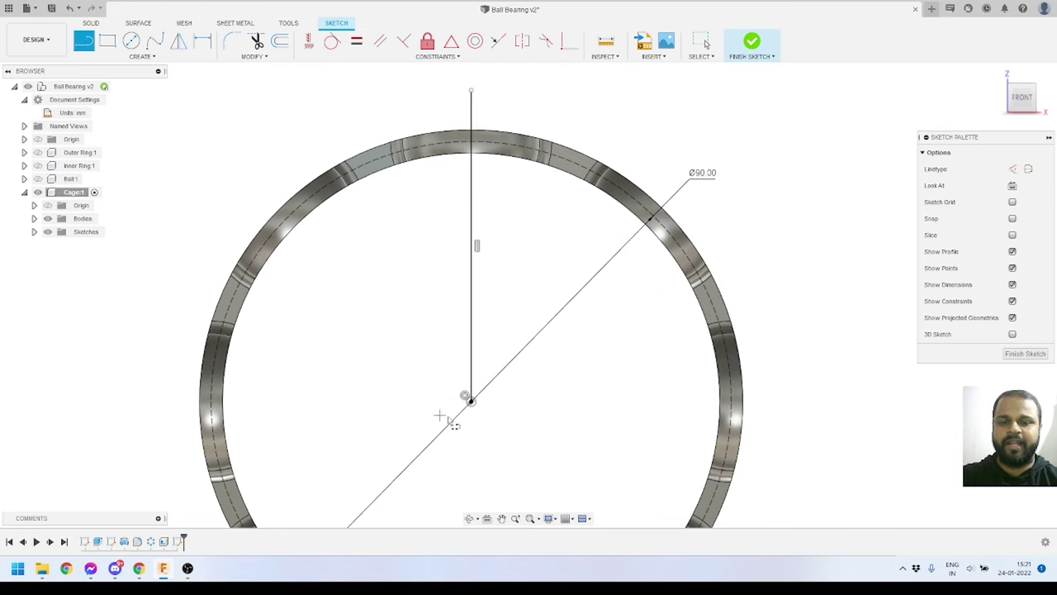
click(471, 402)
double_click(344, 93)
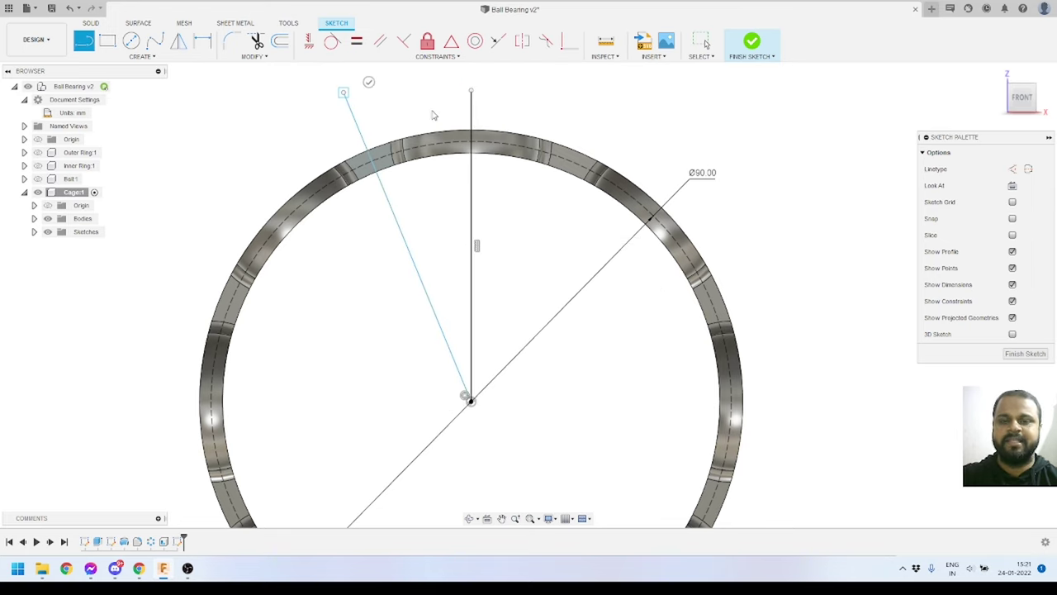
Convert the vertical line and the slanted line from the circle's centre to construction geometry.
key(Escape)
scroll(495, 355, down, 4)
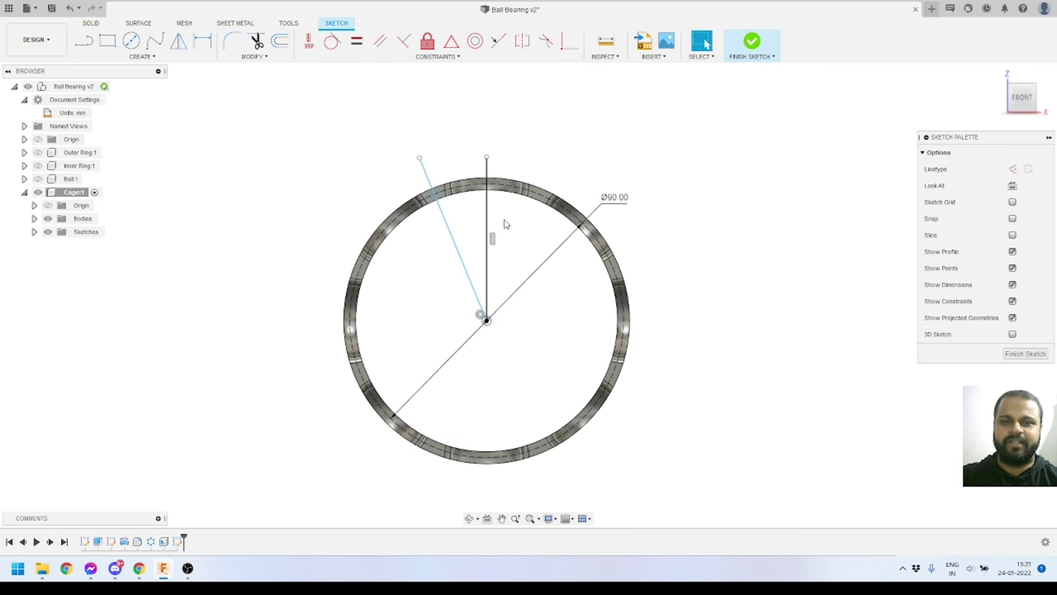
scroll(496, 355, up, 2)
click(411, 170)
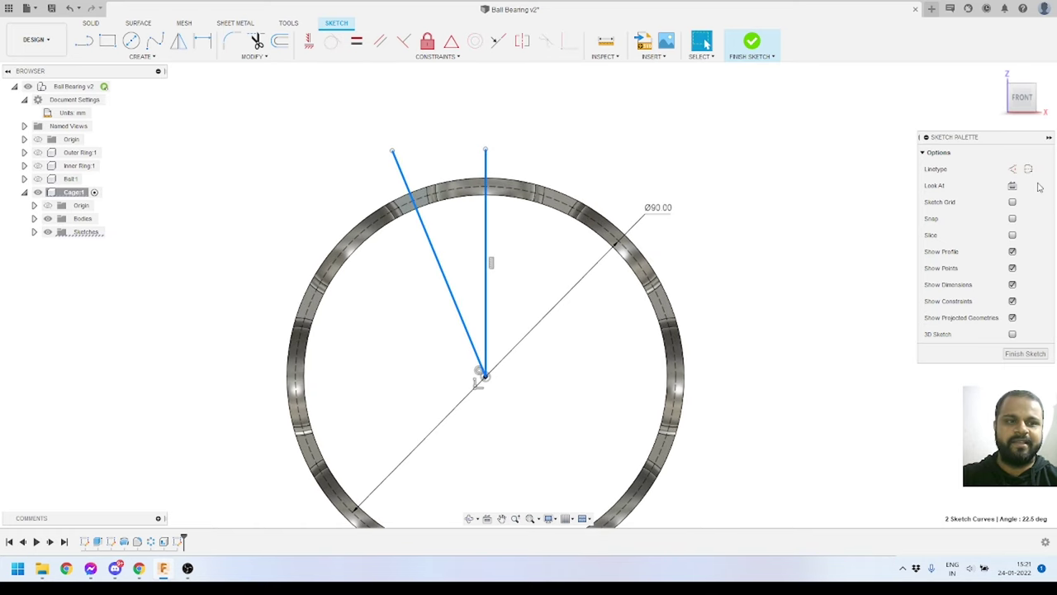
key(x)
key(Escape)
scroll(489, 153, up, 2)
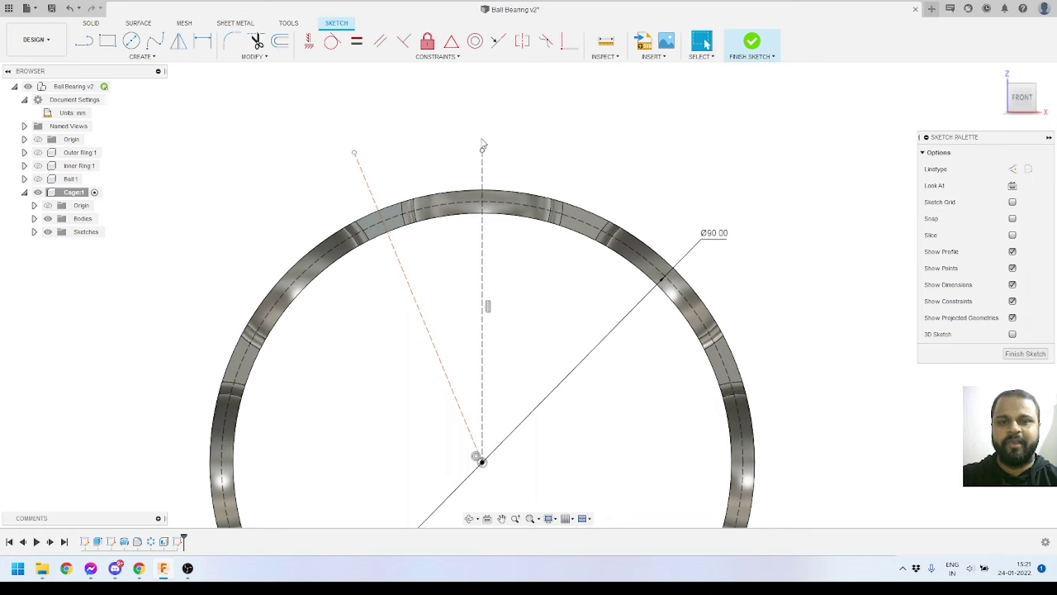
Lengthen the vertical construction line by moving its outer endpoint farther above the cage ring.
drag(484, 146, 480, 211)
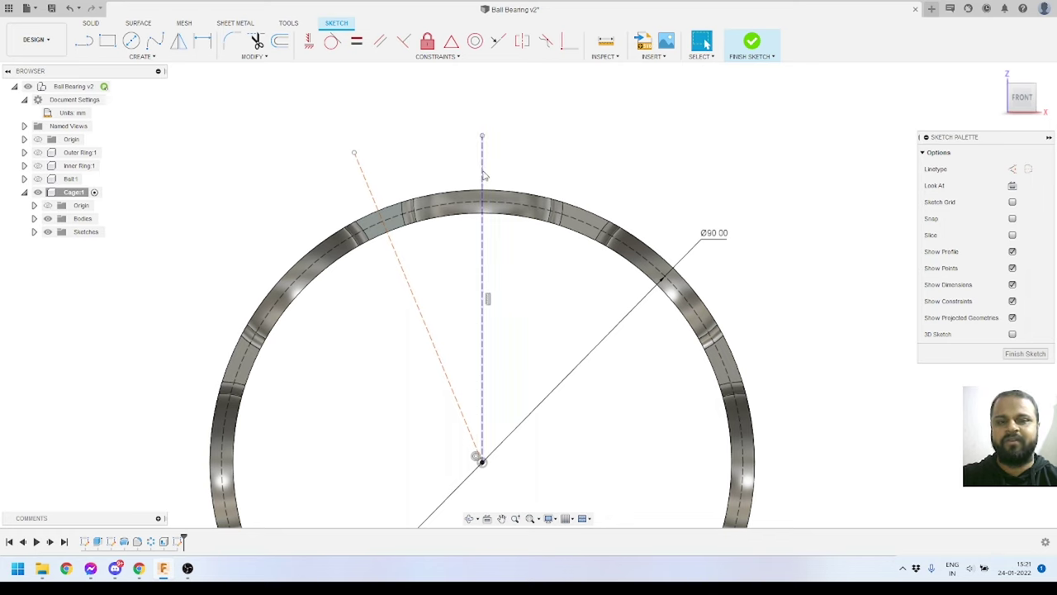
click(483, 175)
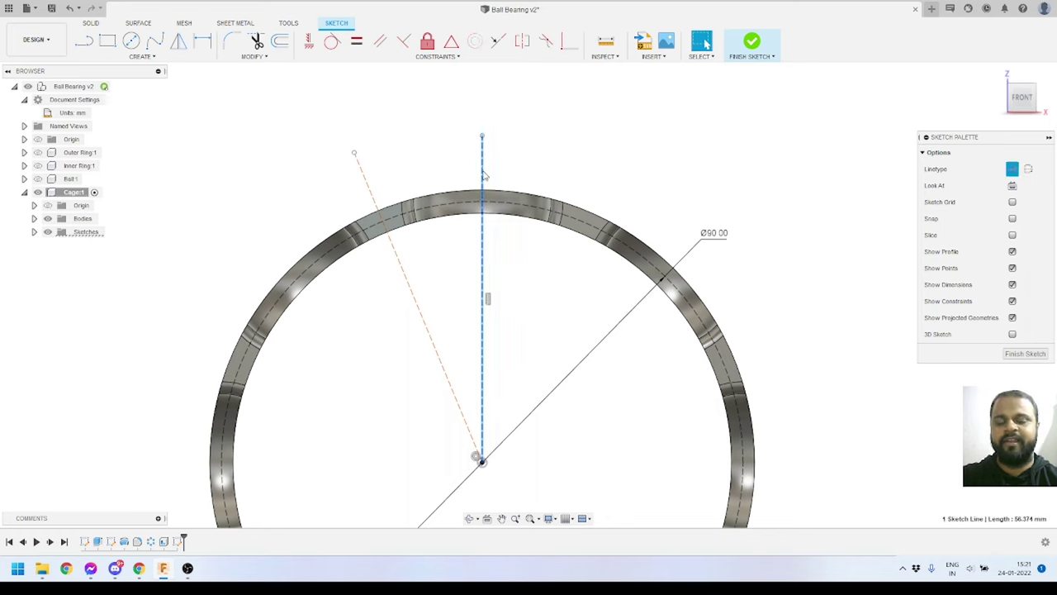
click(309, 49)
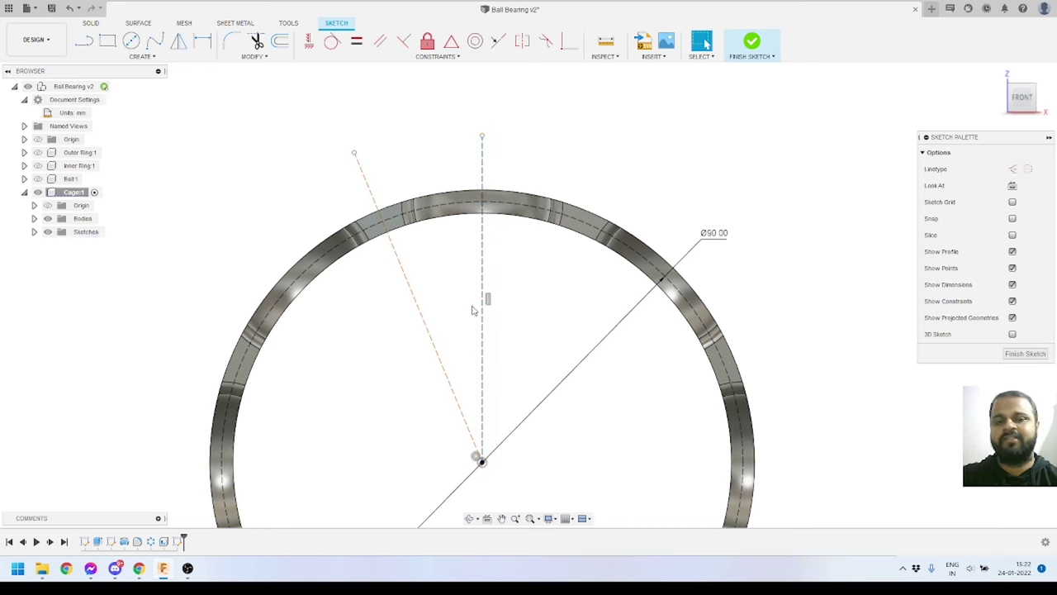
drag(484, 136, 483, 119)
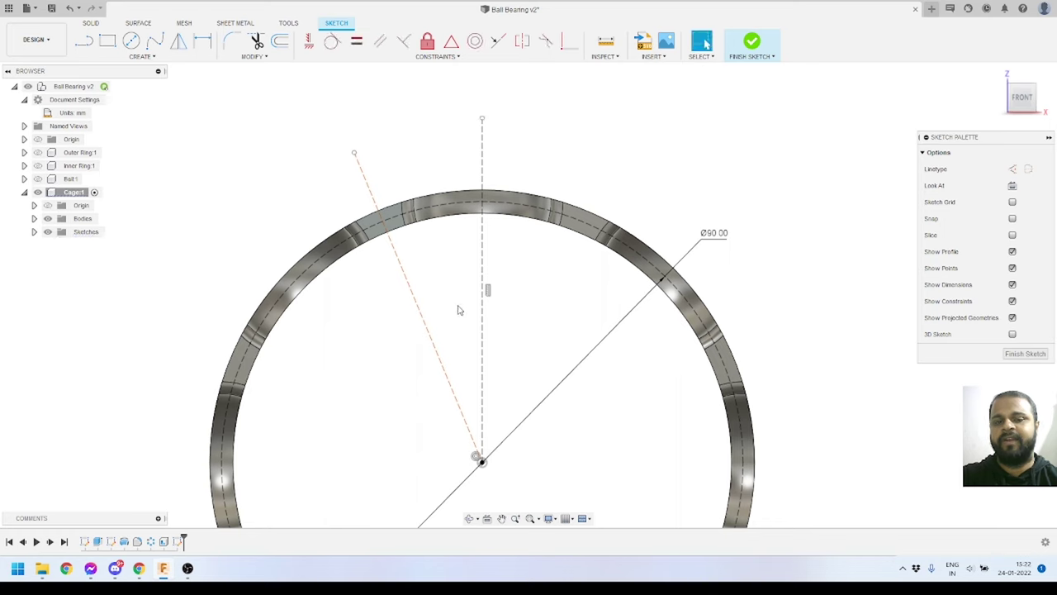
Dimension the angle between the slanted and vertical construction lines as 360/12 degrees.
click(204, 47)
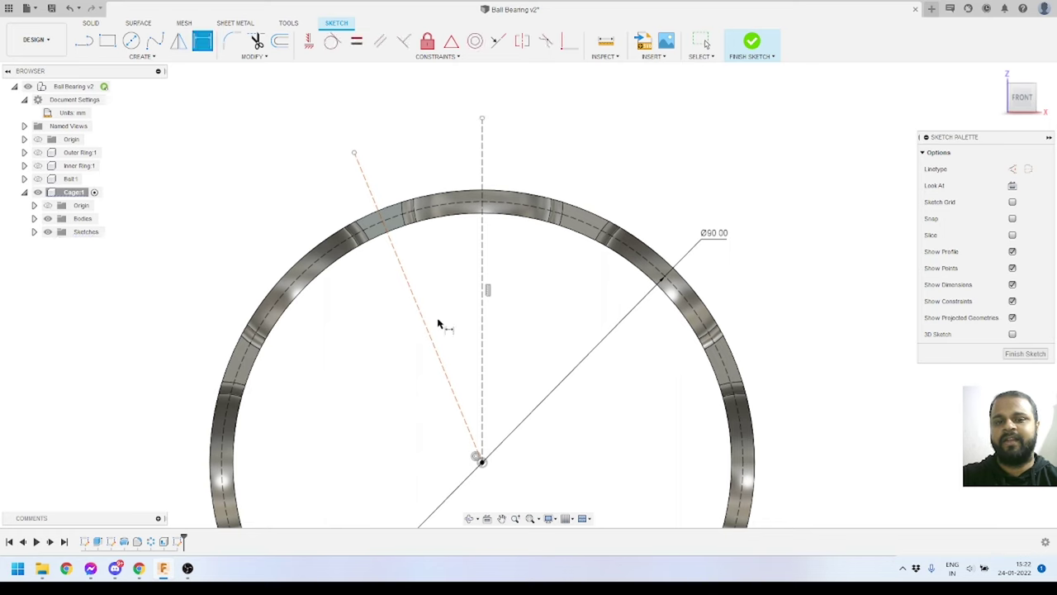
click(432, 340)
click(464, 332)
click(453, 325)
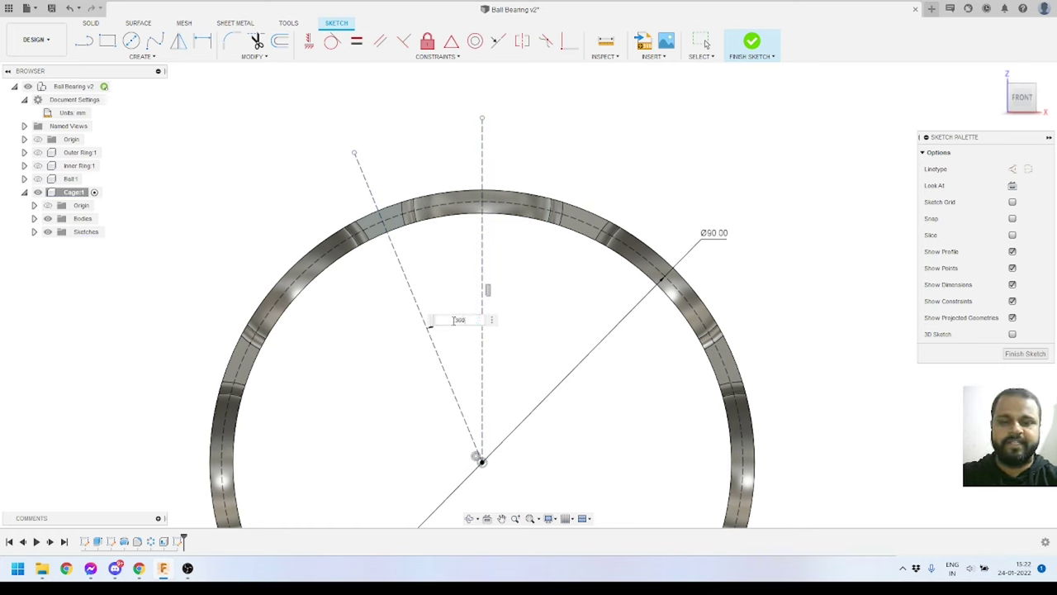
key(Return)
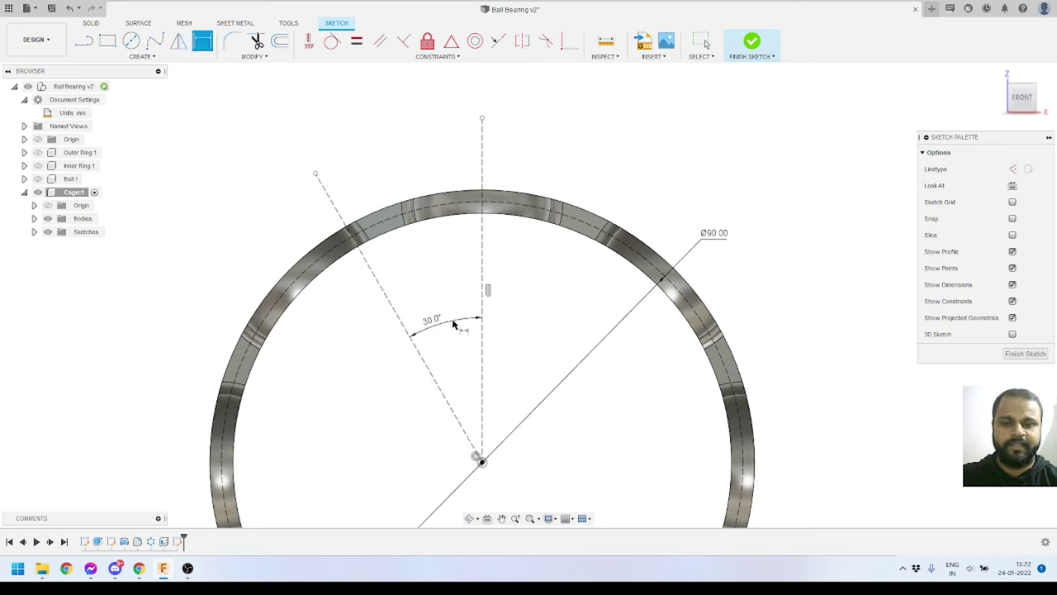
Set the angle between the two construction lines to 360/16 degrees.
double_click(429, 327)
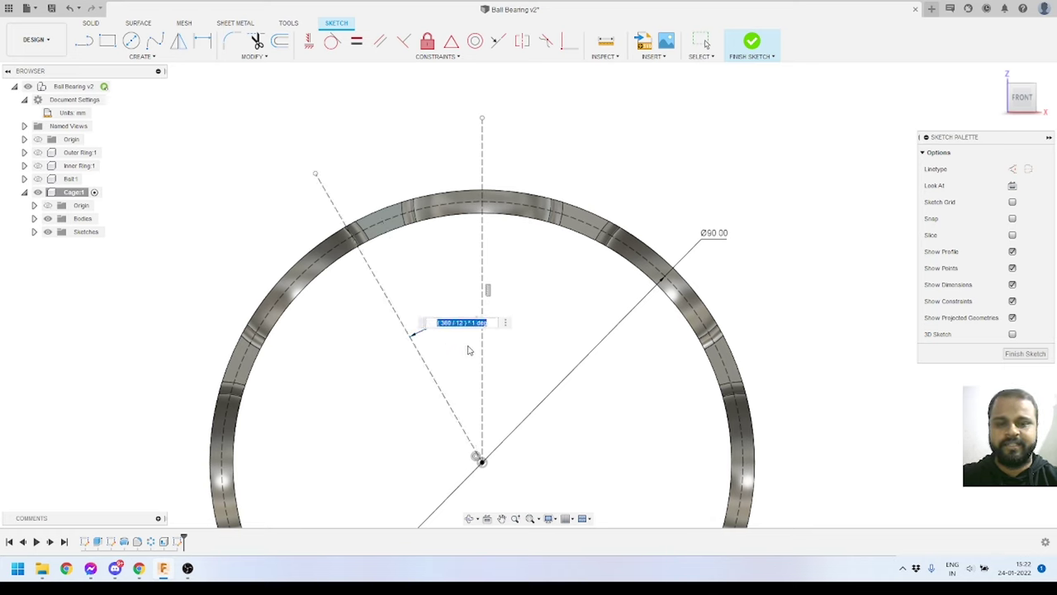
click(462, 323)
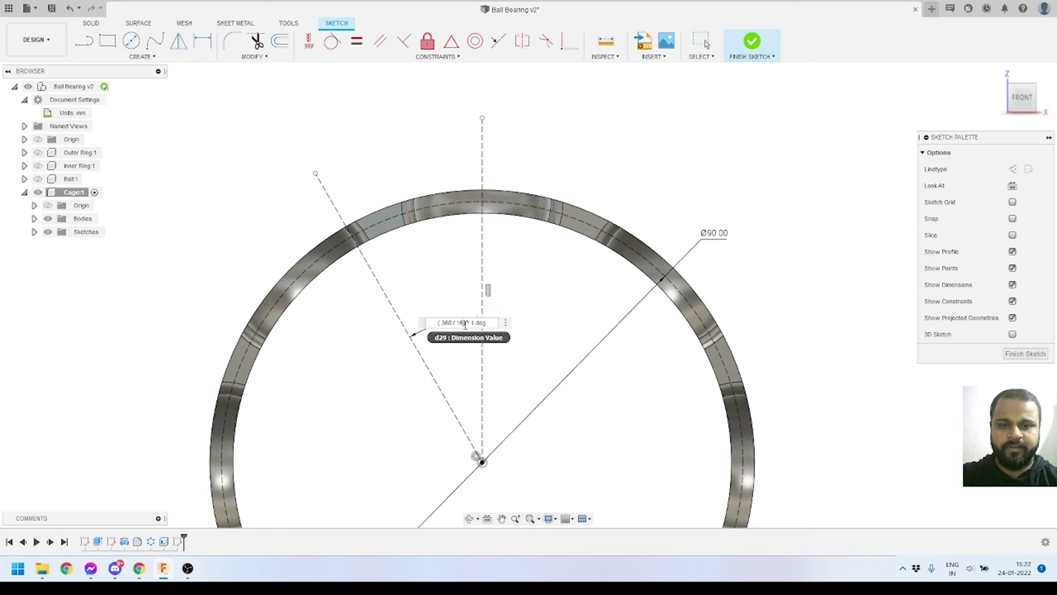
key(Return)
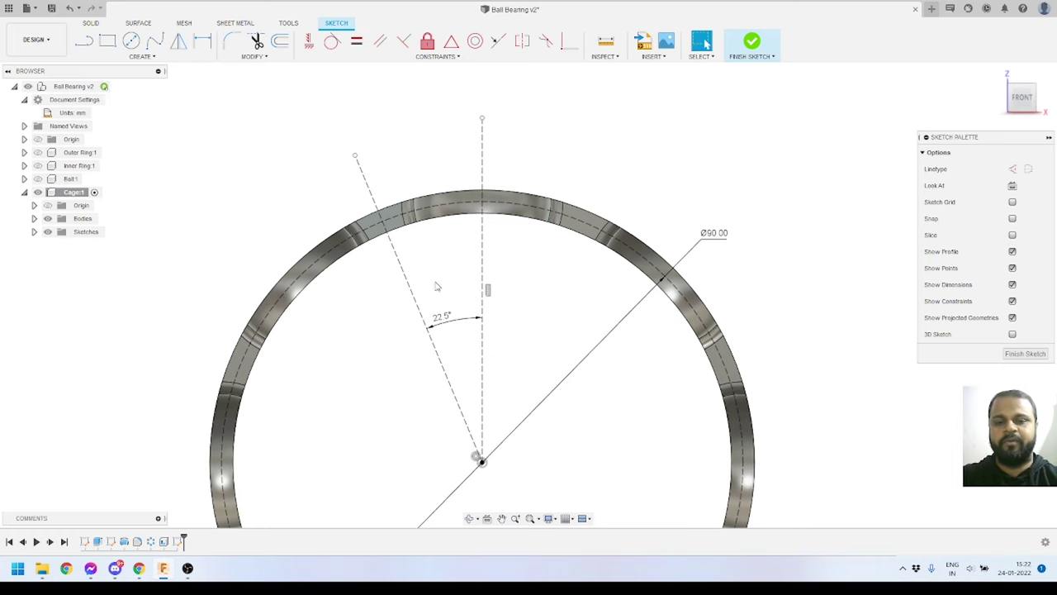
Draw a circle about 1.9 mm in diameter where the slanted line crosses the construction circle on the flat face.
scroll(412, 329, up, 2)
scroll(479, 184, down, 3)
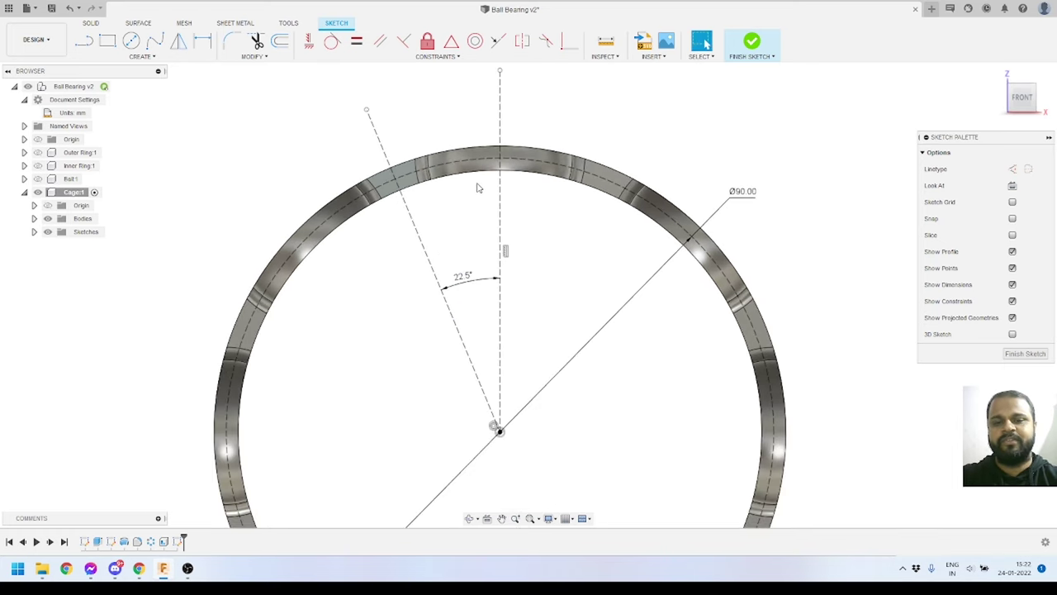
scroll(447, 193, up, 1)
scroll(447, 194, up, 6)
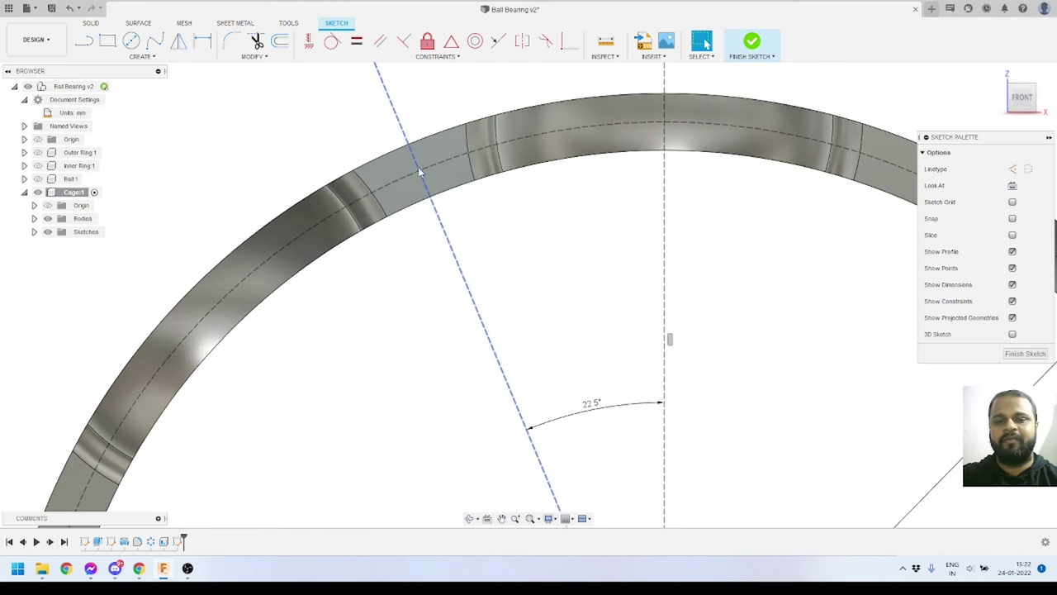
key(c)
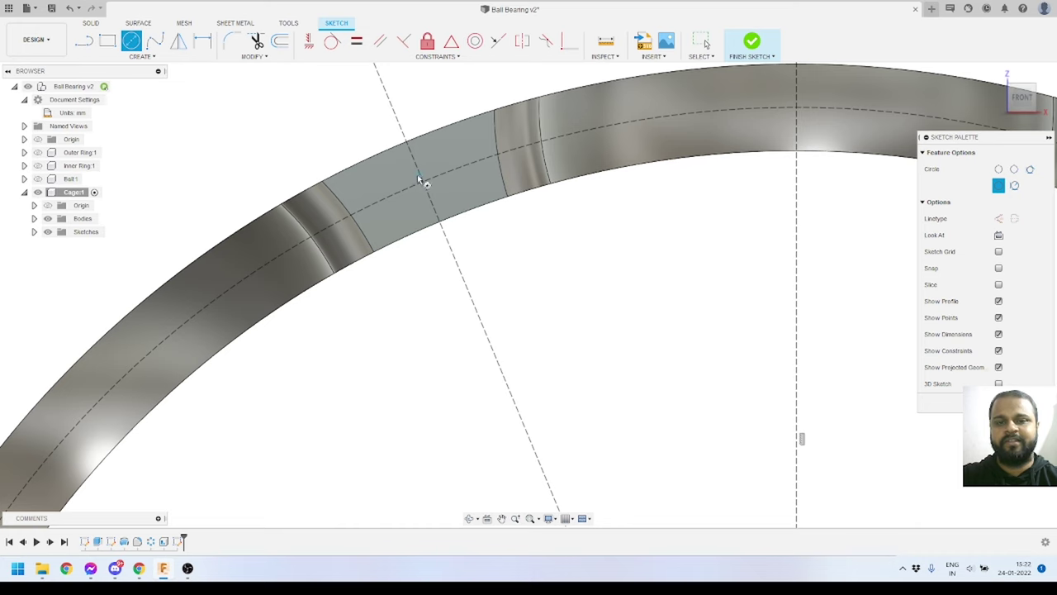
scroll(426, 171, up, 3)
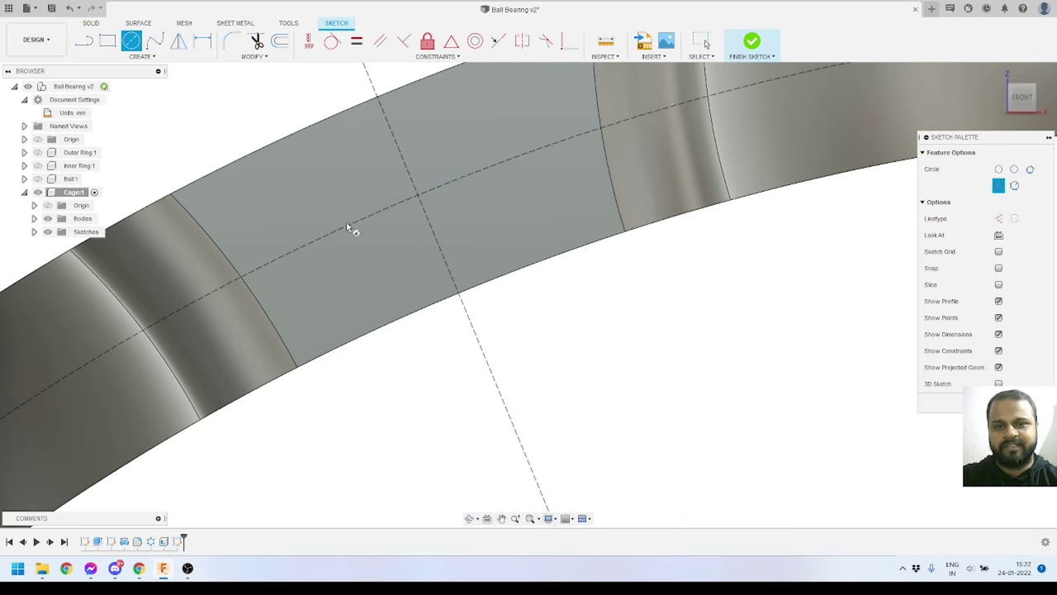
click(404, 208)
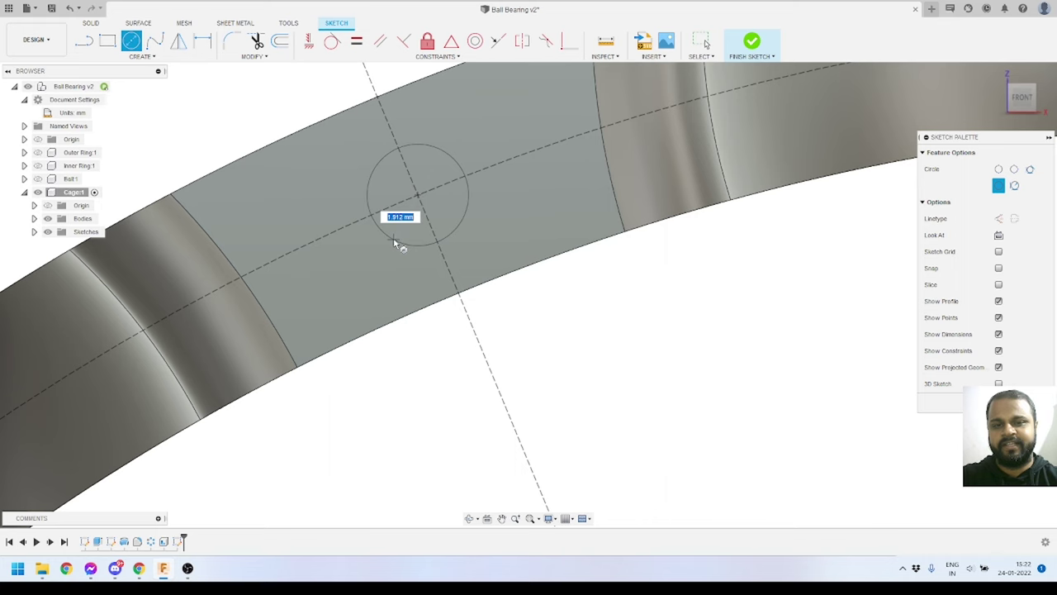
click(395, 244)
key(Escape)
scroll(399, 240, down, 3)
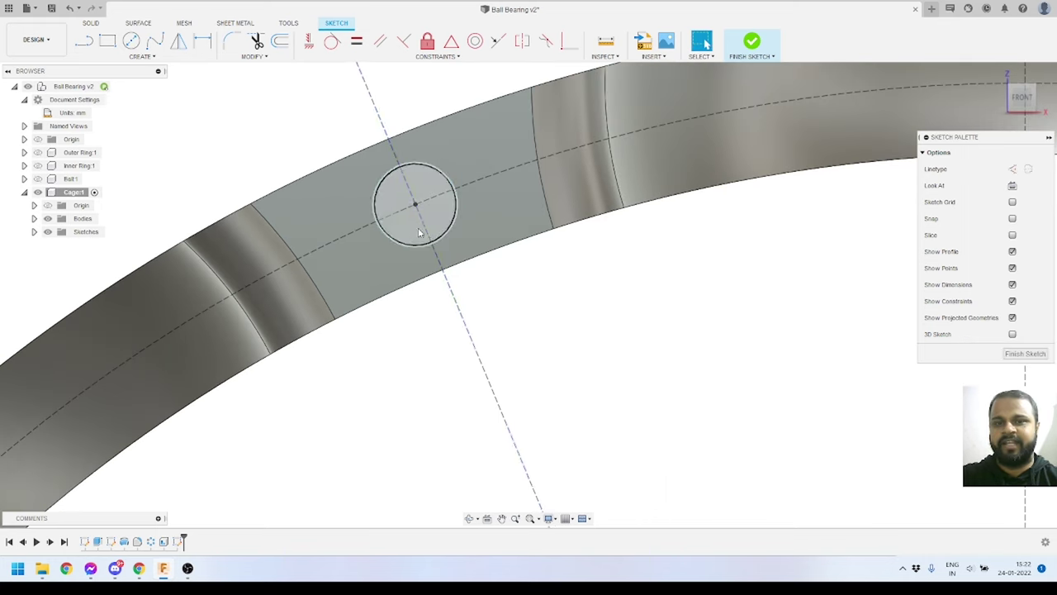
Dimension the small circle's diameter as 2 mm and finish the sketch.
scroll(422, 178, up, 2)
click(203, 40)
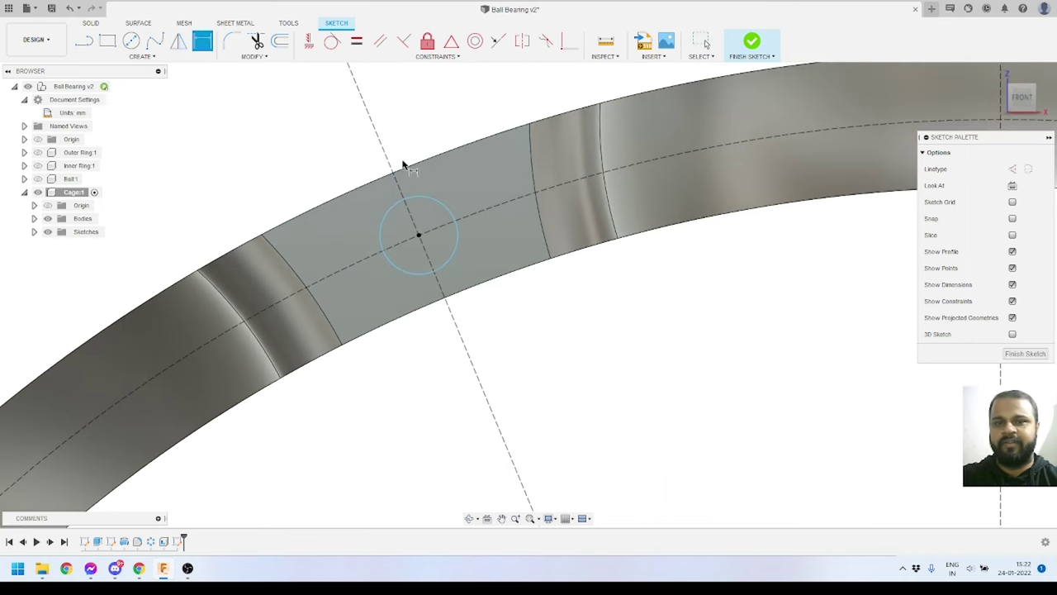
click(434, 201)
click(450, 104)
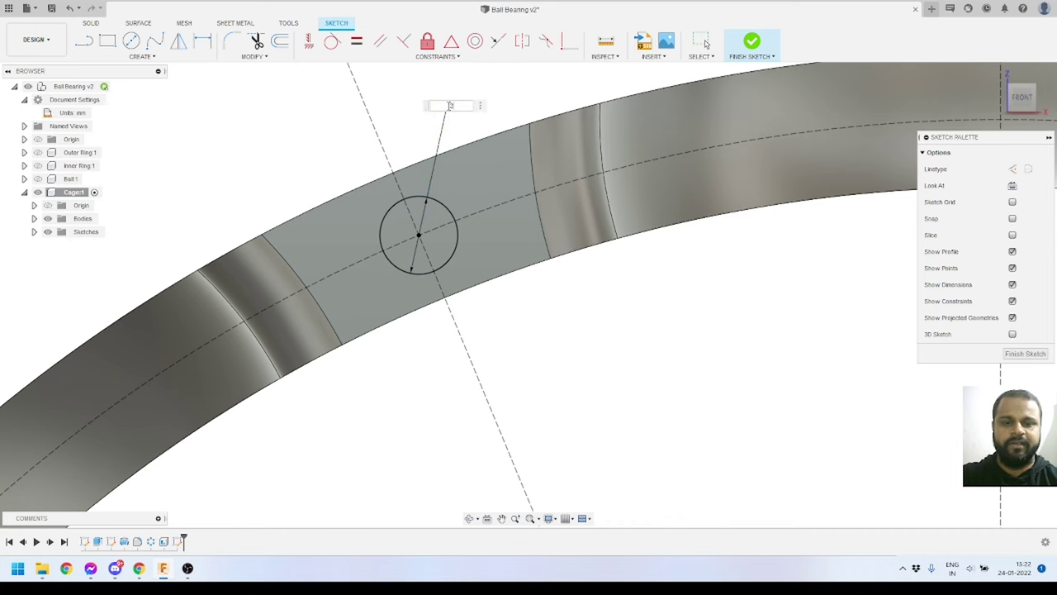
text(2)
key(Return)
scroll(452, 115, down, 5)
click(702, 41)
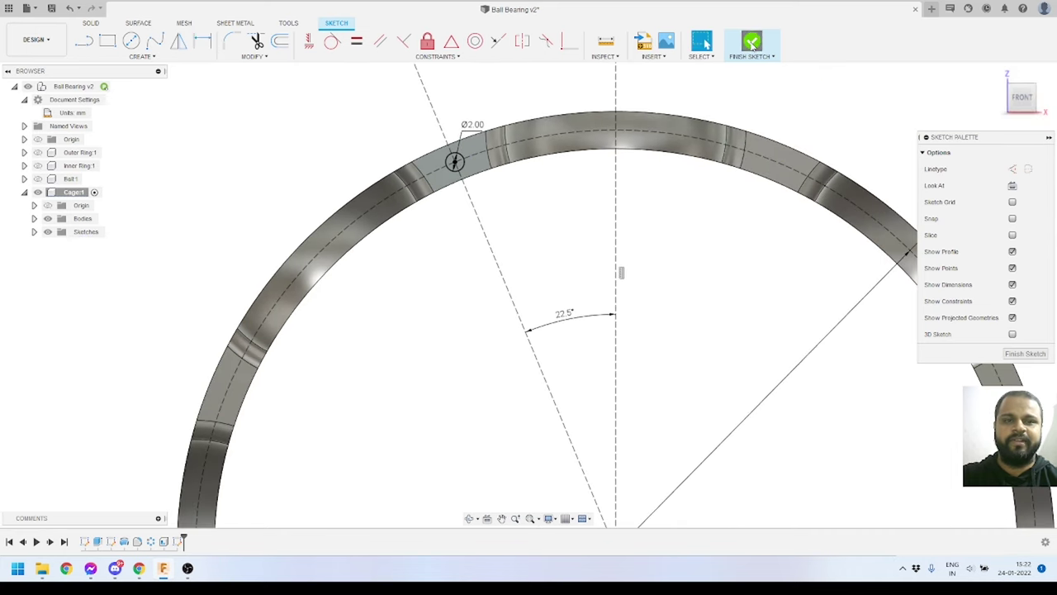
click(753, 43)
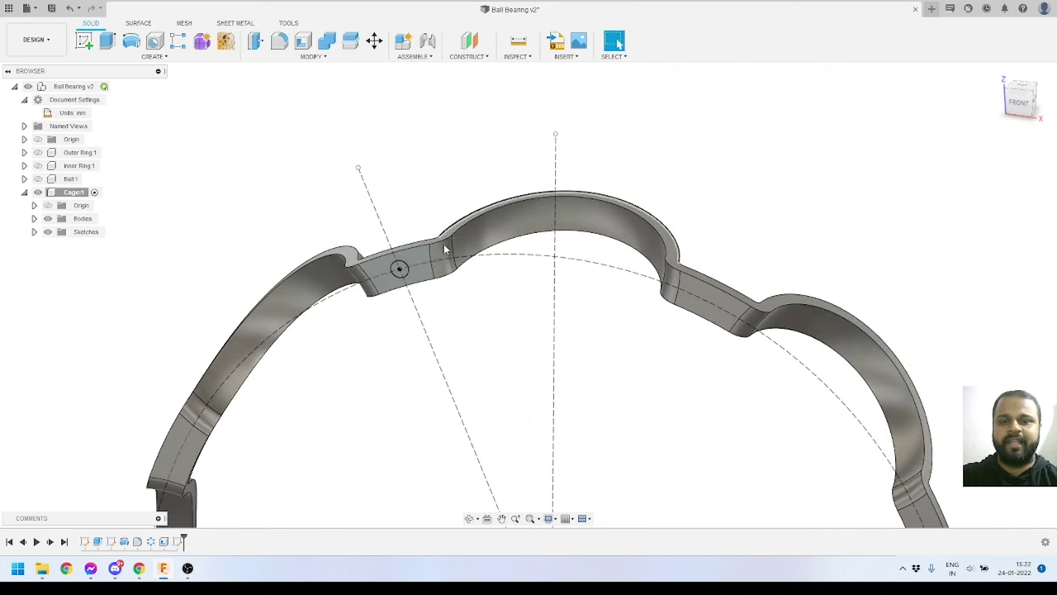
Extrude the 2 mm circle by -1.5 mm as a cut to make a hole through the cage's flat section.
click(107, 41)
scroll(387, 244, up, 4)
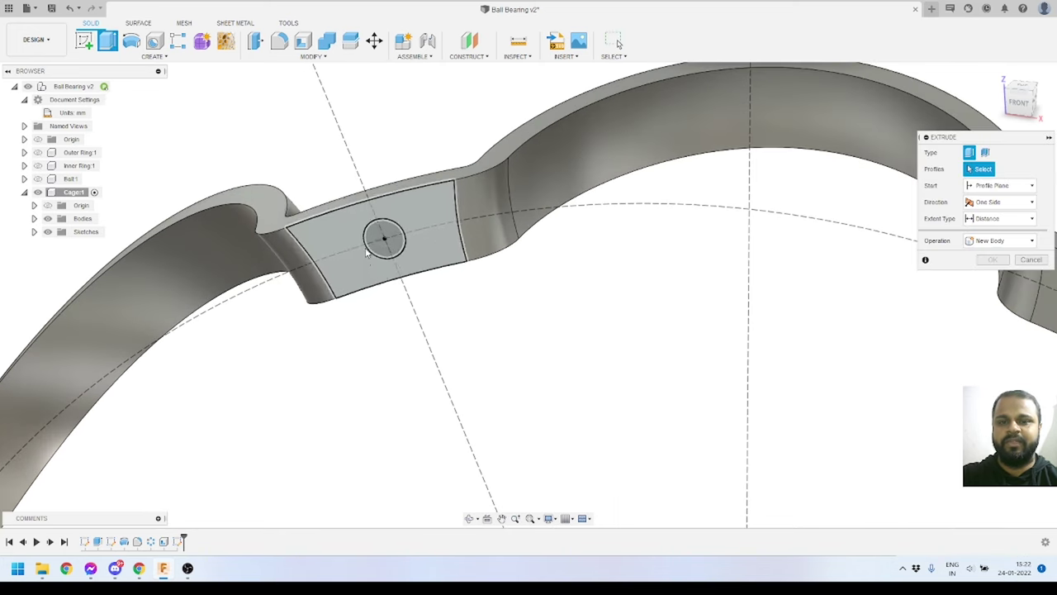
click(381, 241)
drag(381, 241, 424, 160)
shift+middle_drag(425, 161, 424, 213)
scroll(423, 214, down, 3)
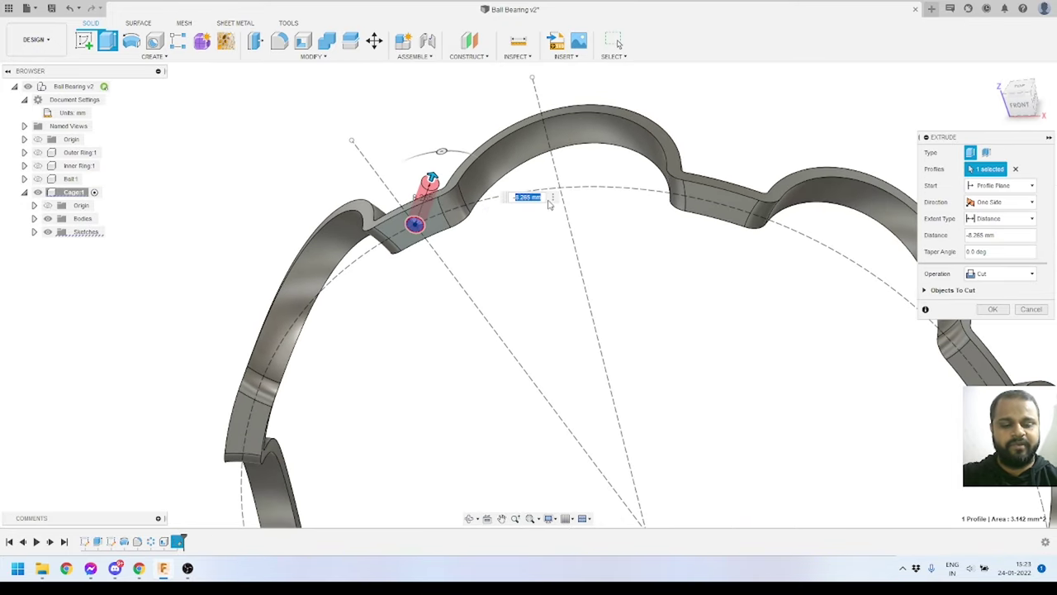
scroll(549, 204, up, 5)
key(Return)
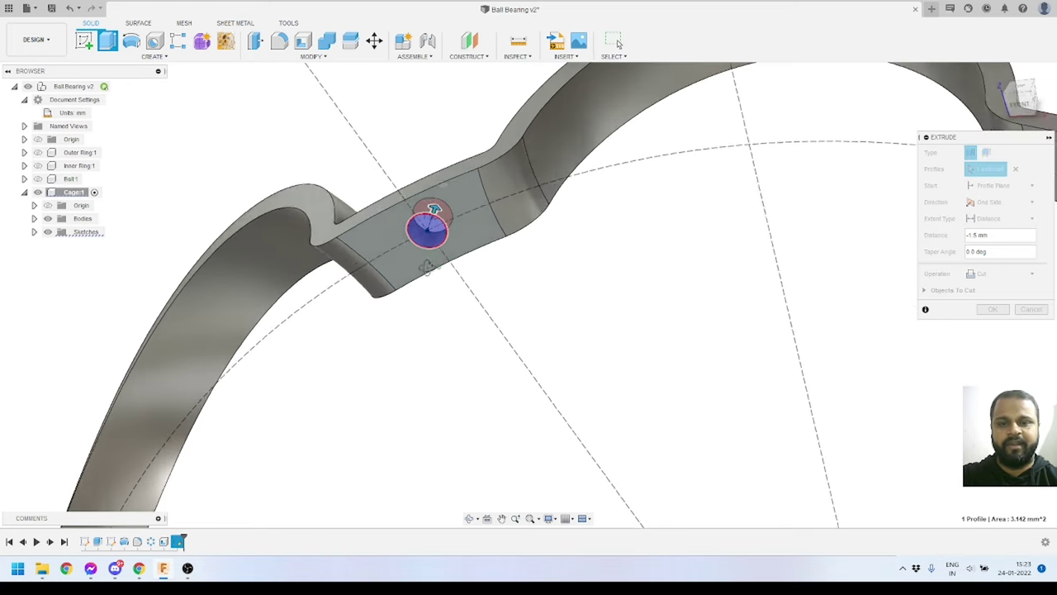
scroll(428, 245, down, 4)
shift+middle_drag(428, 246, 411, 234)
scroll(488, 295, down, 3)
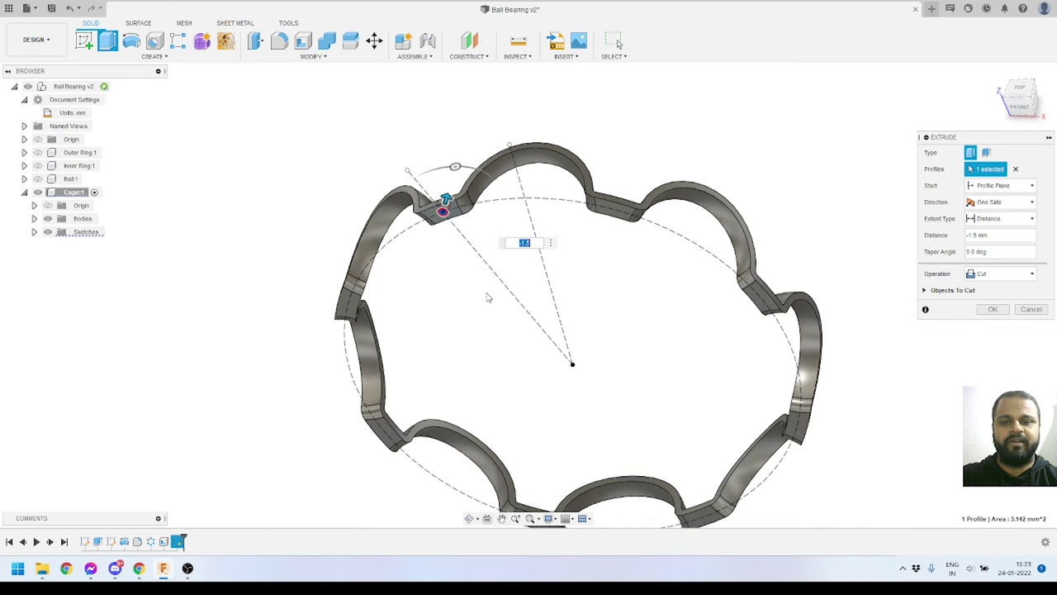
shift+middle_drag(499, 320, 500, 323)
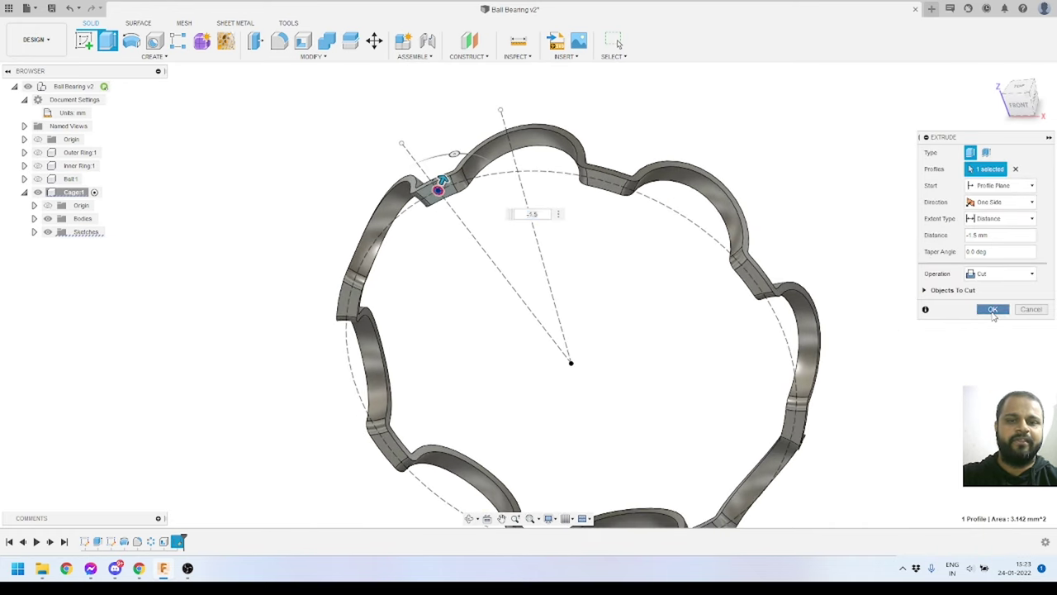
click(994, 310)
Pattern the 2 mm hole cut circularly about the Y axis with full angular spacing and a quantity of 8.
scroll(432, 255, up, 5)
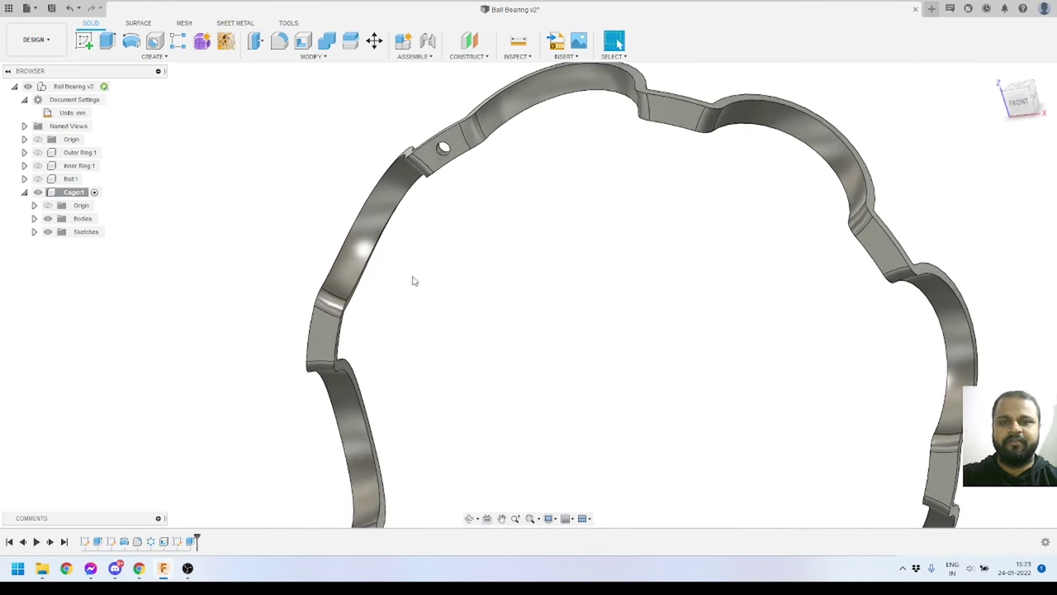
scroll(414, 280, down, 5)
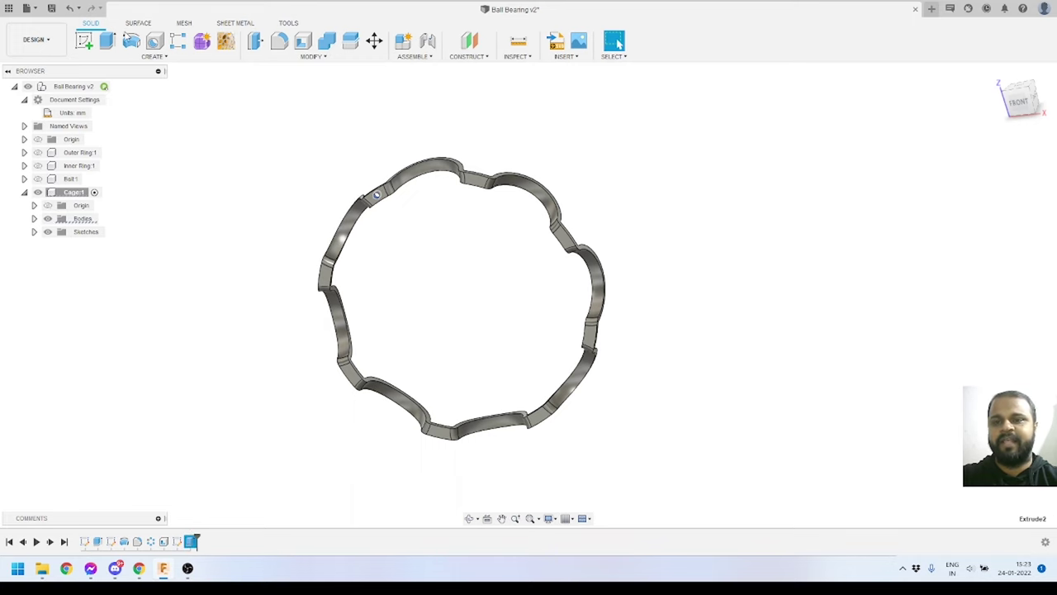
click(152, 57)
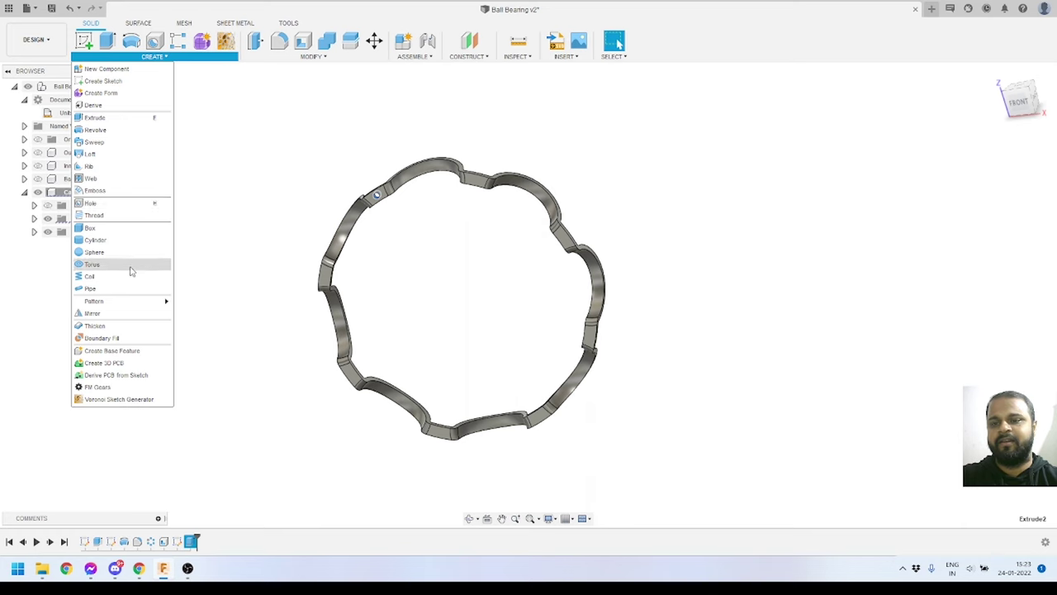
mouse_move(129, 302)
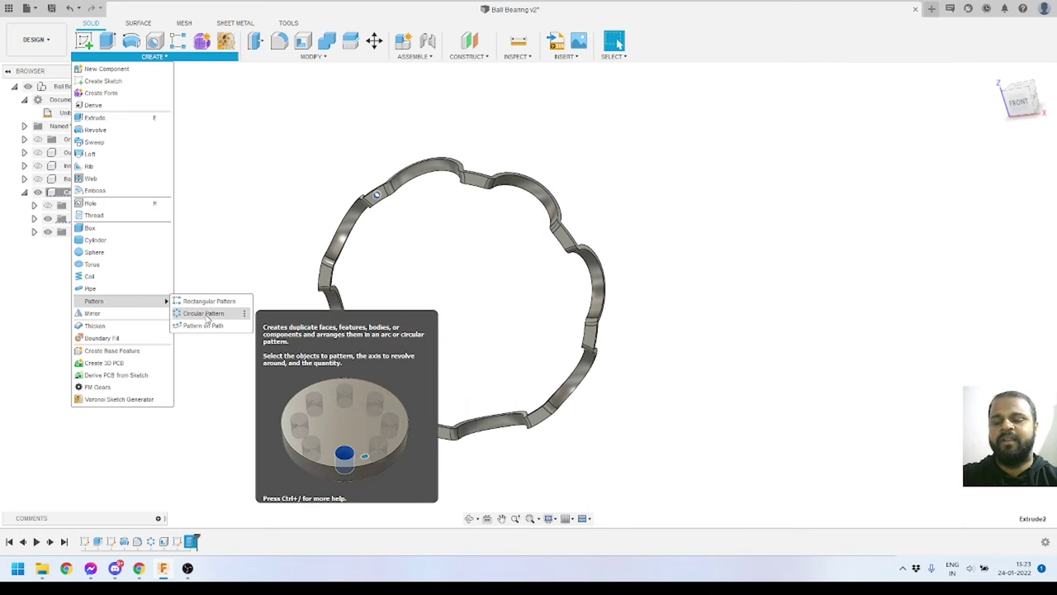
click(204, 313)
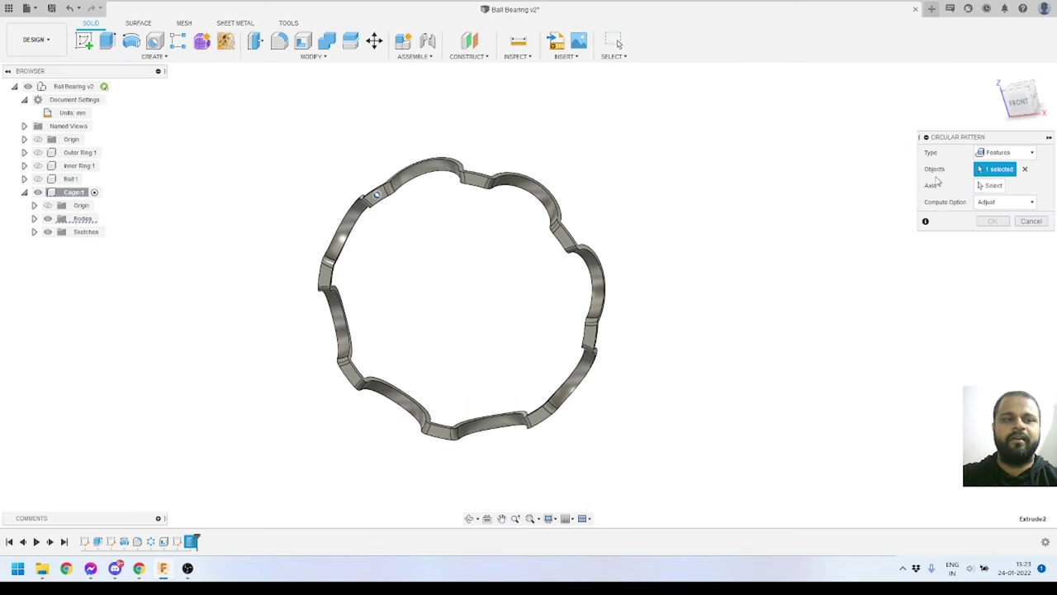
click(992, 186)
scroll(528, 300, up, 6)
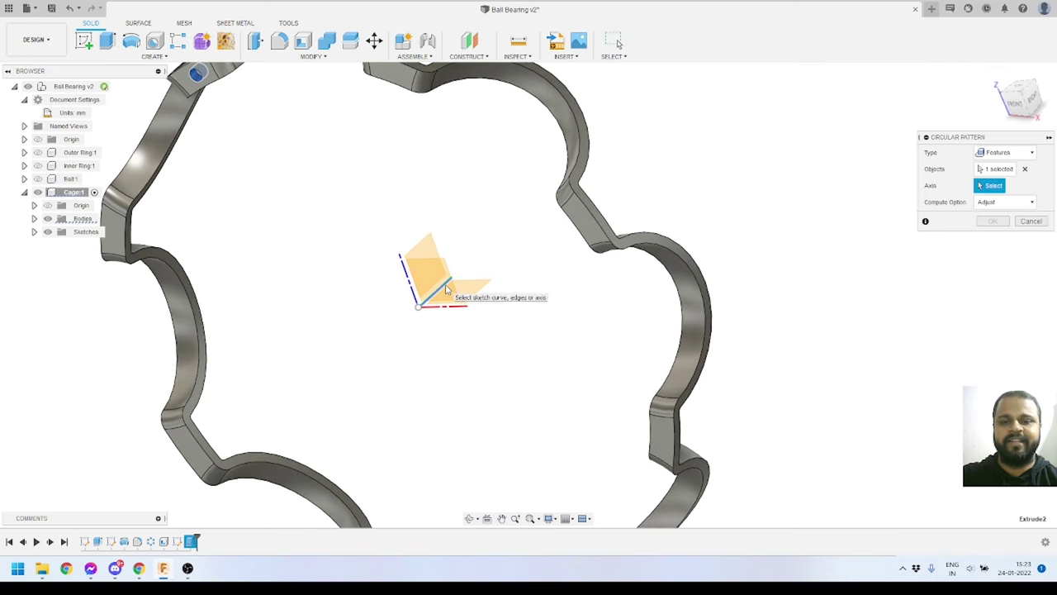
click(451, 289)
scroll(578, 263, down, 4)
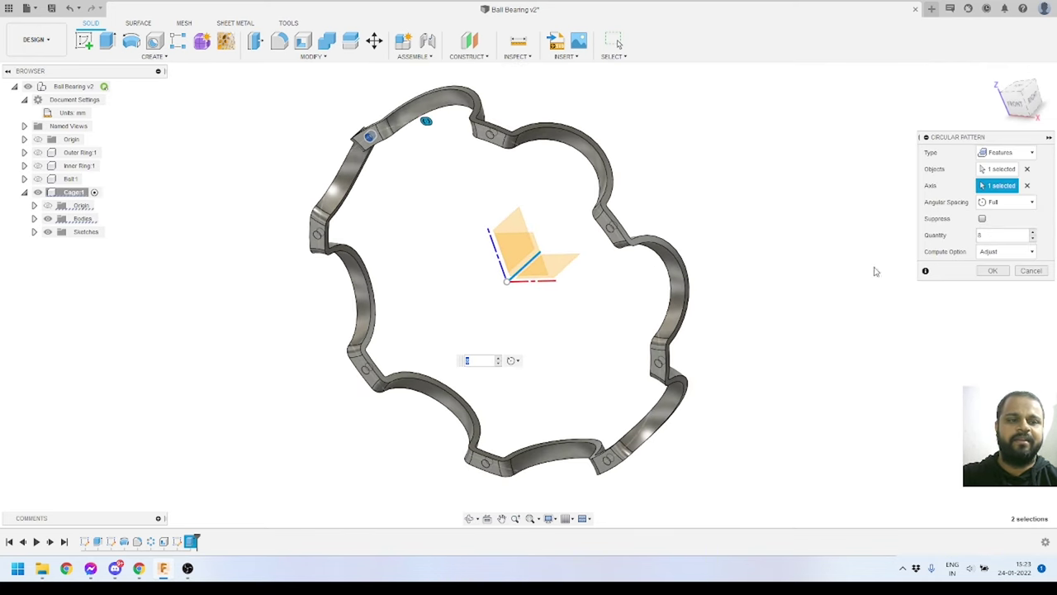
shift+middle_drag(875, 271, 677, 279)
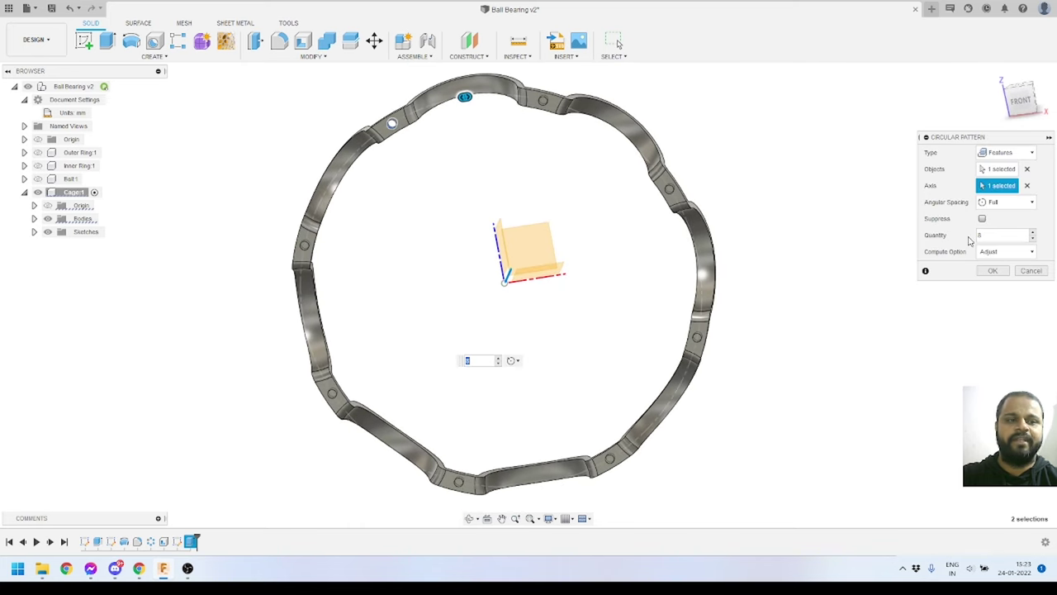
click(993, 271)
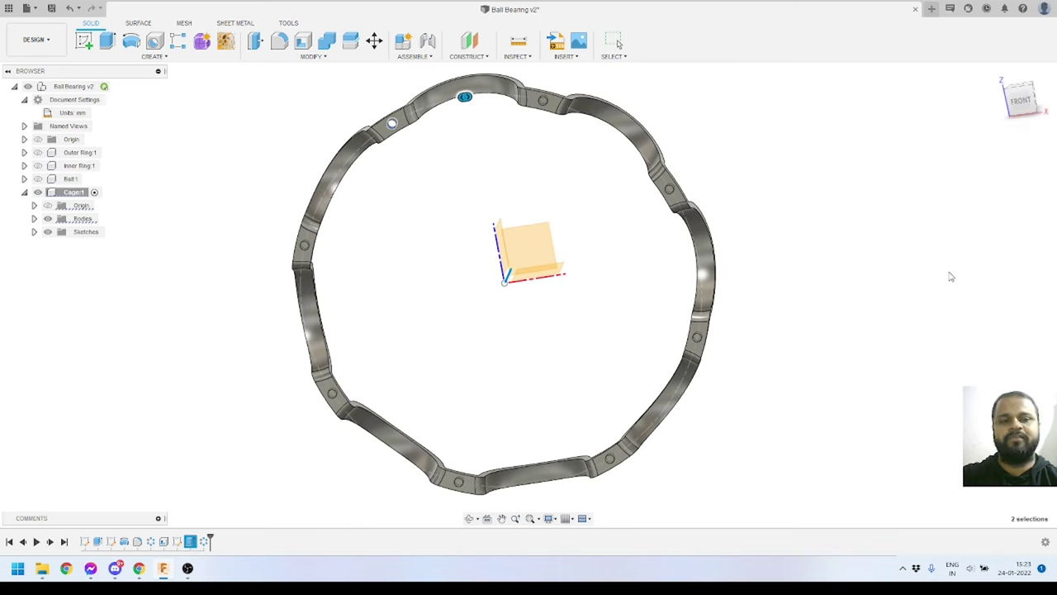
scroll(599, 243, down, 3)
mouse_move(538, 247)
shift+middle_down()
mouse_move(559, 244)
mouse_move(517, 262)
mouse_move(571, 190)
mouse_move(524, 246)
mouse_move(536, 156)
mouse_move(537, 203)
mouse_move(507, 233)
mouse_move(397, 245)
mouse_move(526, 243)
shift+middle_up()
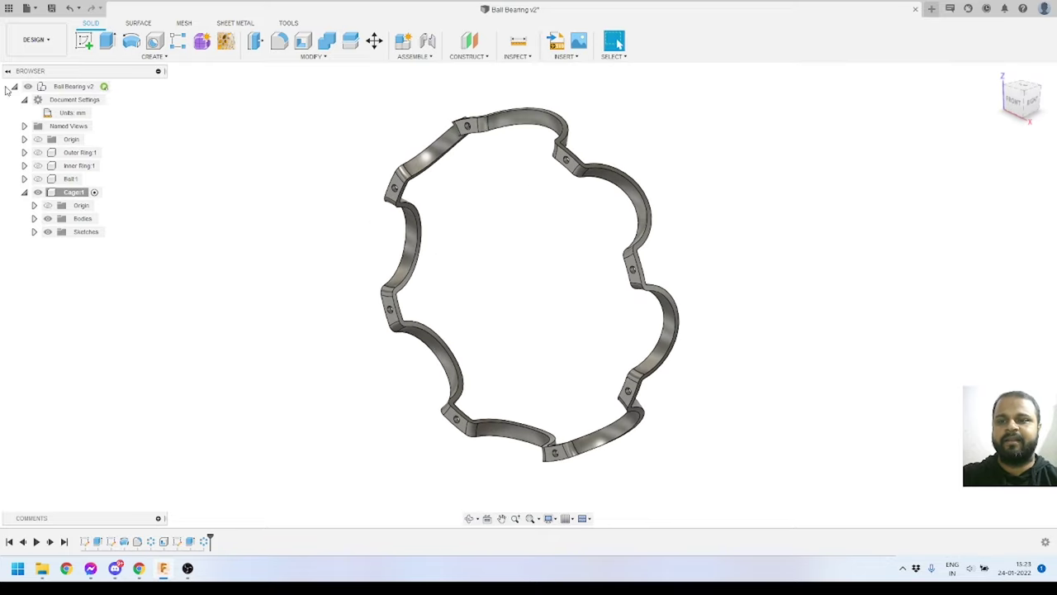
Activate the top-level Ball Bearing assembly and show the outer ring, inner ring and ball along with the cage.
click(119, 86)
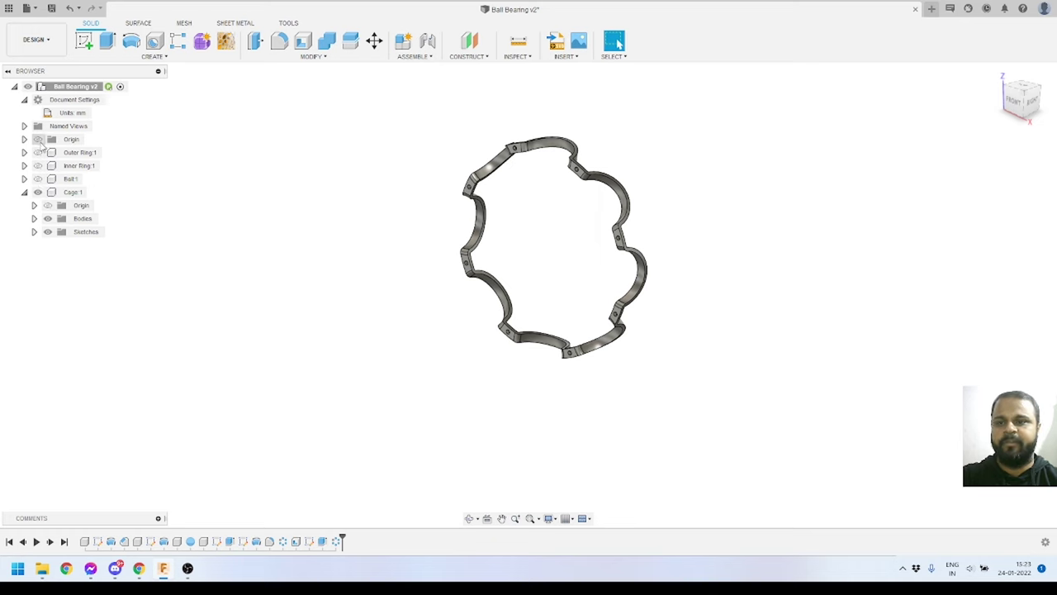
click(37, 152)
click(37, 165)
click(38, 178)
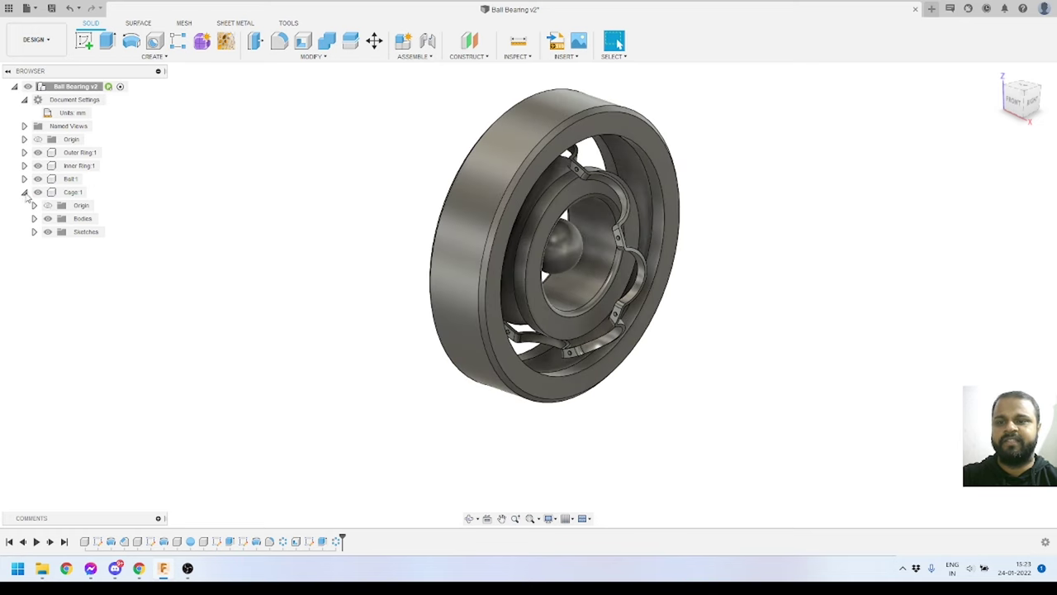
click(24, 191)
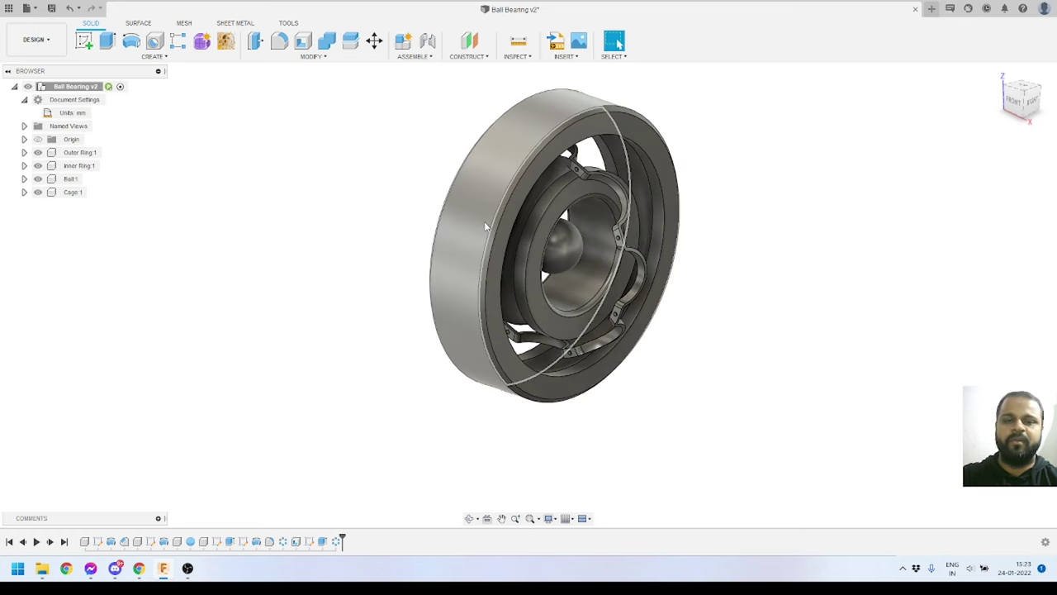
shift+middle_drag(486, 227, 543, 243)
click(543, 243)
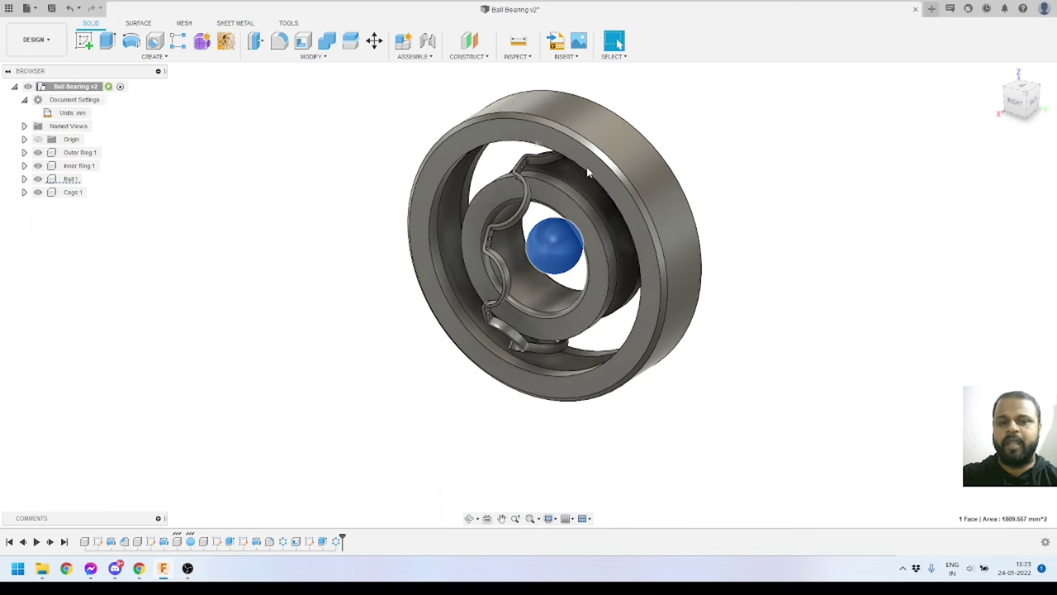
key(Escape)
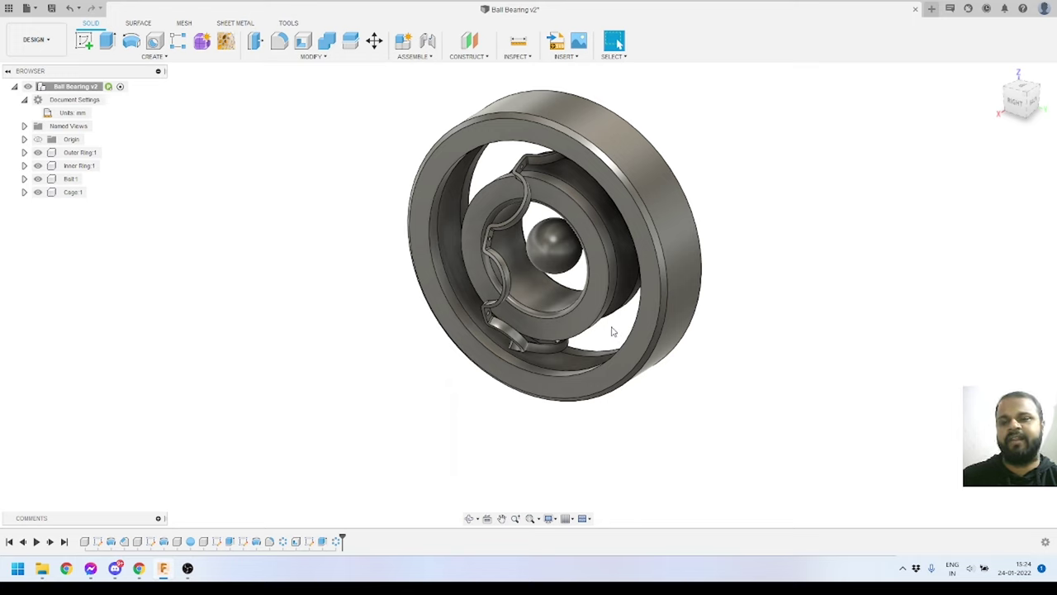
Move the inner ring, ball, cage and outer ring apart from one another.
shift+middle_drag(612, 331, 570, 314)
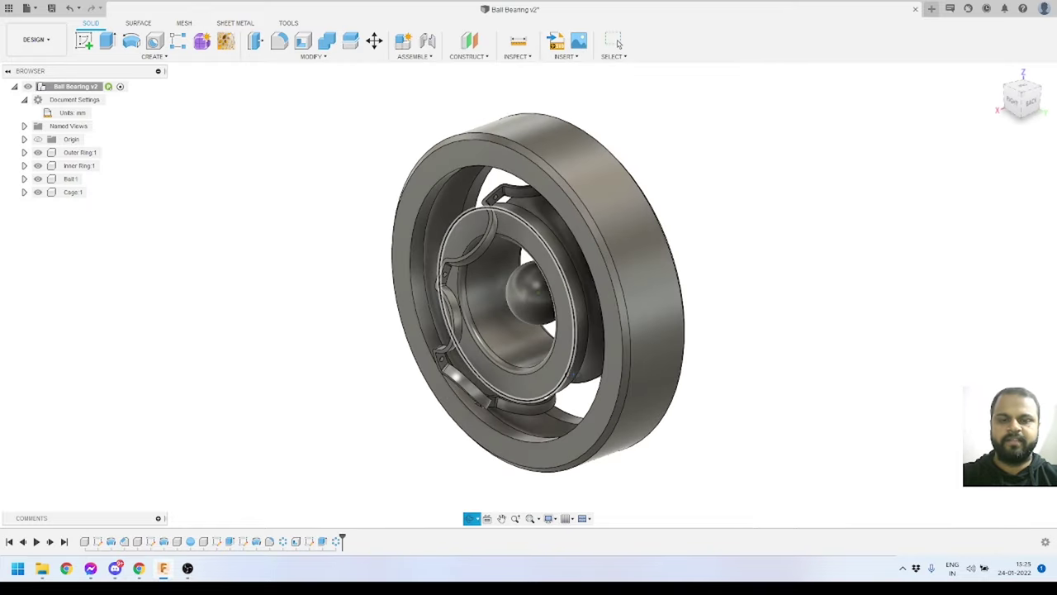
scroll(562, 310, down, 2)
scroll(555, 305, up, 2)
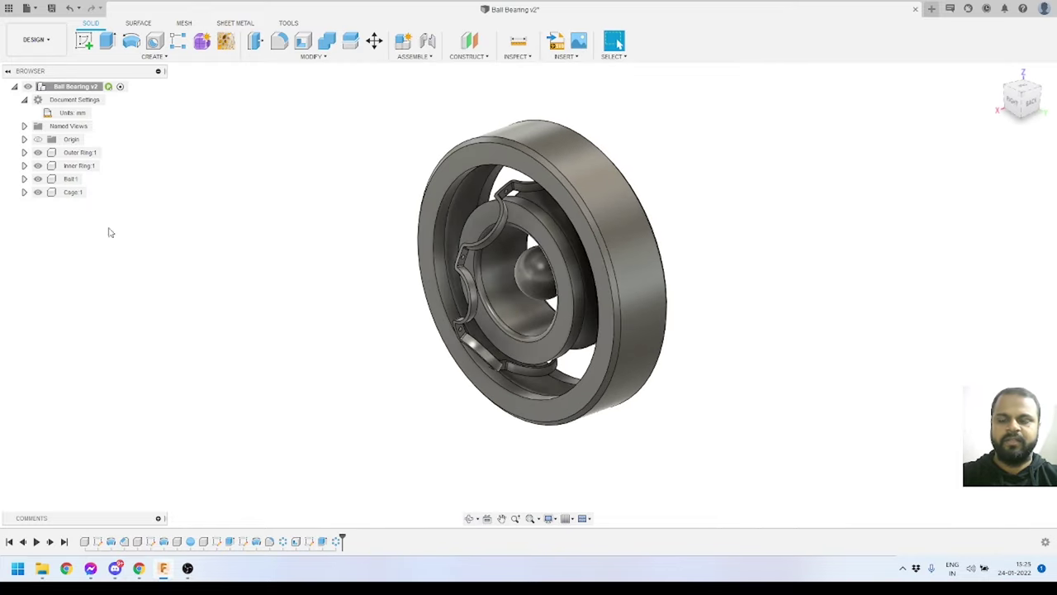
drag(529, 273, 867, 227)
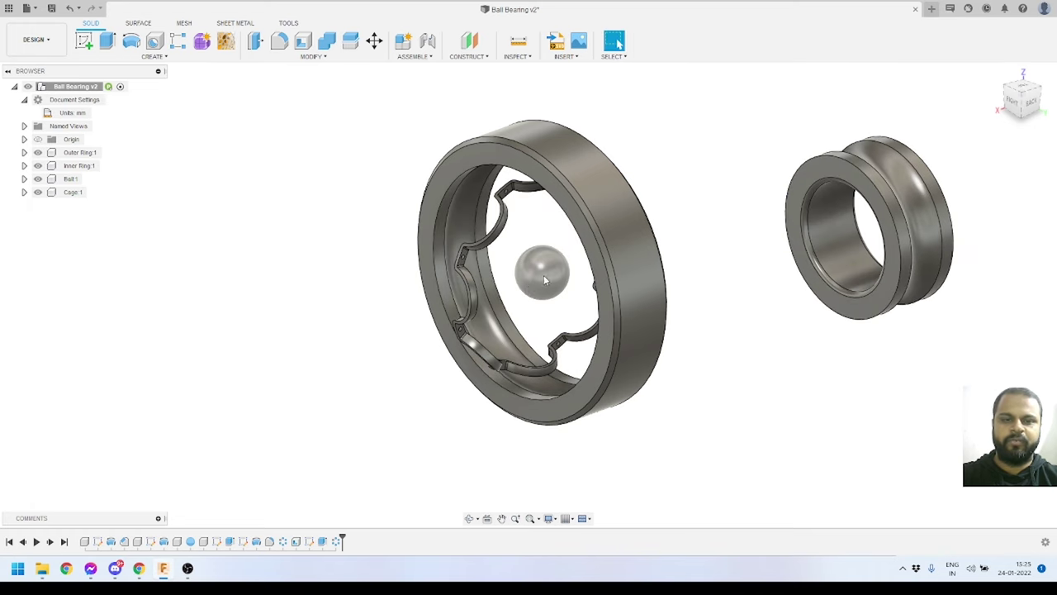
drag(530, 275, 224, 294)
scroll(525, 253, down, 1)
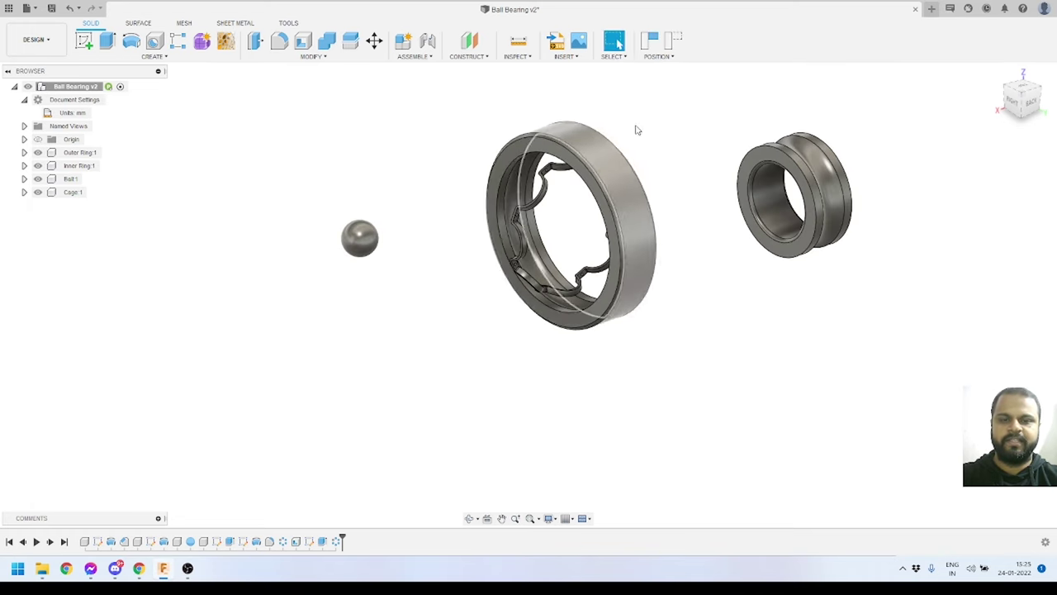
scroll(526, 253, up, 1)
drag(527, 252, 304, 361)
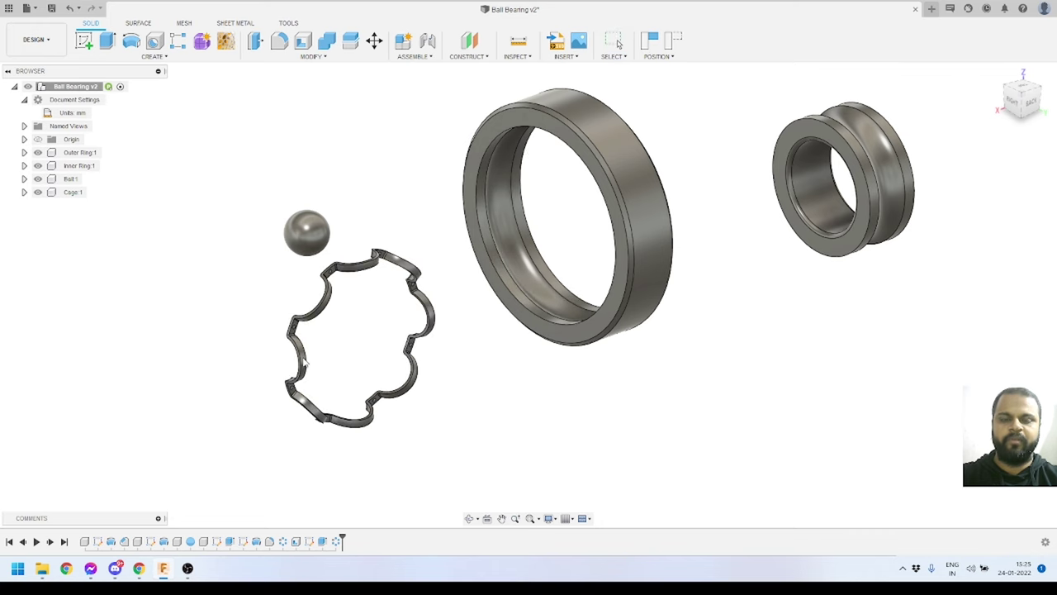
drag(636, 251, 909, 430)
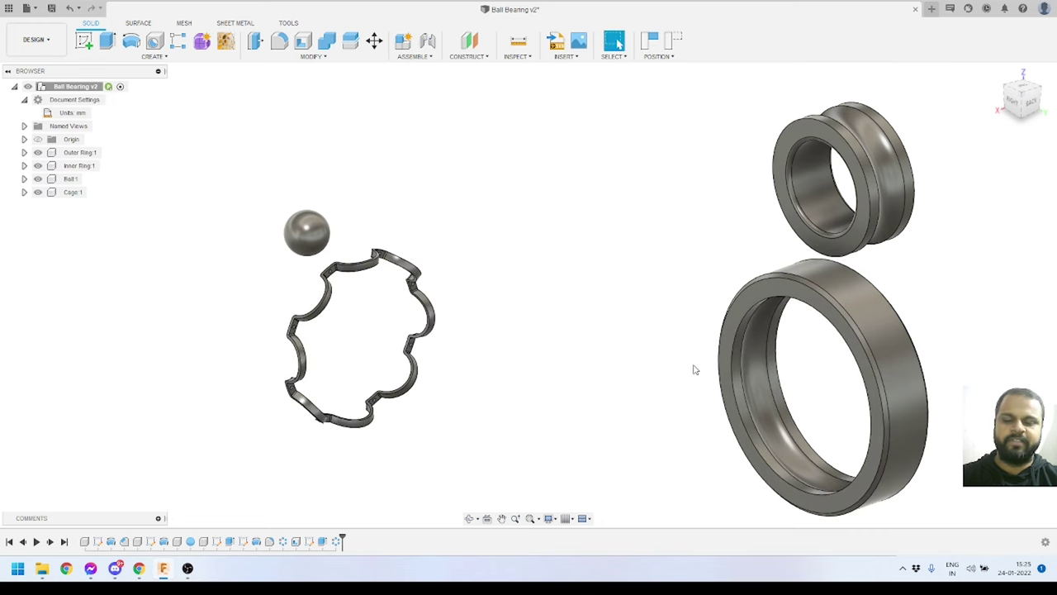
Undo the outer ring's move and capture the positions of the separated components.
key(ctrl+z)
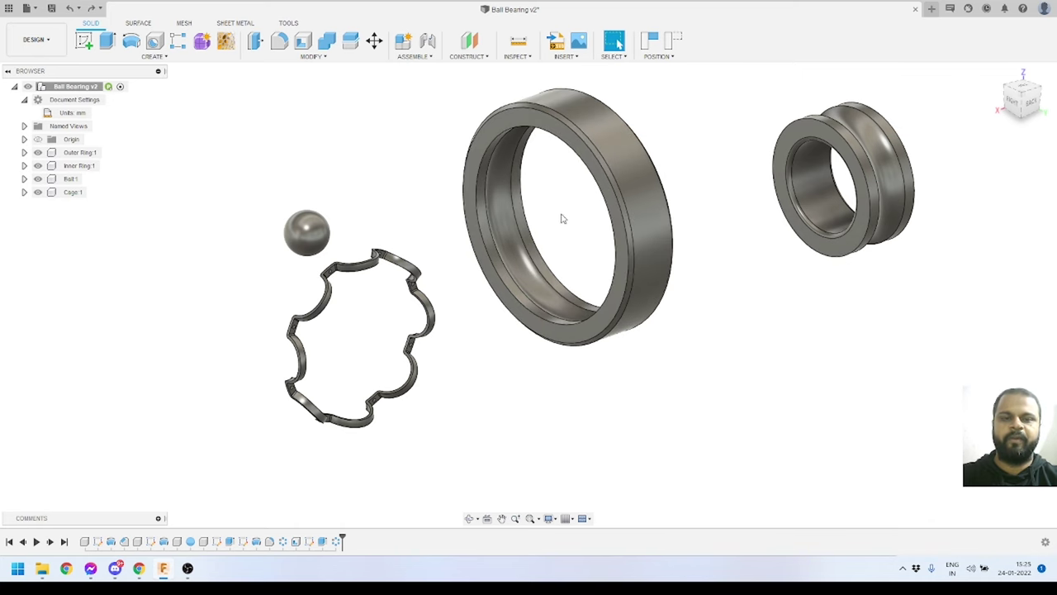
scroll(553, 274, down, 2)
scroll(604, 186, up, 2)
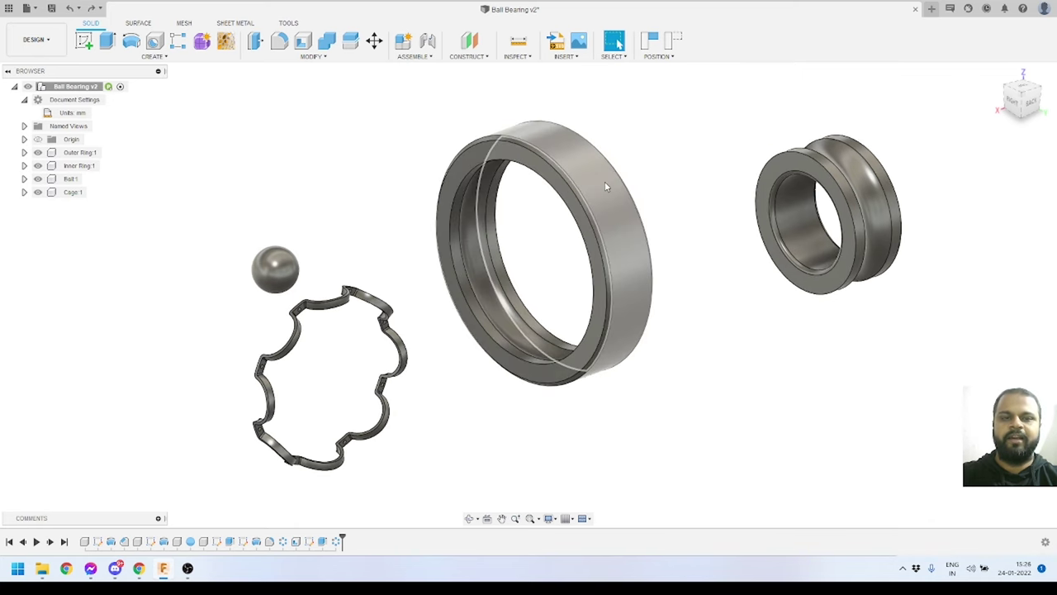
click(650, 43)
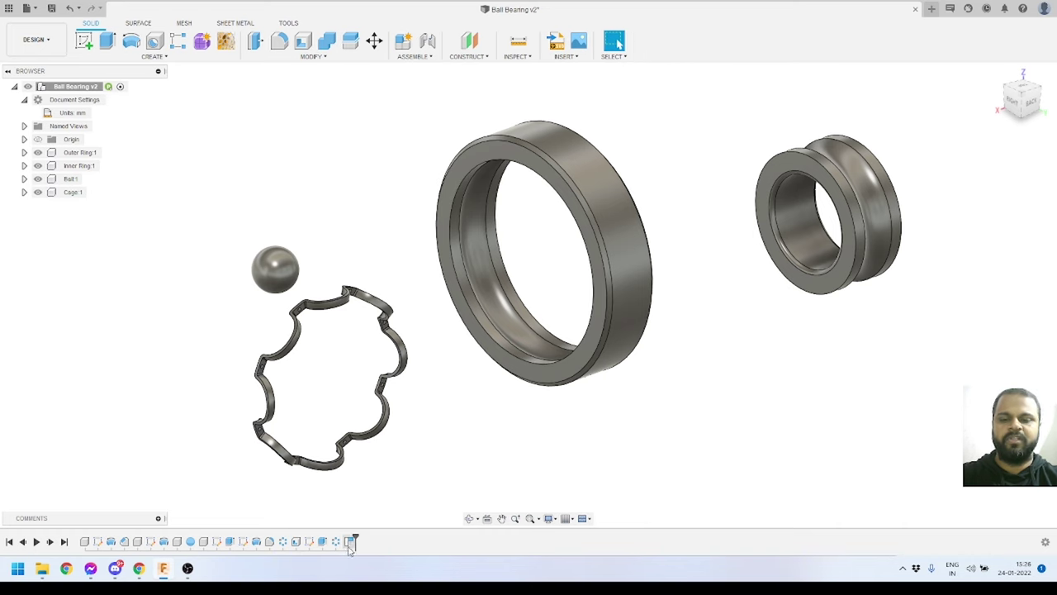
click(81, 153)
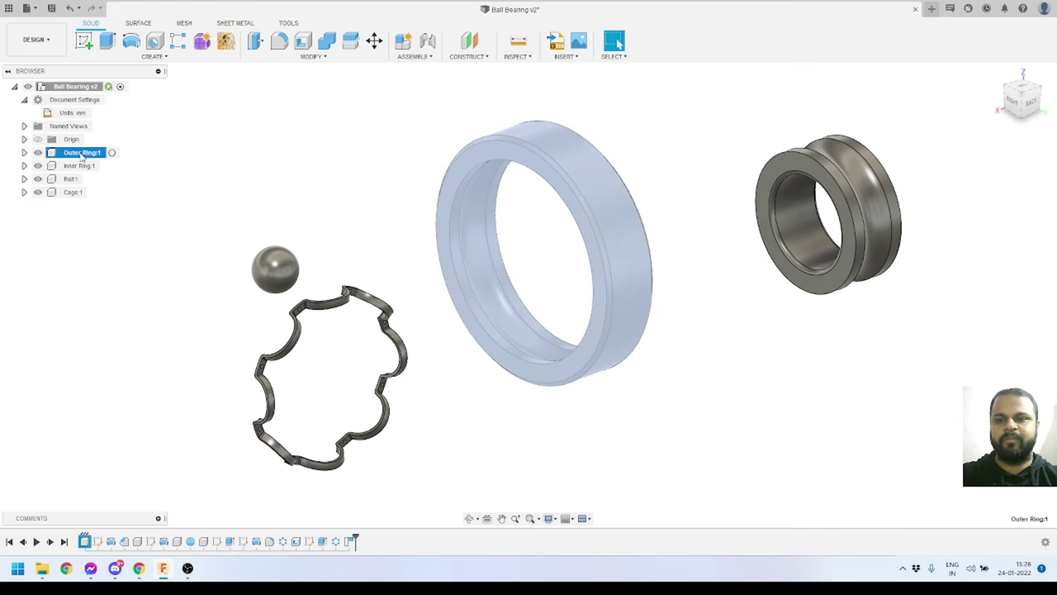
click(117, 209)
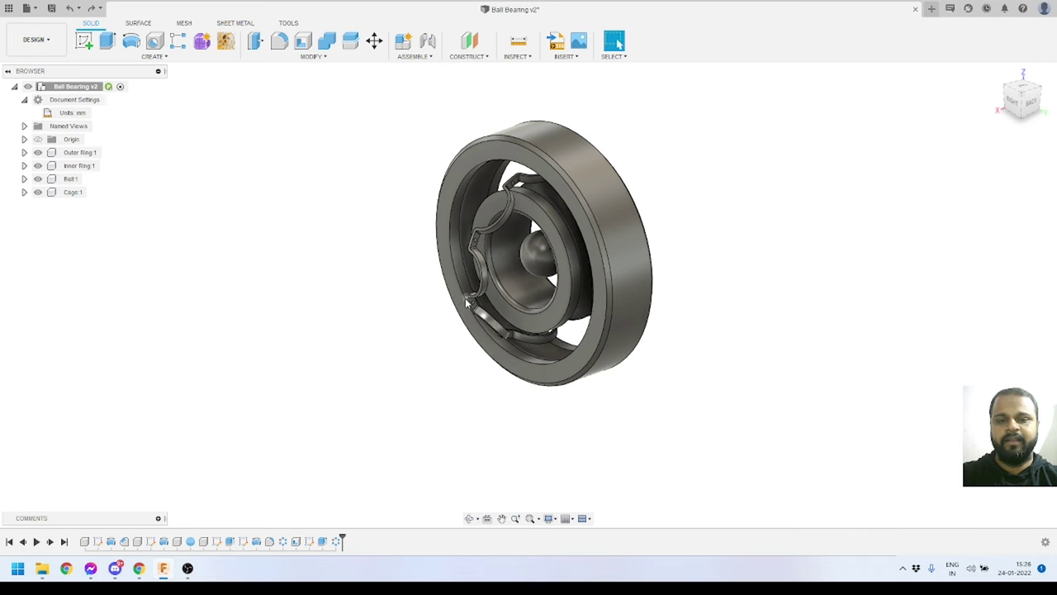
Move the outer ring, cage and ball away from the inner ring and capture their positions.
drag(453, 264, 217, 300)
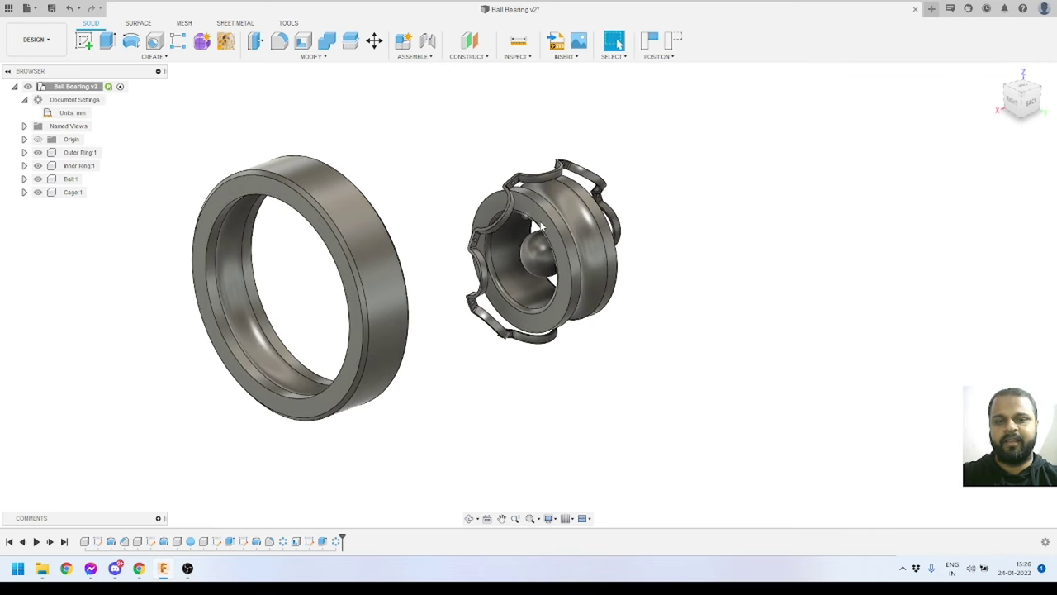
drag(502, 231, 800, 153)
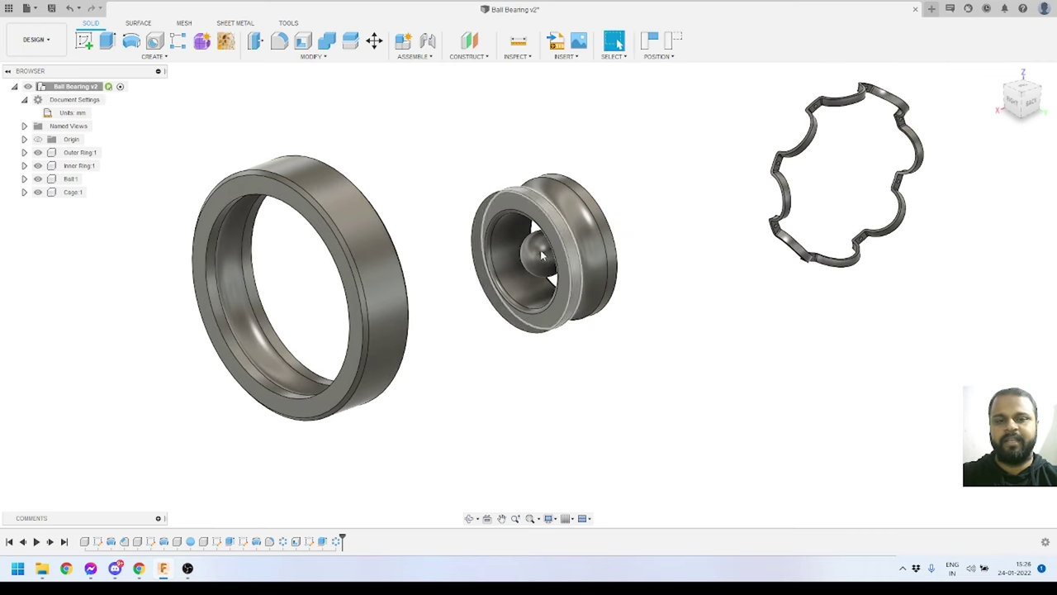
drag(537, 252, 734, 373)
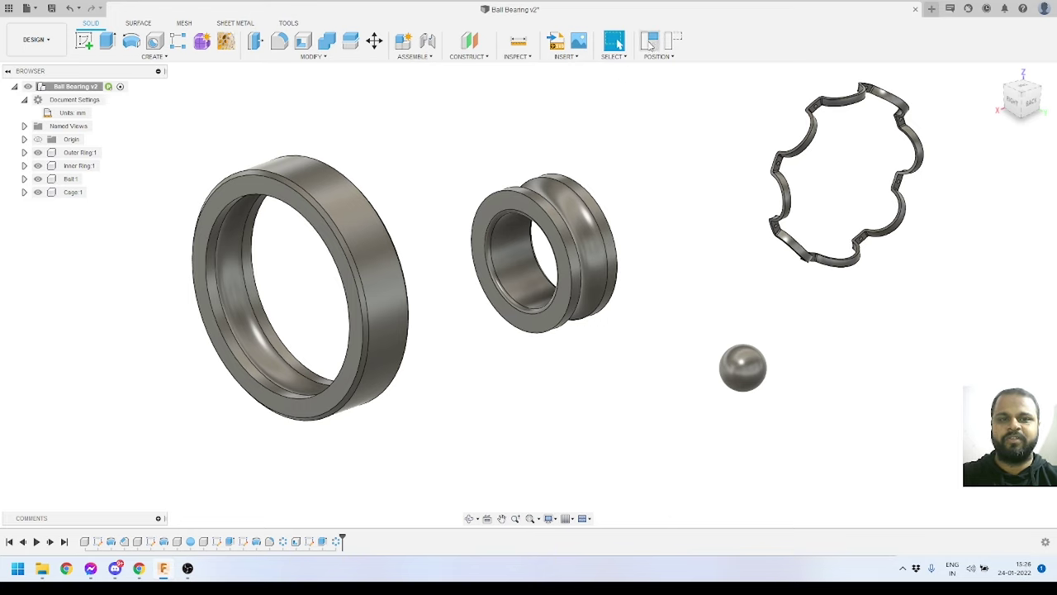
click(650, 42)
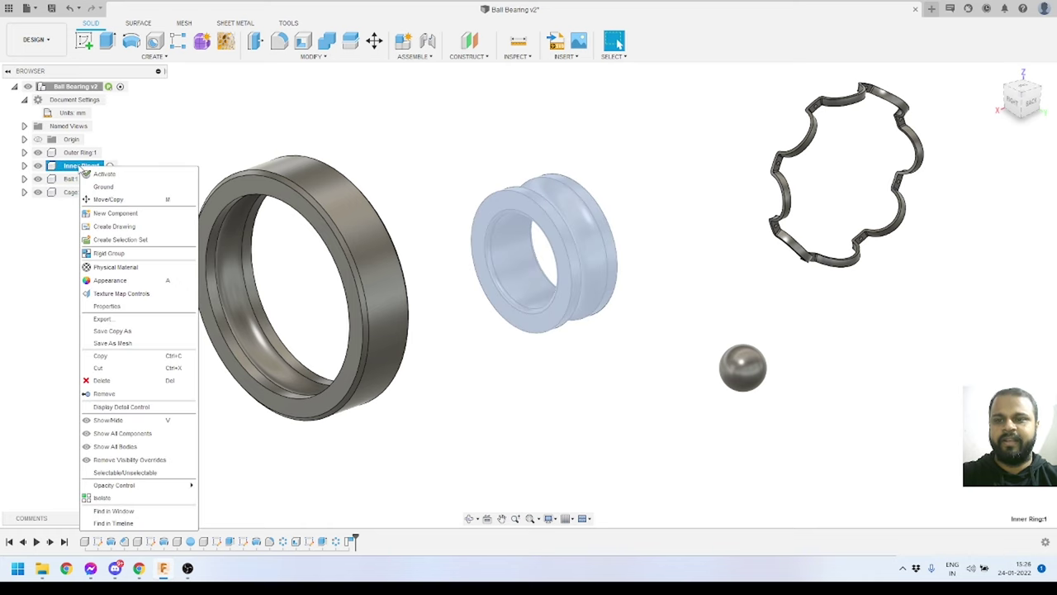
Ground the inner ring component so it is fixed in place.
click(104, 187)
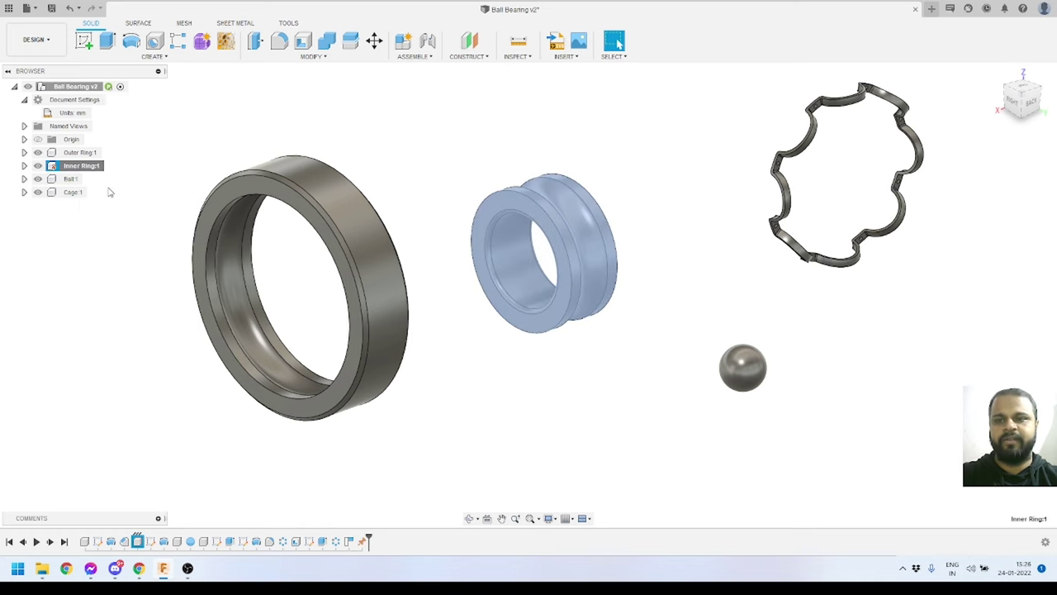
click(552, 389)
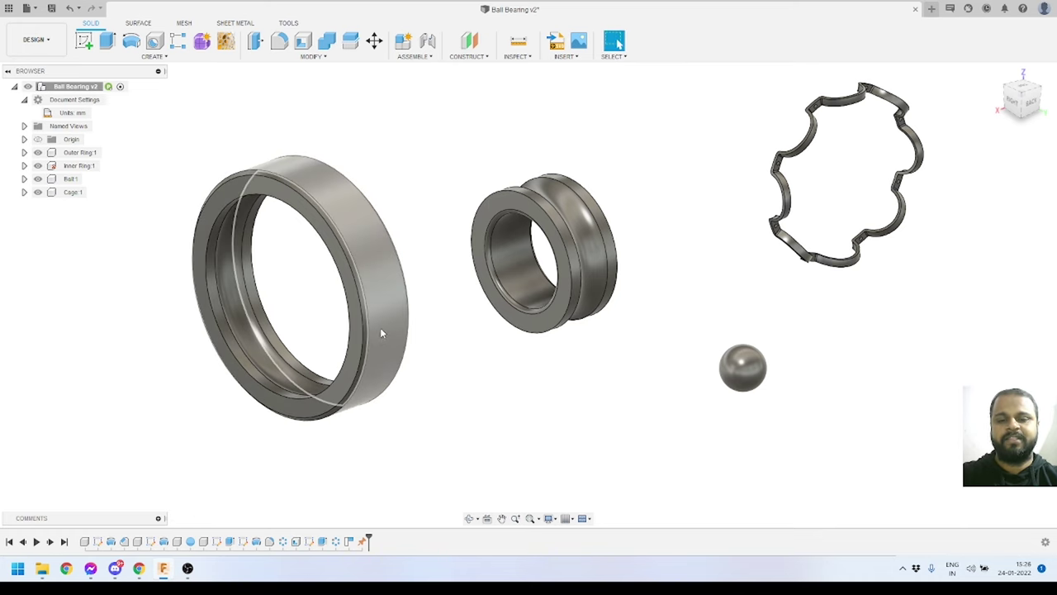
Test moving the outer ring freely, then revert it to its captured position.
drag(380, 333, 347, 318)
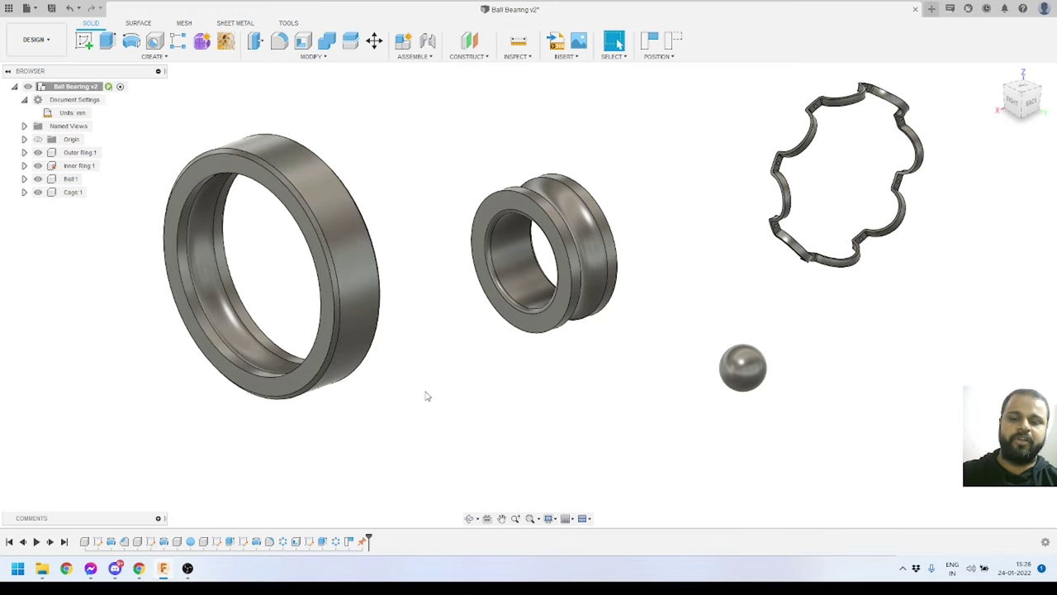
key(ctrl+z)
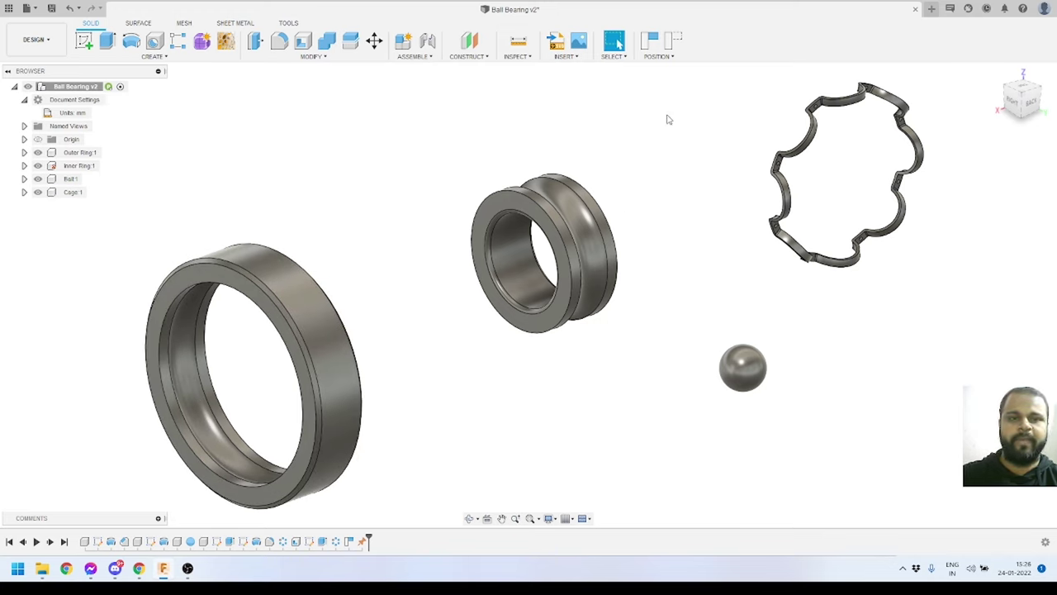
click(674, 40)
scroll(613, 184, down, 3)
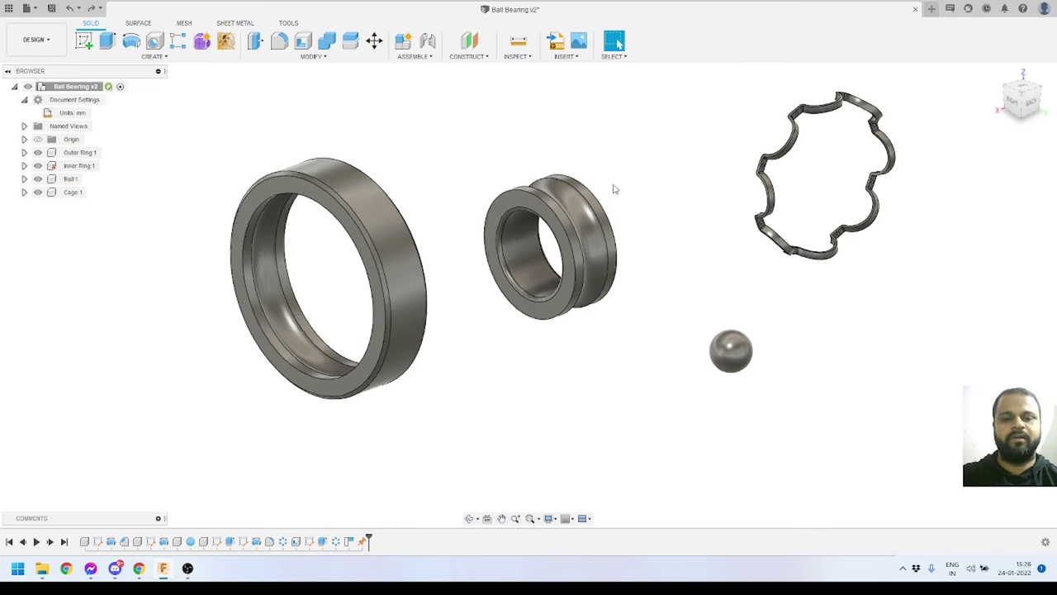
scroll(552, 140, up, 3)
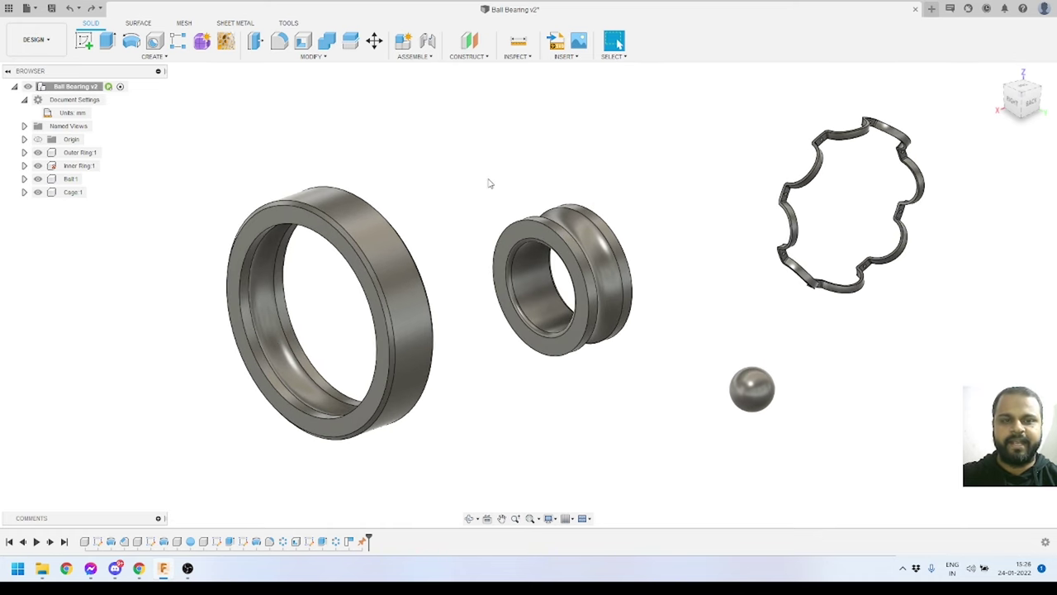
scroll(489, 184, down, 3)
scroll(490, 188, up, 3)
scroll(491, 192, down, 3)
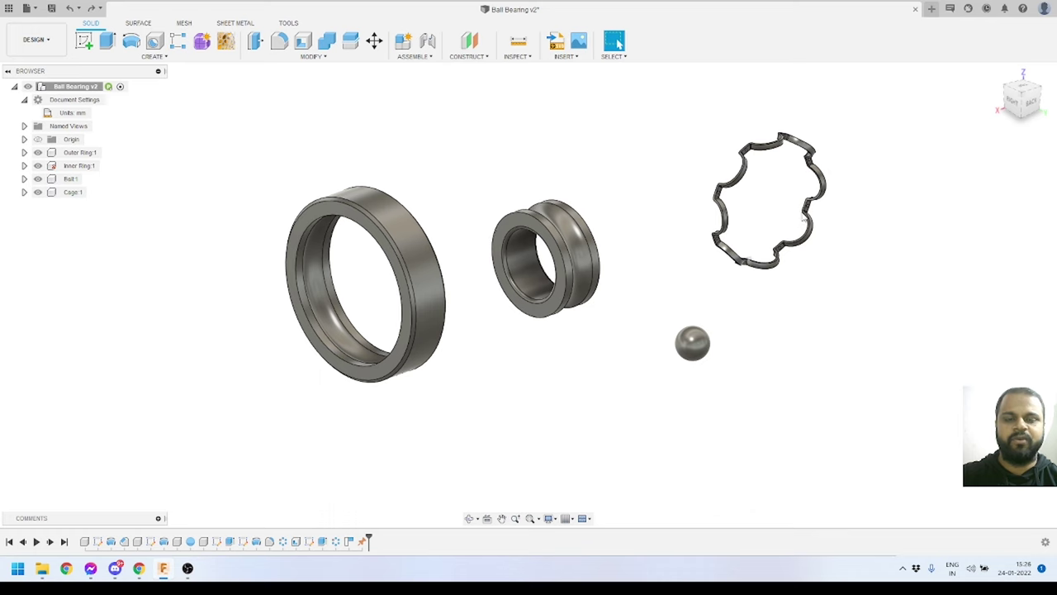
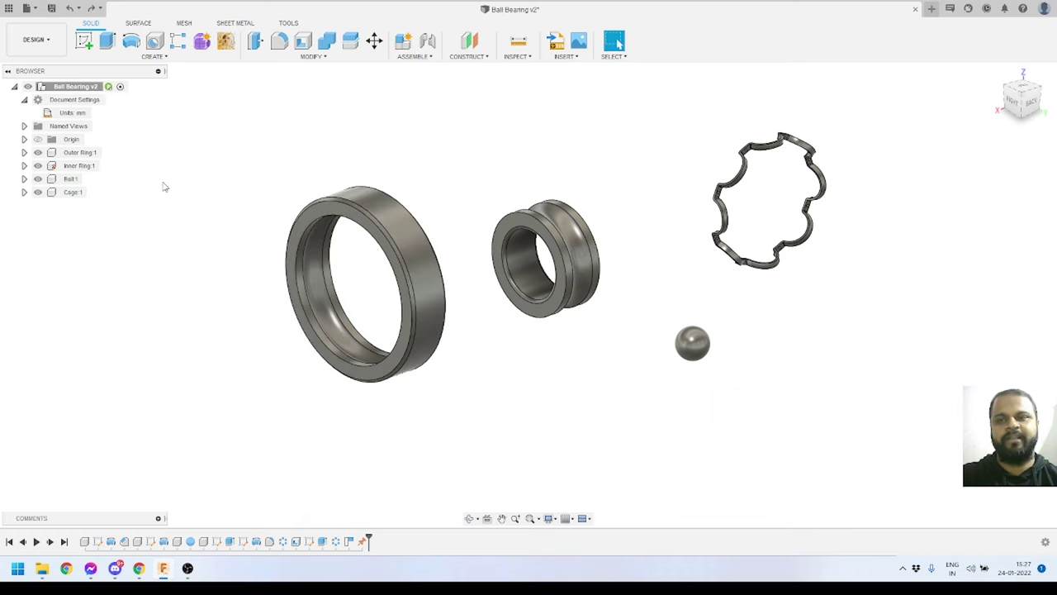
Create and activate a new internal standard component named Subassembly under the top-level Ball Bearing assembly.
click(152, 57)
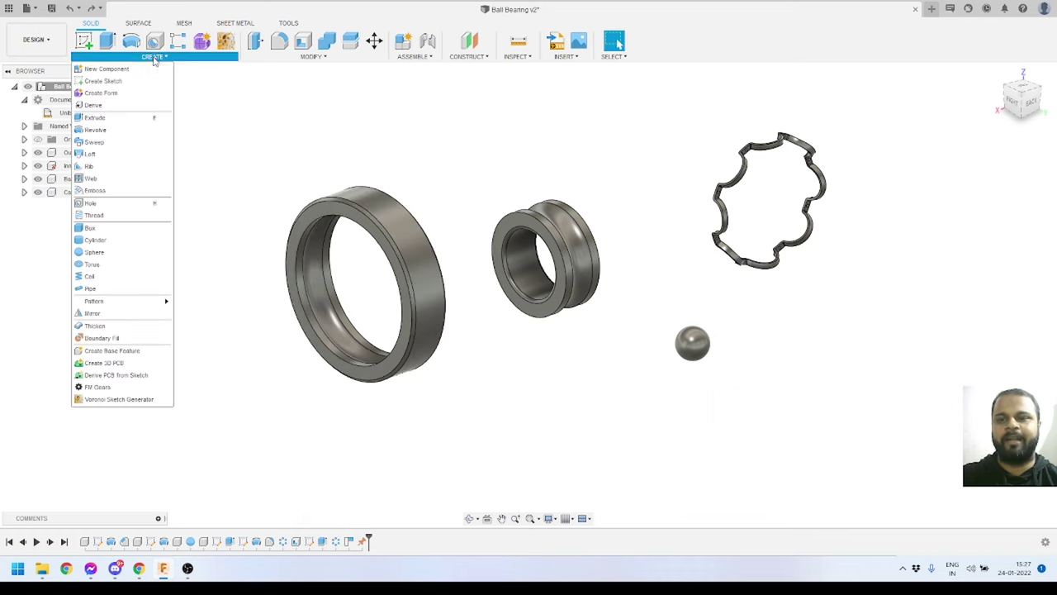
click(108, 70)
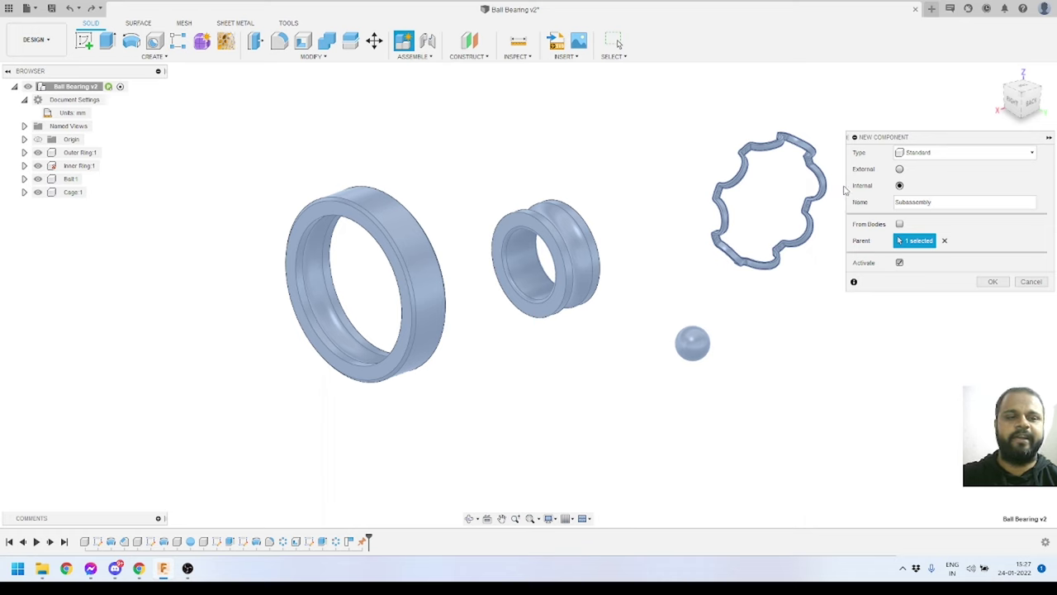
click(992, 283)
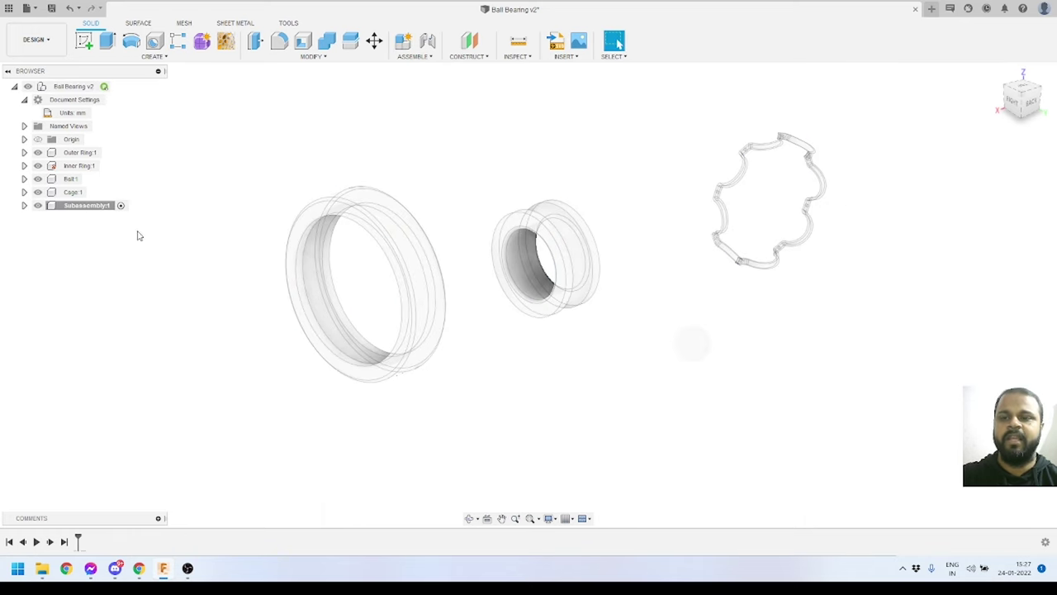
Move the ball and cage components together into the Subassembly component and expand it to show its contents.
click(62, 192)
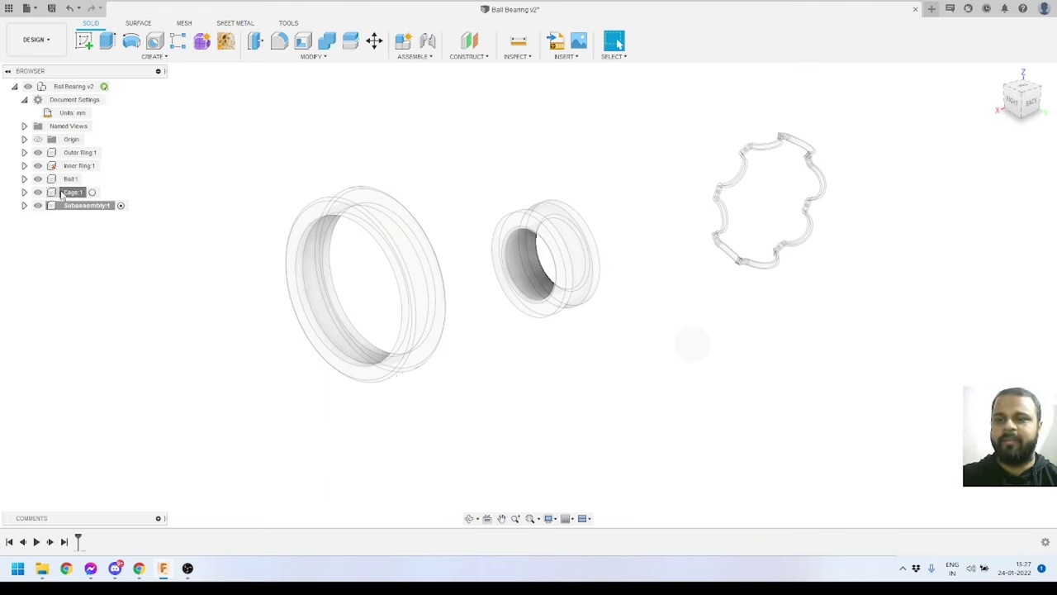
ctrl+click(68, 179)
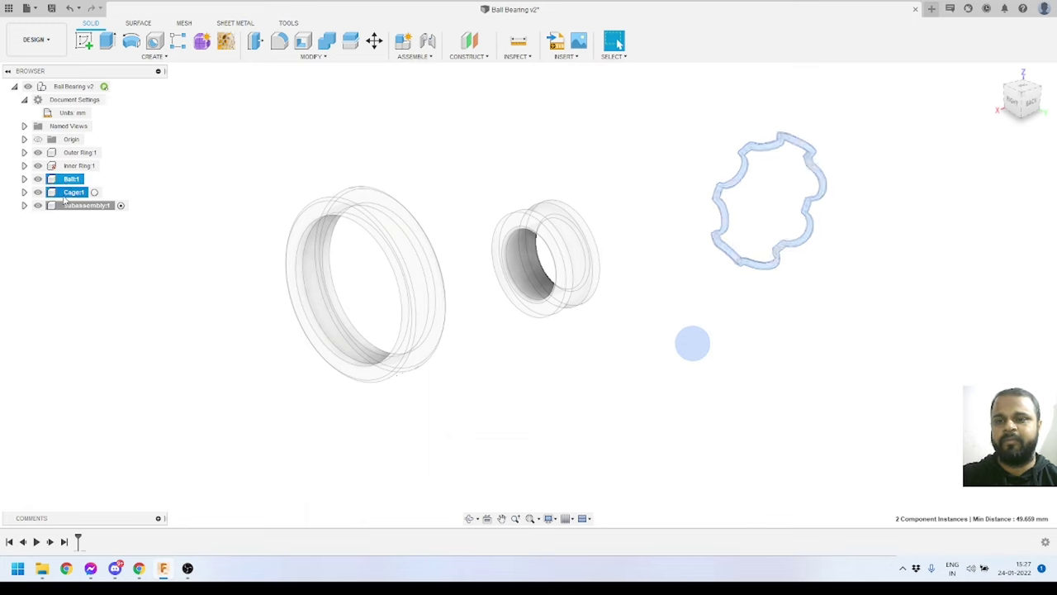
mouse_move(65, 195)
mouse_down()
mouse_move(90, 208)
mouse_move(73, 209)
mouse_up()
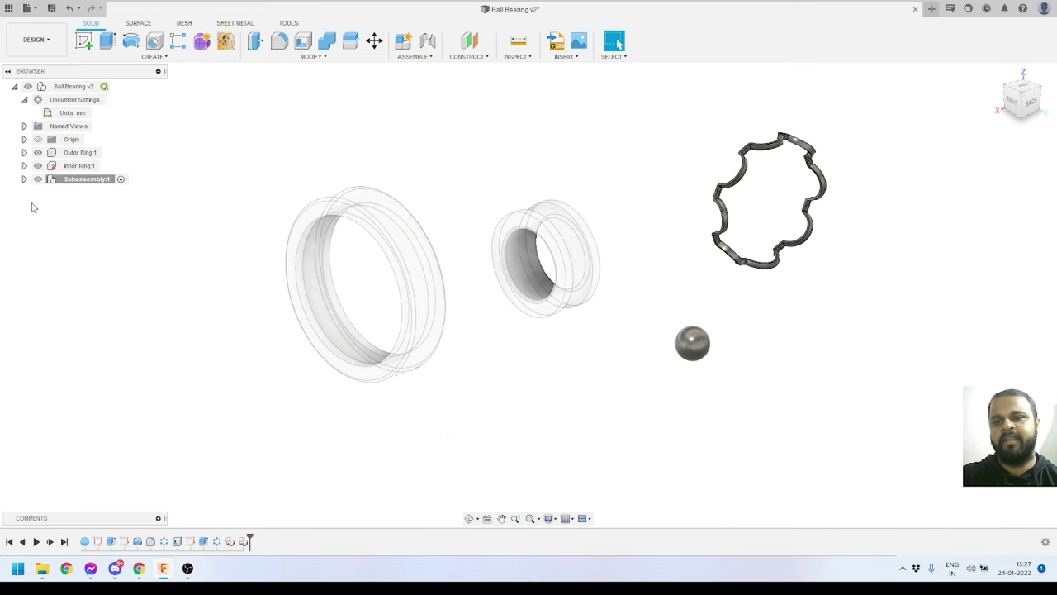
click(24, 179)
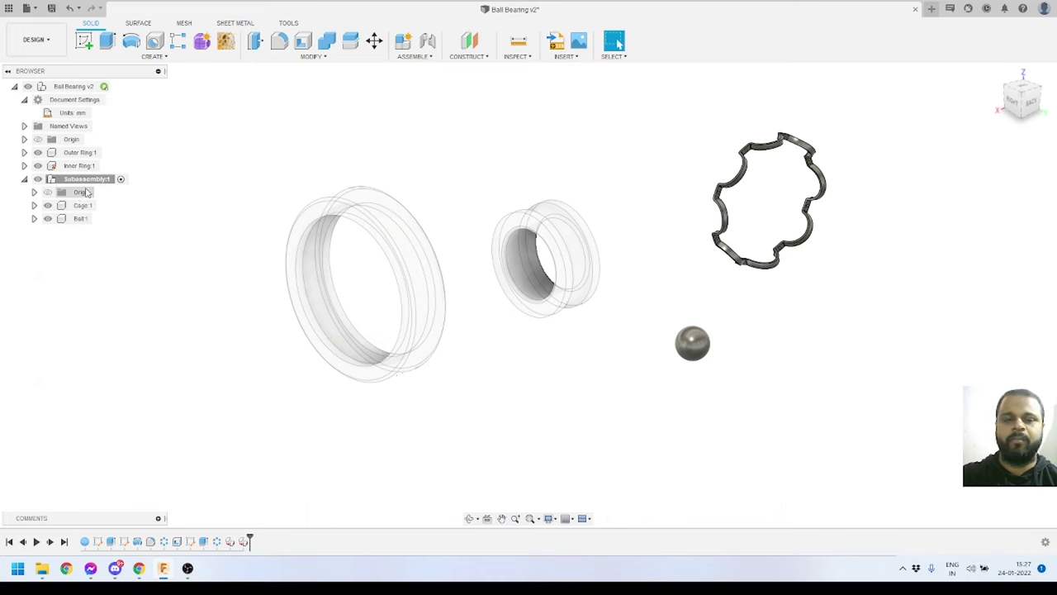
double_click(59, 180)
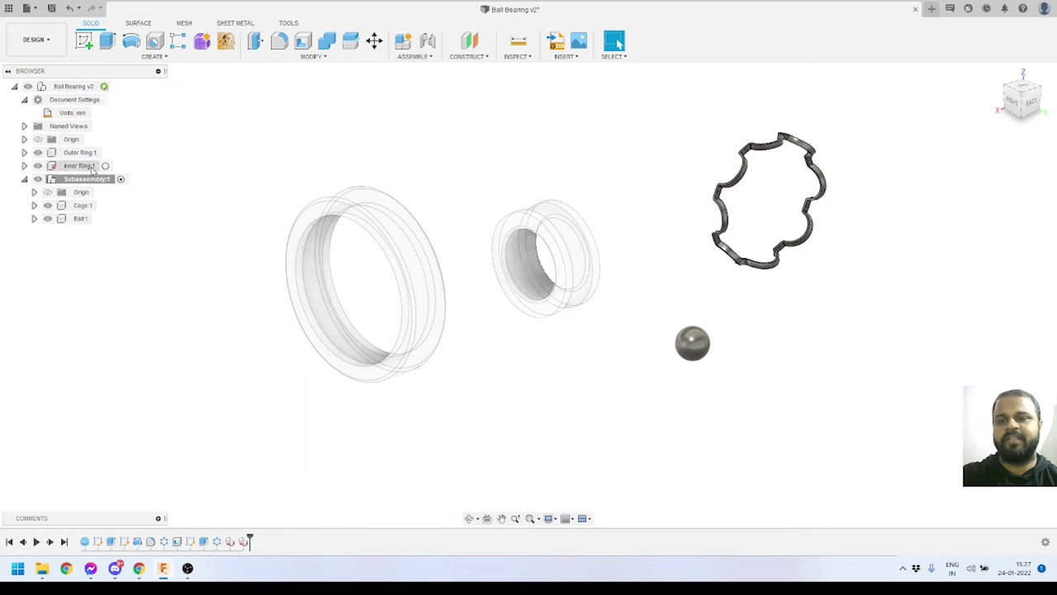
key(Return)
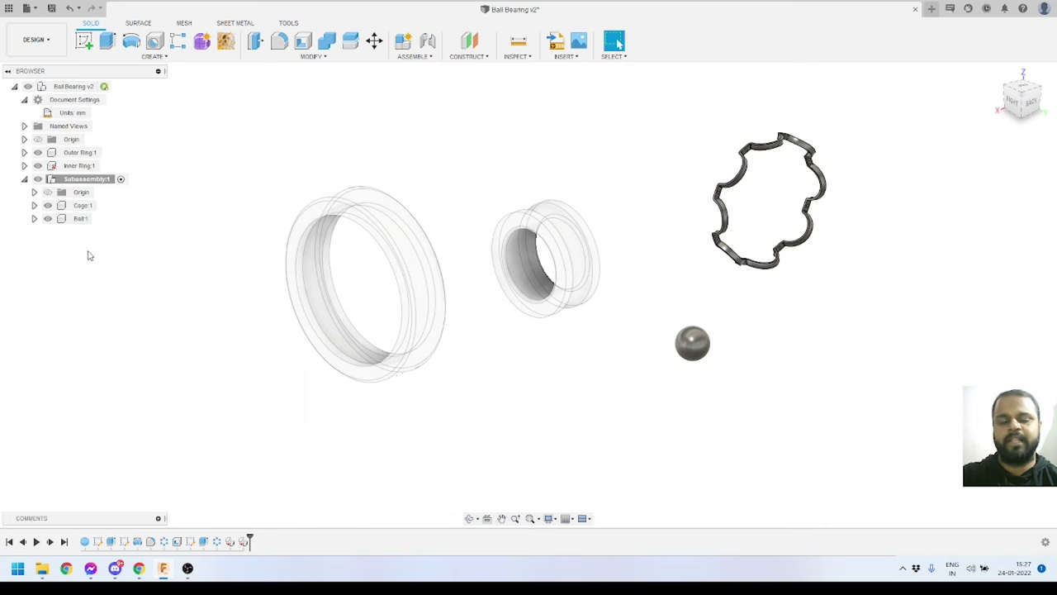
Start a joint that snaps the ball's centre to the centre of one of the cage's curved pockets.
scroll(878, 235, down, 2)
scroll(793, 276, up, 4)
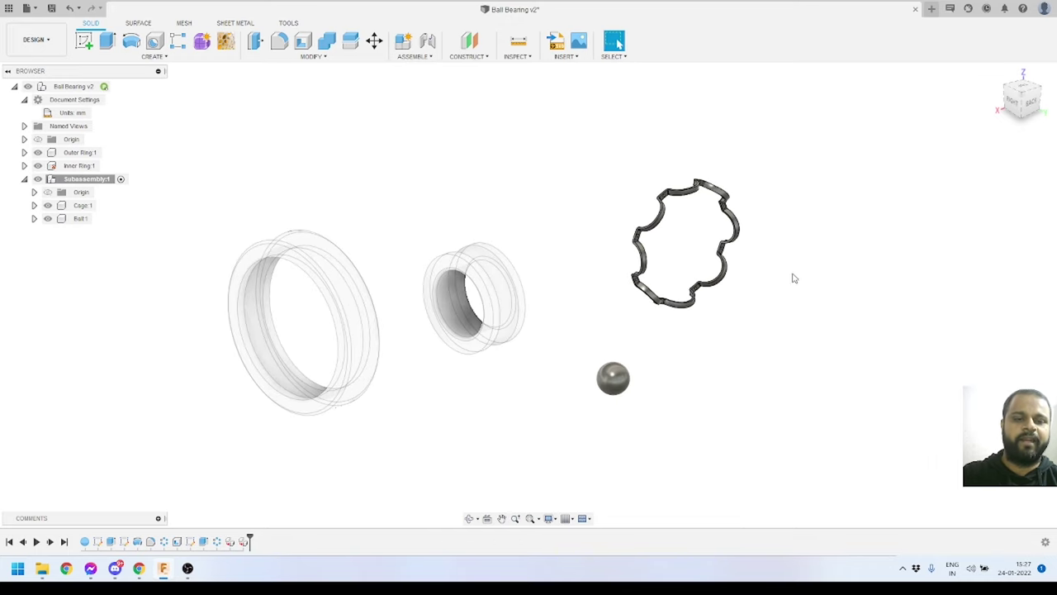
scroll(623, 251, down, 2)
shift+middle_drag(623, 251, 634, 212)
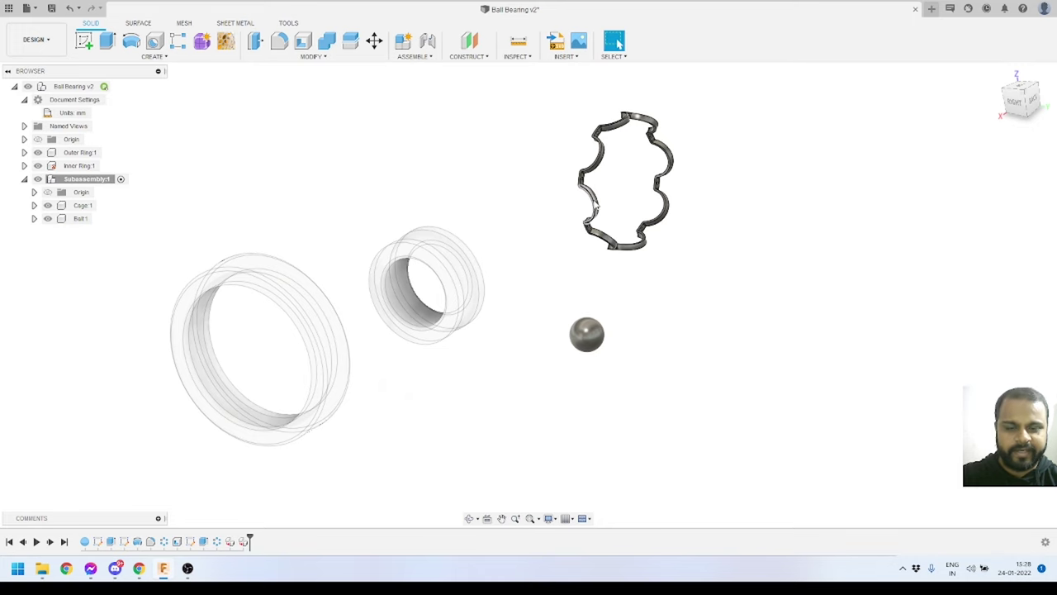
shift+middle_drag(529, 276, 358, 198)
click(432, 43)
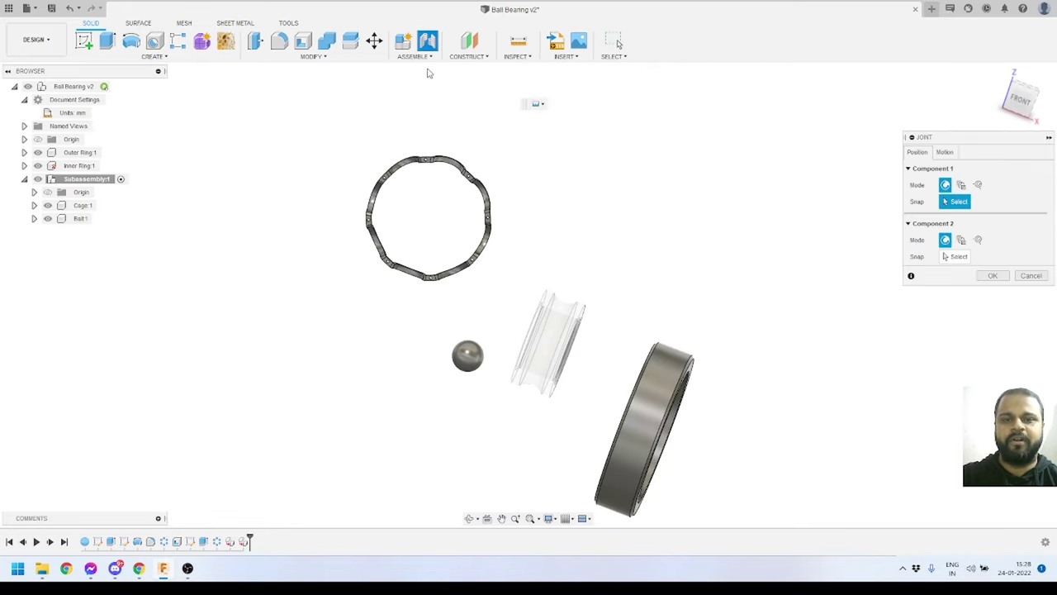
scroll(502, 354, up, 5)
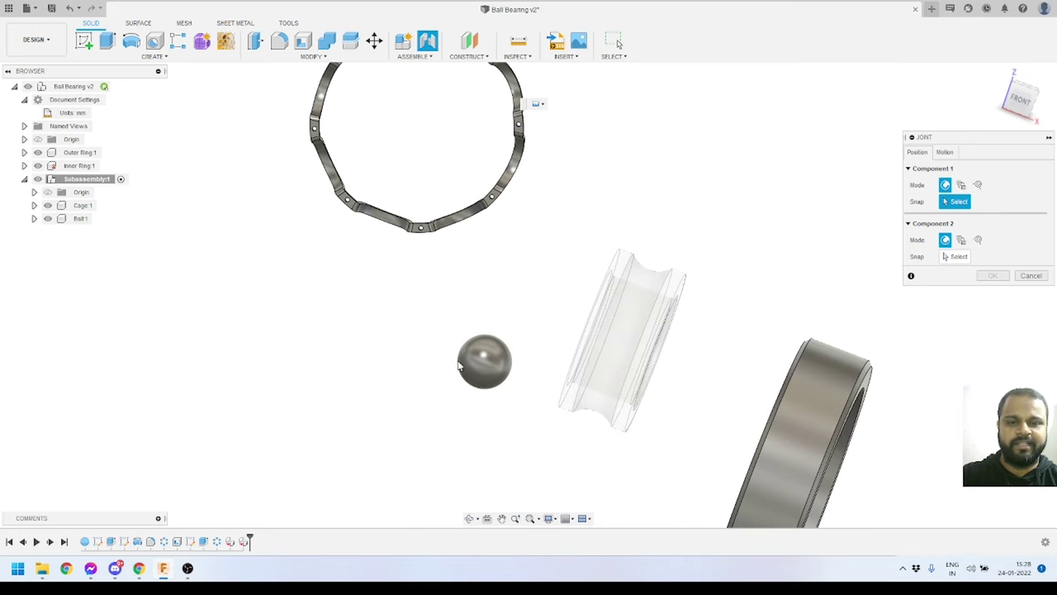
click(503, 355)
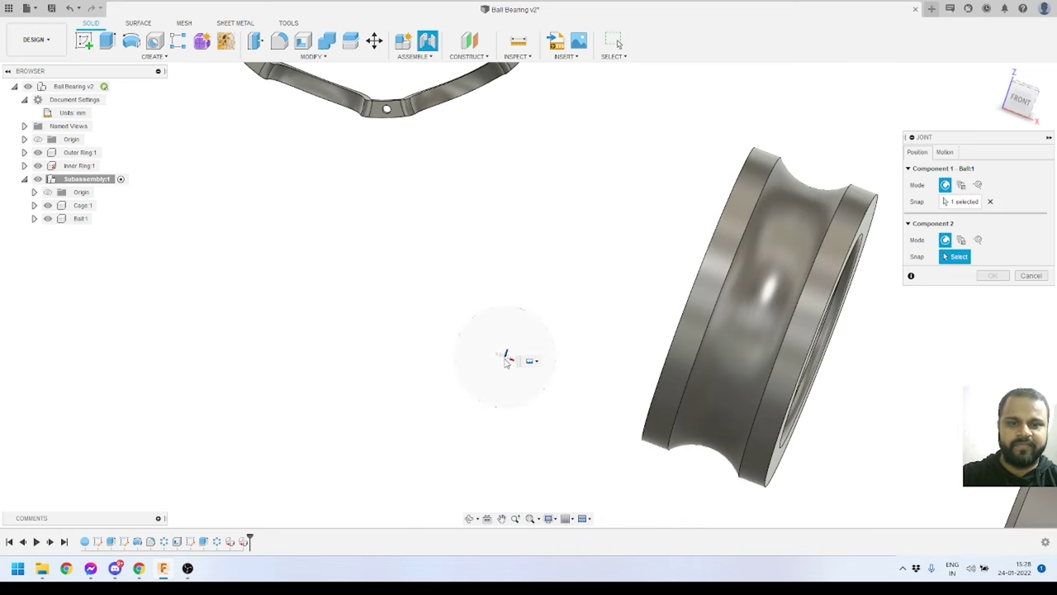
scroll(496, 389, down, 5)
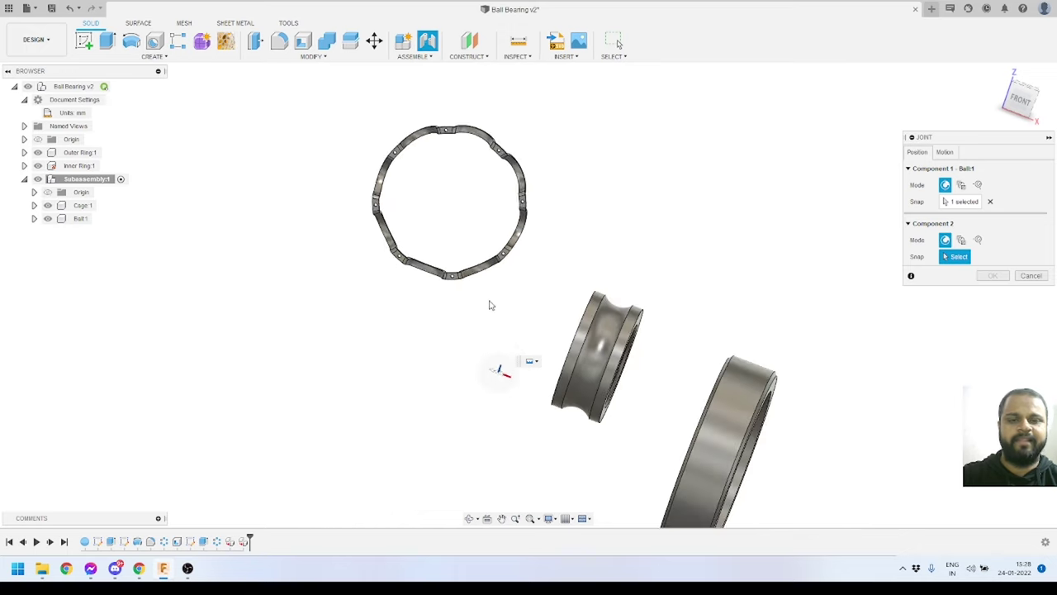
scroll(483, 322, up, 8)
shift+middle_drag(480, 325, 450, 239)
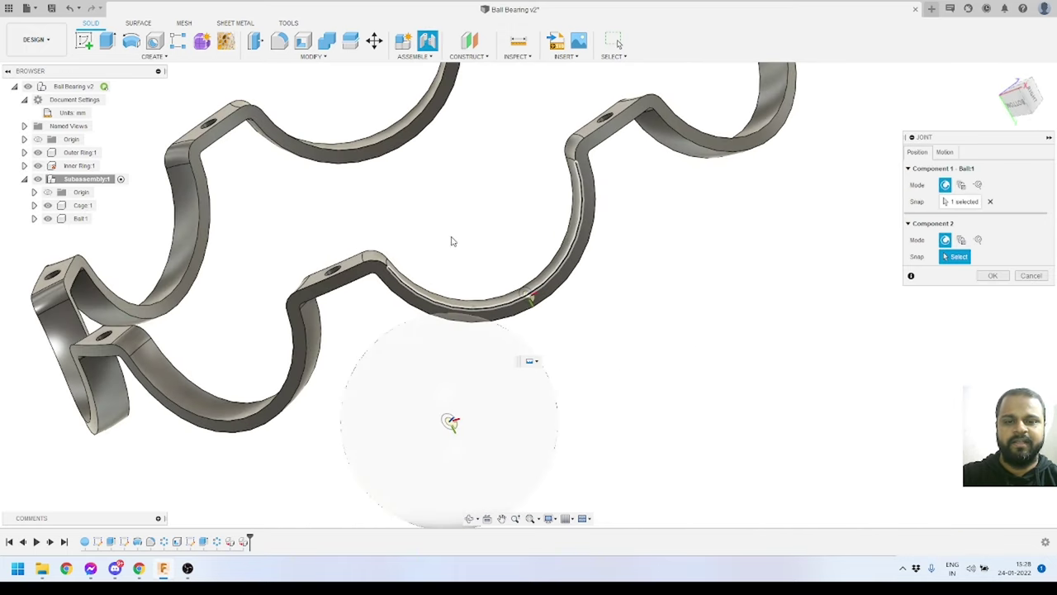
click(518, 302)
shift+middle_drag(538, 276, 496, 239)
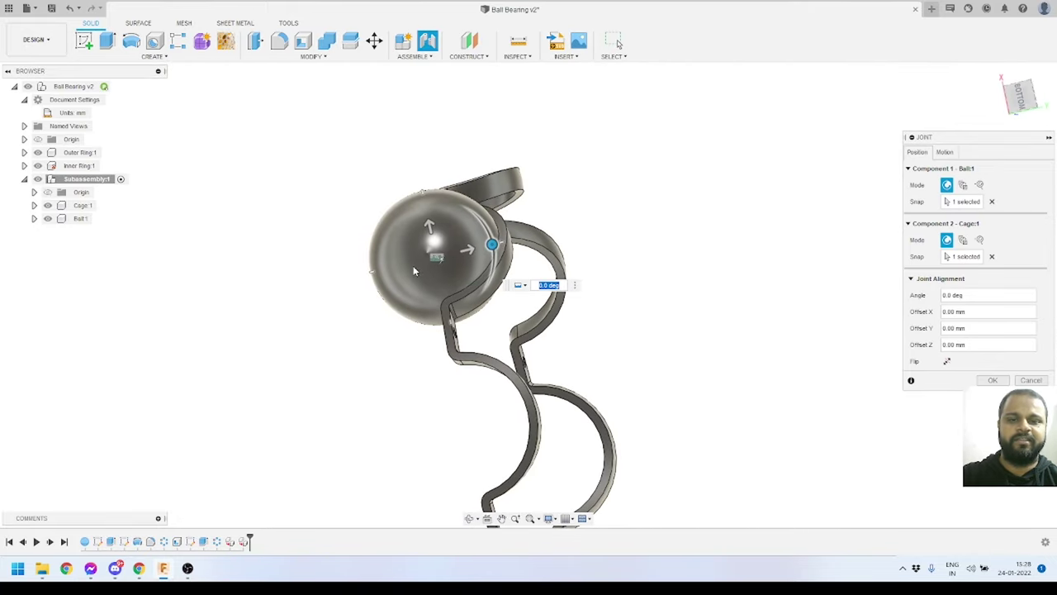
shift+middle_drag(552, 174, 677, 290)
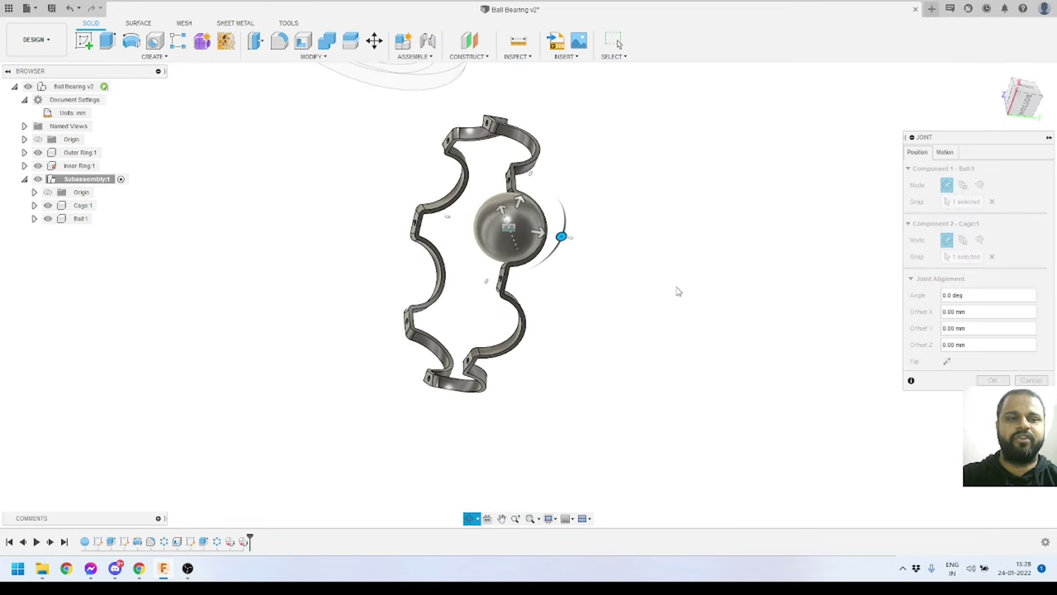
Set the joint's motion type to Ball with Z Axis pitch and X Axis yaw, preview the motion and complete the joint.
click(944, 152)
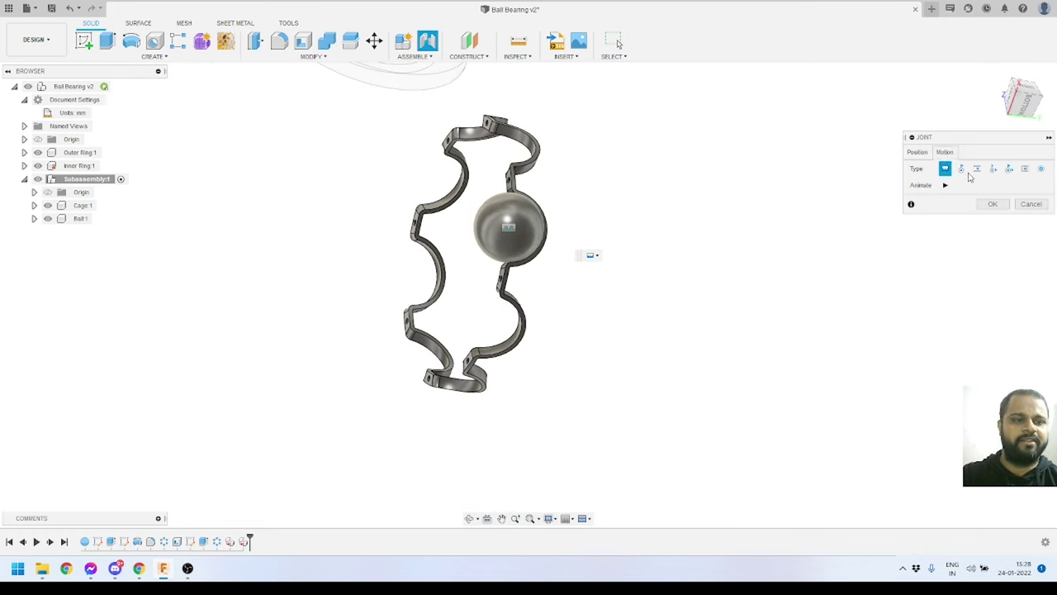
click(1040, 169)
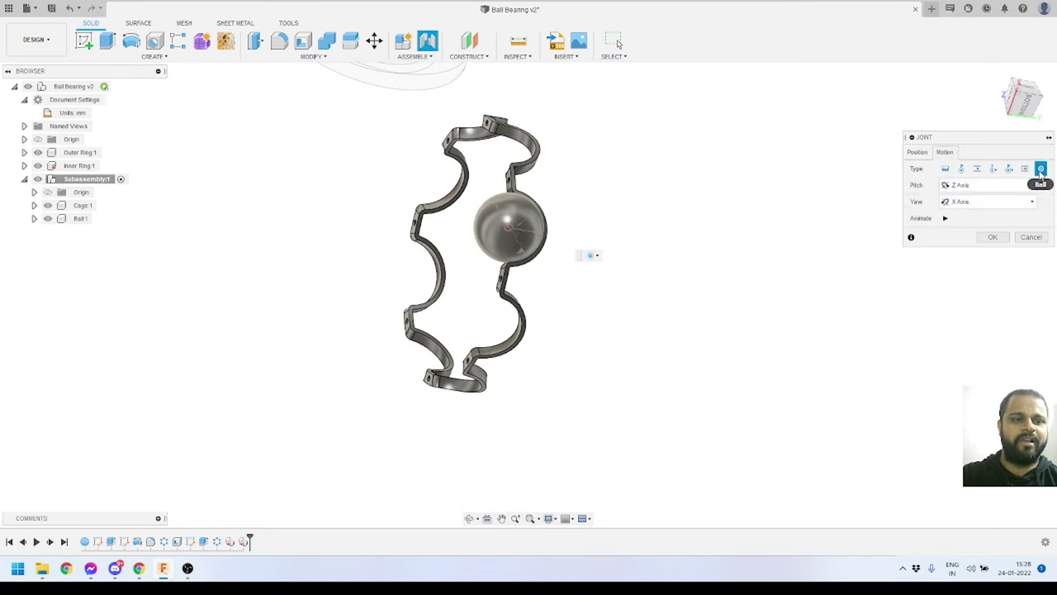
shift+middle_drag(478, 259, 513, 247)
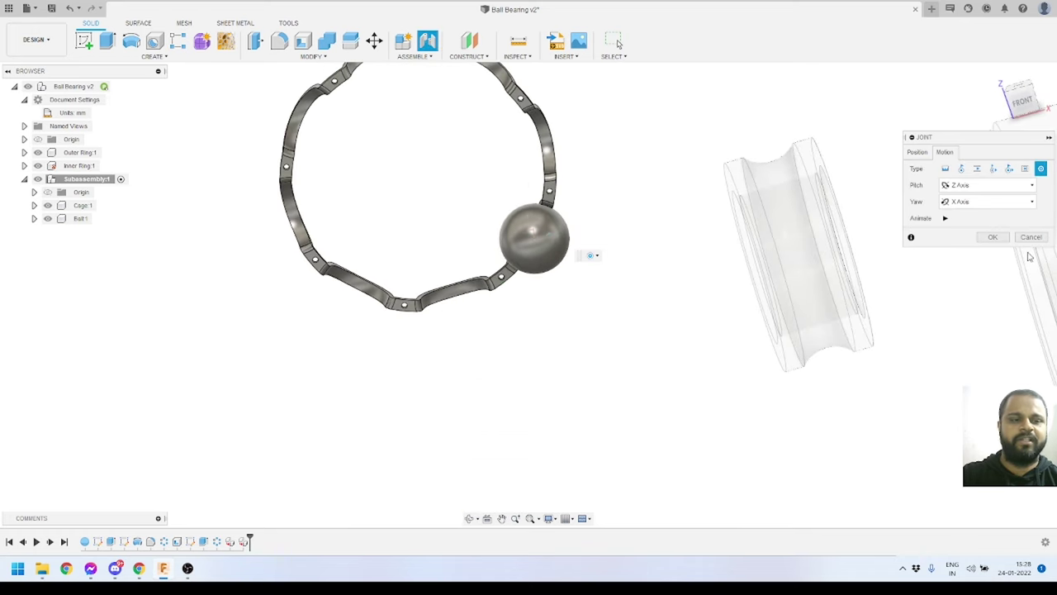
click(946, 218)
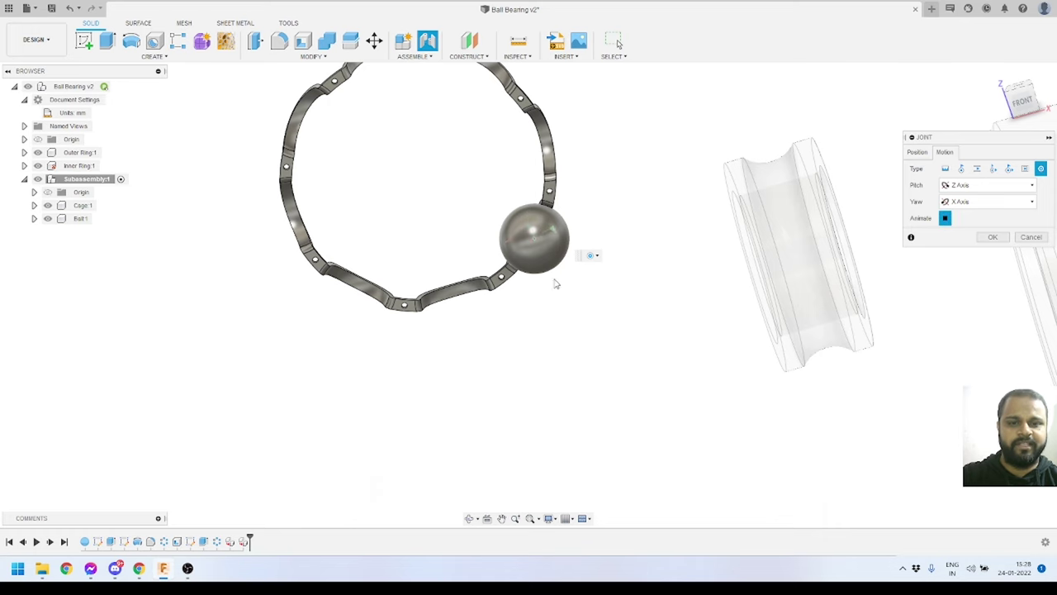
scroll(537, 198, up, 5)
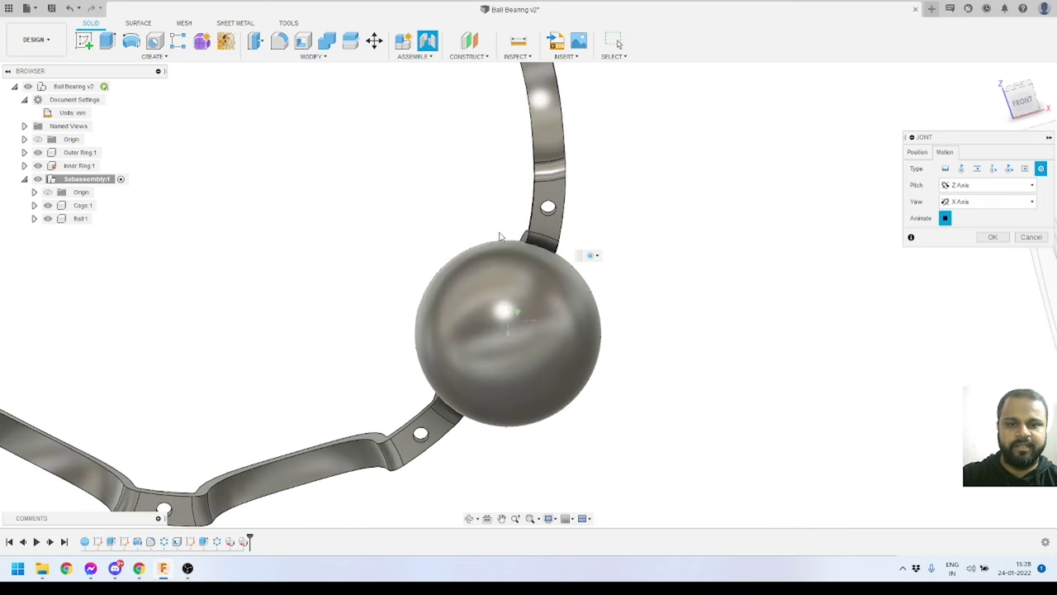
click(992, 237)
scroll(637, 276, down, 6)
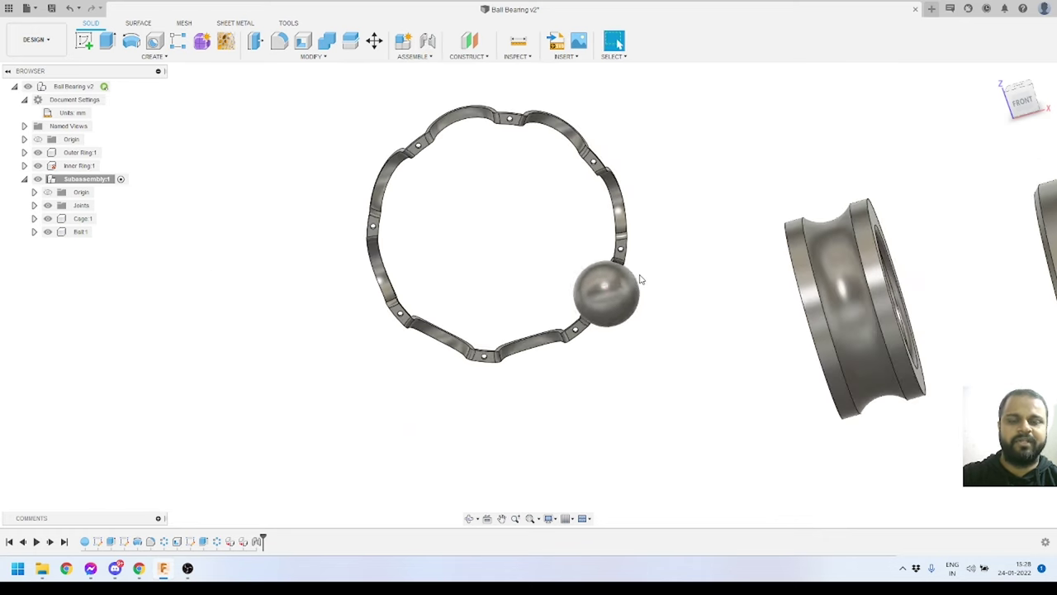
shift+middle_drag(628, 273, 622, 329)
scroll(586, 309, up, 3)
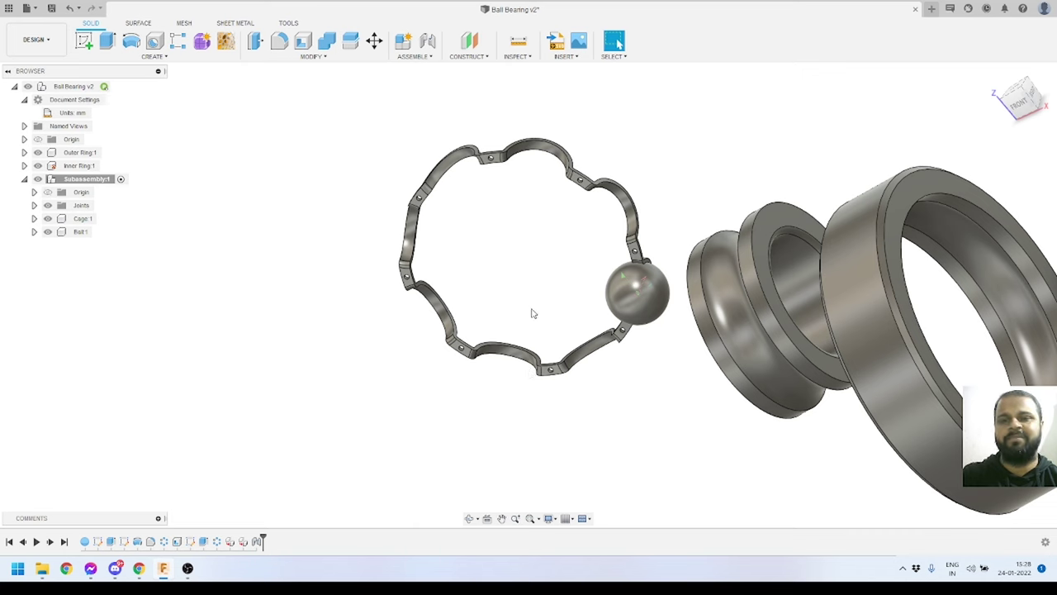
Create a full circular component pattern of the ball with quantity 8, using an inner edge of the cage as the axis.
click(80, 232)
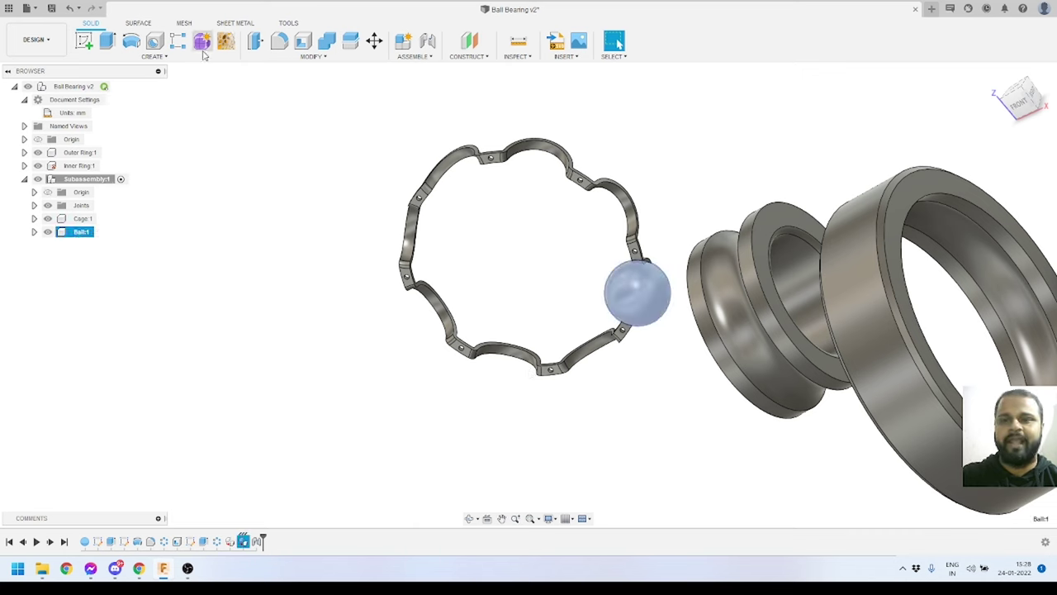
click(166, 57)
mouse_move(129, 305)
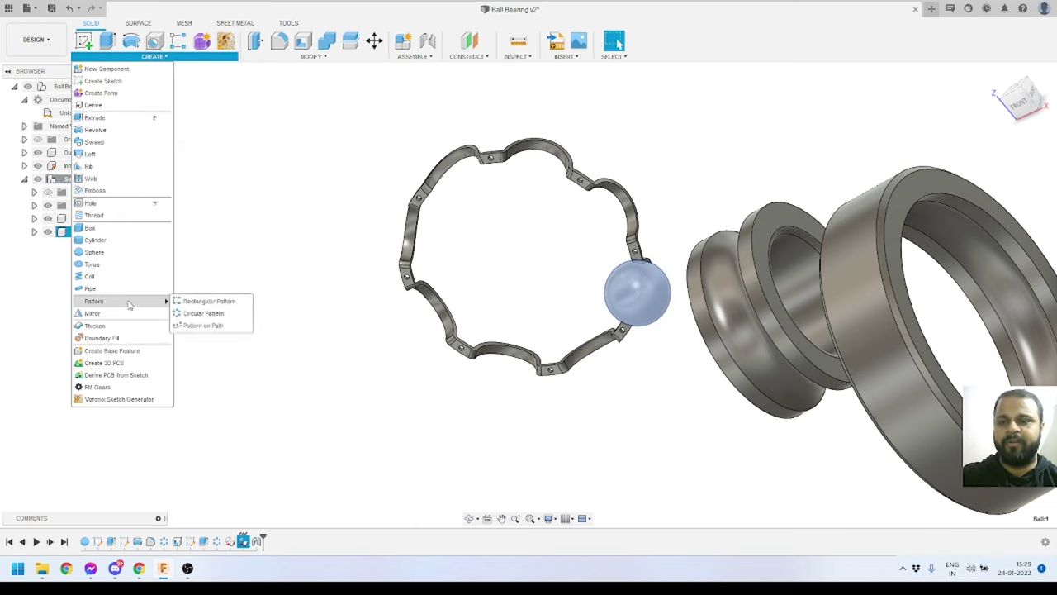
click(209, 318)
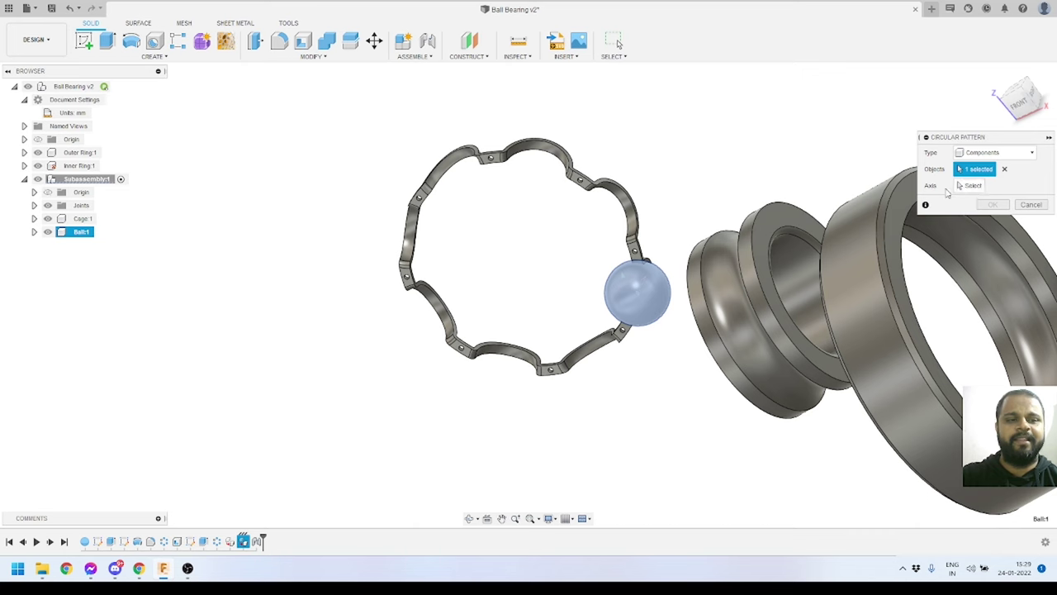
click(972, 186)
scroll(610, 263, up, 10)
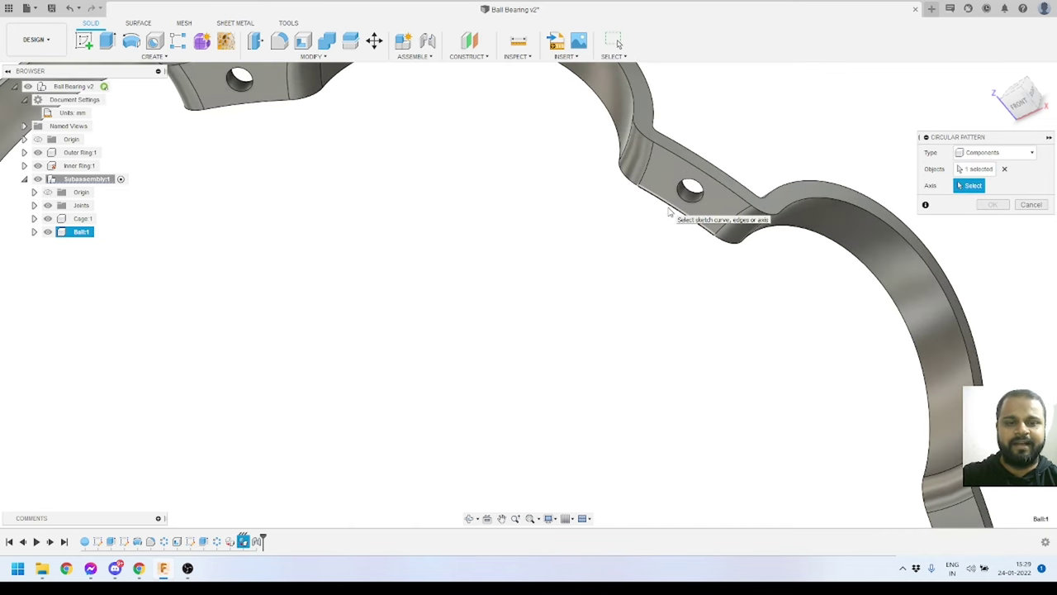
click(671, 213)
scroll(568, 176, down, 5)
scroll(568, 176, down, 3)
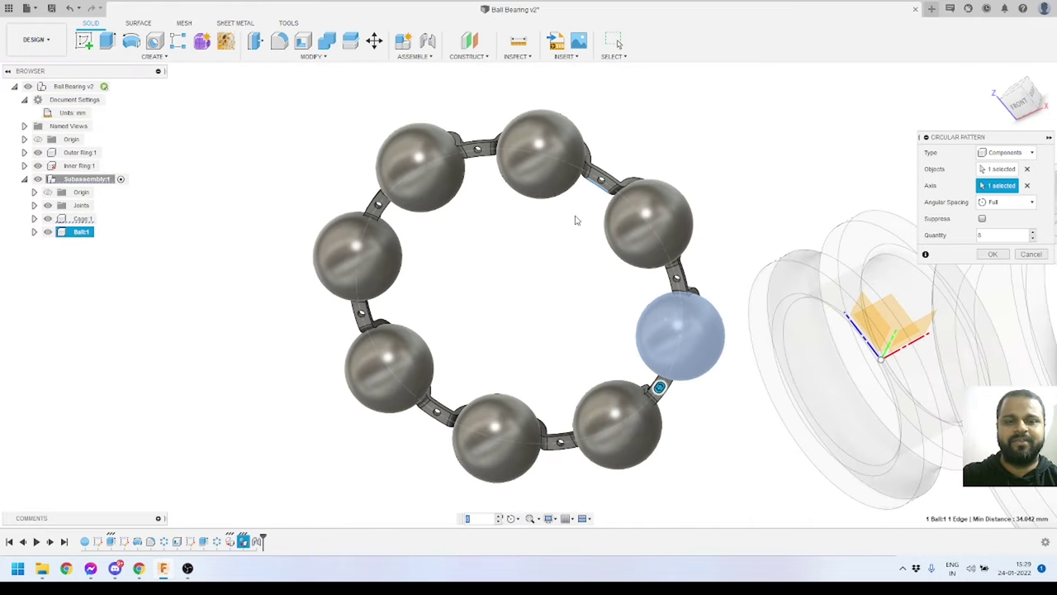
scroll(573, 220, up, 1)
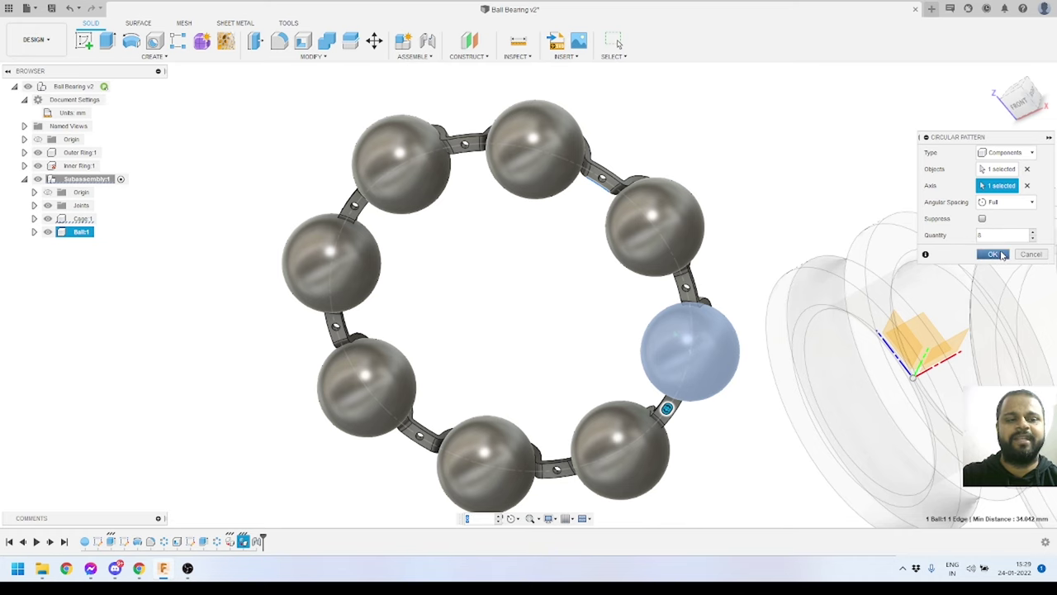
click(994, 255)
scroll(507, 307, down, 2)
shift+middle_drag(507, 306, 685, 141)
scroll(559, 169, up, 3)
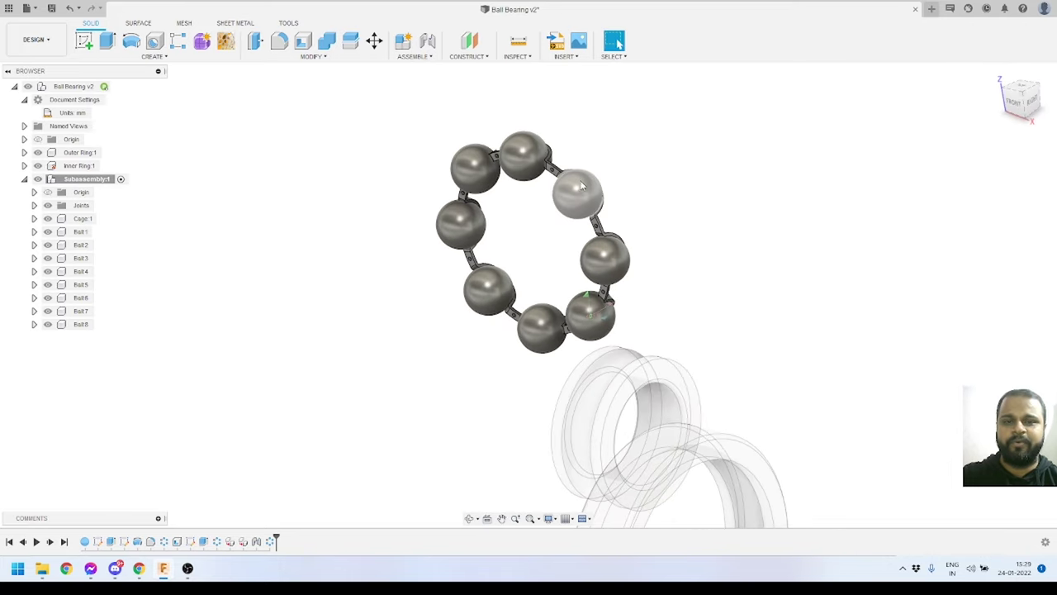
Mirror the Cage component, using the flat face of one of its drilled connecting tabs as the mirror plane.
click(79, 219)
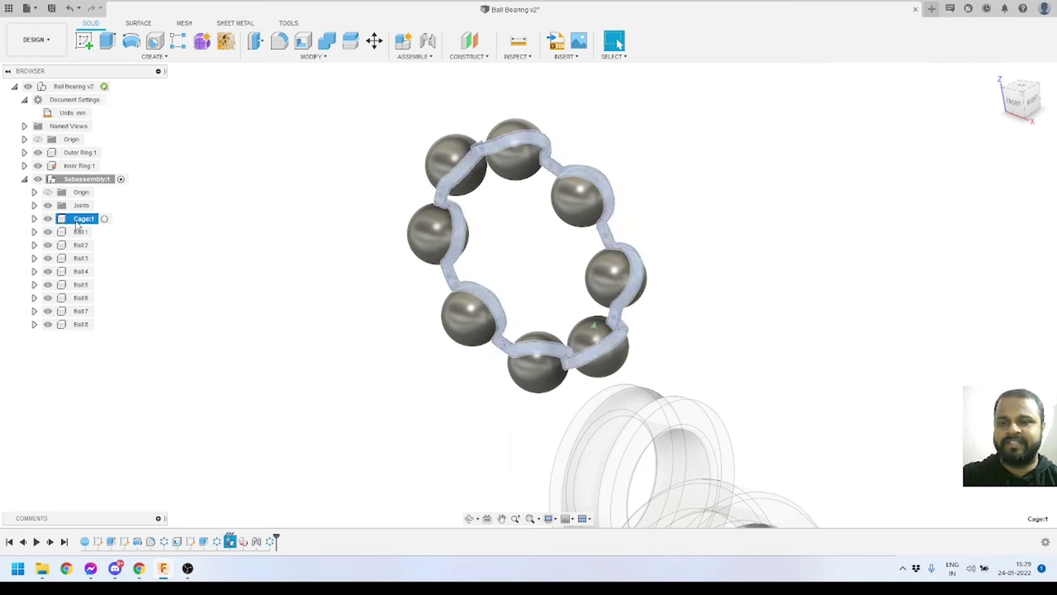
click(162, 58)
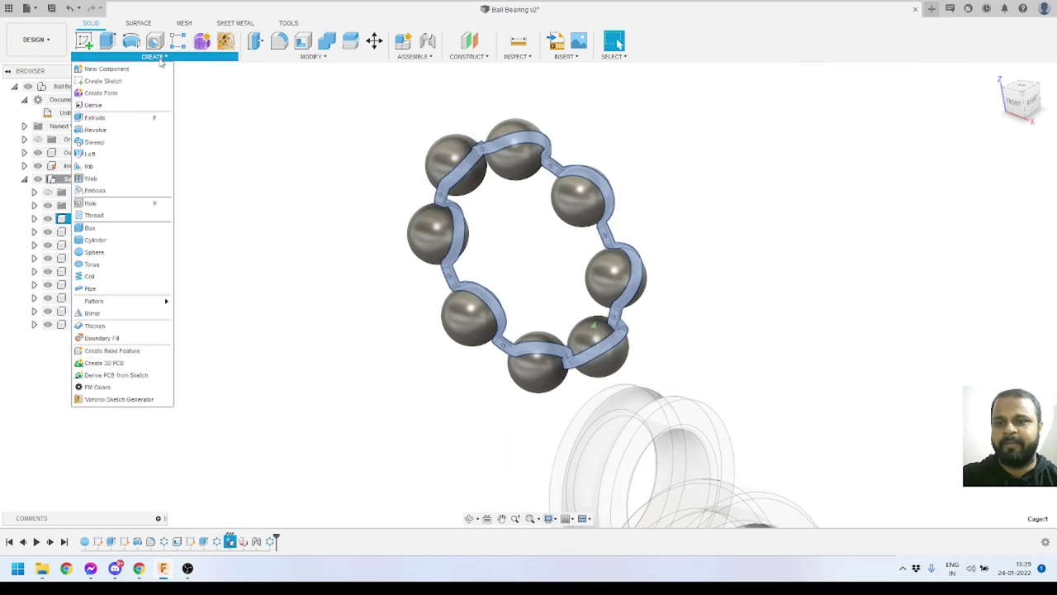
click(108, 313)
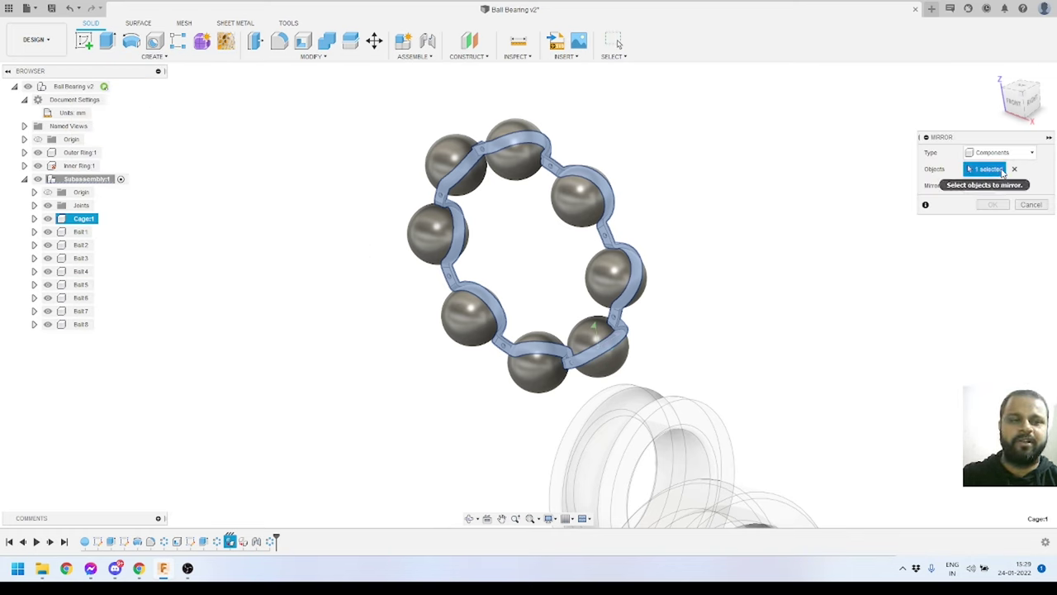
click(981, 187)
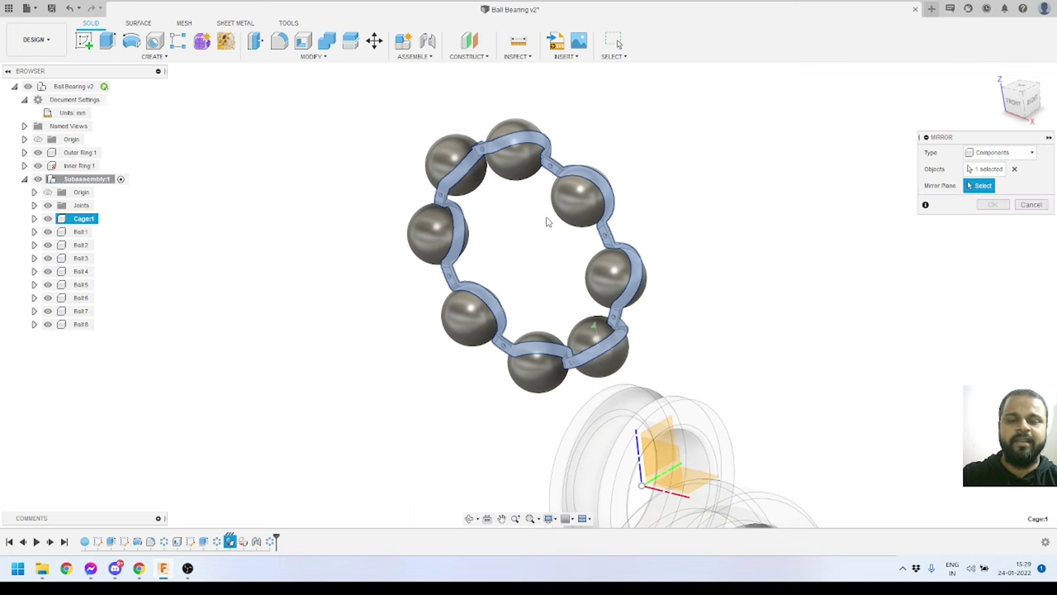
scroll(547, 224, up, 10)
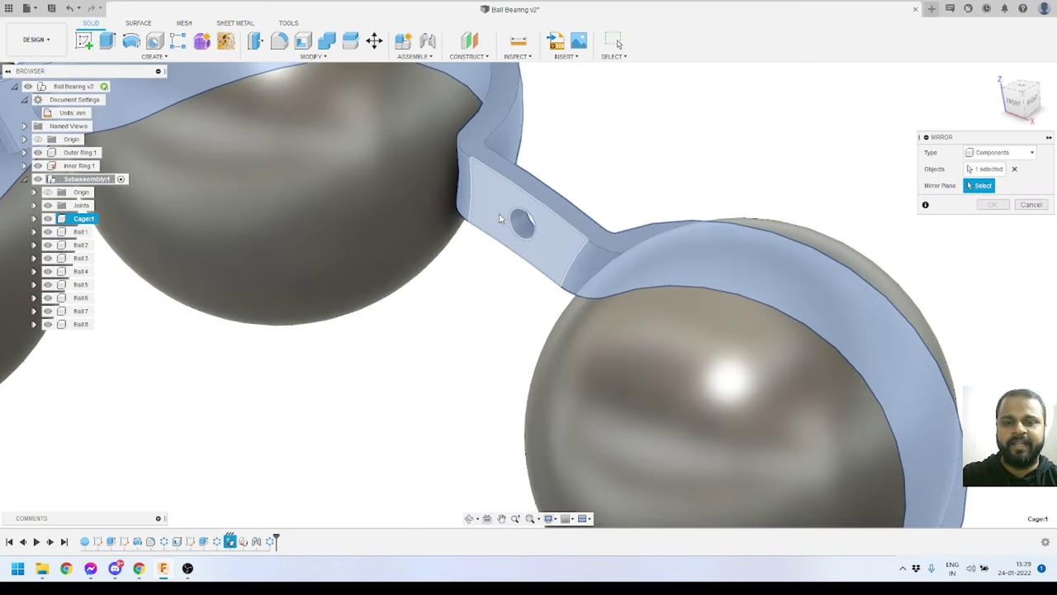
click(499, 218)
scroll(499, 218, down, 10)
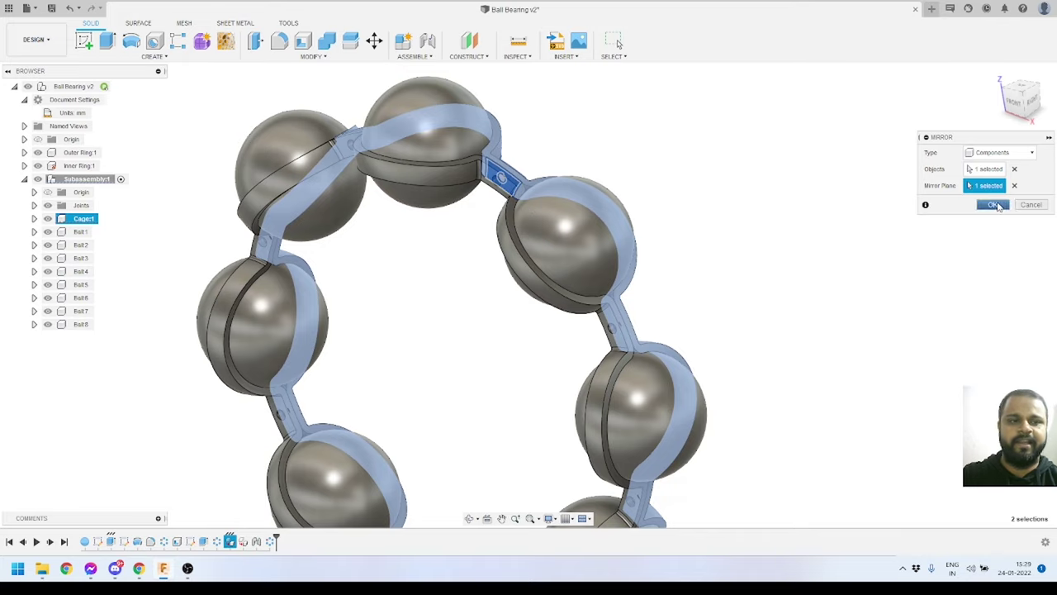
click(997, 206)
scroll(670, 194, down, 5)
scroll(524, 178, up, 5)
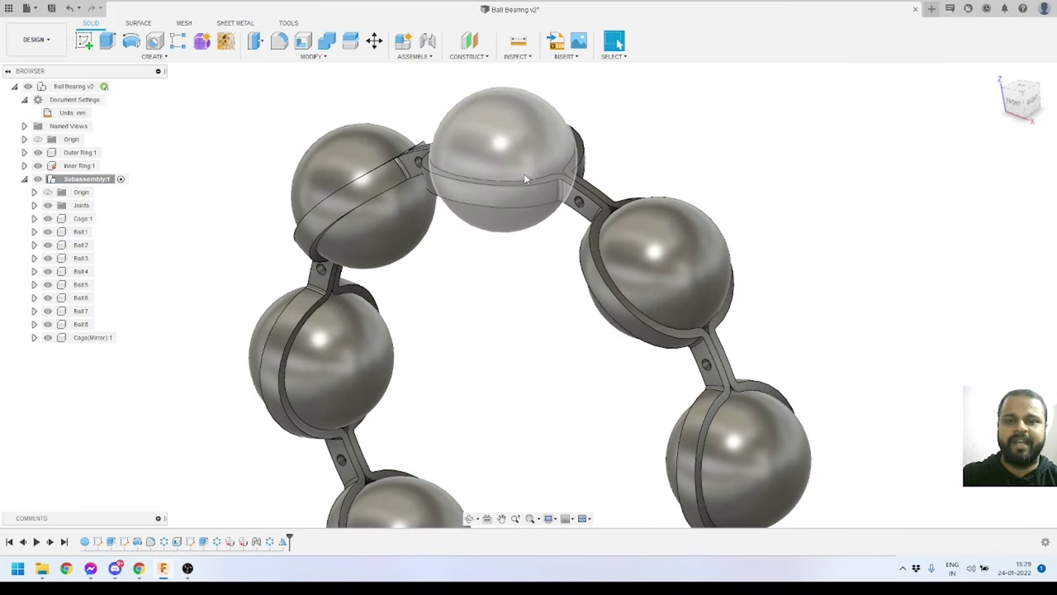
shift+middle_drag(525, 178, 386, 244)
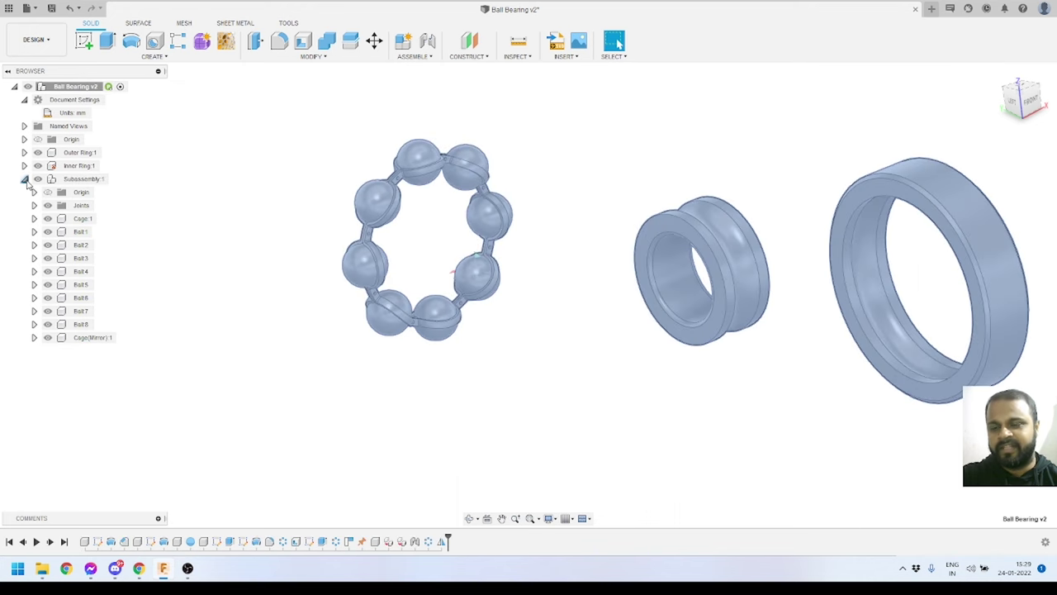
Collapse the Subassembly contents and move a ball and a cage half to test how freely the parts move.
click(24, 179)
click(561, 279)
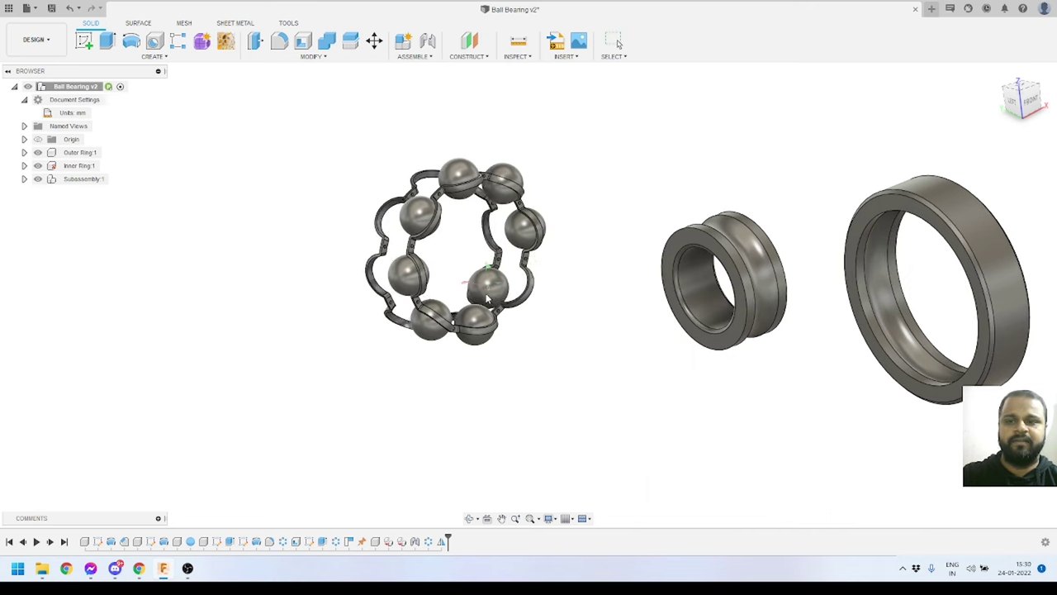
drag(487, 299, 156, 226)
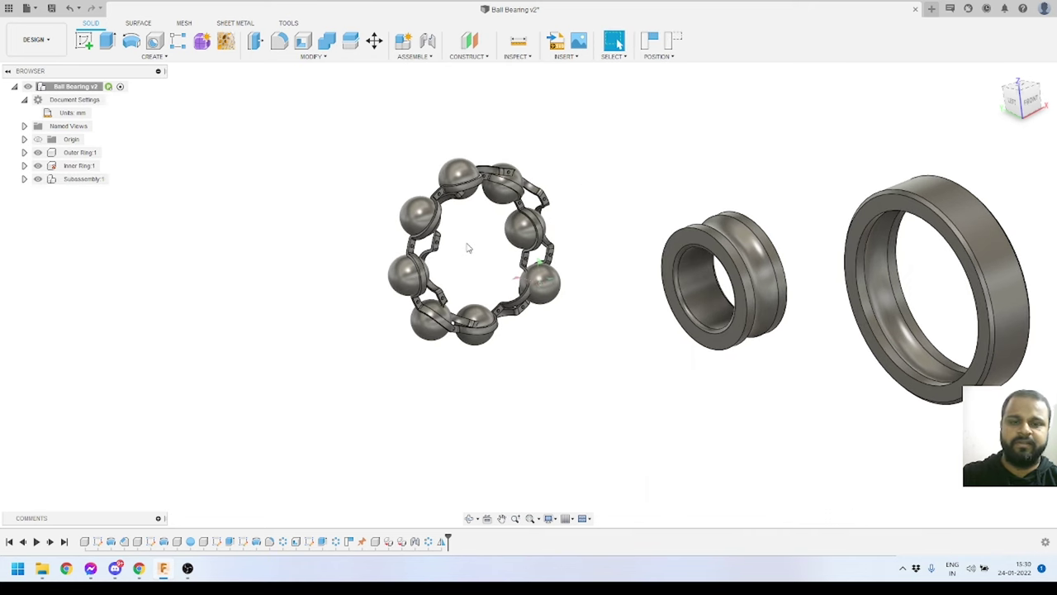
scroll(451, 280, up, 3)
shift+middle_drag(451, 279, 363, 297)
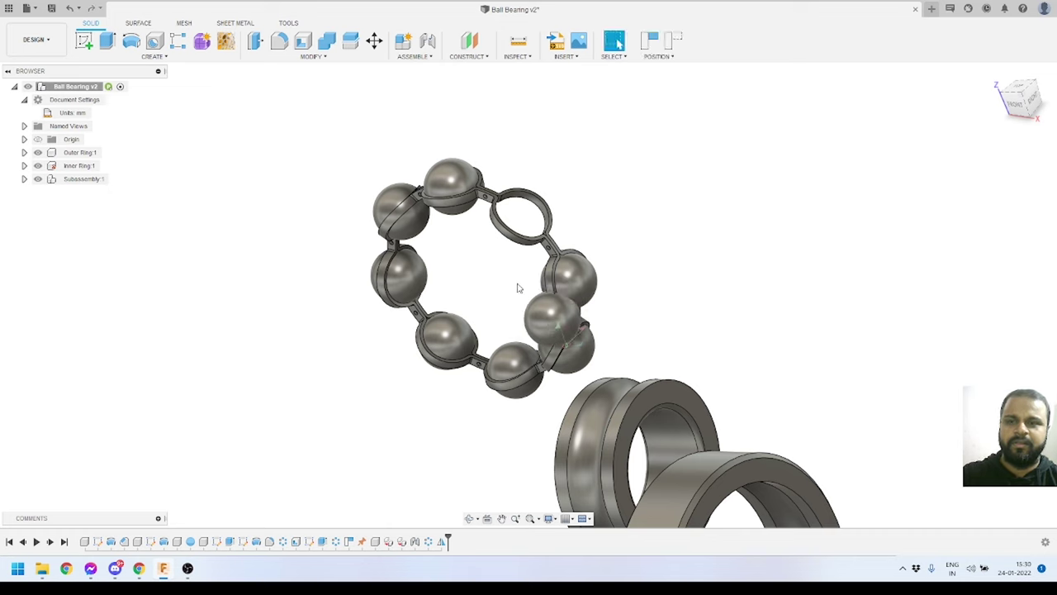
Make the Subassembly component the active component for editing.
click(83, 180)
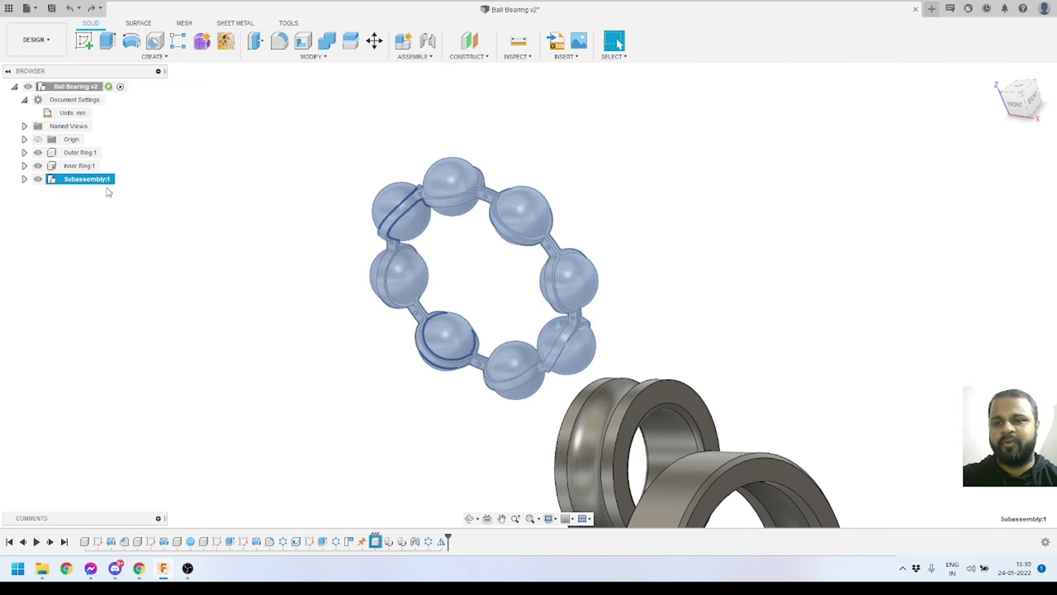
click(120, 179)
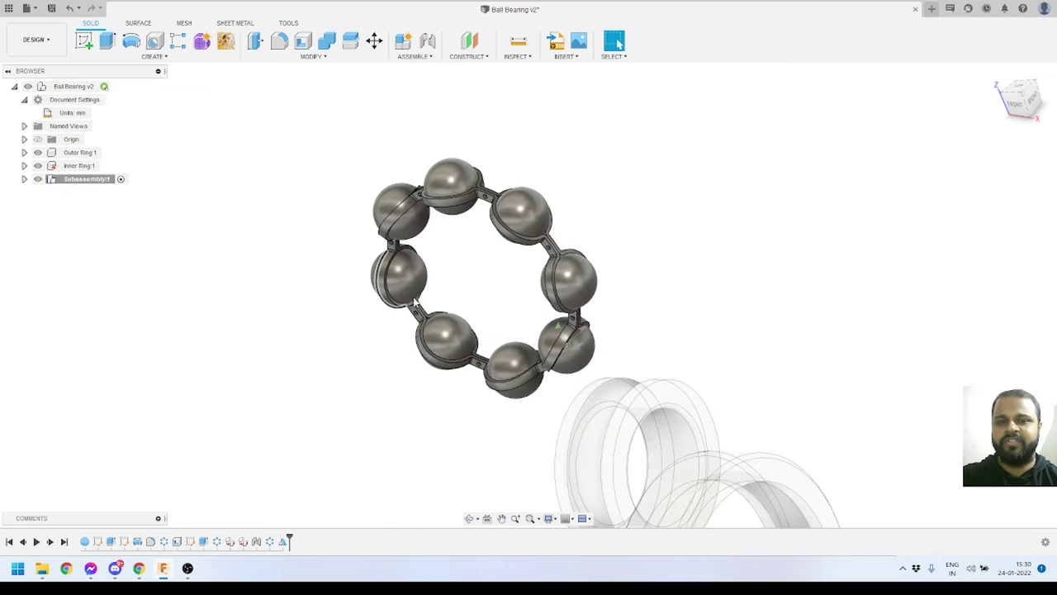
scroll(491, 161, down, 2)
scroll(585, 268, up, 2)
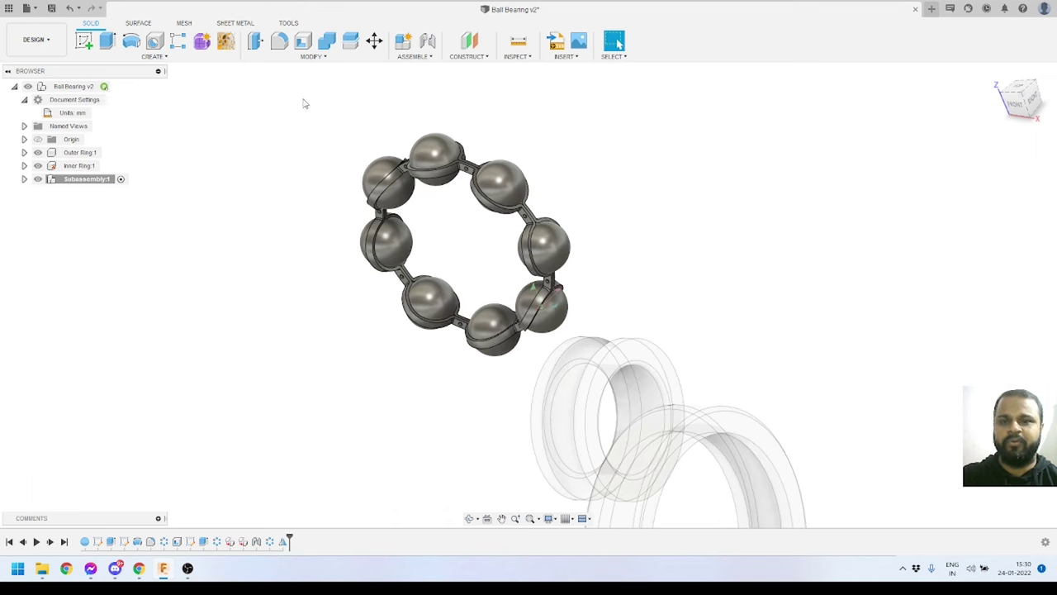
Start a rigid group with child components included and select all eight balls around the cage from the front view.
click(424, 58)
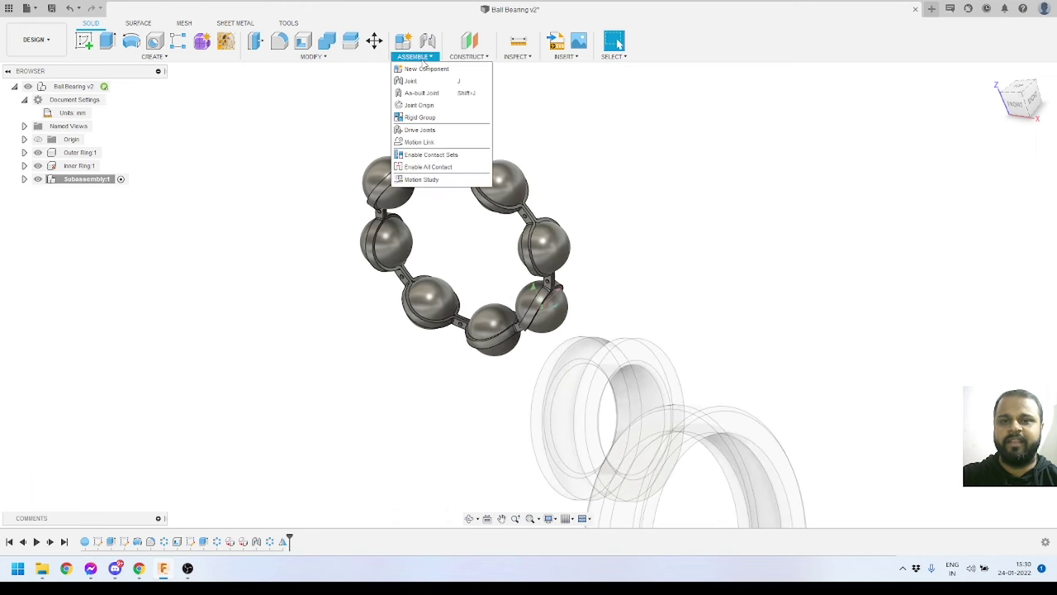
click(421, 118)
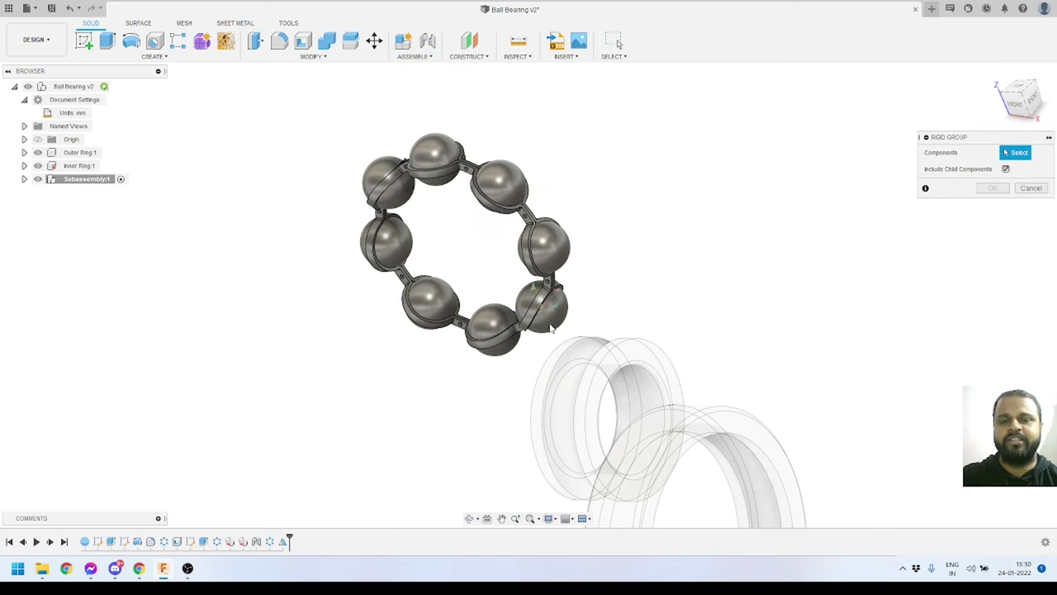
click(1017, 106)
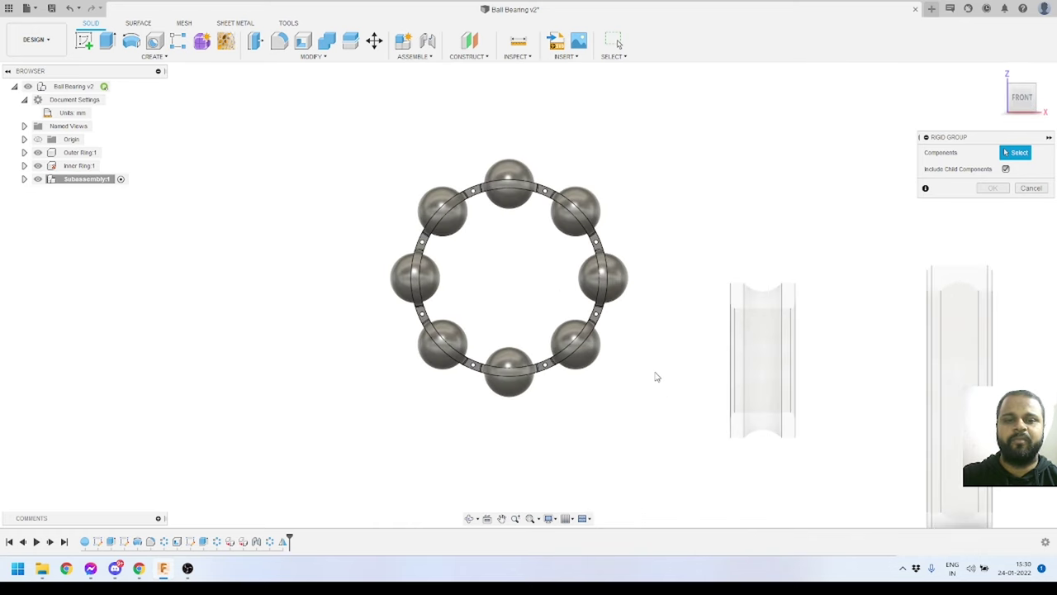
click(576, 211)
click(509, 183)
click(443, 212)
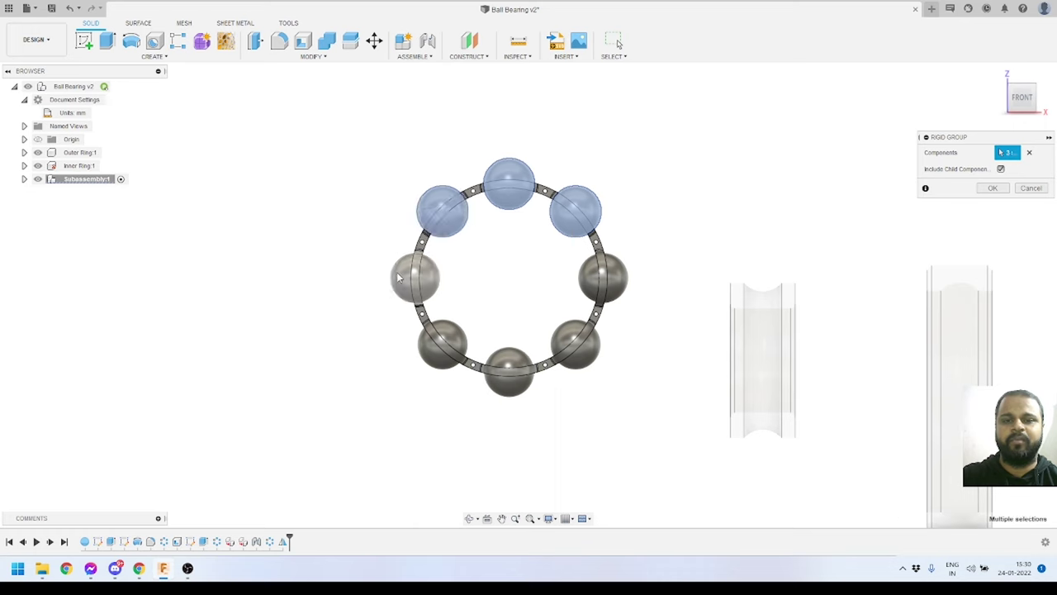
click(399, 278)
click(442, 345)
click(509, 370)
click(594, 347)
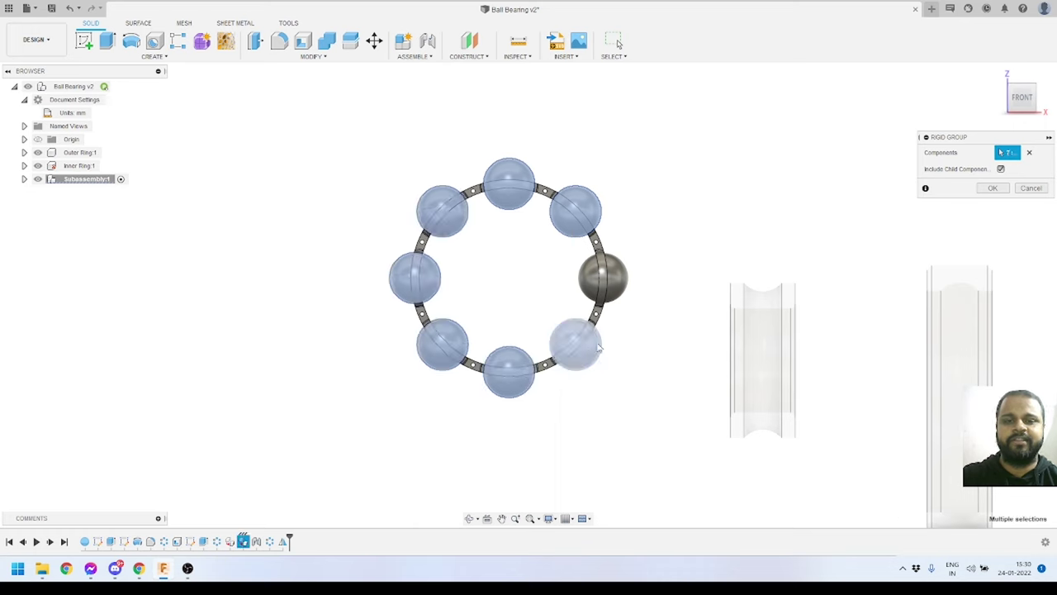
click(611, 285)
Add both cage halves to the rigid group, accept the component constraint and create the group.
shift+middle_drag(611, 285, 570, 285)
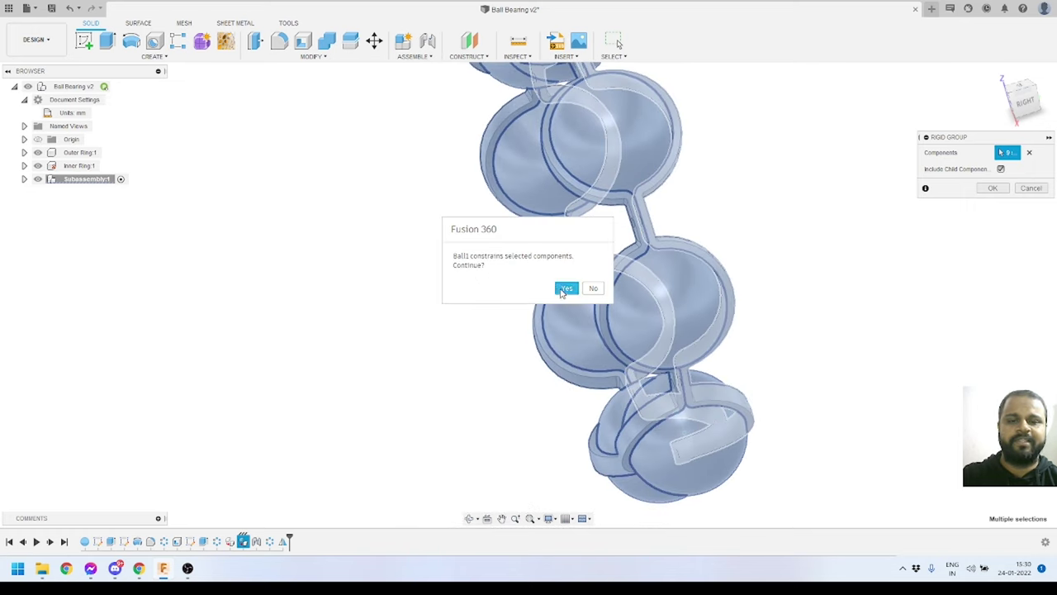
click(566, 289)
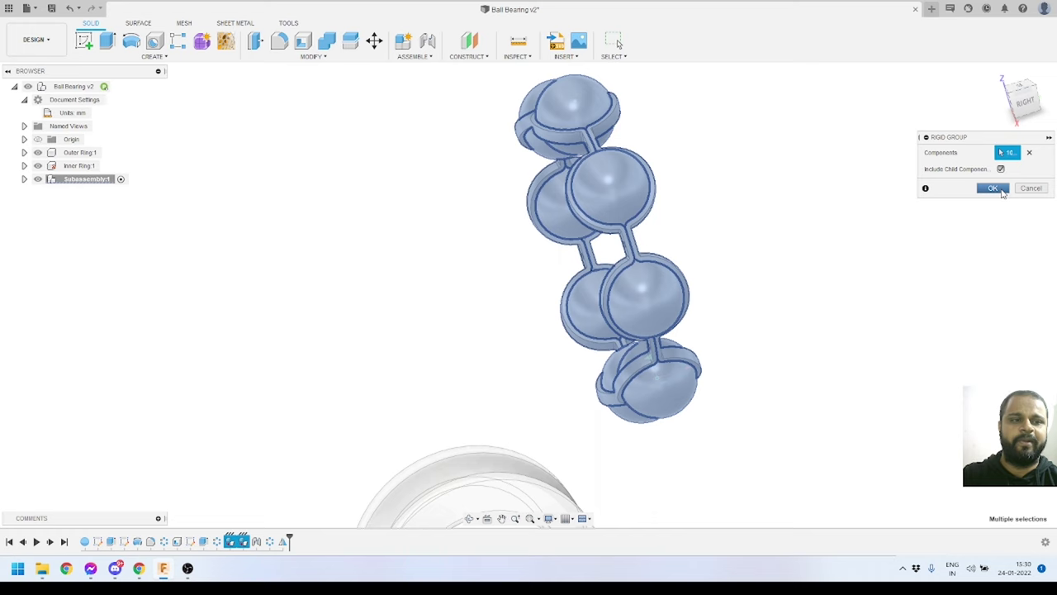
click(1002, 192)
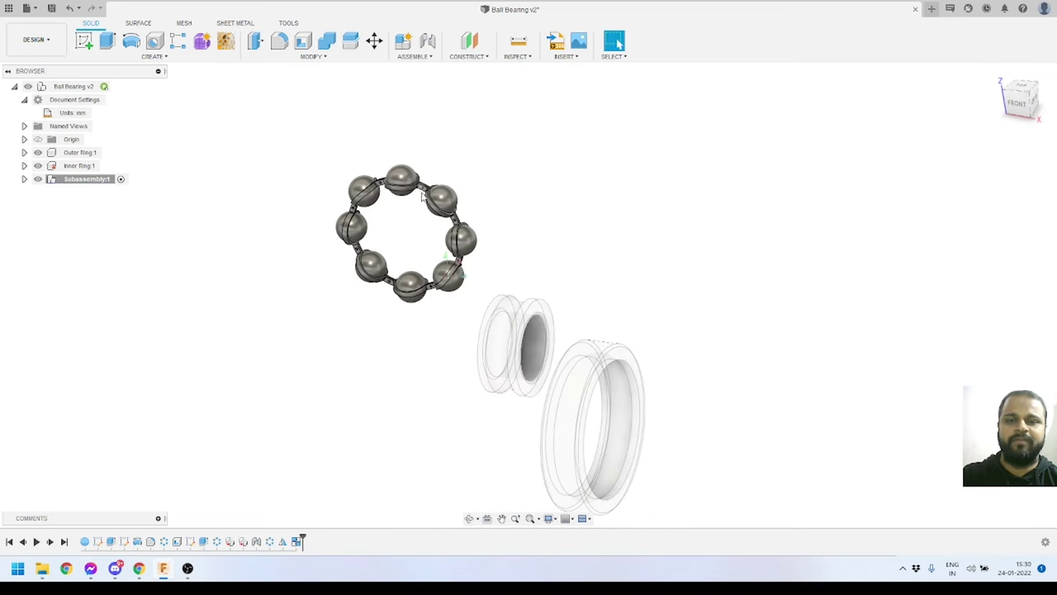
Move the grouped balls and cages around to test them as one unit and revert their position.
drag(422, 195, 496, 216)
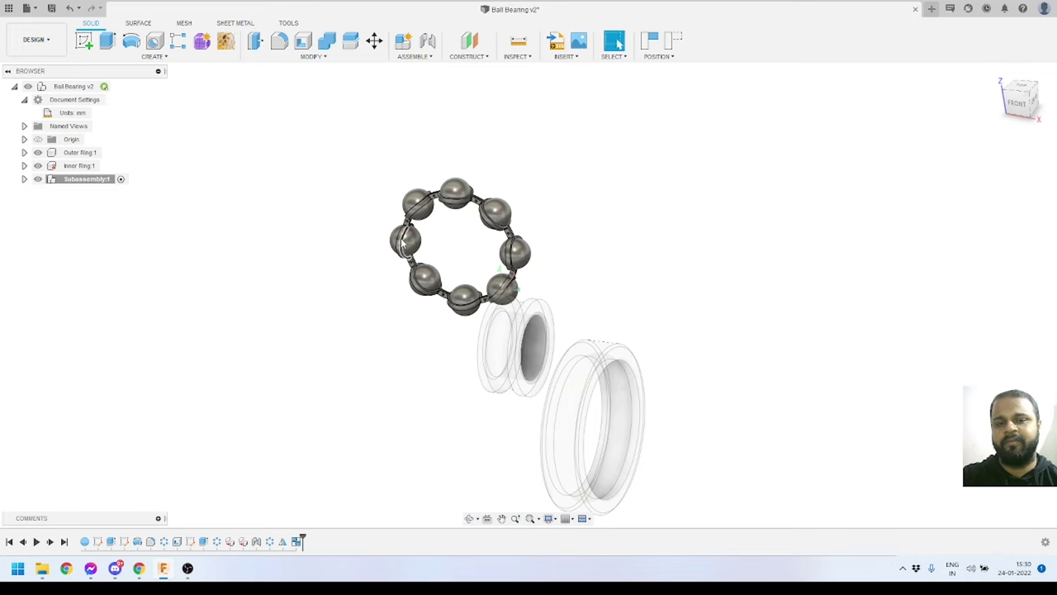
drag(402, 244, 347, 245)
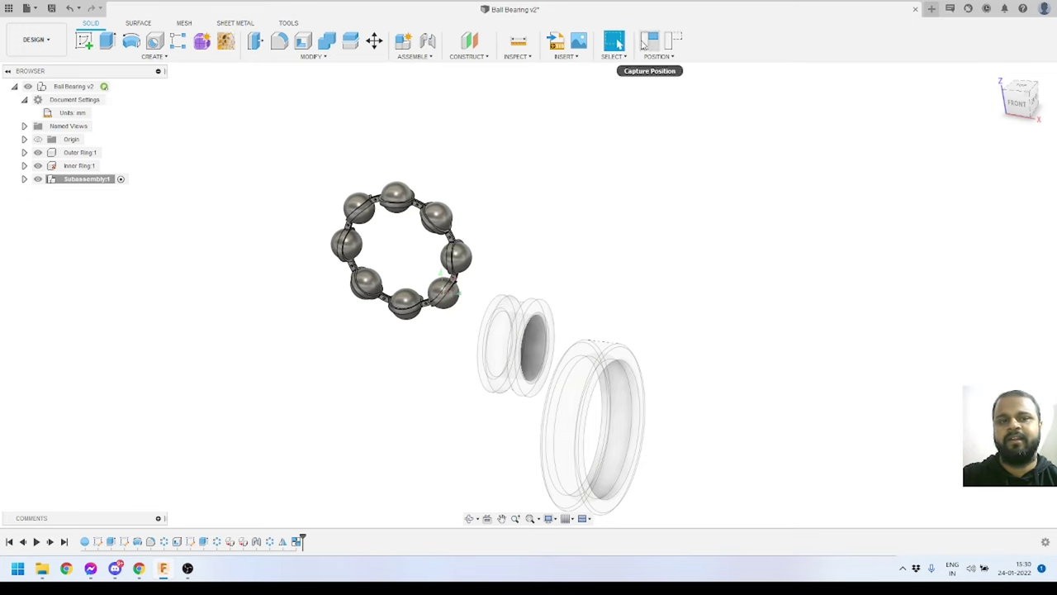
click(675, 42)
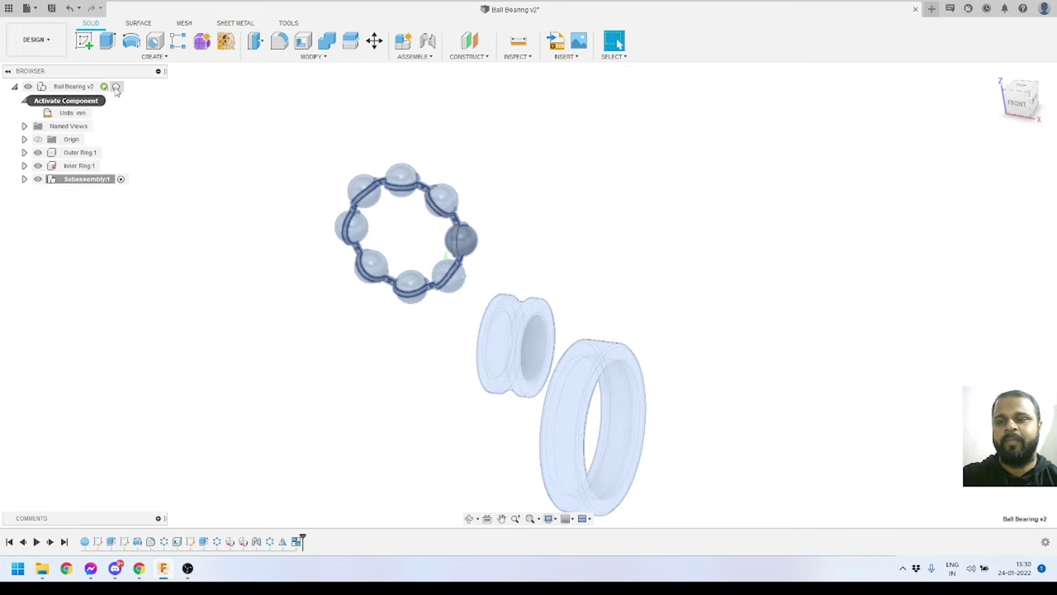
Activate the top-level Ball Bearing component and move the ball-and-cage subassembly to the open space beside the inner ring.
click(116, 86)
scroll(536, 193, down, 2)
shift+middle_drag(542, 259, 482, 255)
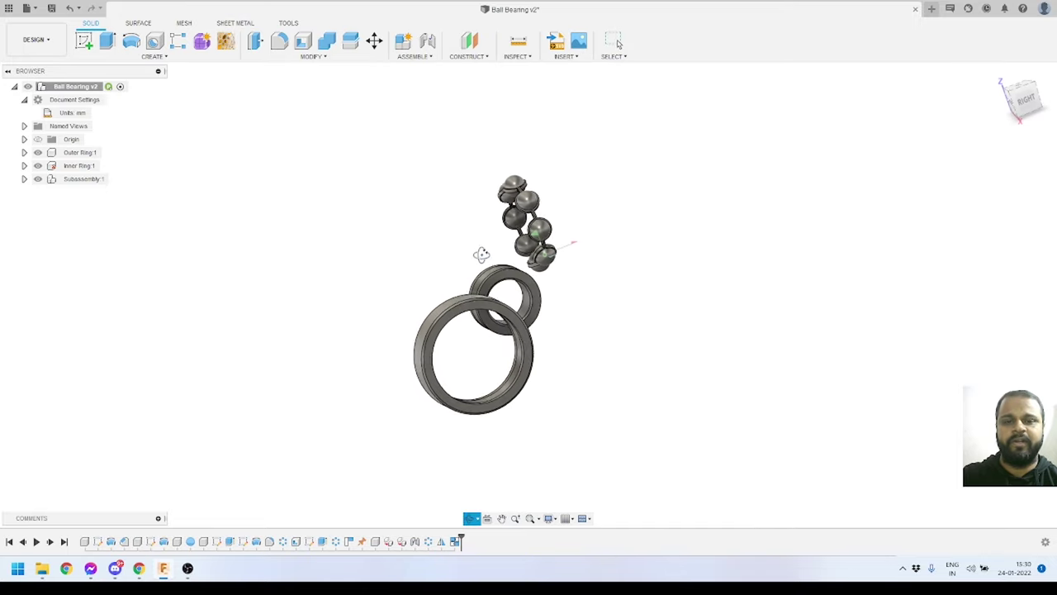
drag(575, 243, 647, 292)
scroll(554, 316, up, 2)
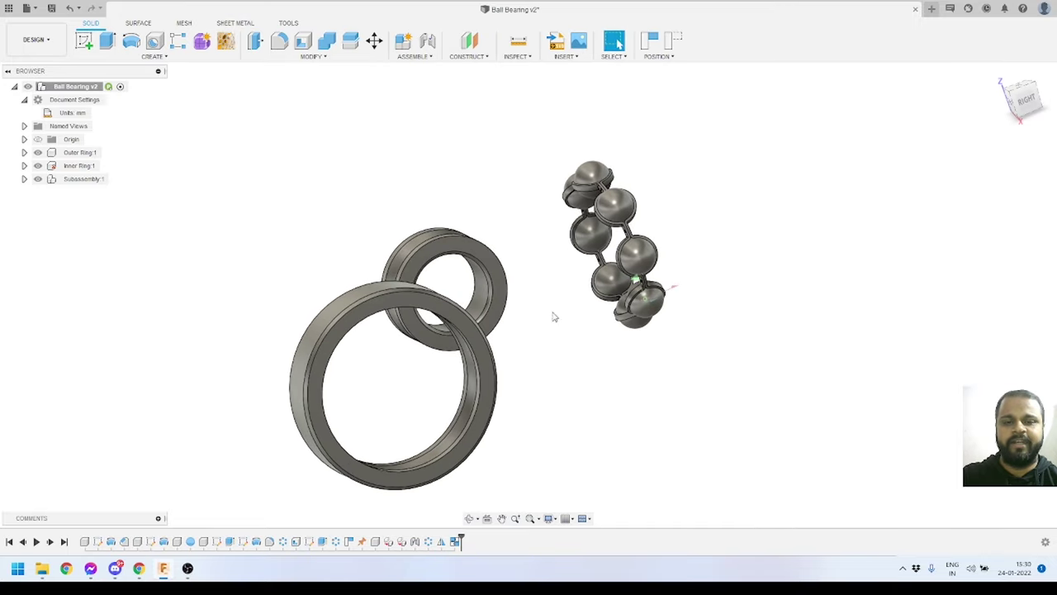
shift+middle_drag(554, 317, 611, 322)
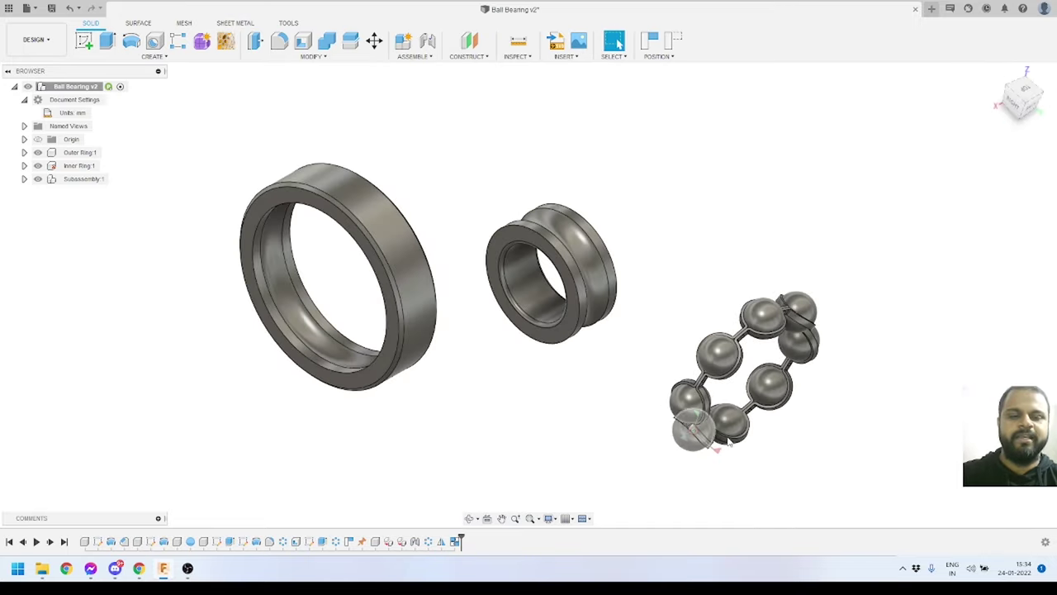
scroll(728, 443, up, 2)
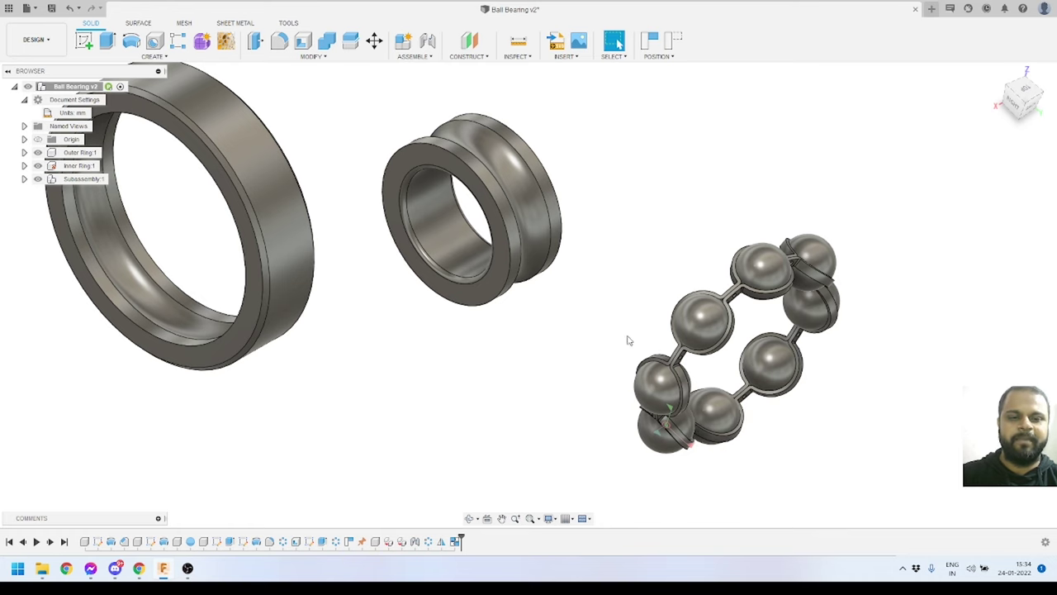
mouse_move(652, 376)
mouse_down()
mouse_move(729, 288)
mouse_move(687, 321)
mouse_move(658, 374)
mouse_up()
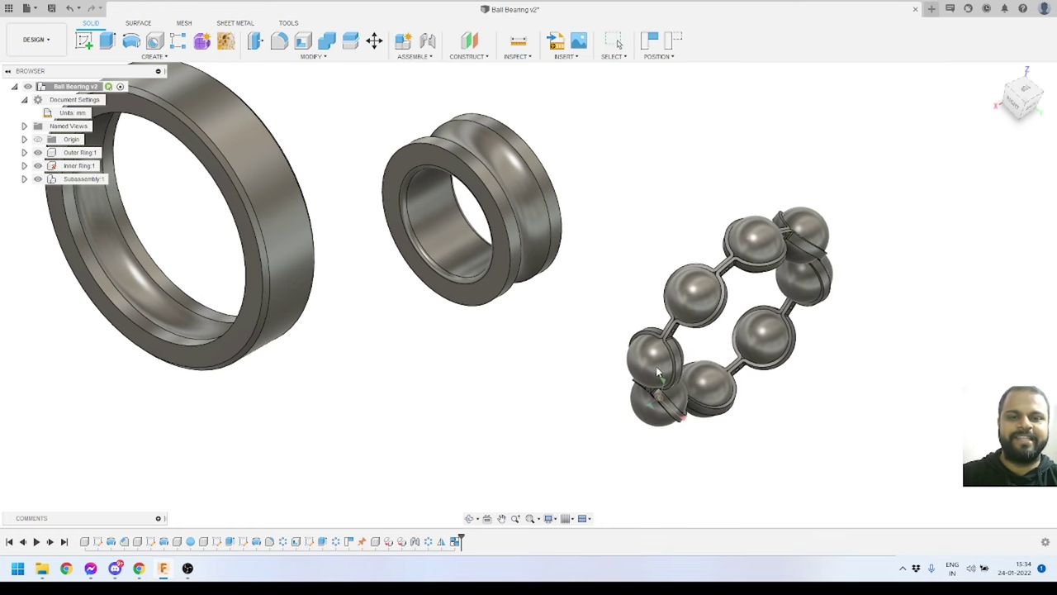
scroll(660, 363, down, 3)
scroll(594, 223, up, 3)
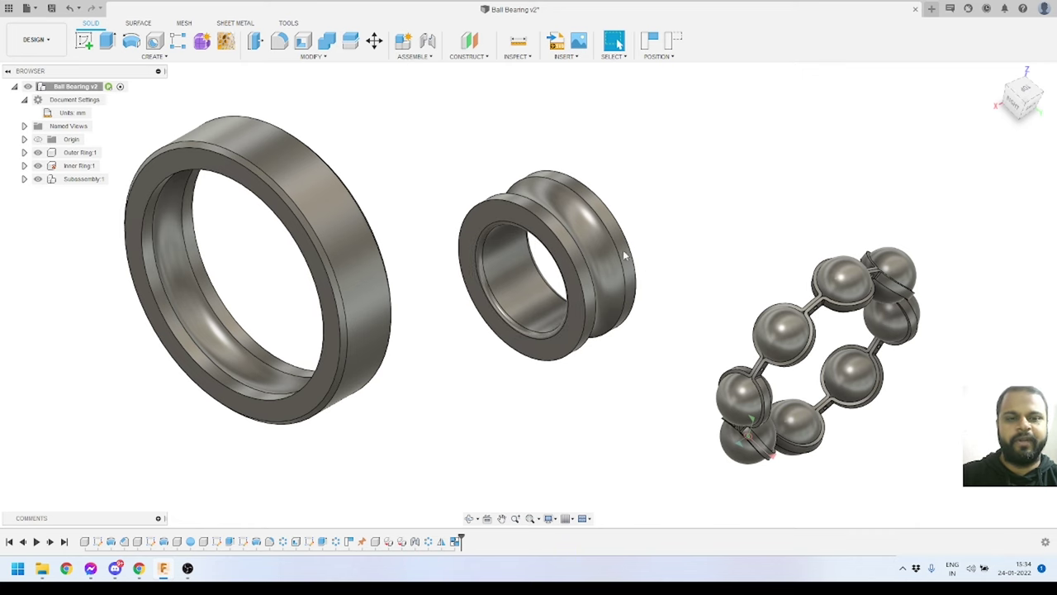
scroll(625, 257, down, 2)
scroll(674, 297, up, 2)
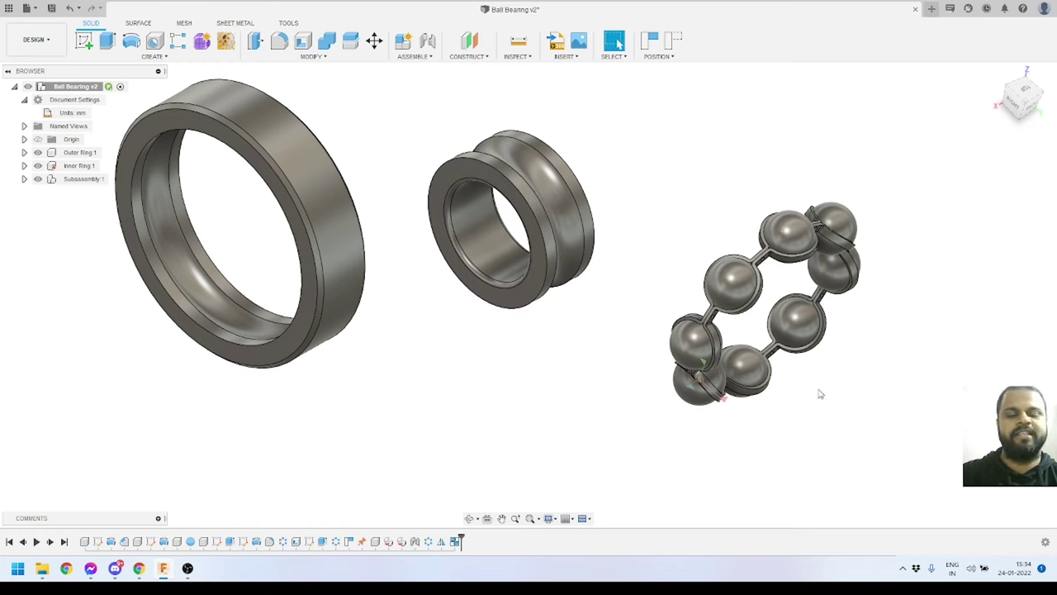
Expand the Subassembly contents and hide the original Cage component, leaving the mirrored cage and balls shown.
click(24, 180)
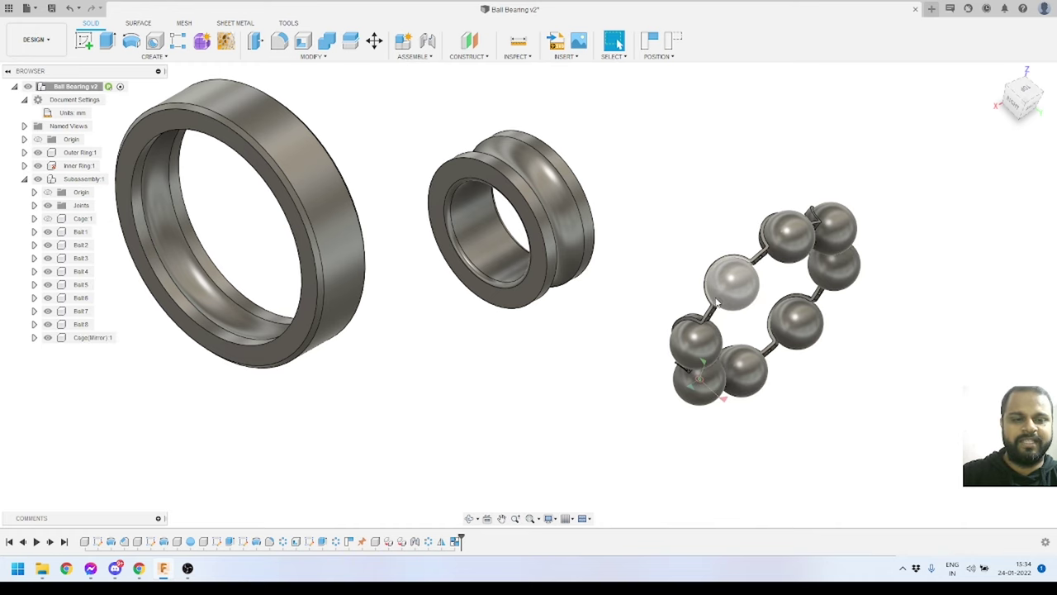
scroll(781, 252, up, 5)
scroll(722, 224, down, 5)
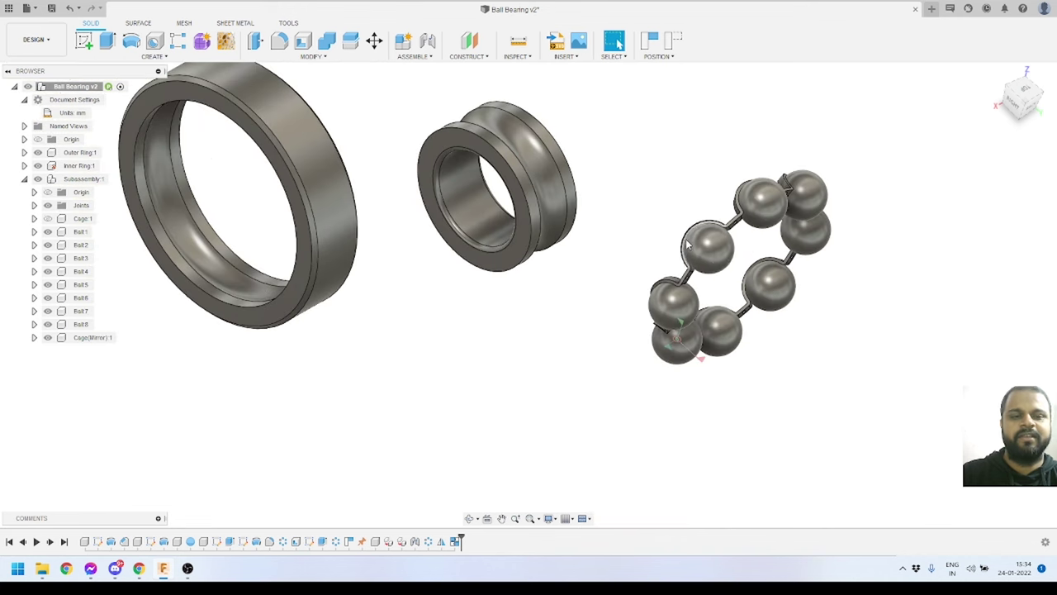
scroll(735, 219, up, 3)
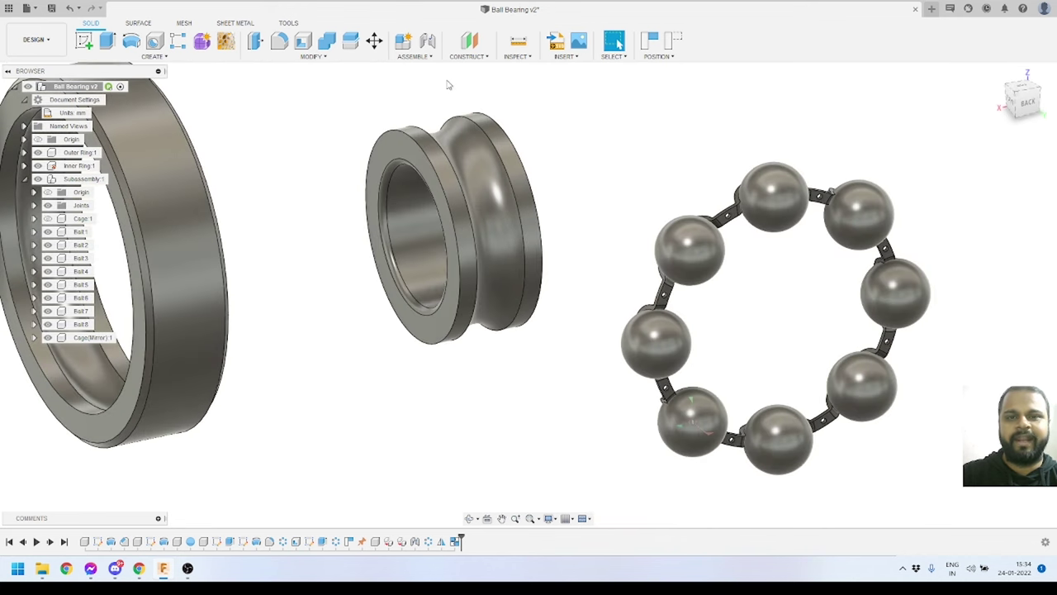
Start a joint and select the mirrored cage's circular centre as the first component's snap point.
click(428, 43)
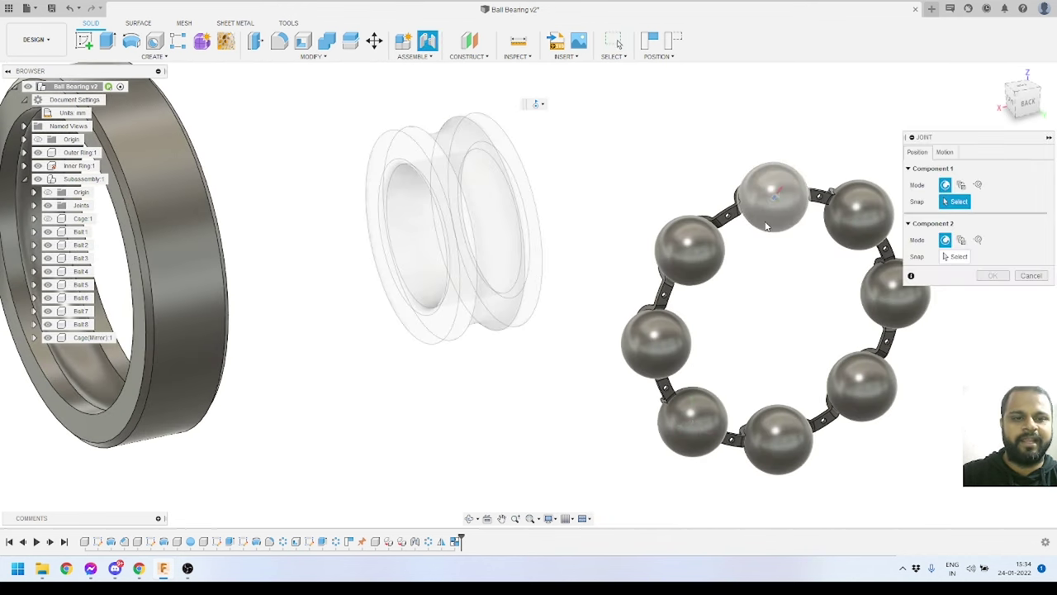
scroll(694, 223, up, 5)
scroll(682, 223, down, 2)
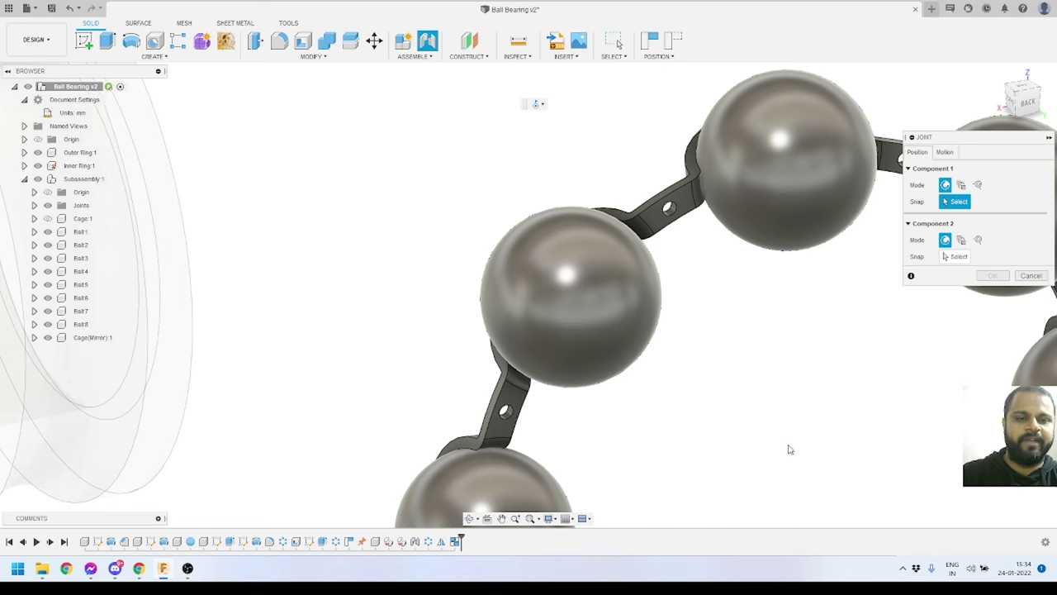
click(682, 223)
scroll(746, 371, down, 5)
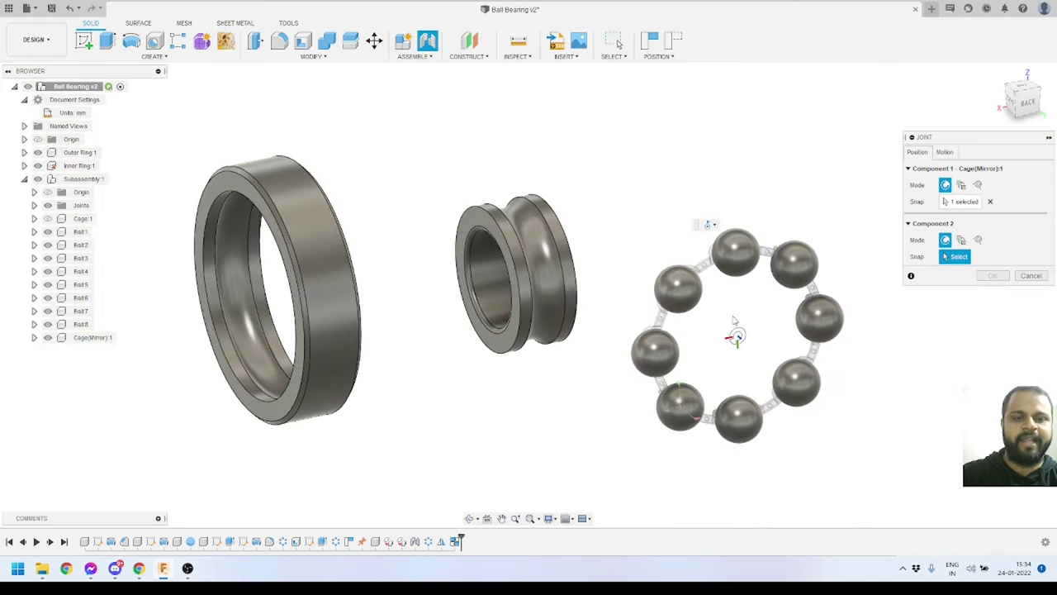
Snap the joint to the centre of the inner ring's bore and create it, placing the balls and cage around the ring.
shift+middle_drag(733, 321, 578, 339)
scroll(576, 347, up, 5)
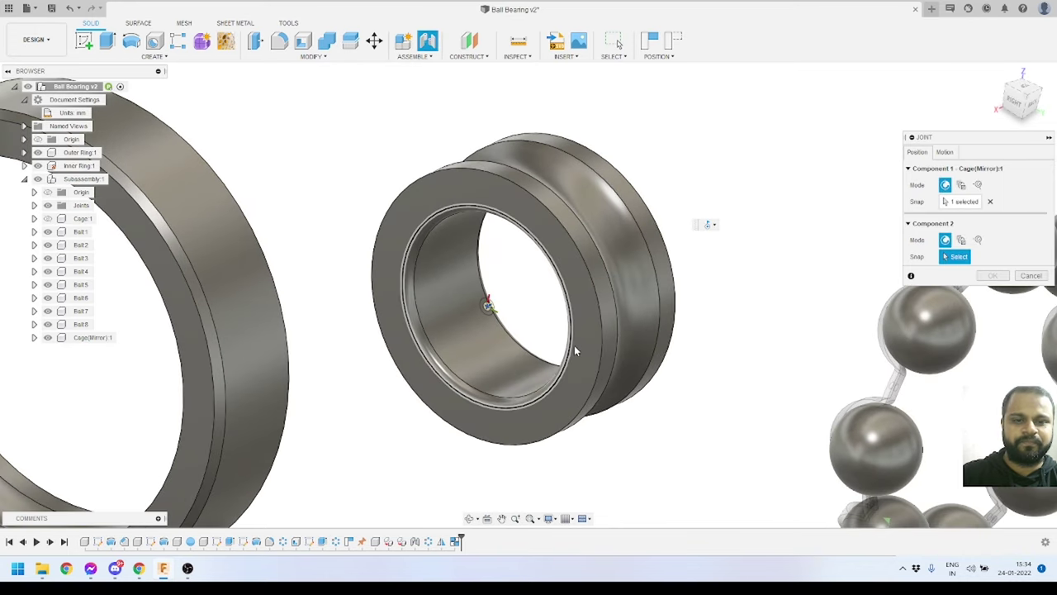
scroll(526, 281, down, 3)
scroll(514, 329, up, 2)
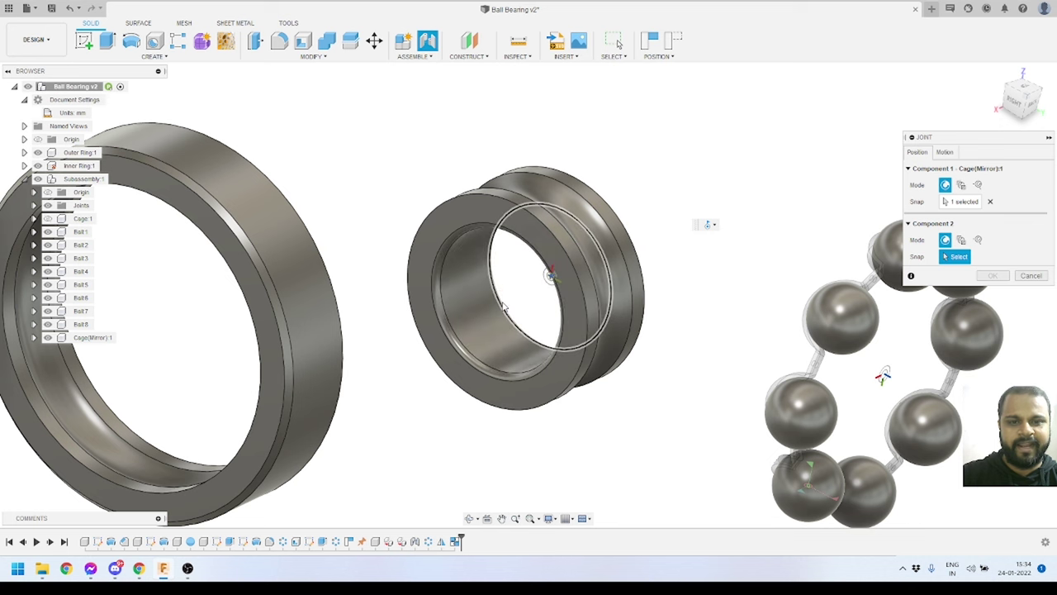
scroll(502, 310, up, 2)
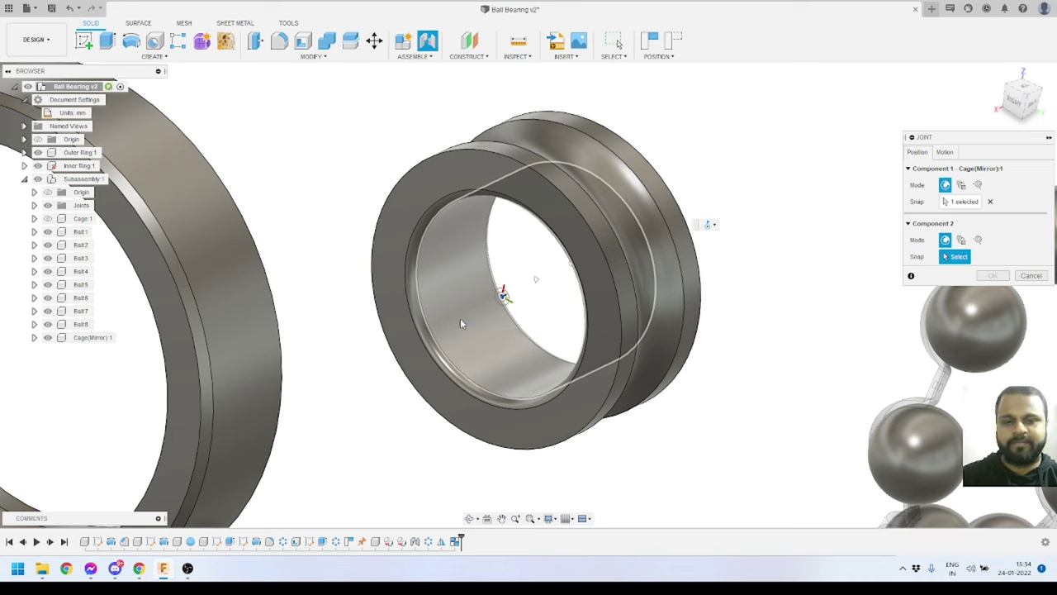
click(536, 281)
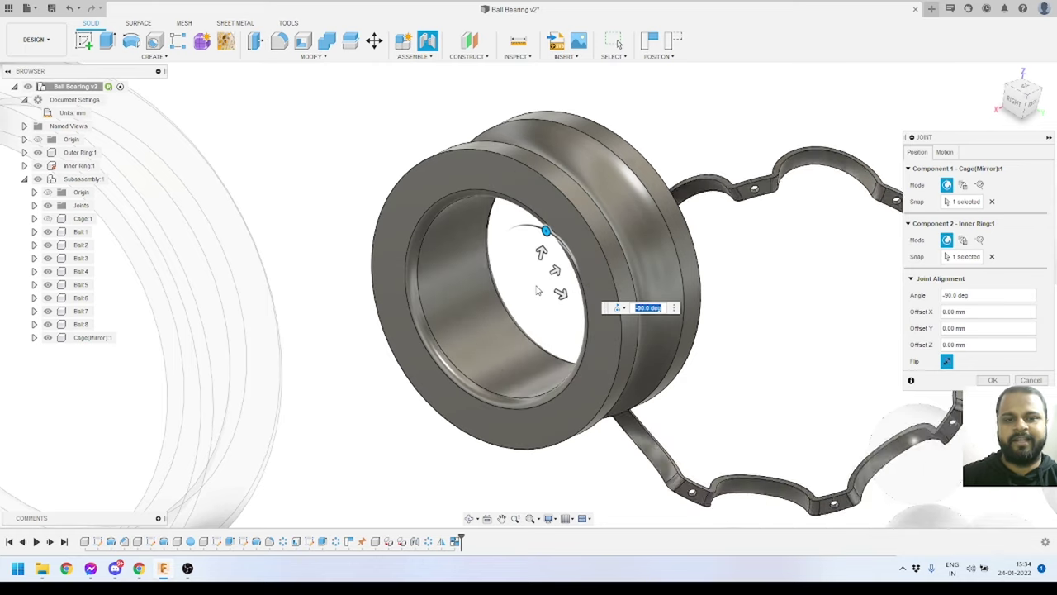
scroll(597, 152, down, 6)
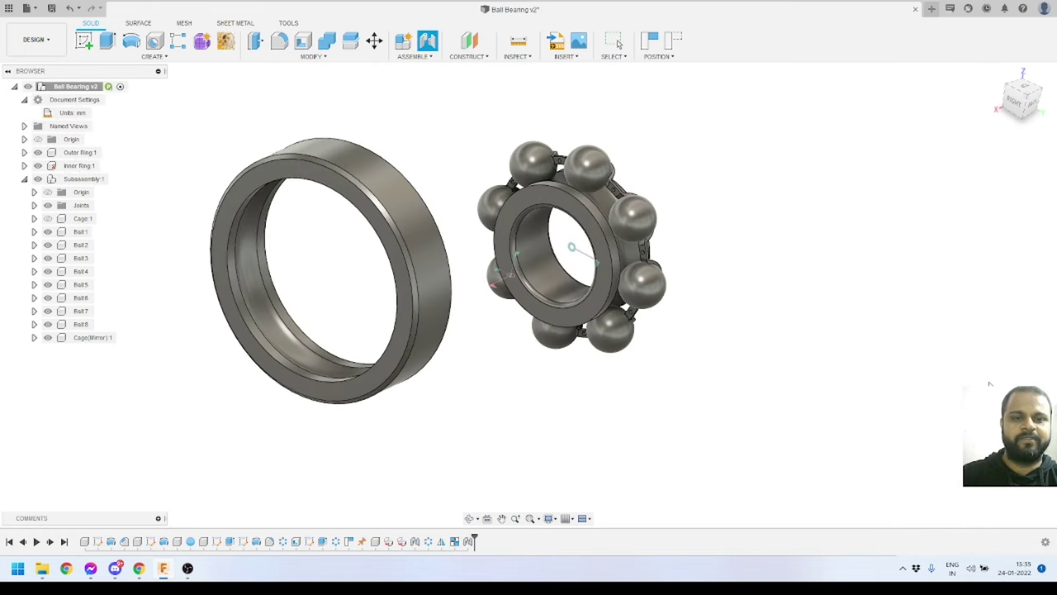
click(990, 381)
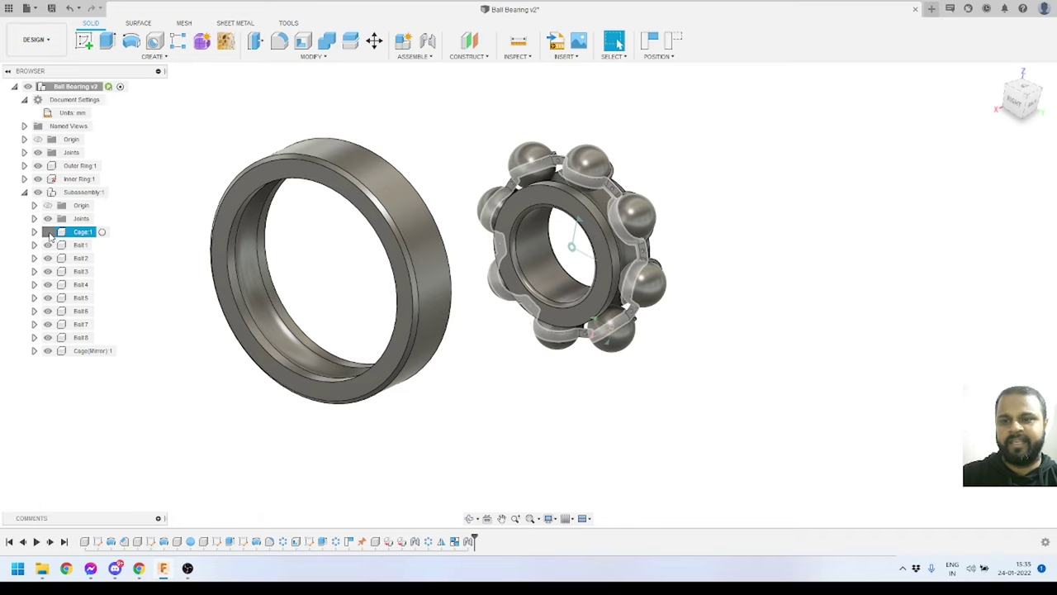
Show the original Cage again and test the subassembly's rotation around the inner ring, reverting its position.
scroll(606, 197, up, 2)
drag(605, 197, 469, 214)
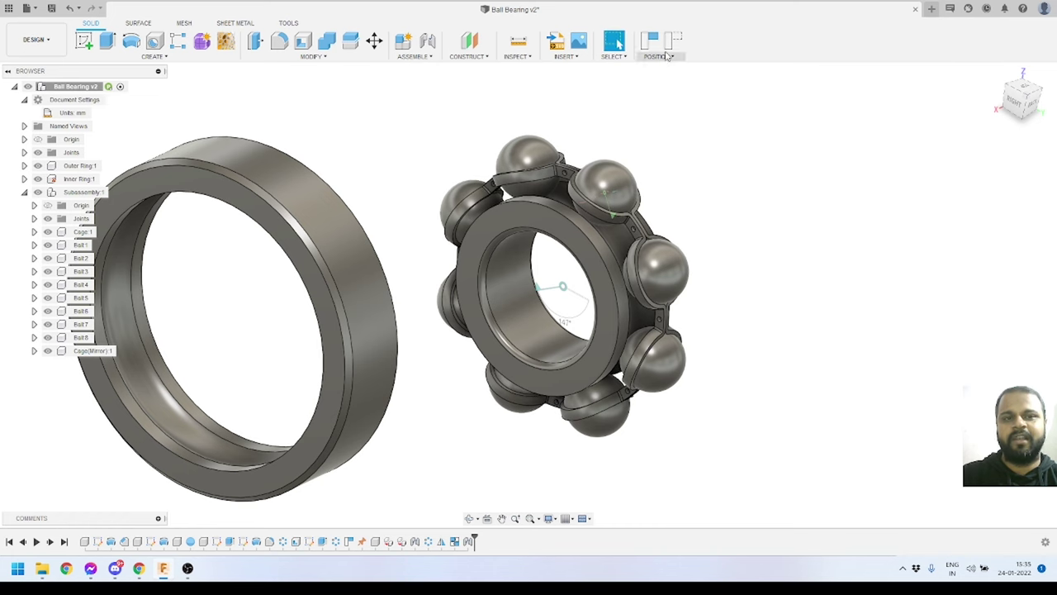
click(673, 40)
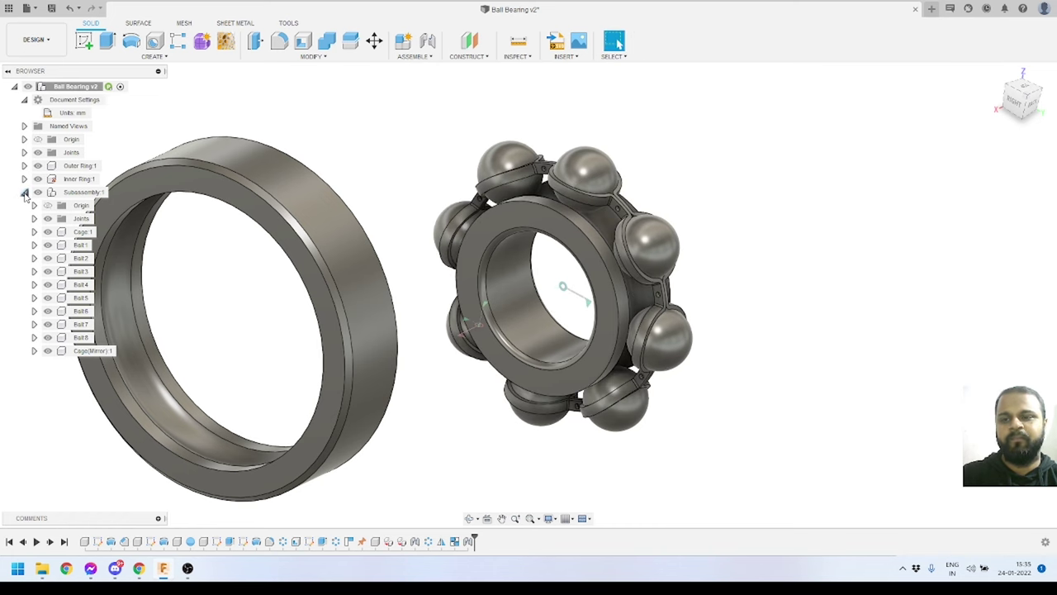
click(24, 191)
scroll(472, 219, down, 3)
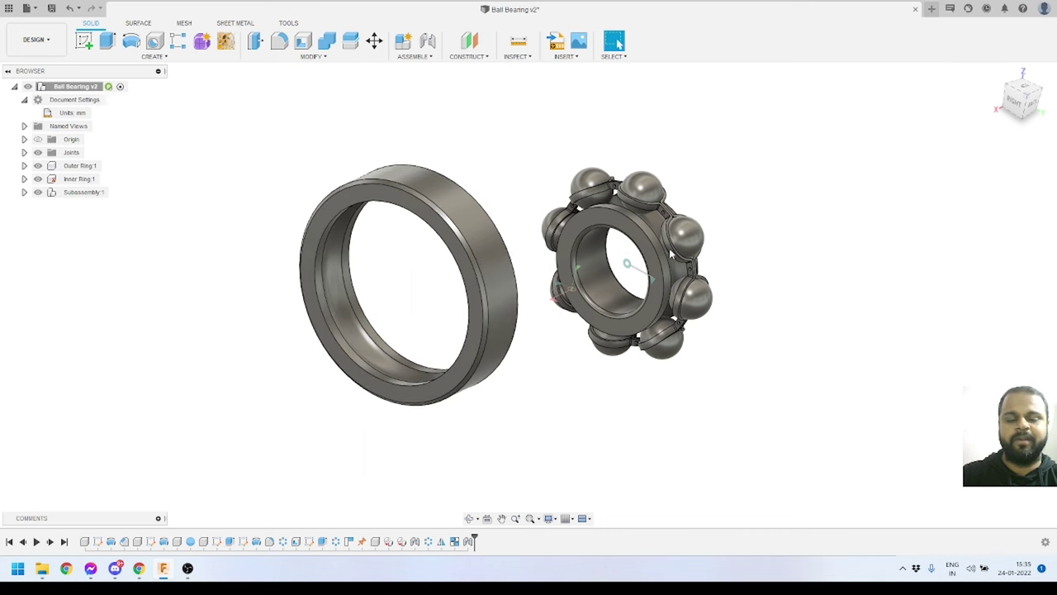
Start a joint between the outer ring's front inner circular edge and the inner ring's front bore edge.
scroll(646, 235, up, 3)
scroll(506, 179, down, 2)
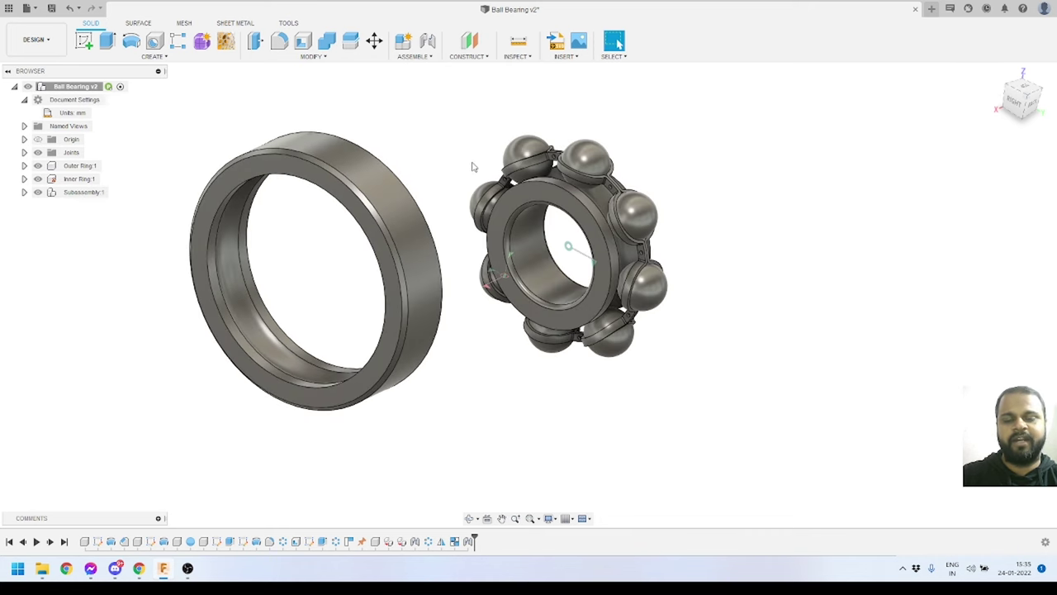
scroll(475, 167, up, 1)
click(427, 41)
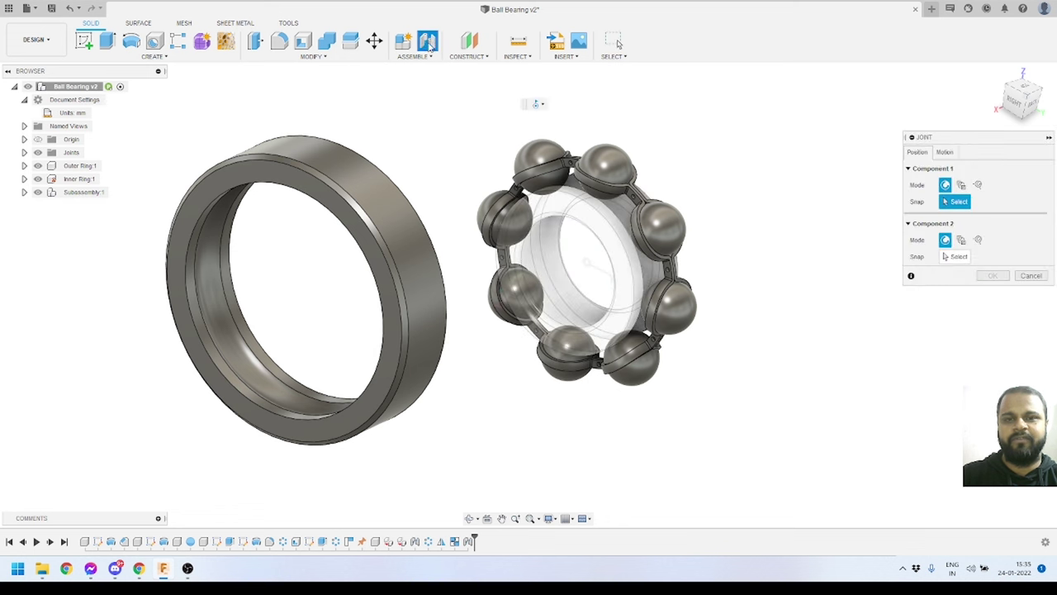
scroll(281, 328, up, 2)
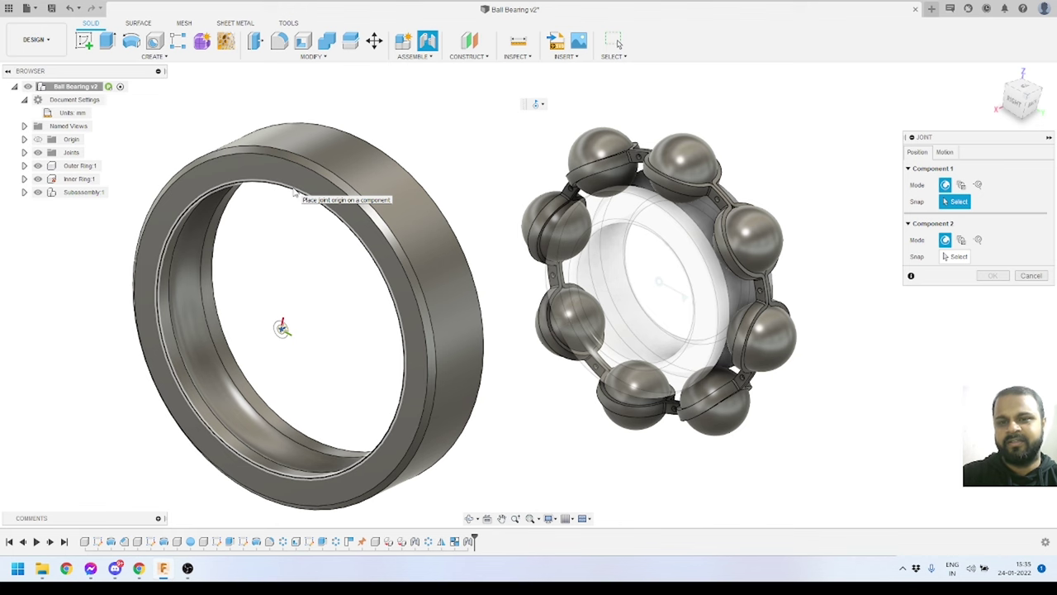
click(295, 191)
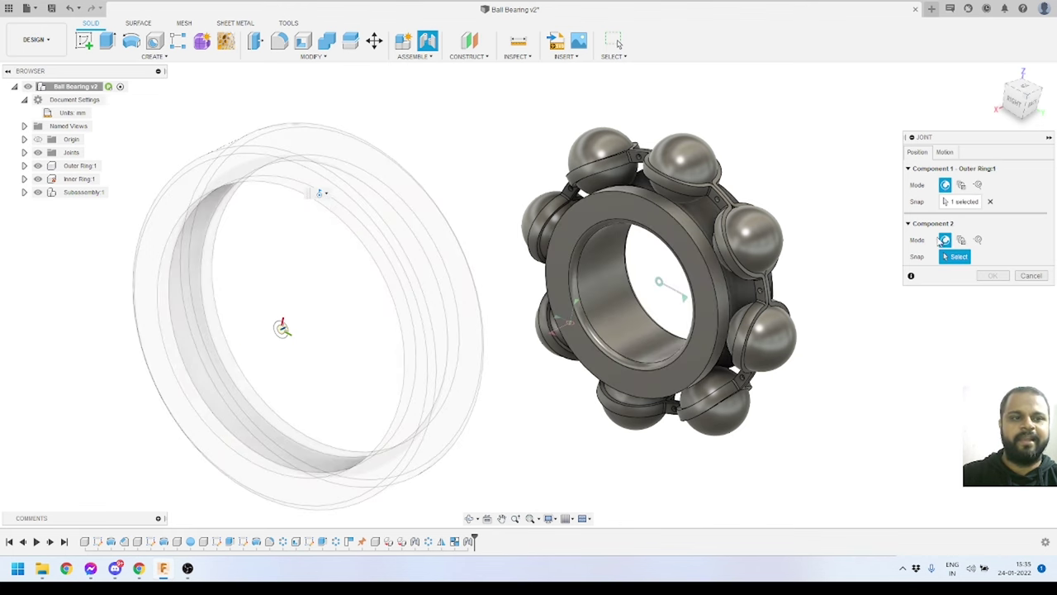
scroll(648, 264, up, 5)
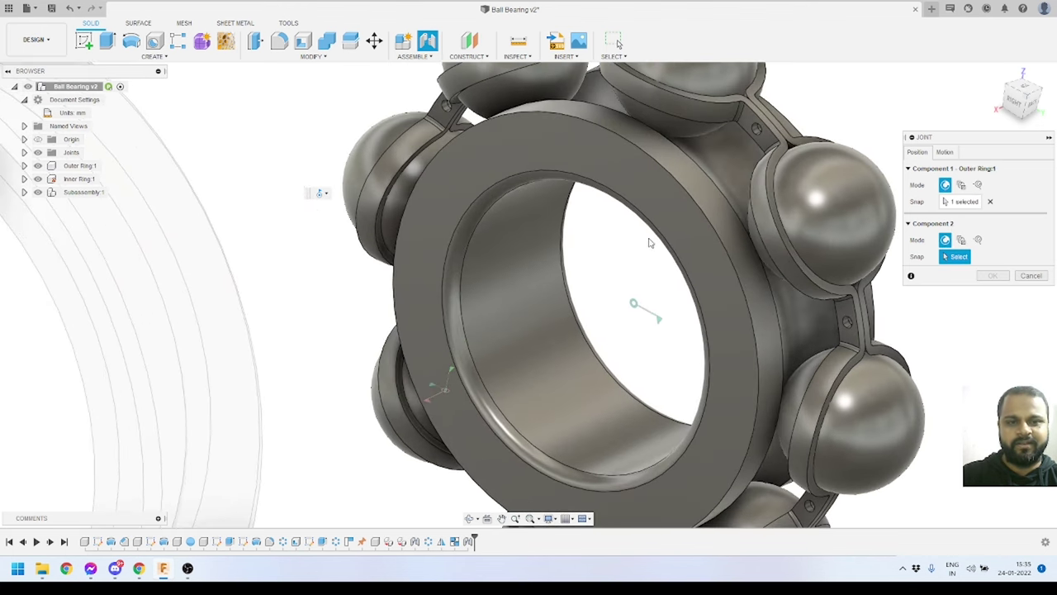
click(658, 231)
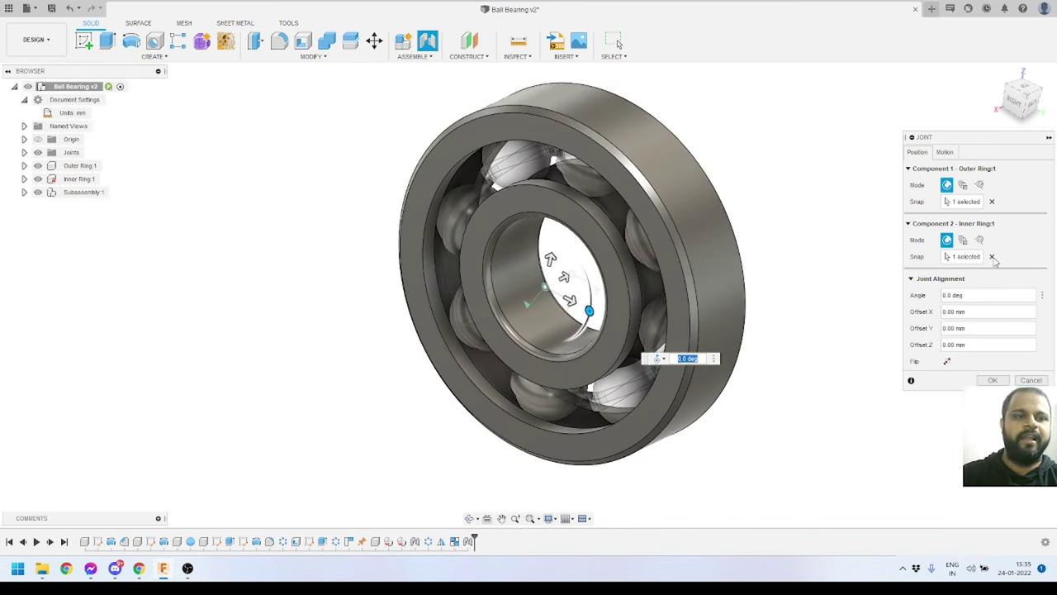
Set the ring joint's motion to Revolute about the Z axis and create the joint.
click(946, 153)
click(961, 170)
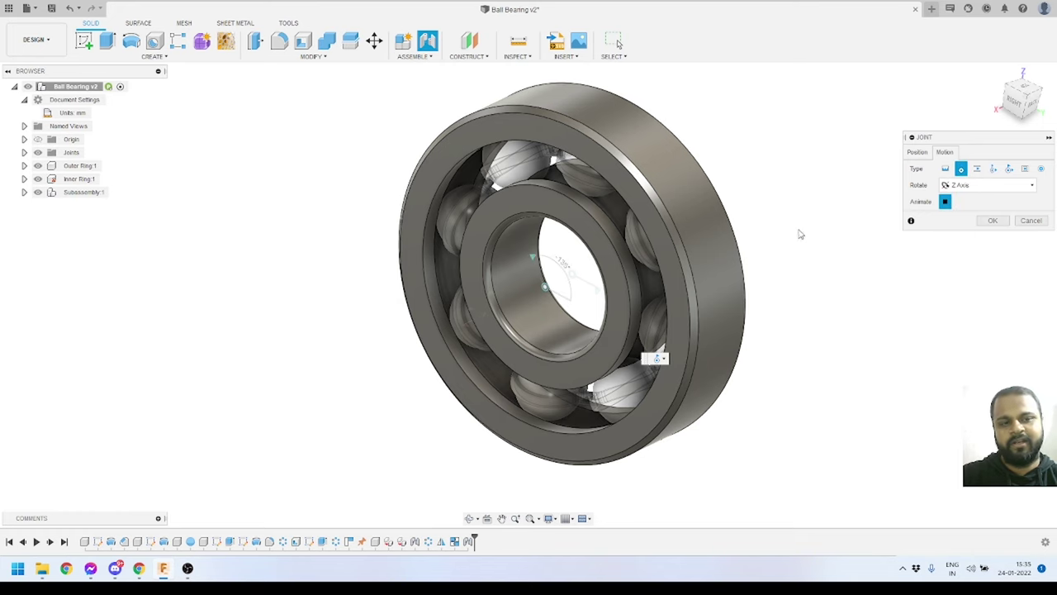
scroll(799, 235, up, 5)
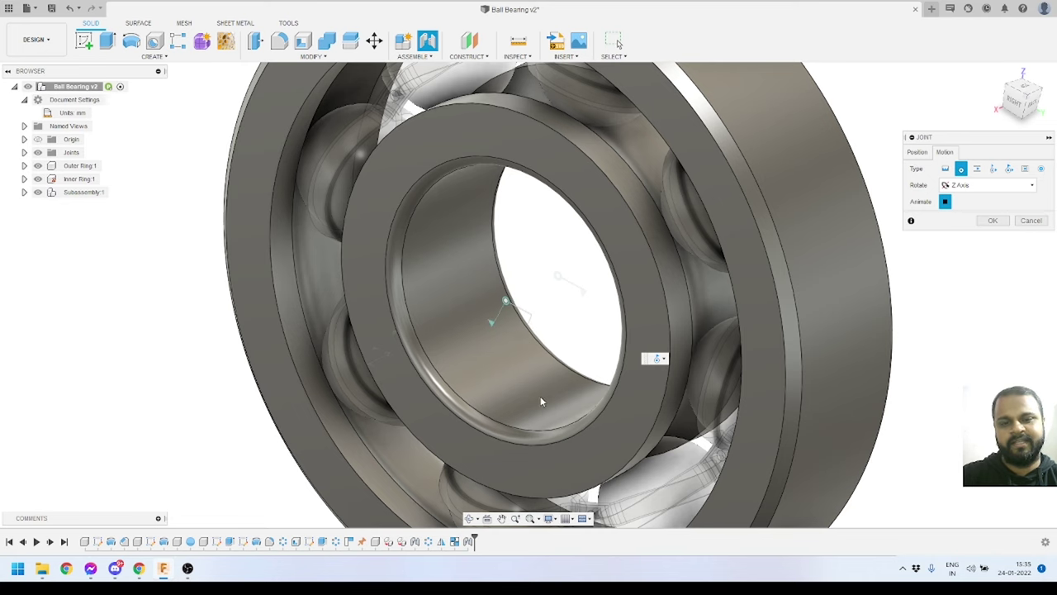
scroll(620, 257, down, 4)
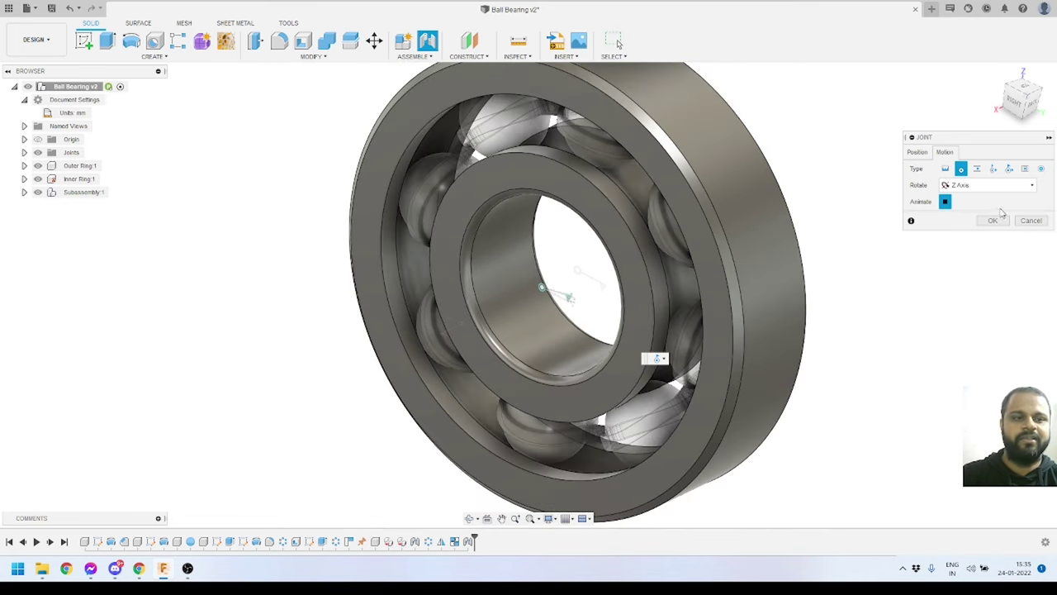
click(993, 221)
Rotate the ball-and-cage subassembly between the joined rings to check the bearing's motion.
scroll(533, 226, down, 2)
scroll(498, 293, down, 2)
shift+middle_drag(498, 292, 661, 231)
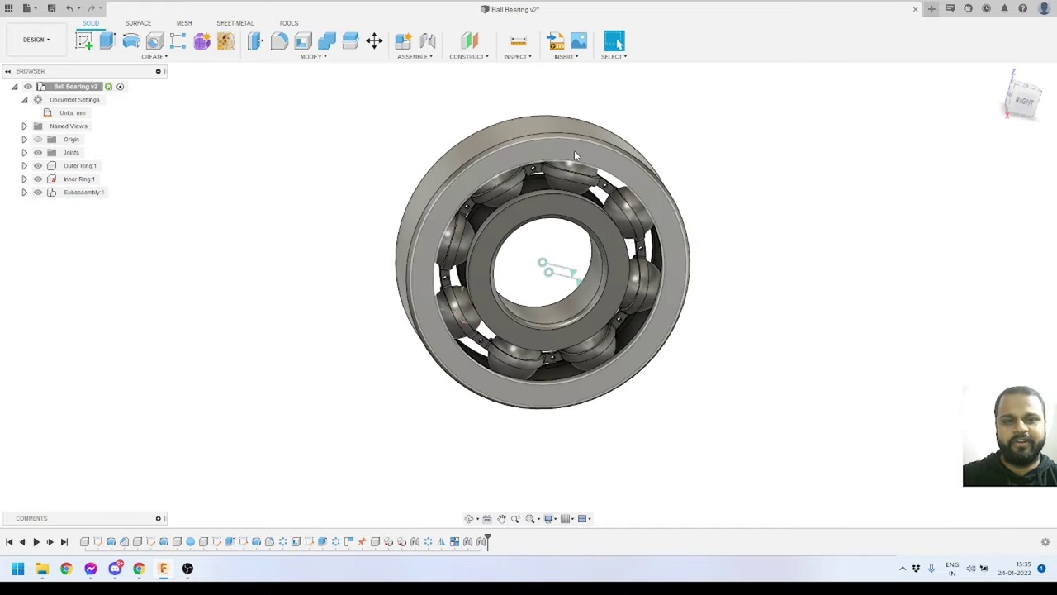
scroll(669, 226, up, 2)
drag(571, 172, 728, 135)
scroll(728, 135, up, 2)
shift+middle_drag(728, 135, 781, 198)
scroll(856, 180, down, 2)
shift+middle_drag(857, 180, 764, 183)
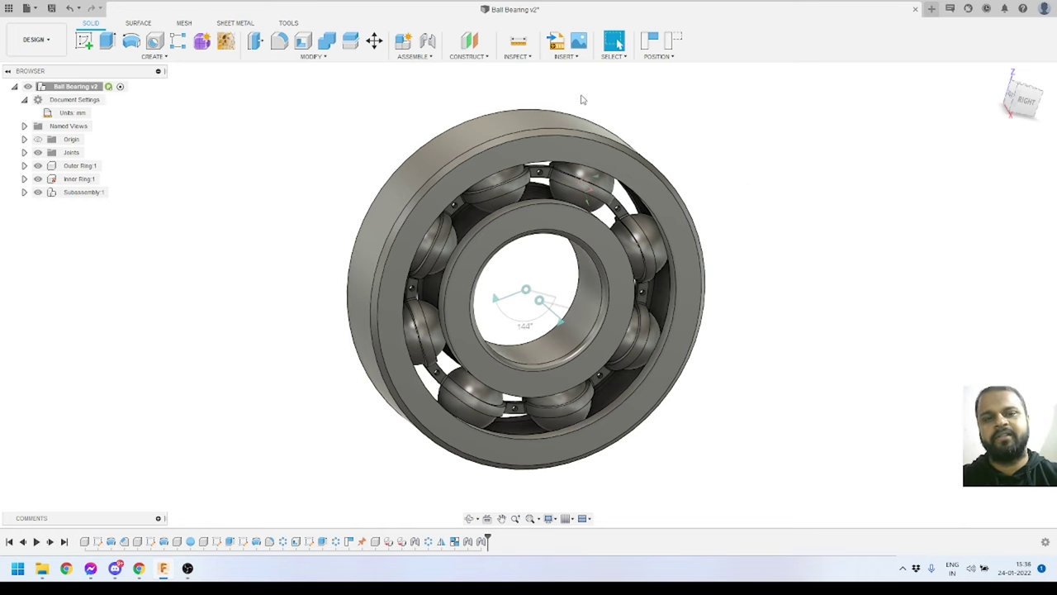
Turn on component color cycling so each bearing component has its own colour.
click(572, 58)
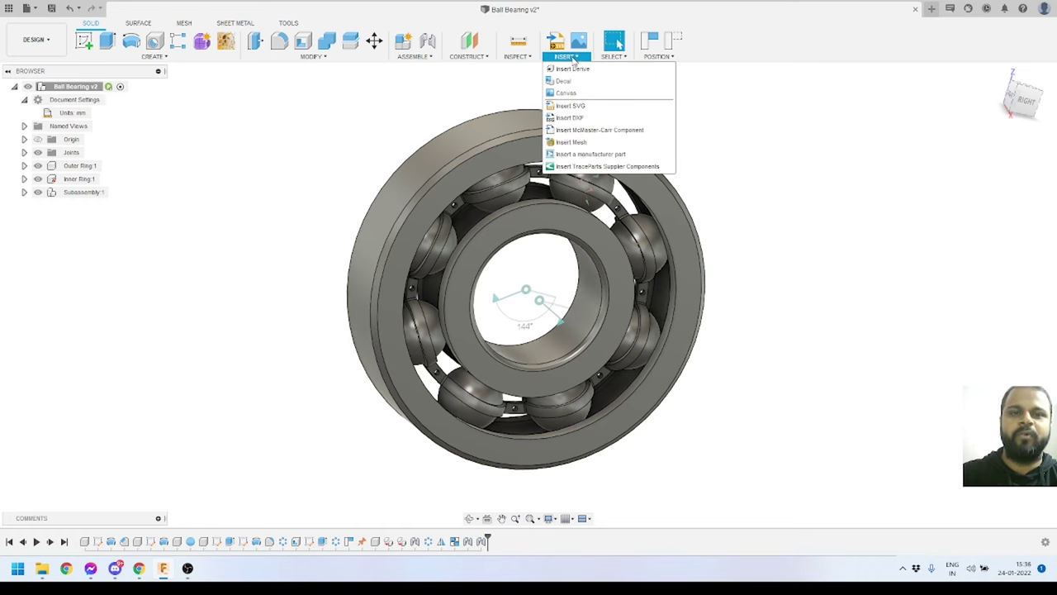
mouse_move(520, 56)
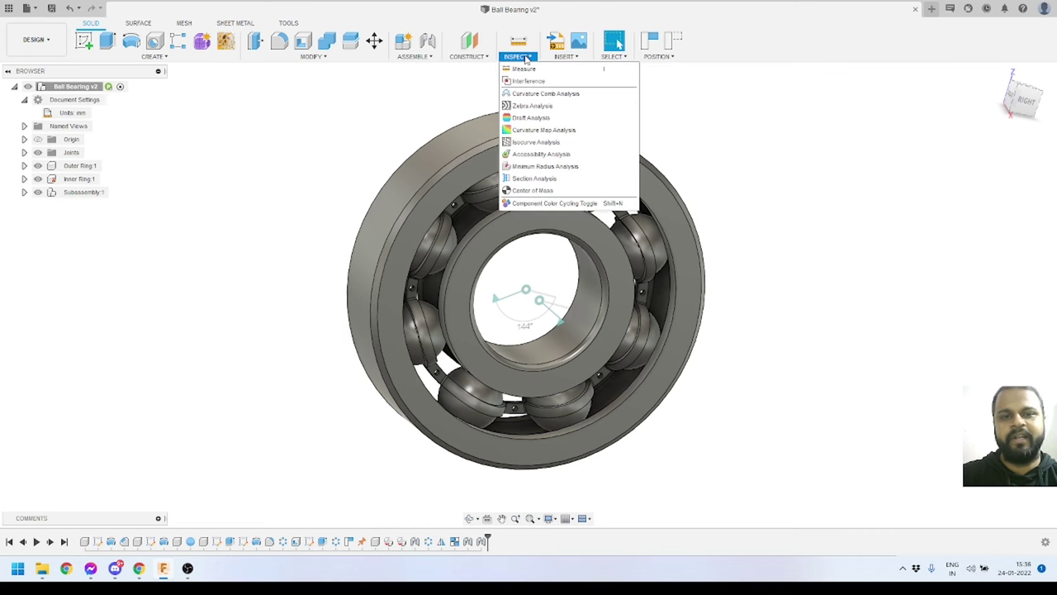
click(551, 207)
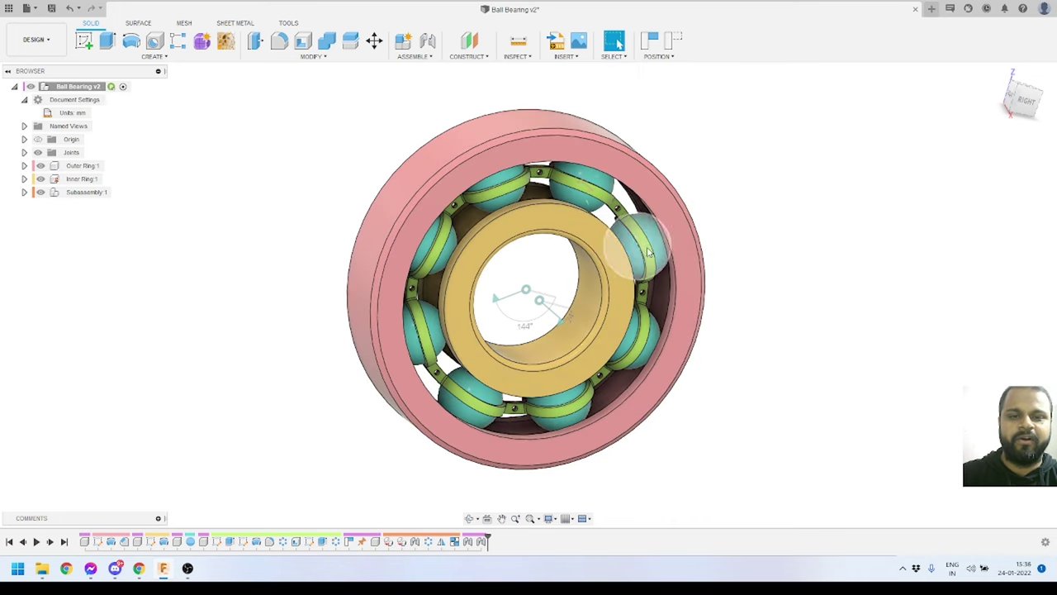
Hide the top-level joints so their markers disappear from the bearing.
scroll(540, 182, down, 2)
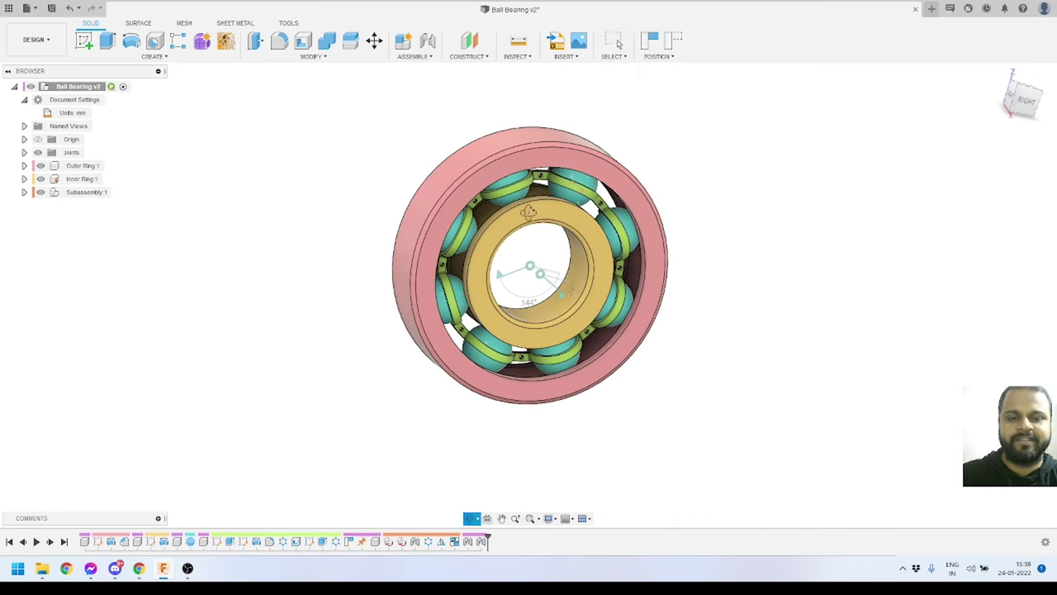
shift+middle_drag(528, 213, 488, 287)
scroll(698, 242, up, 2)
key(Escape)
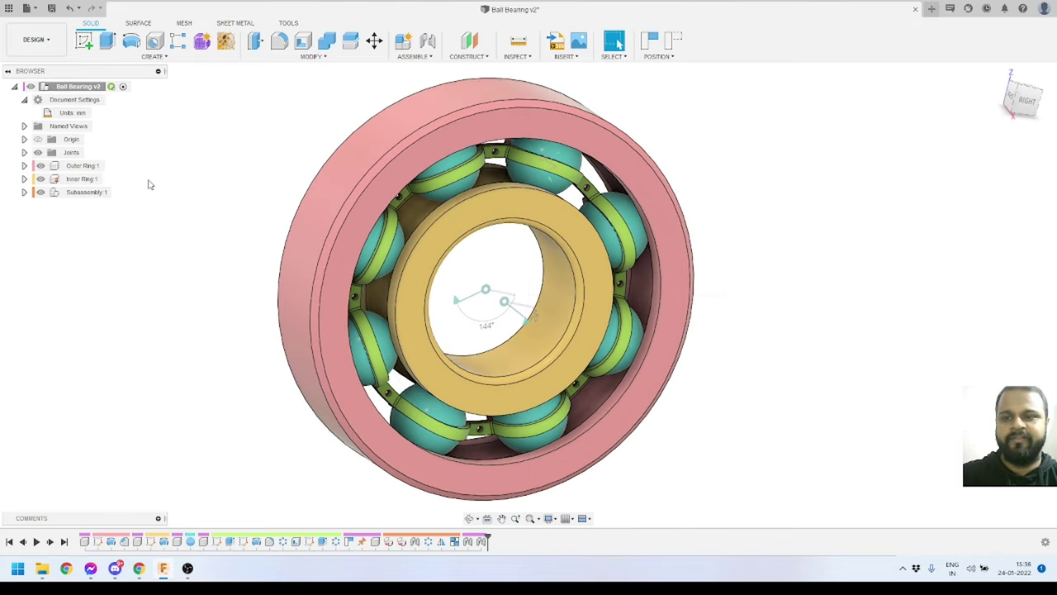
click(49, 153)
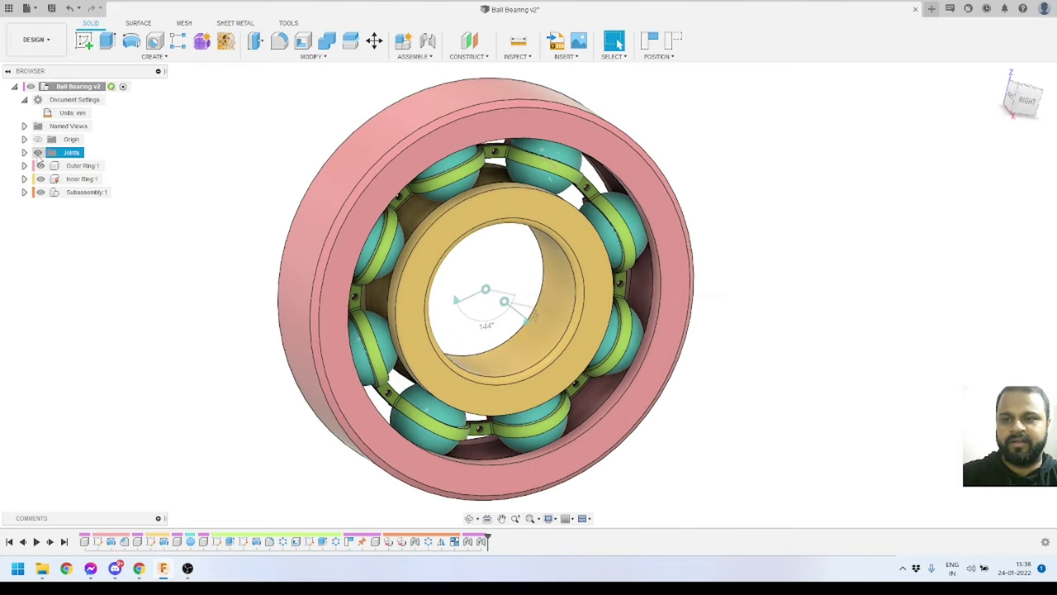
click(38, 154)
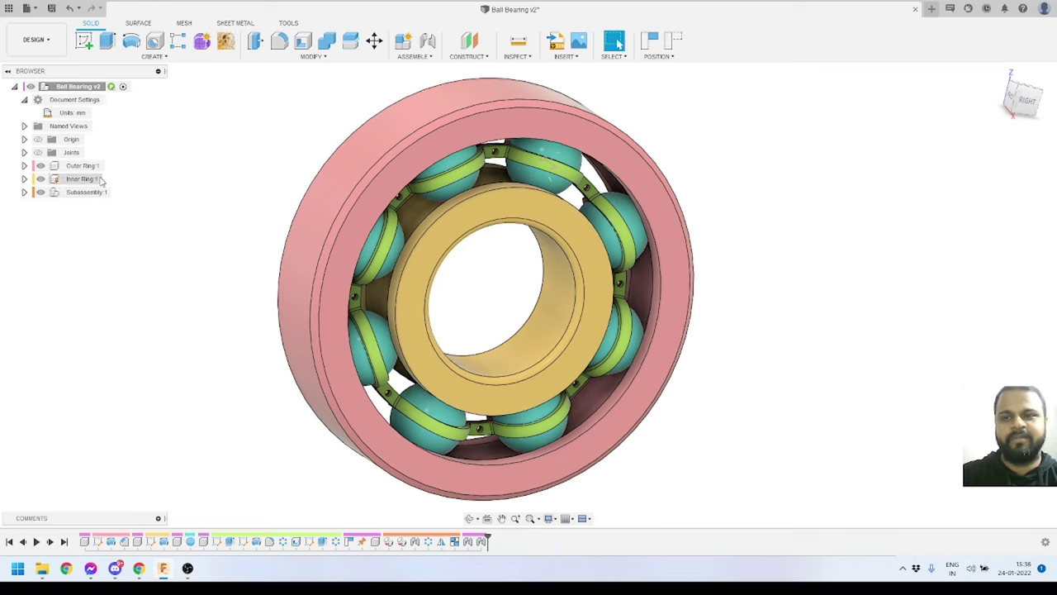
Spin the coloured balls and cages back and forth inside the rings to demonstrate the finished bearing's movement.
drag(466, 170, 648, 190)
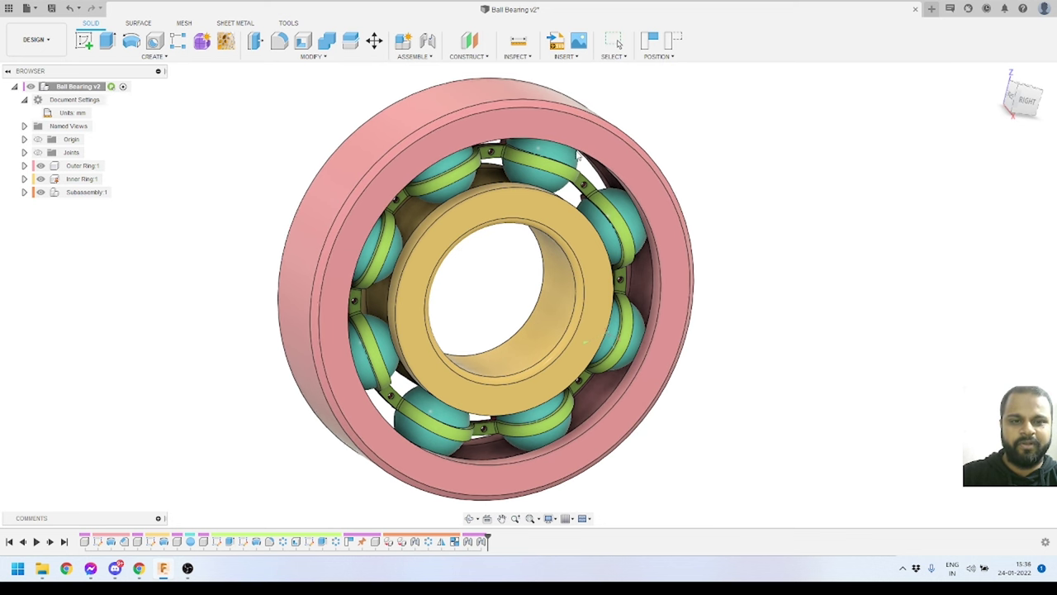
drag(540, 136, 738, 189)
scroll(855, 183, up, 3)
scroll(855, 183, down, 3)
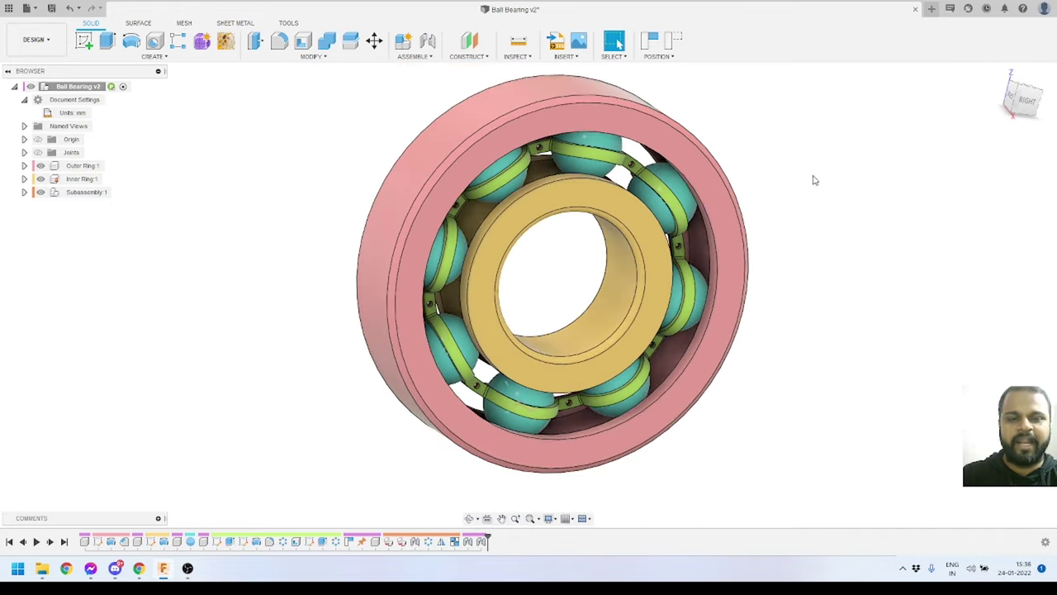
drag(583, 169, 463, 308)
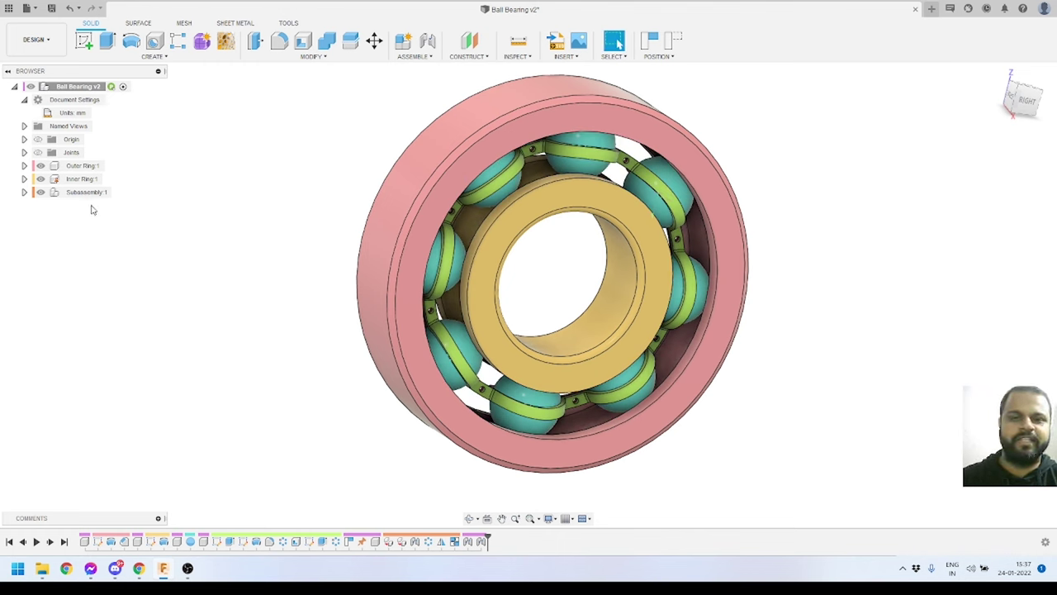
drag(487, 240, 594, 196)
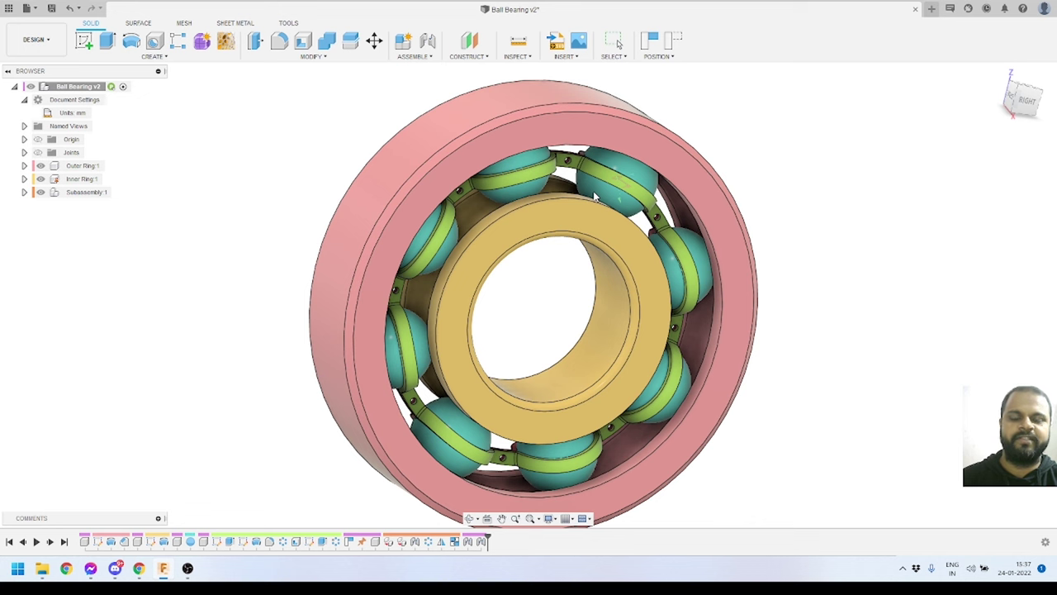
scroll(594, 196, down, 3)
scroll(746, 182, up, 3)
scroll(648, 147, down, 4)
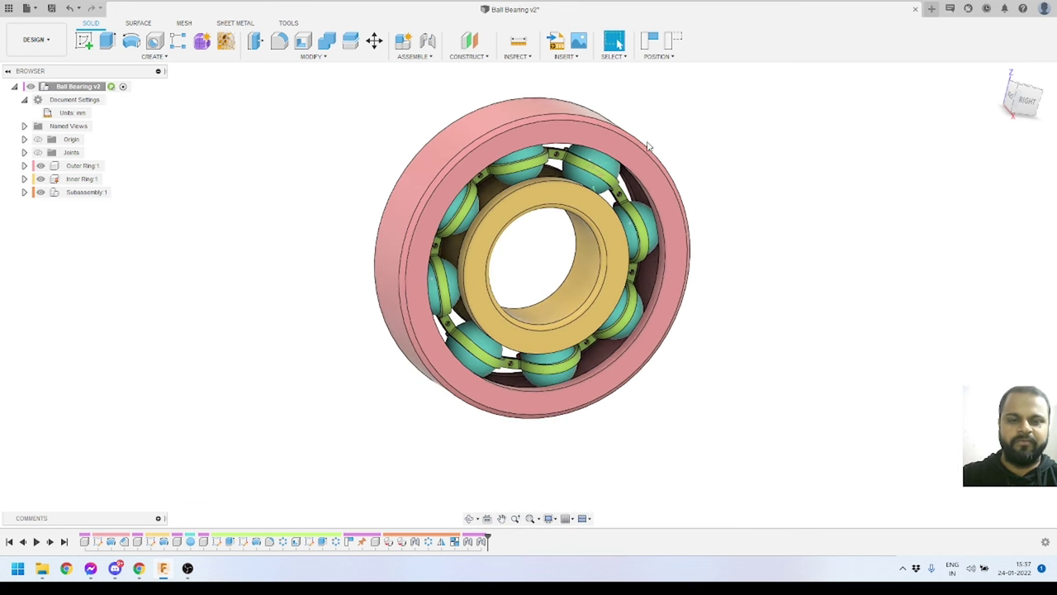
scroll(728, 150, up, 2)
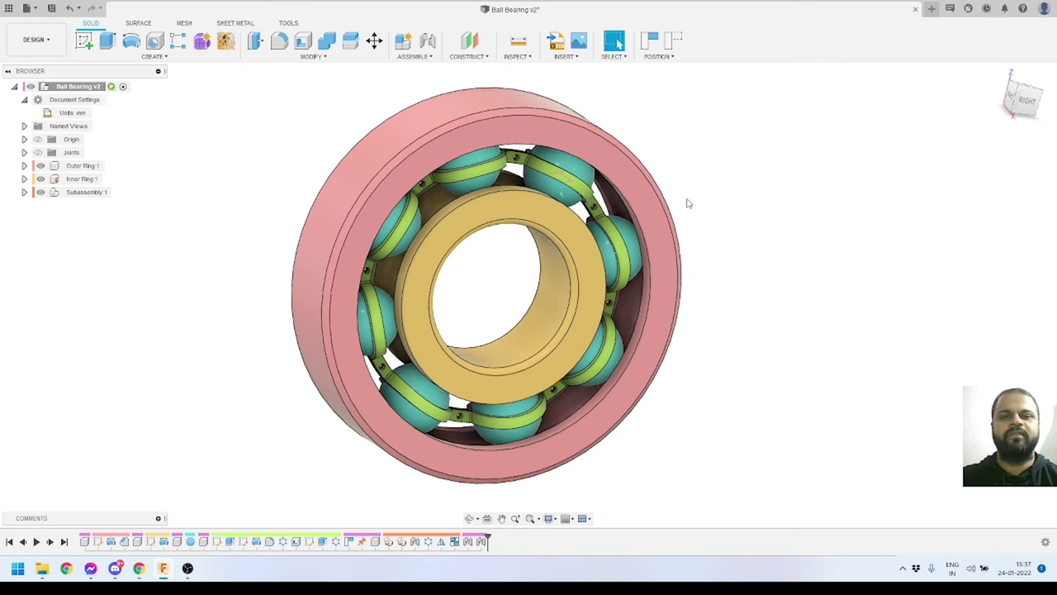
Examine the assembled bearing up close and from its opposite side.
click(469, 517)
drag(512, 273, 558, 245)
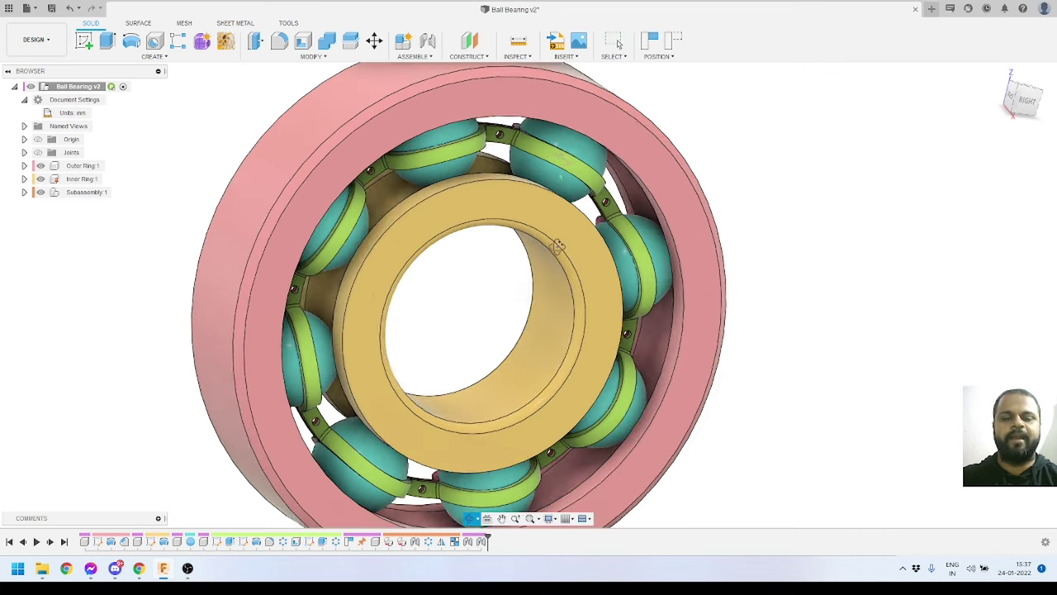
scroll(558, 245, down, 5)
drag(491, 283, 512, 283)
key(Escape)
shift+middle_drag(531, 288, 759, 273)
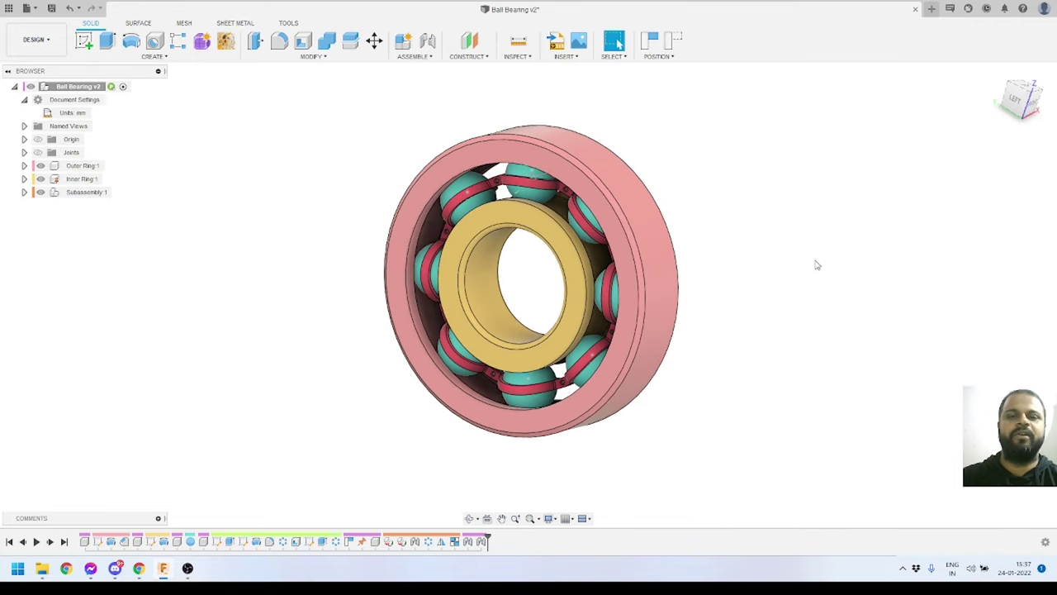